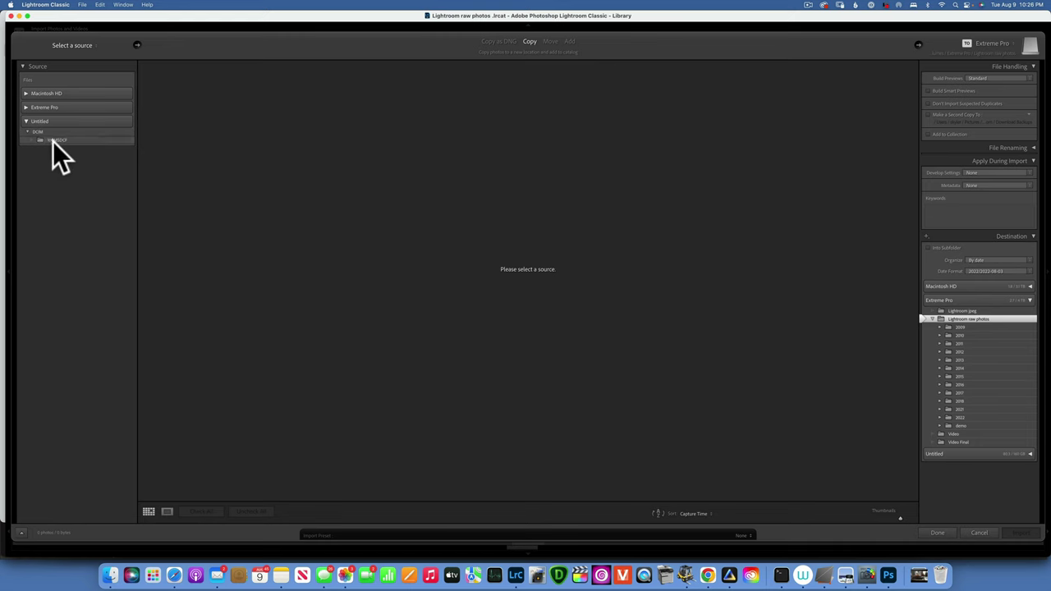
Look through the photos in the Untitled card's DCIM subfolder for import, and cancel the import.
click(53, 139)
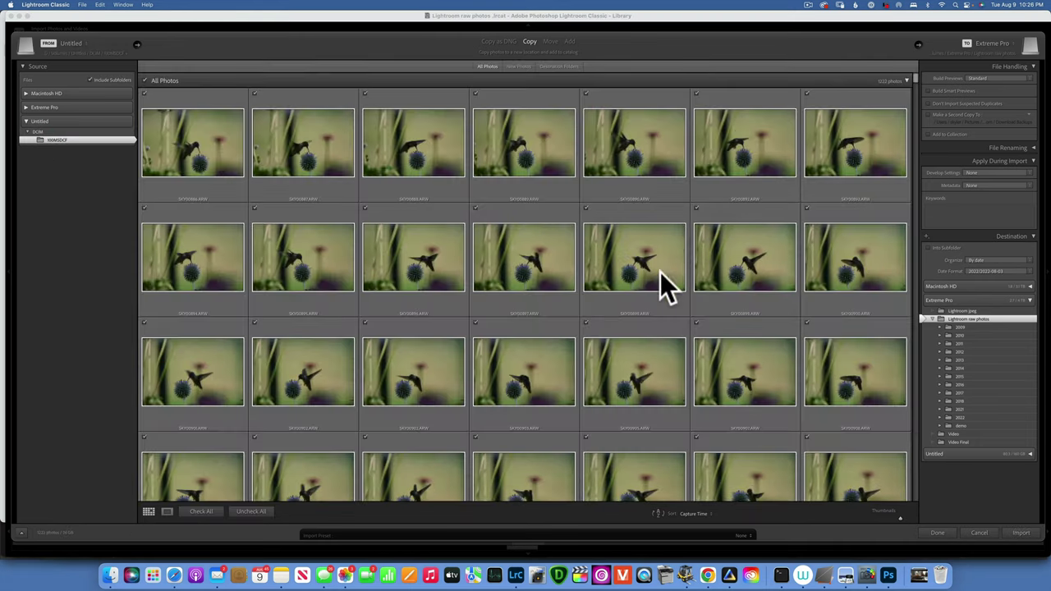
scroll(609, 294, down, 10)
scroll(608, 294, up, 10)
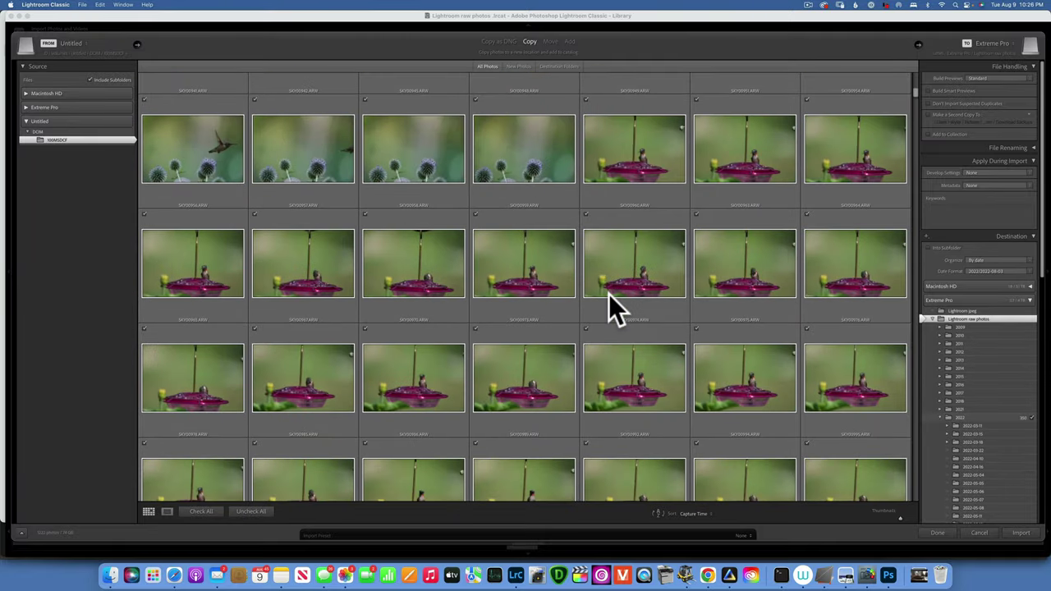
scroll(609, 294, down, 10)
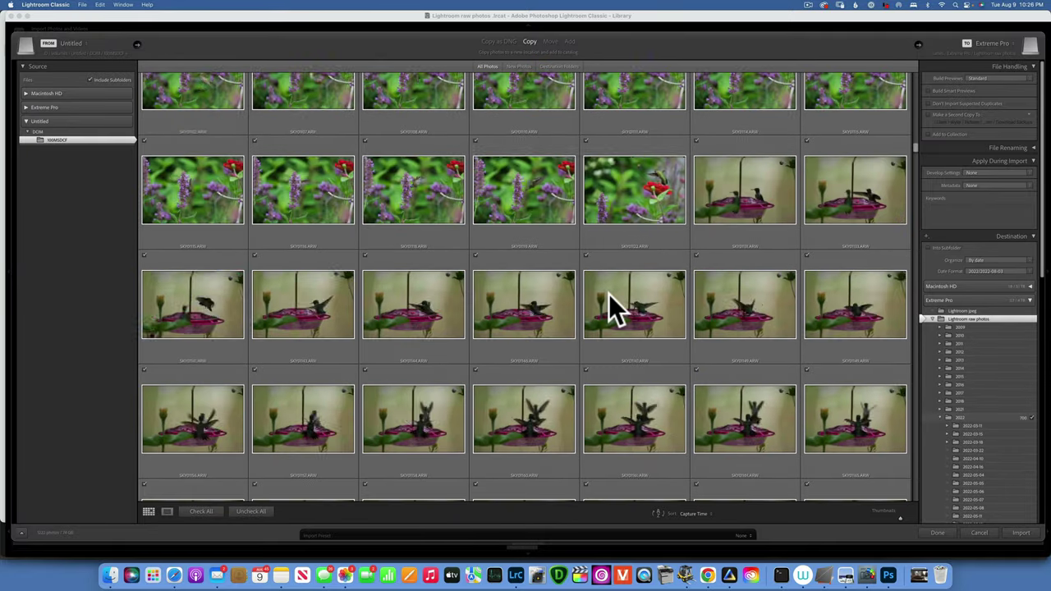
scroll(608, 294, down, 10)
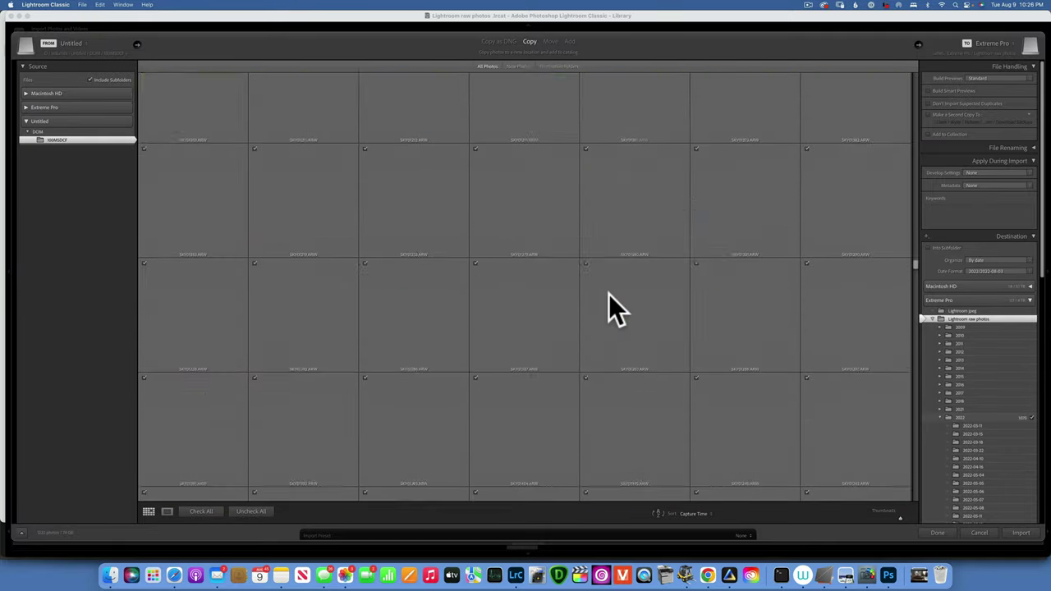
scroll(239, 227, down, 2)
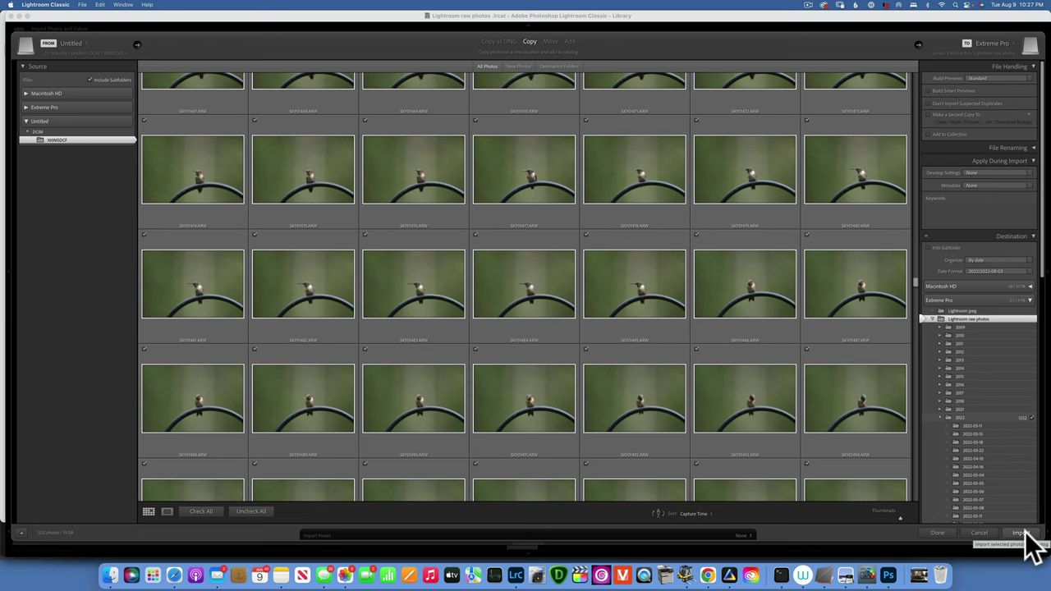
click(983, 532)
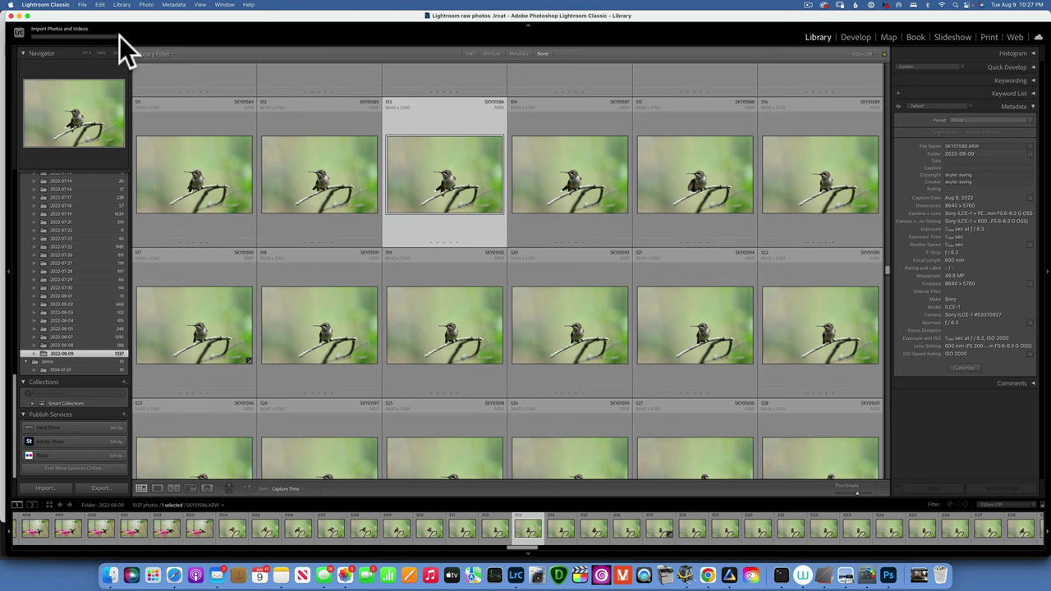
click(119, 35)
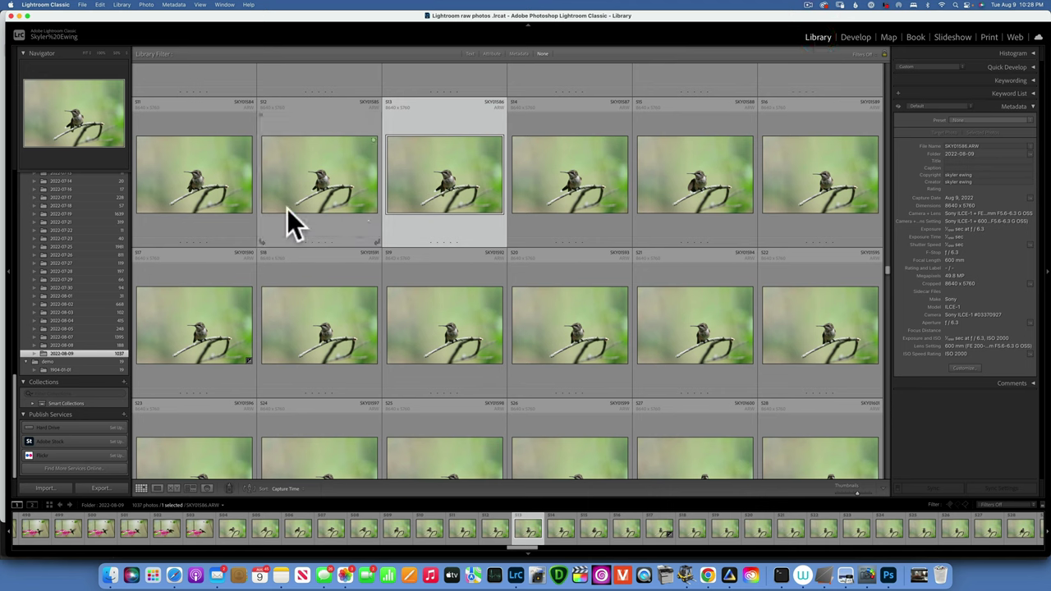
Open the hummingbird photo SKY01586.ARW from folder 2022-08-09 in the Develop module.
scroll(78, 212, up, 5)
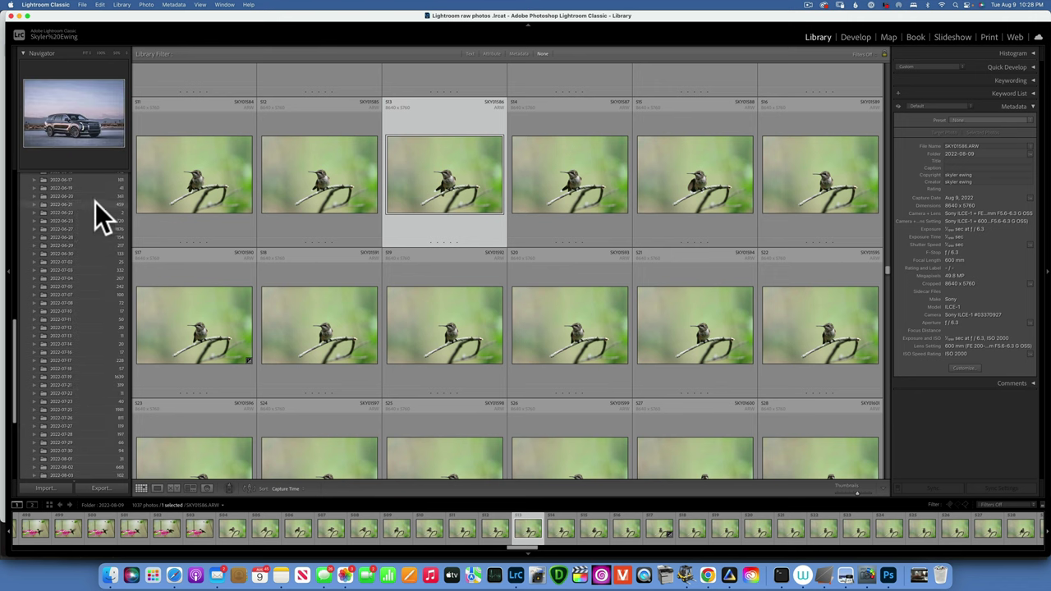
scroll(55, 197, up, 3)
scroll(55, 197, down, 8)
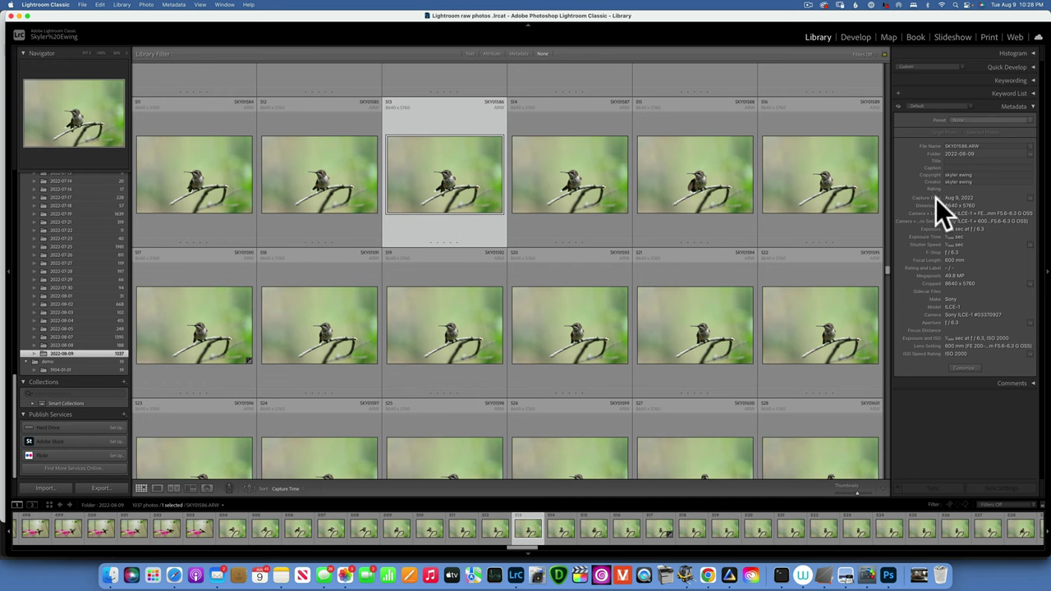
click(460, 183)
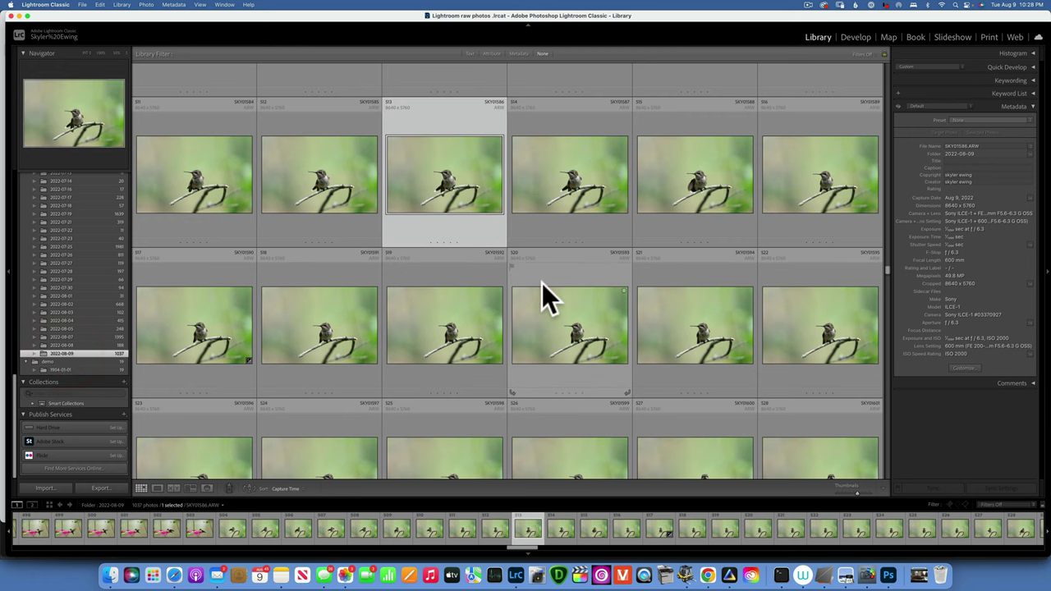
scroll(543, 283, down, 2)
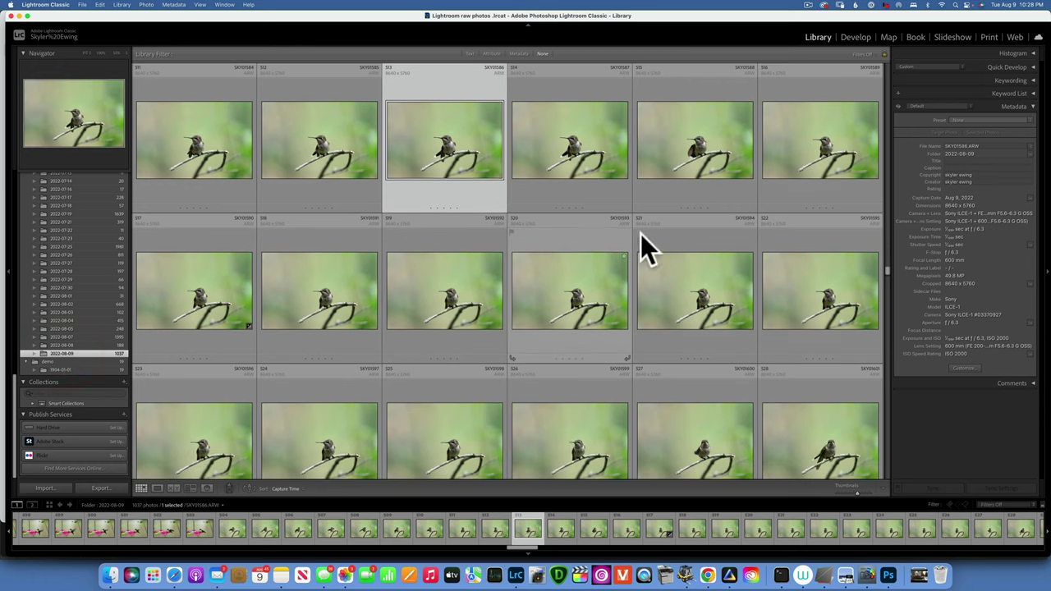
click(854, 37)
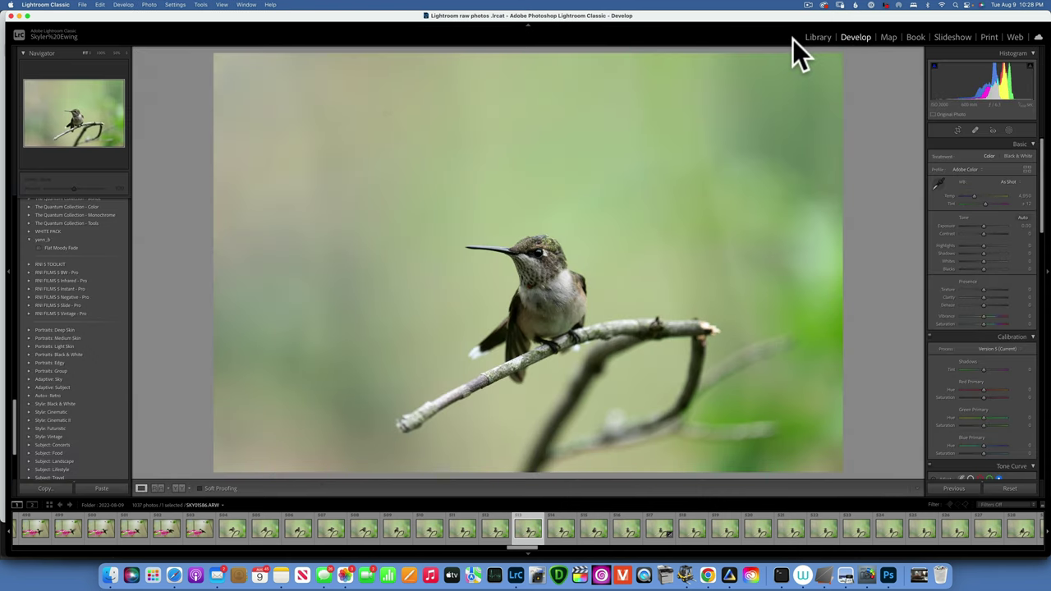
click(1013, 311)
scroll(45, 319, up, 5)
scroll(45, 319, up, 10)
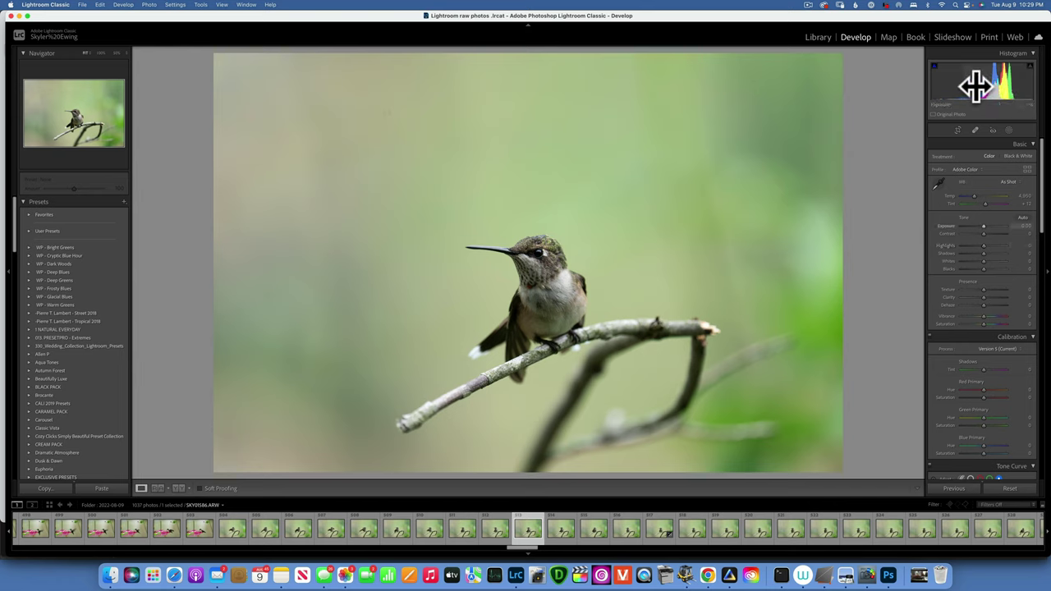
Crop tightly around the hummingbird at the original aspect ratio, placing its head on the upper-left rule-of-thirds intersection.
click(958, 130)
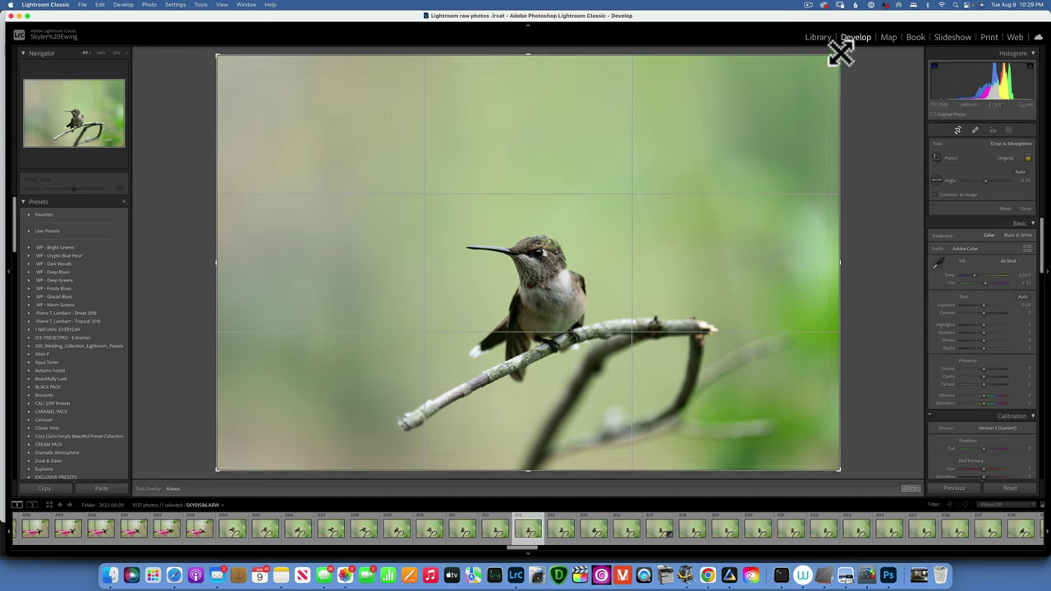
drag(839, 55, 773, 95)
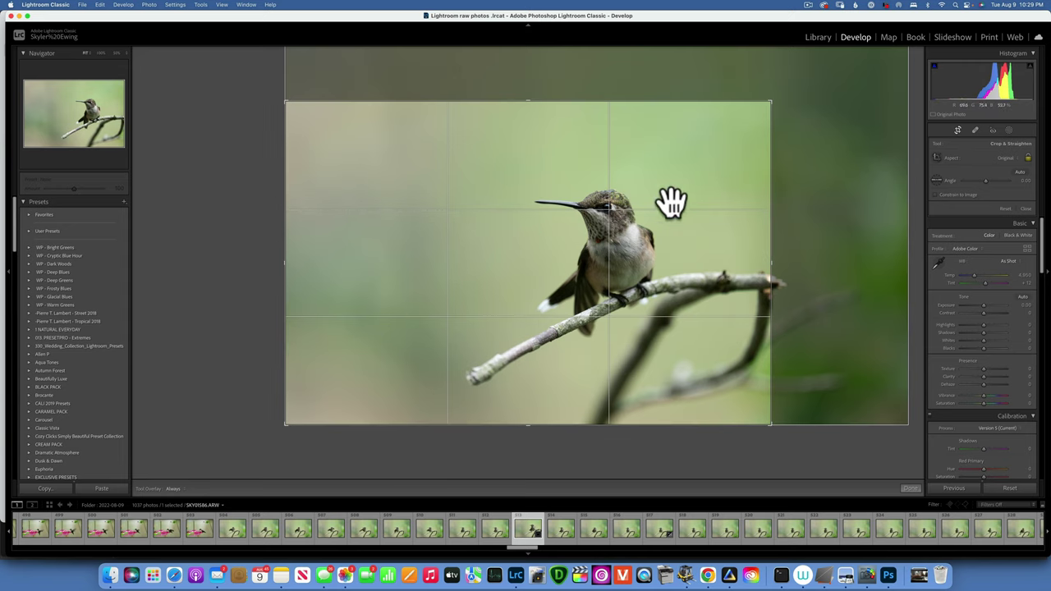
drag(621, 235, 476, 237)
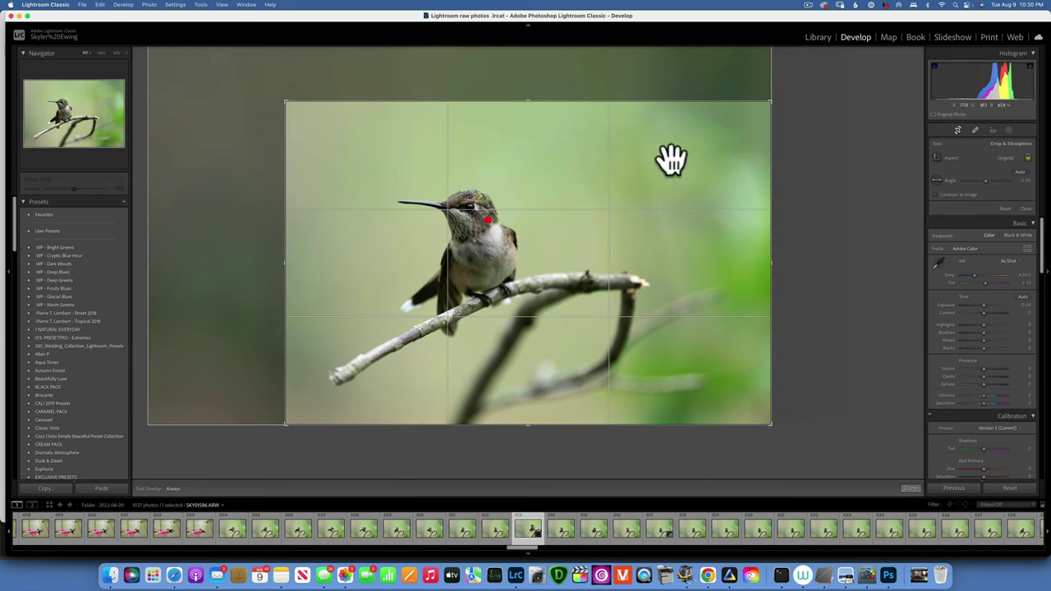
drag(773, 103, 720, 126)
drag(721, 119, 758, 75)
drag(537, 271, 449, 254)
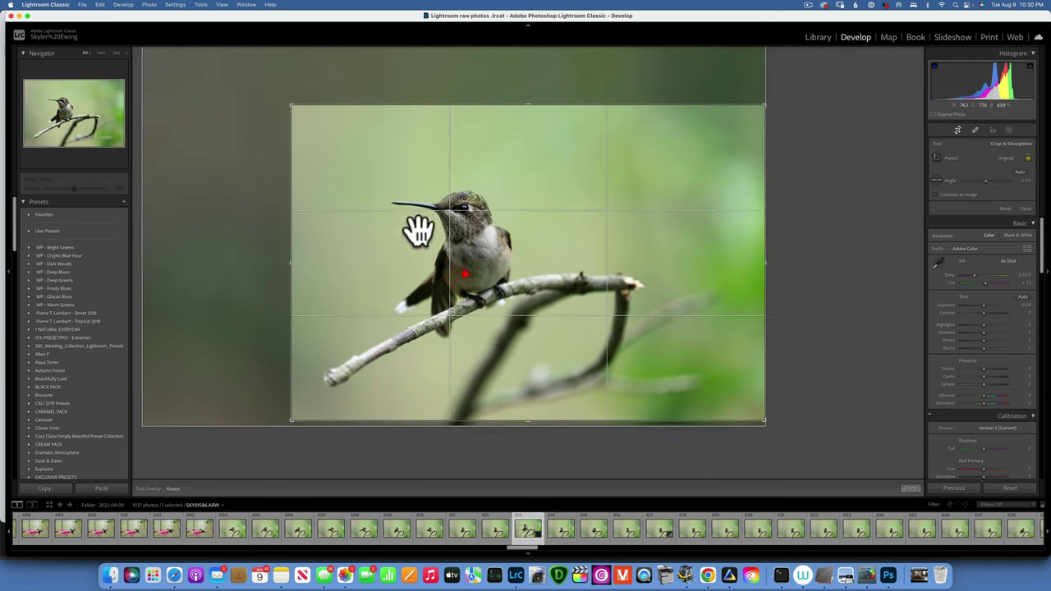
drag(291, 103, 302, 96)
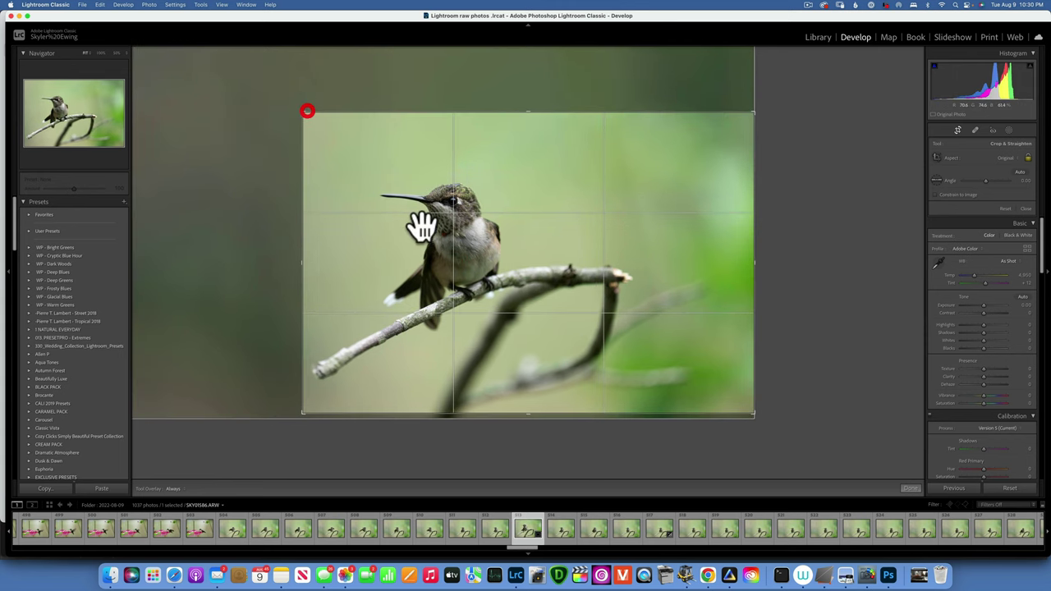
drag(462, 251, 446, 276)
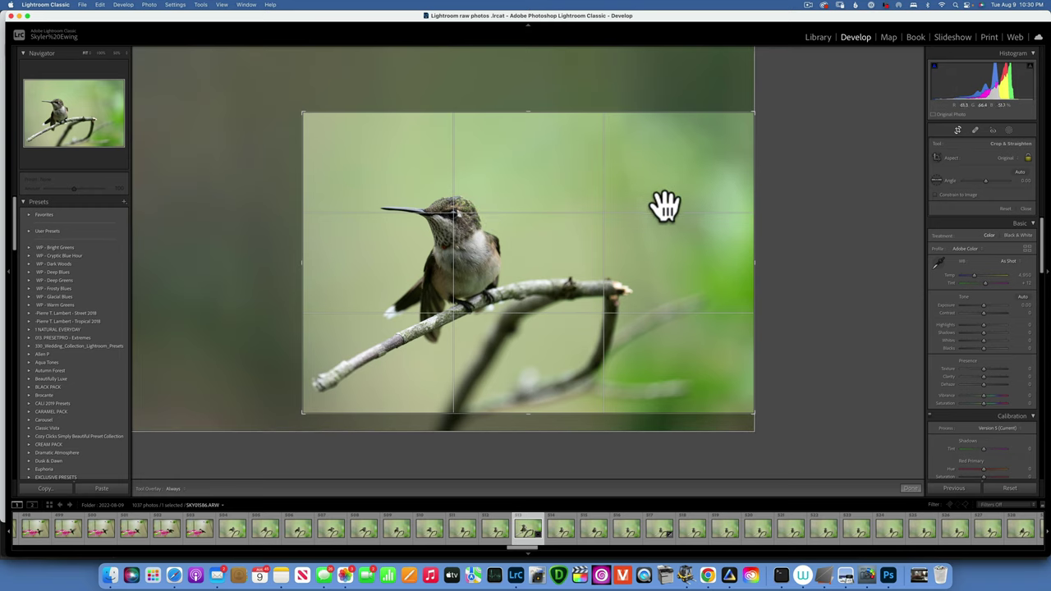
Shift the photo so the bird's head sits on the upper-right thirds intersection, and enlarge the crop to nearly the full frame.
drag(469, 235, 606, 232)
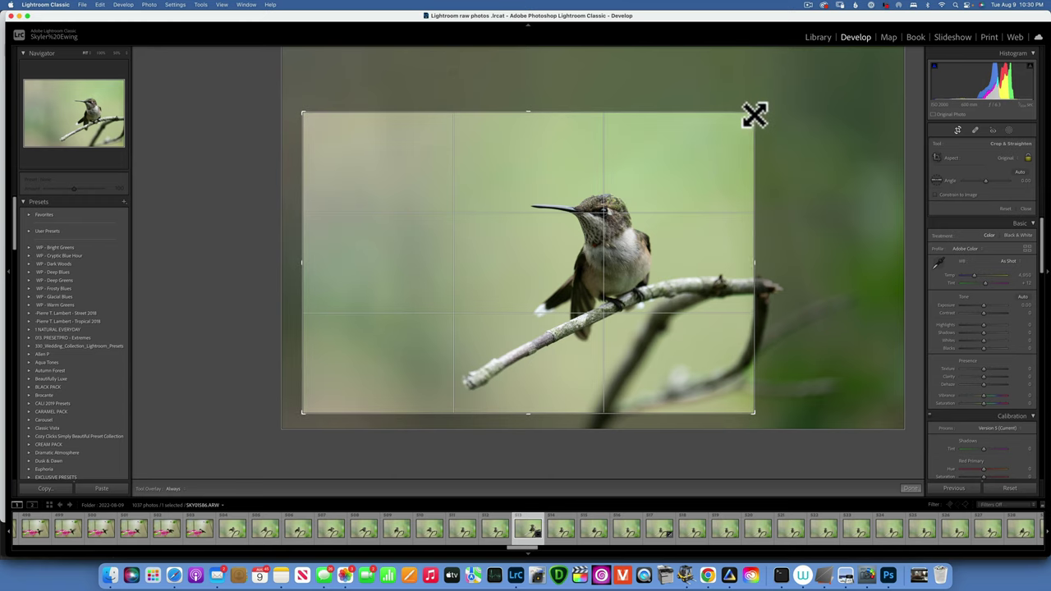
drag(753, 113, 852, 46)
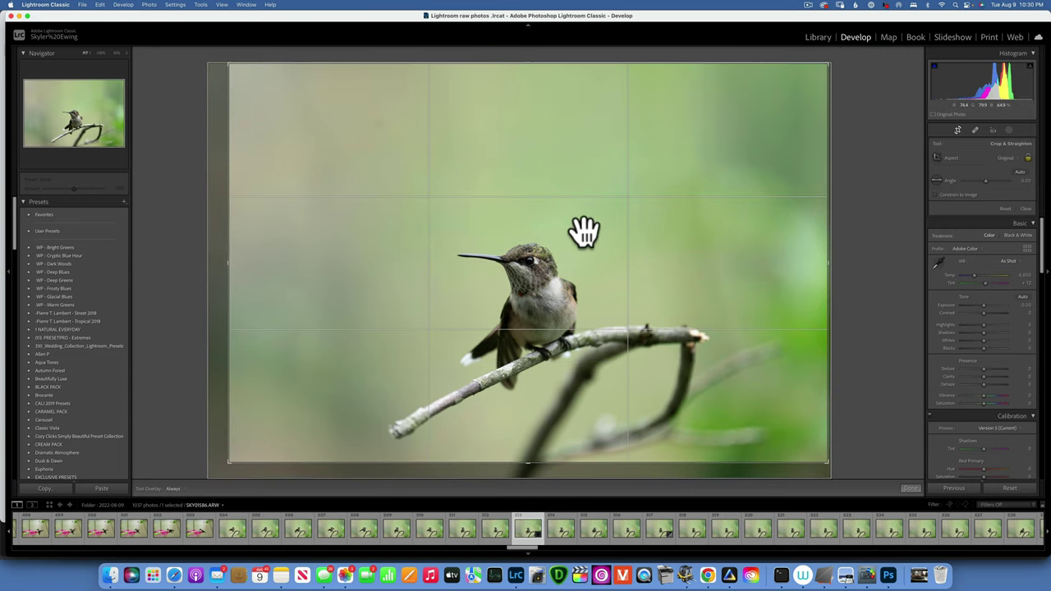
Cycle the crop guide overlay through its variants to the golden spiral, and flip the spiral's orientation.
key(o)
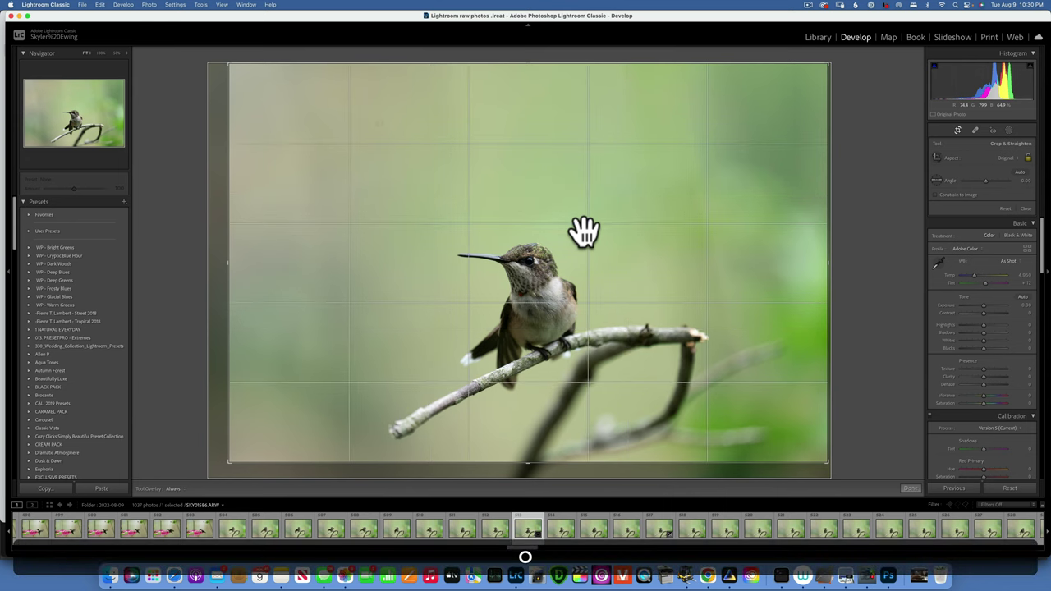
key(o)
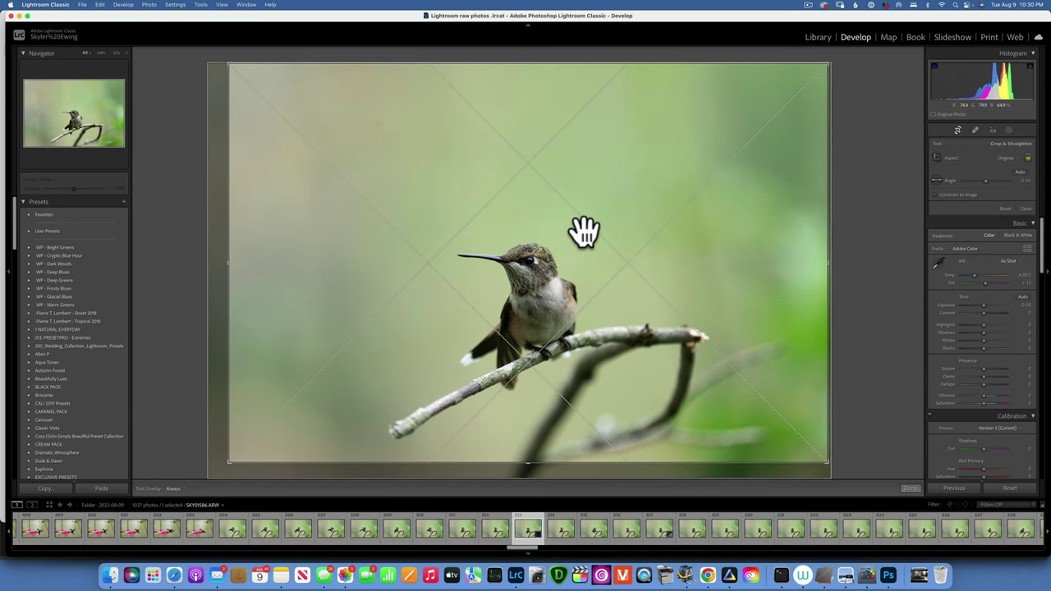
key(o)
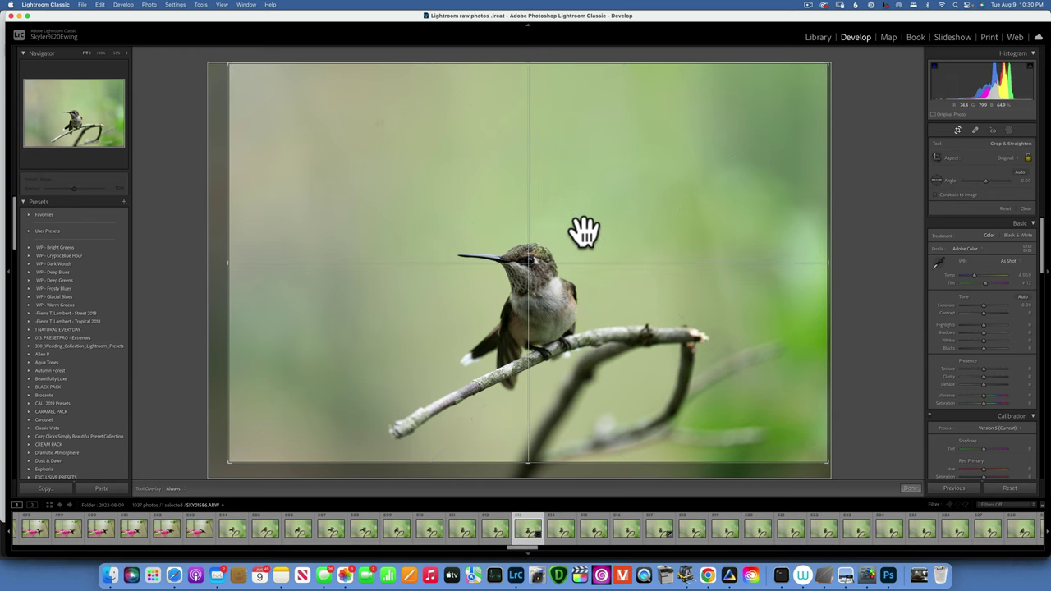
key(o)
key(o)
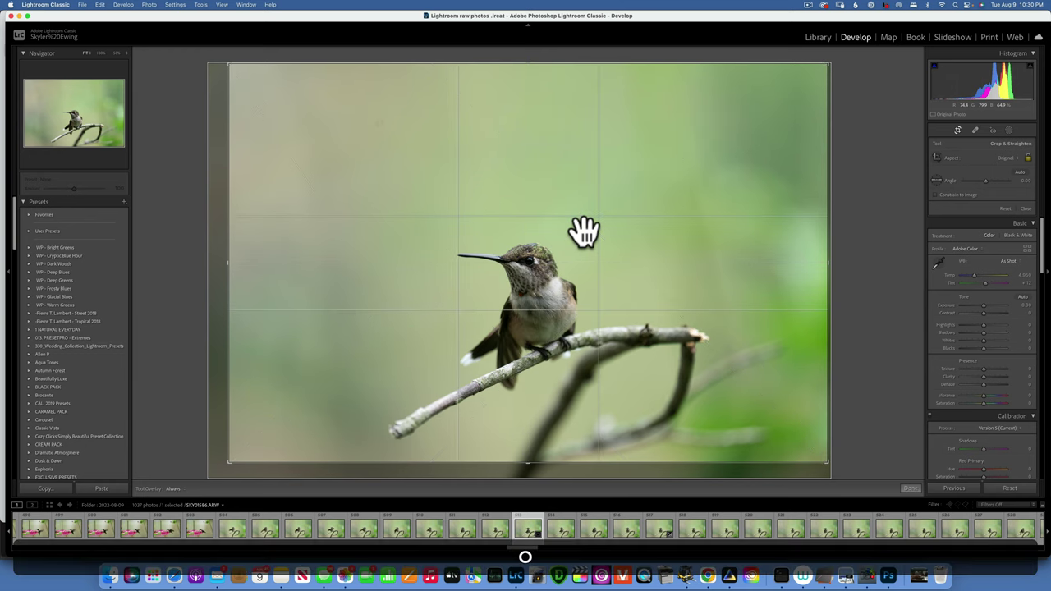
key(o)
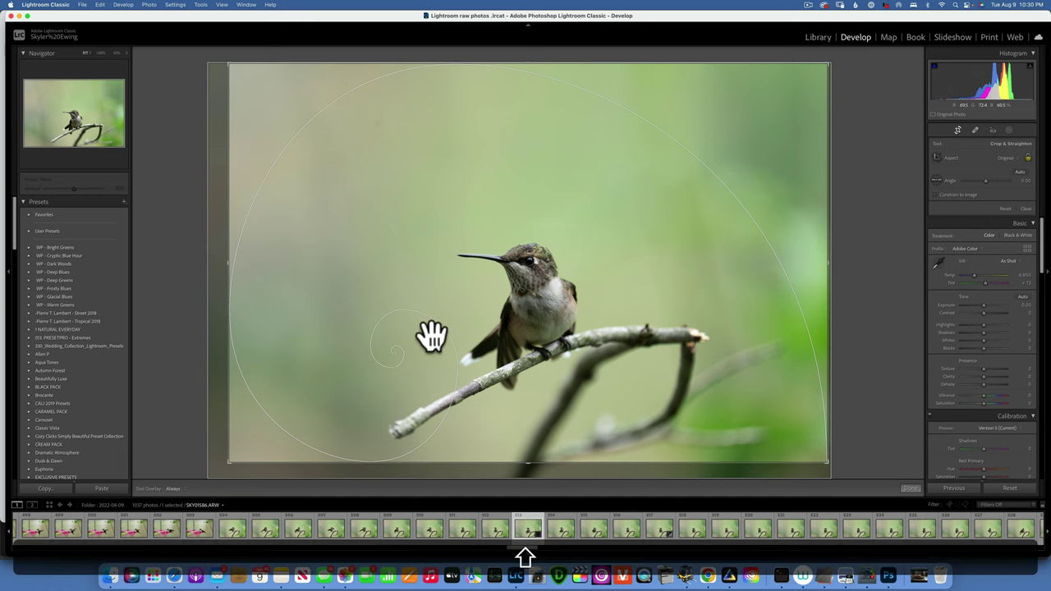
key(shift+o)
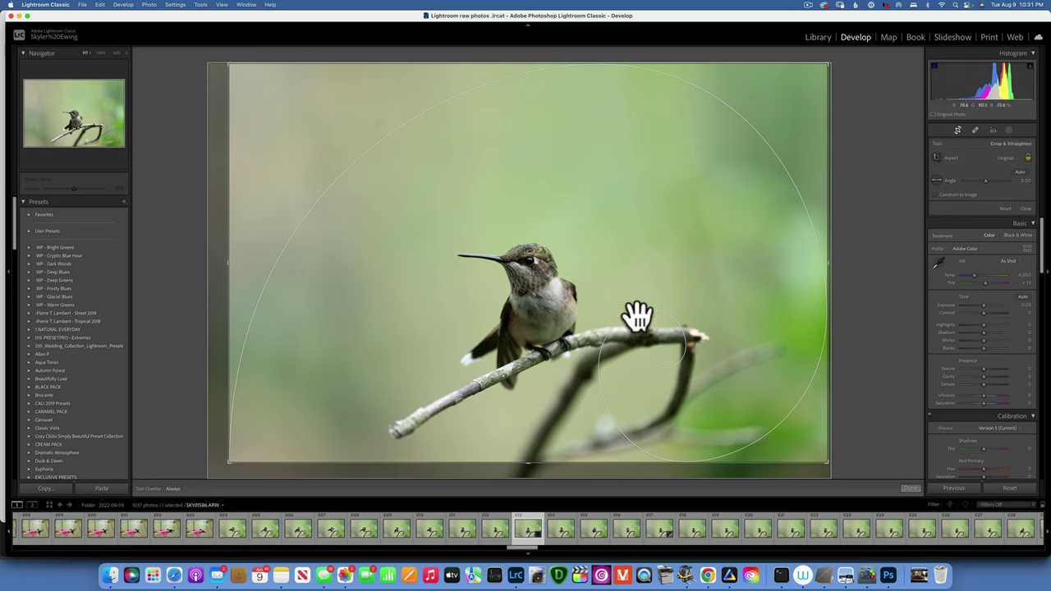
Crop the photo tighter with the bird placed at the centre of the golden spiral, and apply the crop.
click(957, 129)
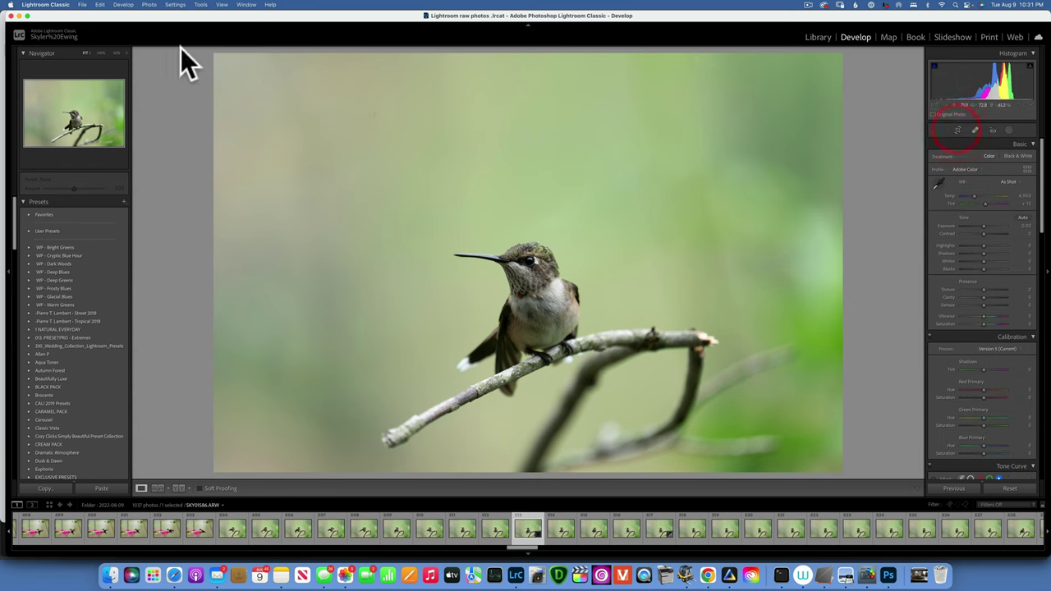
click(958, 128)
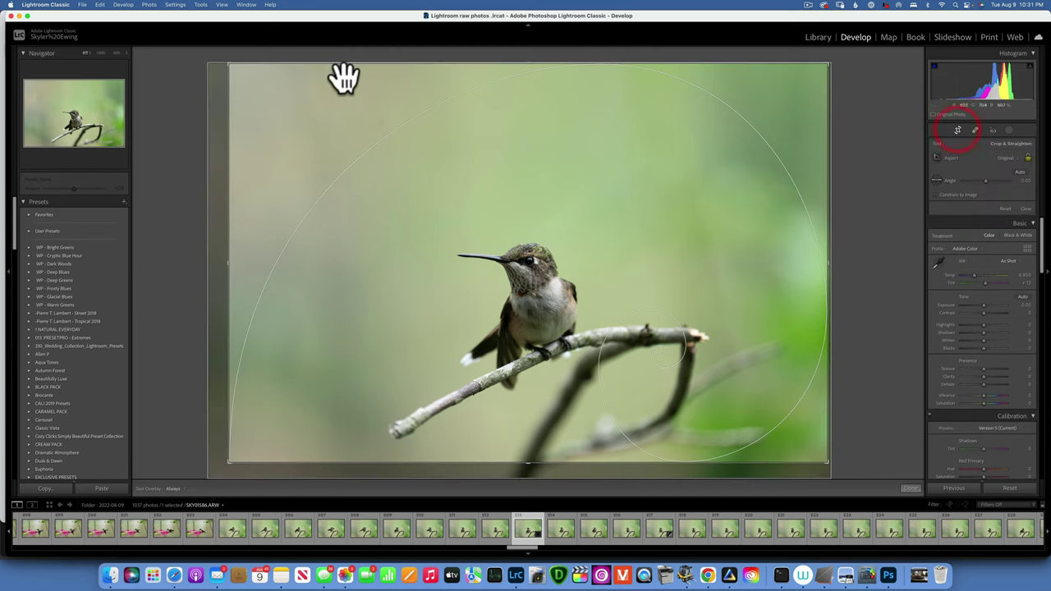
drag(226, 62, 295, 112)
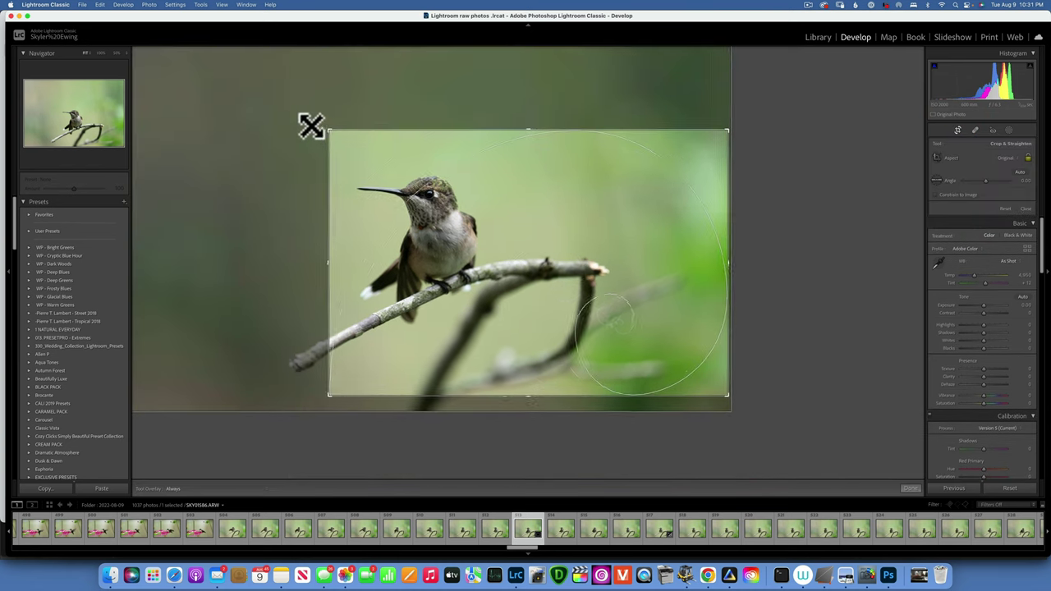
drag(467, 234, 620, 281)
key(Return)
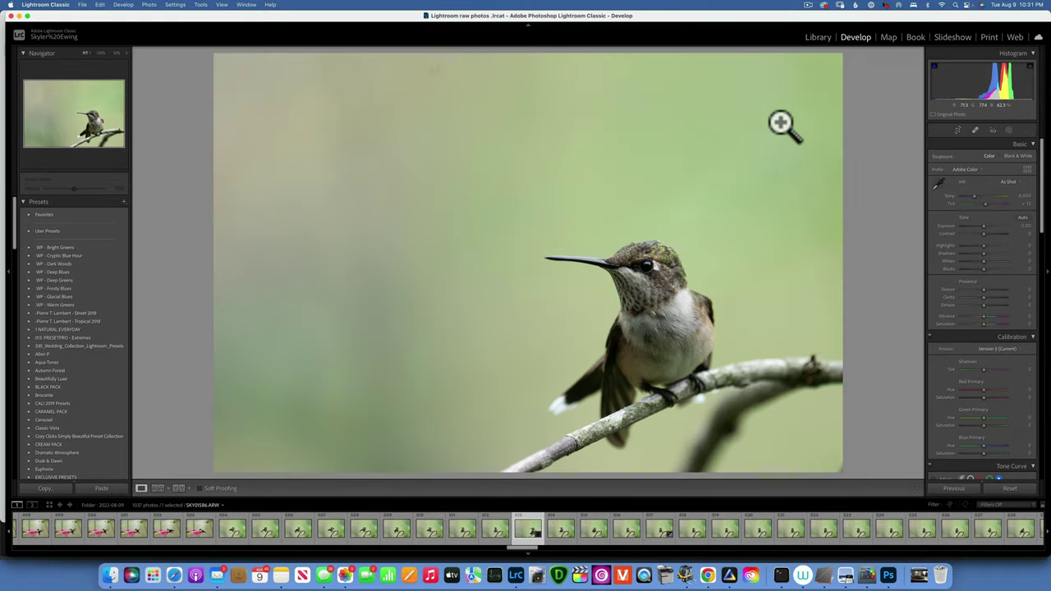
Switch the crop overlay back to the rule-of-thirds grid and reset all of the photo's edits.
click(958, 129)
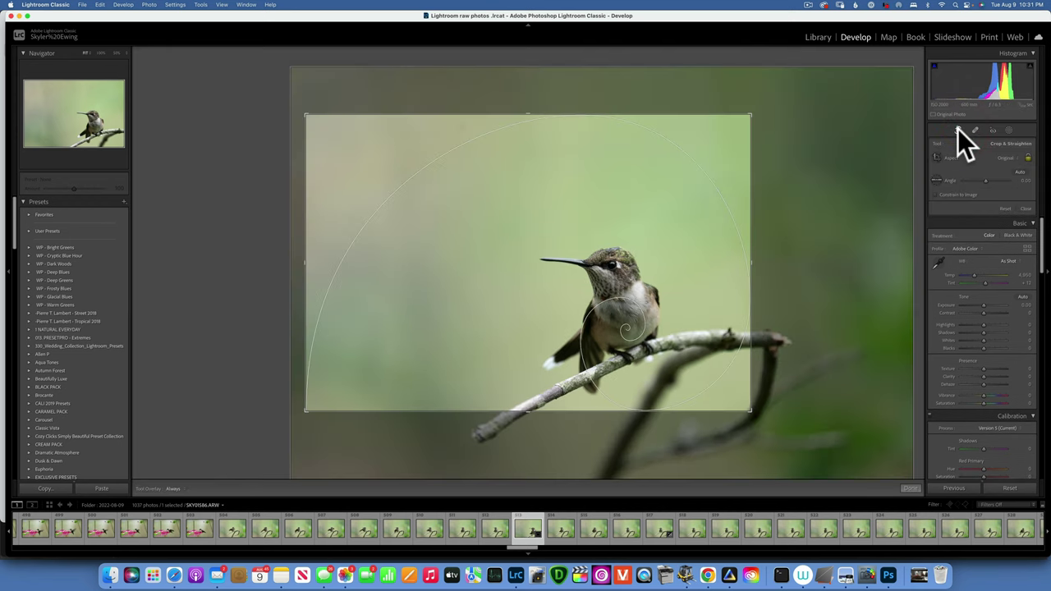
key(o)
key(o)
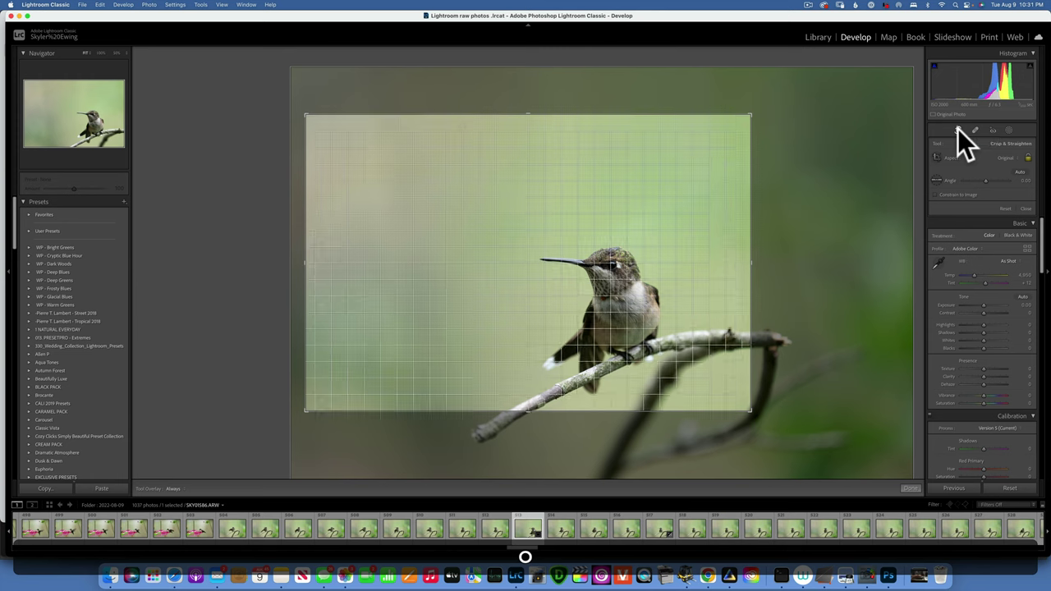
key(o)
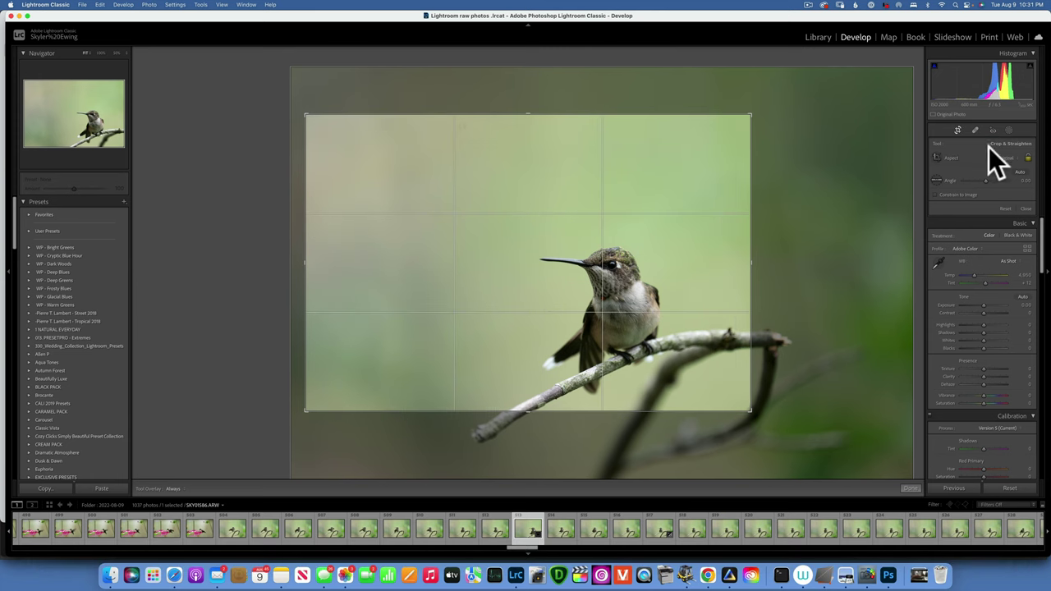
click(1008, 489)
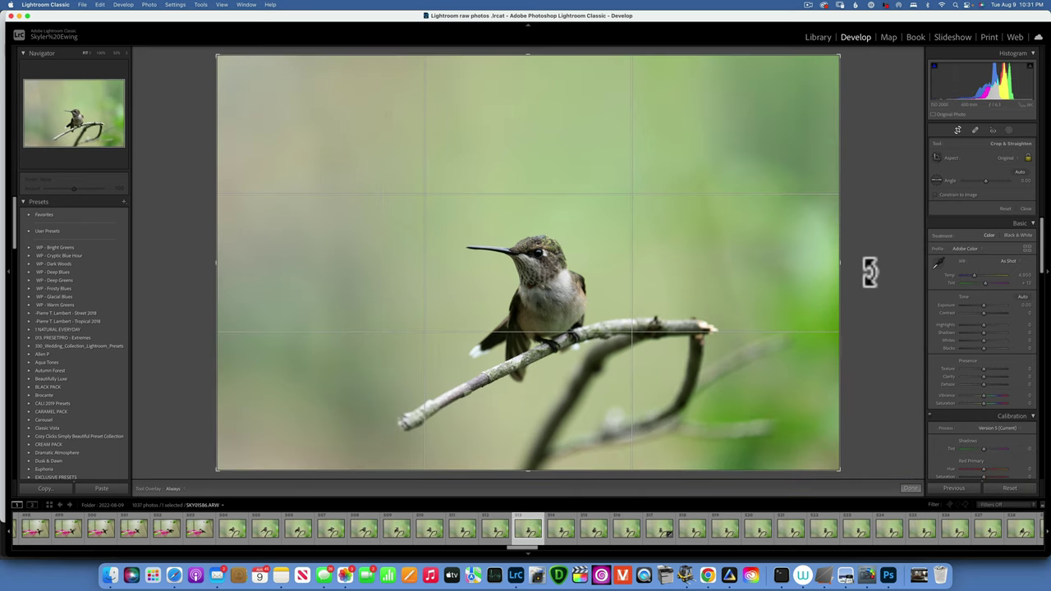
Set the crop aspect to Custom and try to stretch the crop frame past the photo's upper-right corner, right edge and top edge.
click(957, 130)
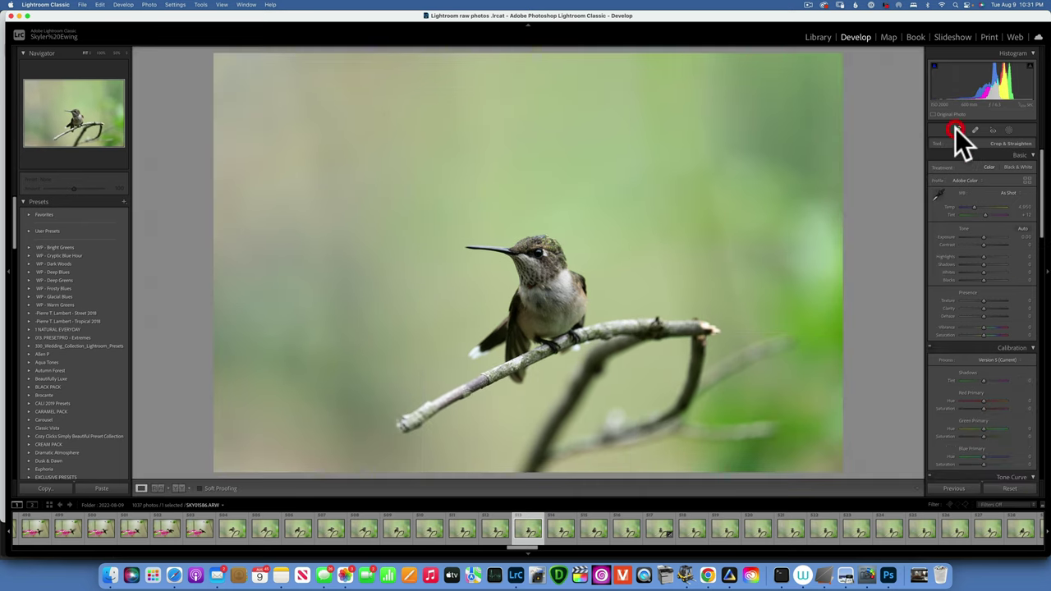
click(955, 129)
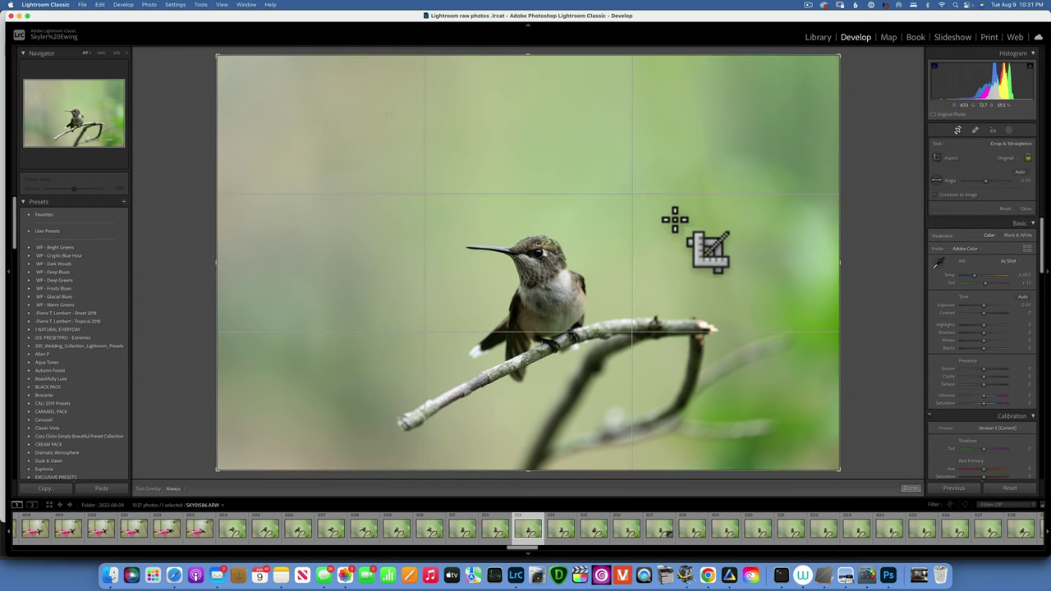
click(1009, 157)
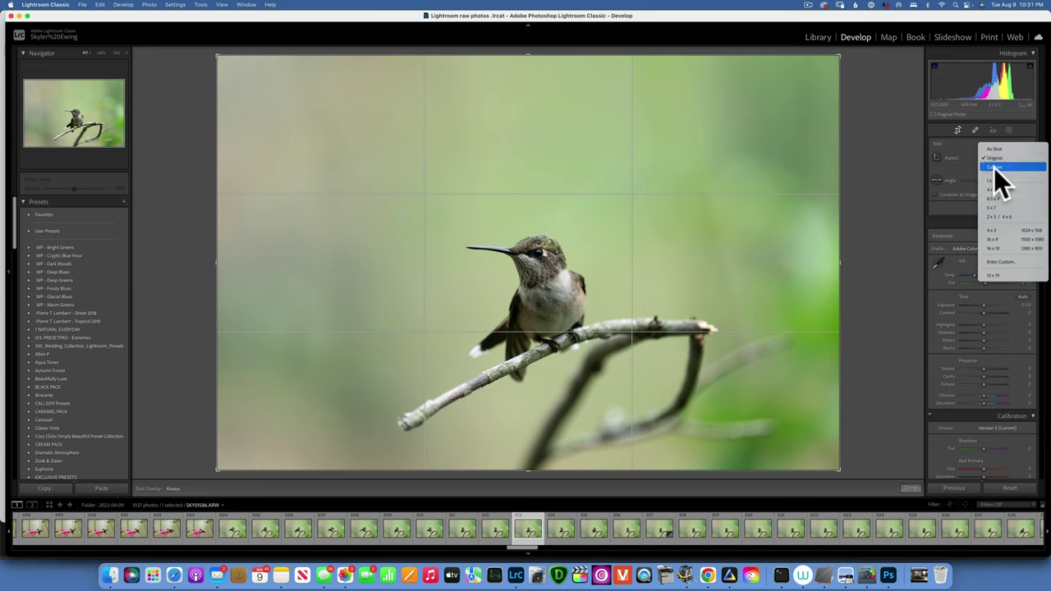
click(994, 168)
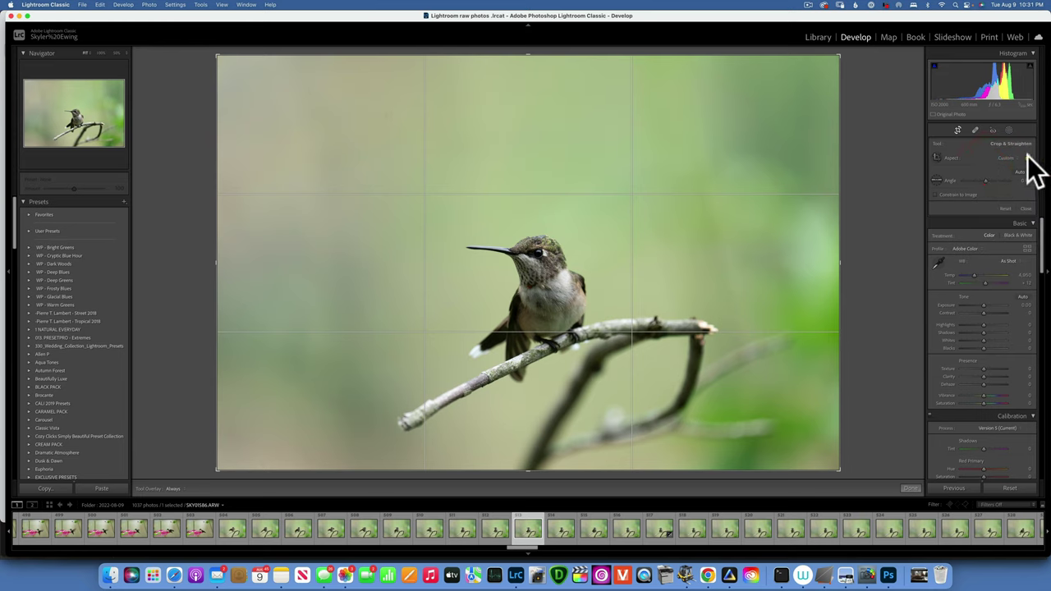
drag(838, 53, 958, 70)
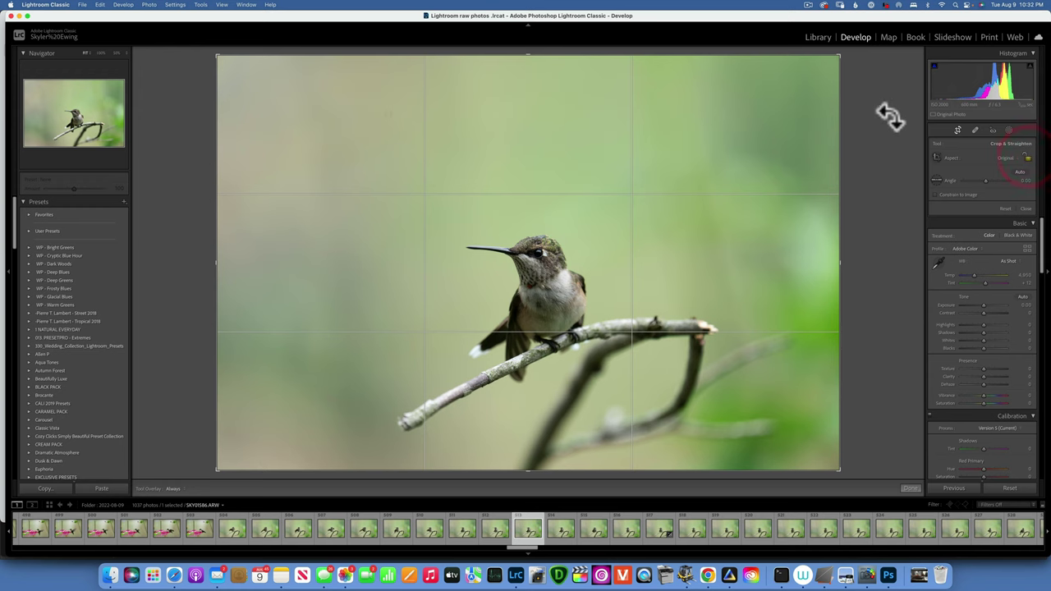
drag(841, 180, 861, 169)
mouse_move(564, 54)
mouse_down()
mouse_move(561, 102)
mouse_move(563, 36)
mouse_move(563, 47)
mouse_up()
drag(840, 178, 951, 190)
Try the 1 x 1 and 4 x 5 / 8 x 10 crop aspects, and return the crop to As Shot.
click(1017, 161)
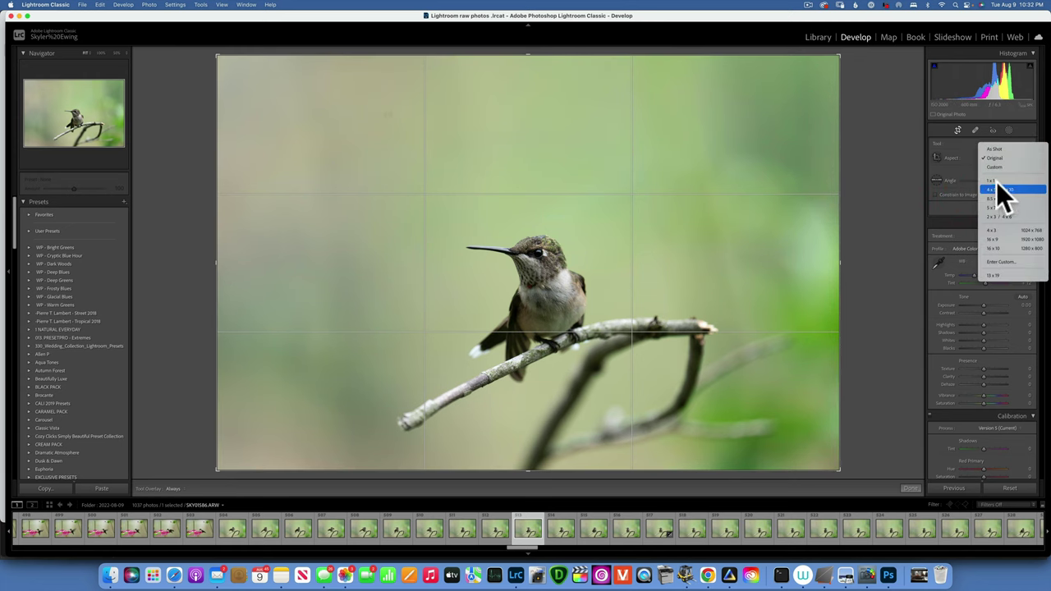
click(1001, 180)
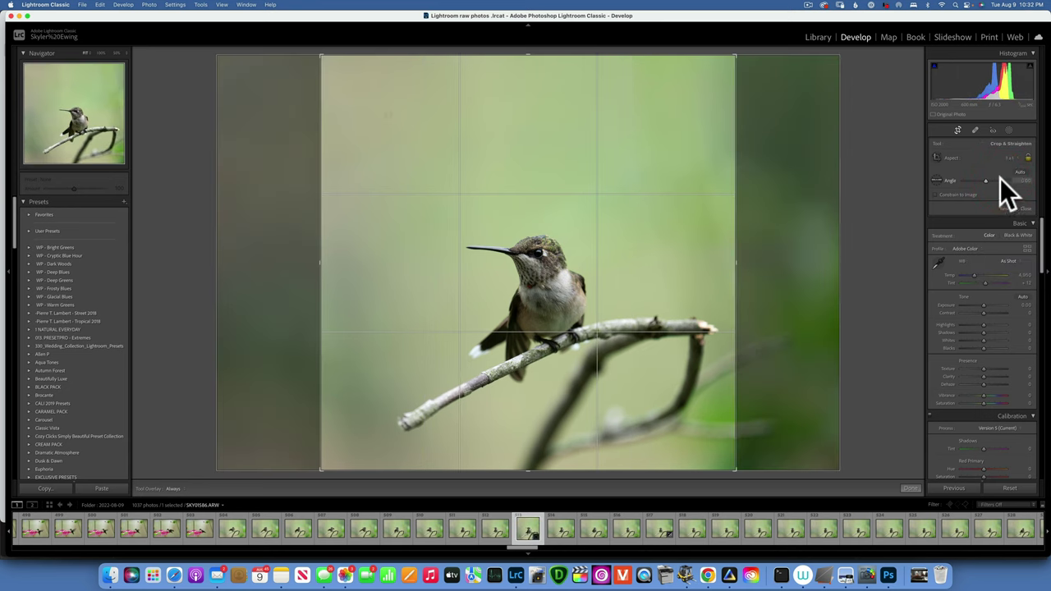
click(1010, 158)
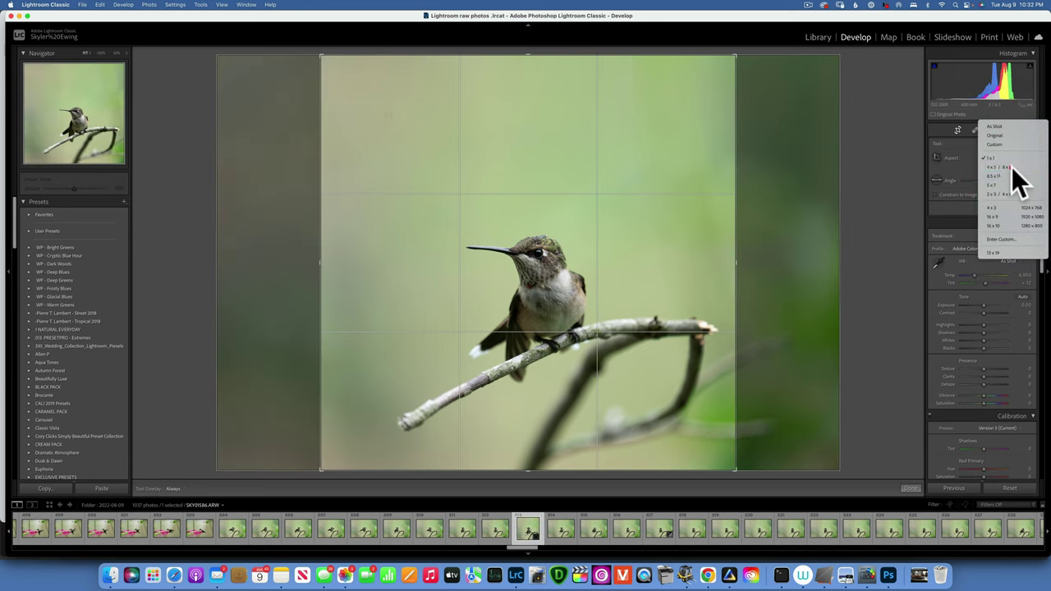
click(1012, 167)
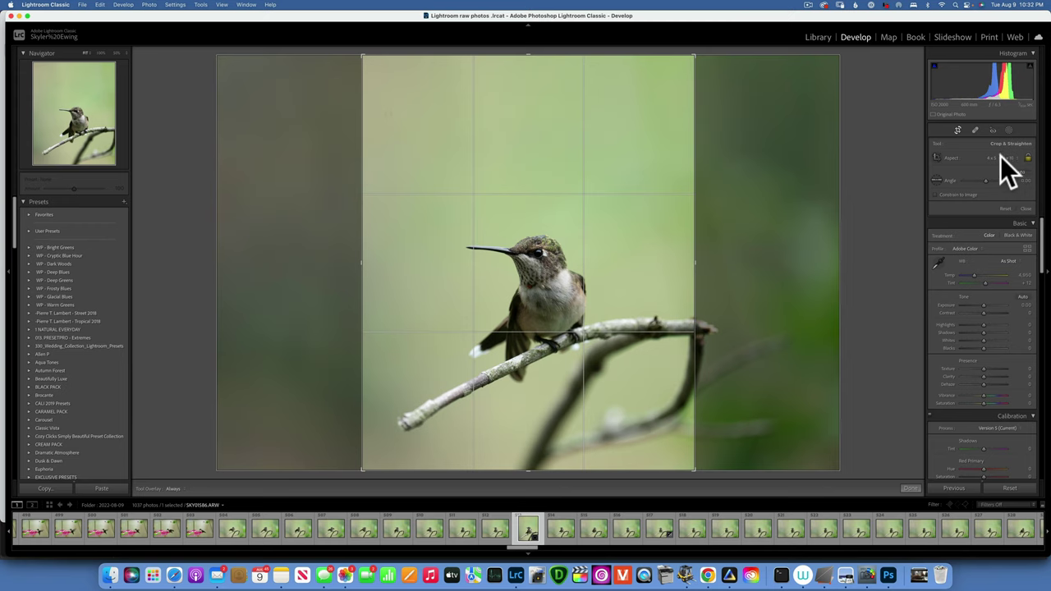
click(1001, 157)
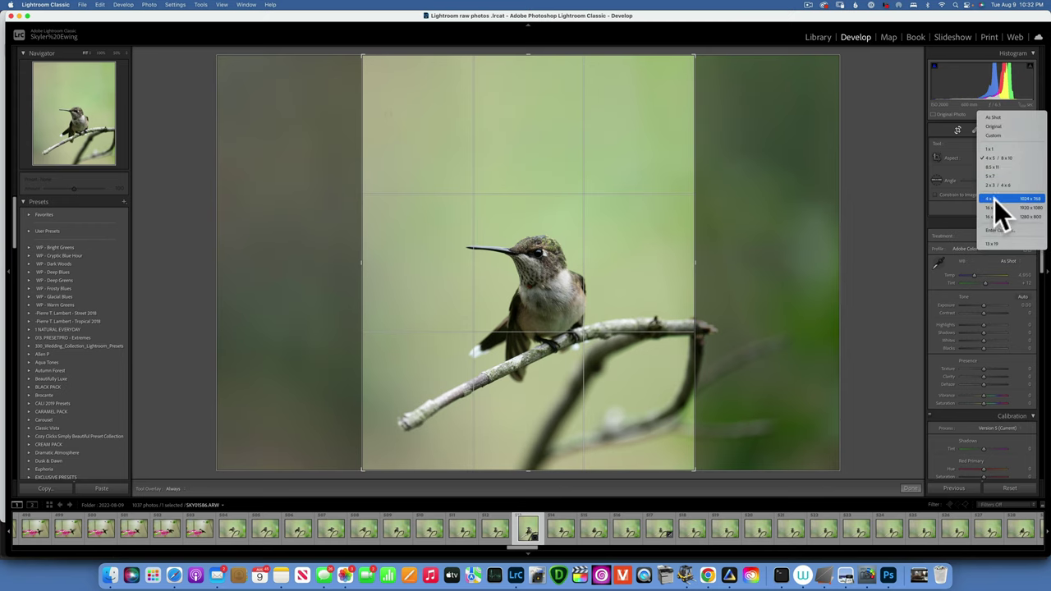
click(996, 118)
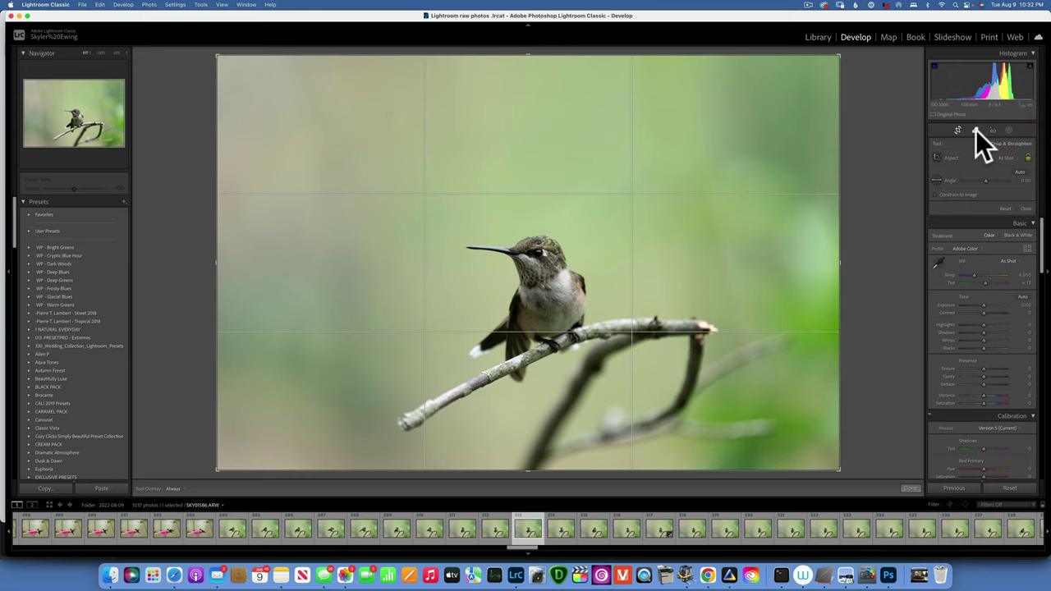
Heal the faint dark spot in the photo's upper-left background with the Heal brush at size 78, feather 100 and opacity 100.
click(976, 130)
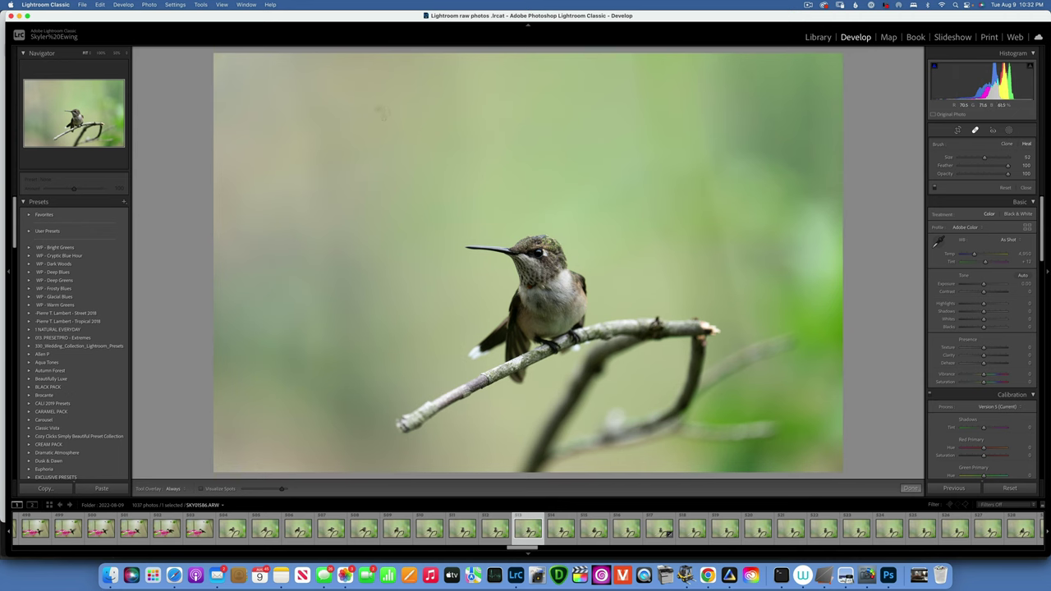
click(100, 53)
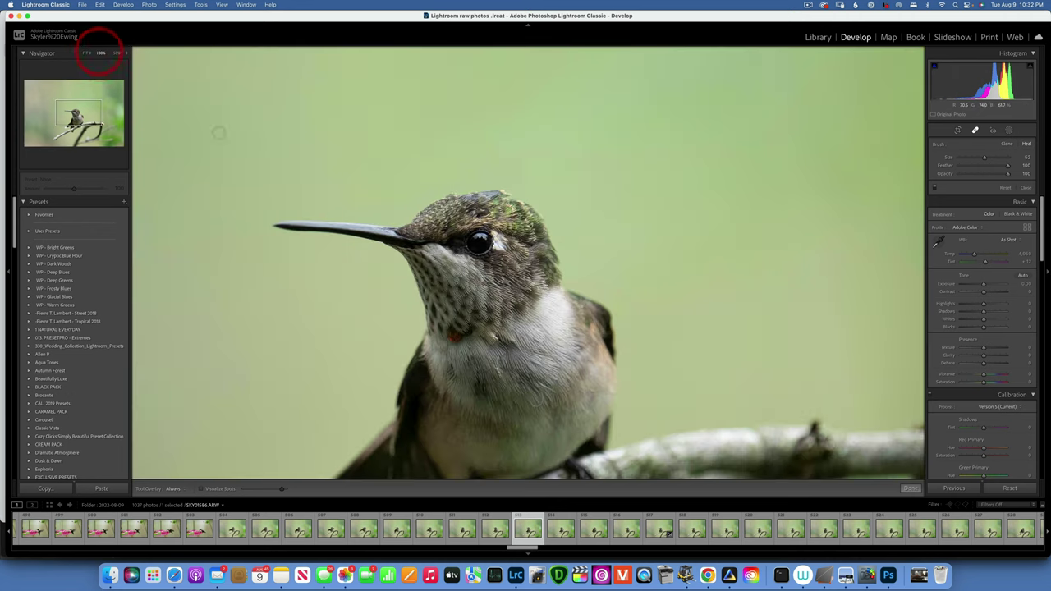
drag(288, 141, 561, 291)
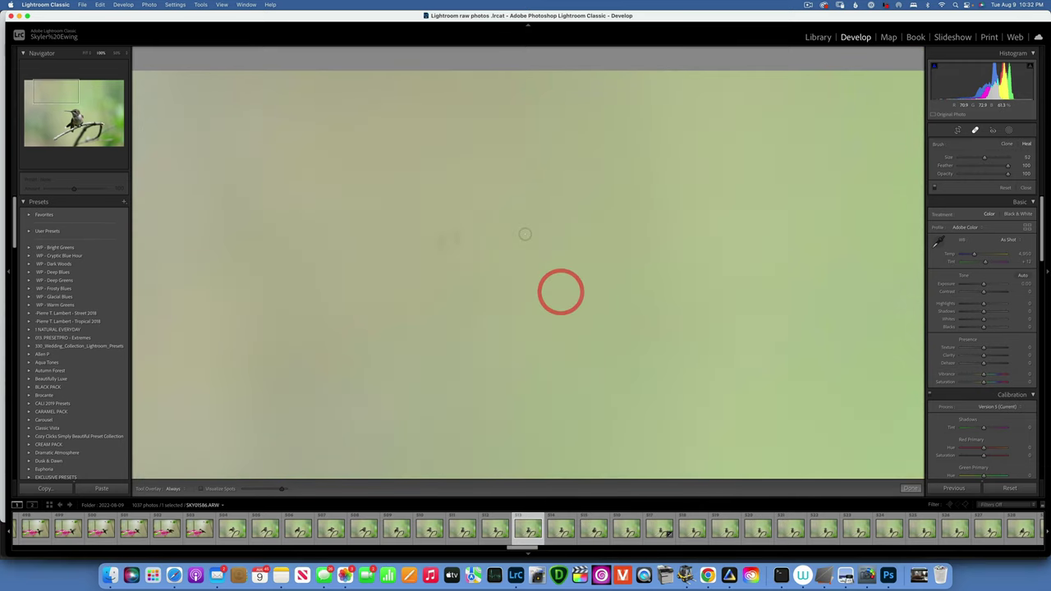
drag(505, 223, 471, 173)
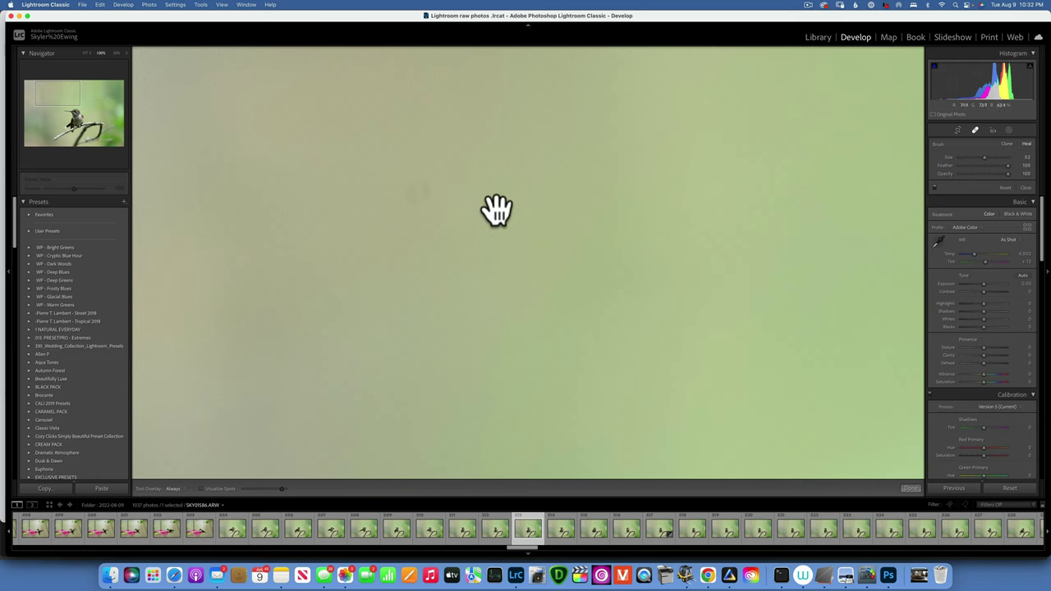
mouse_move(495, 200)
mouse_down()
mouse_move(472, 195)
mouse_move(523, 197)
mouse_move(467, 211)
mouse_move(509, 254)
mouse_move(435, 183)
mouse_move(492, 188)
mouse_move(497, 227)
mouse_up()
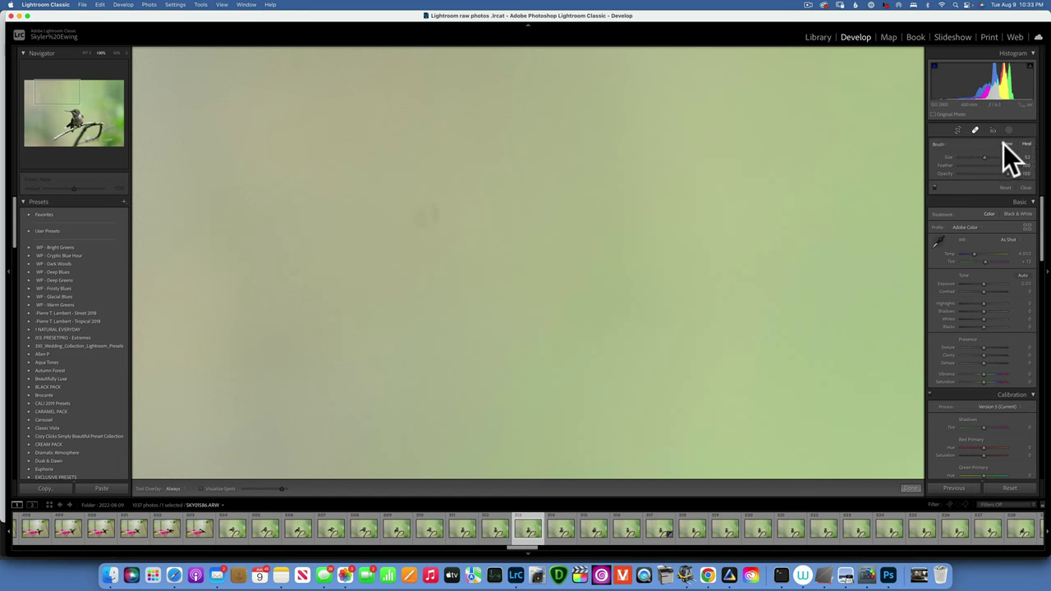
drag(985, 157, 997, 159)
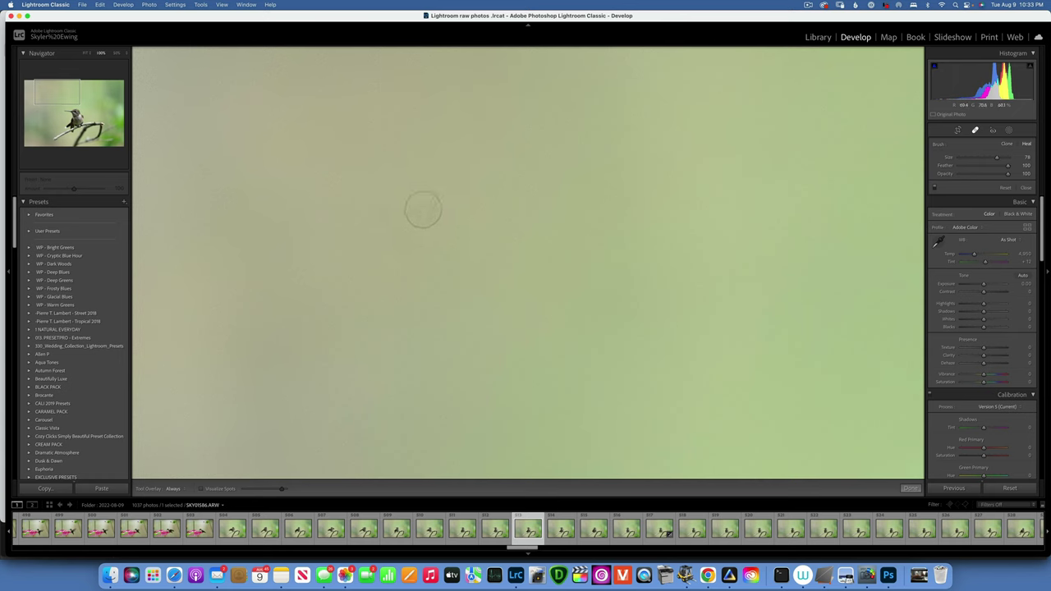
click(1017, 165)
click(428, 215)
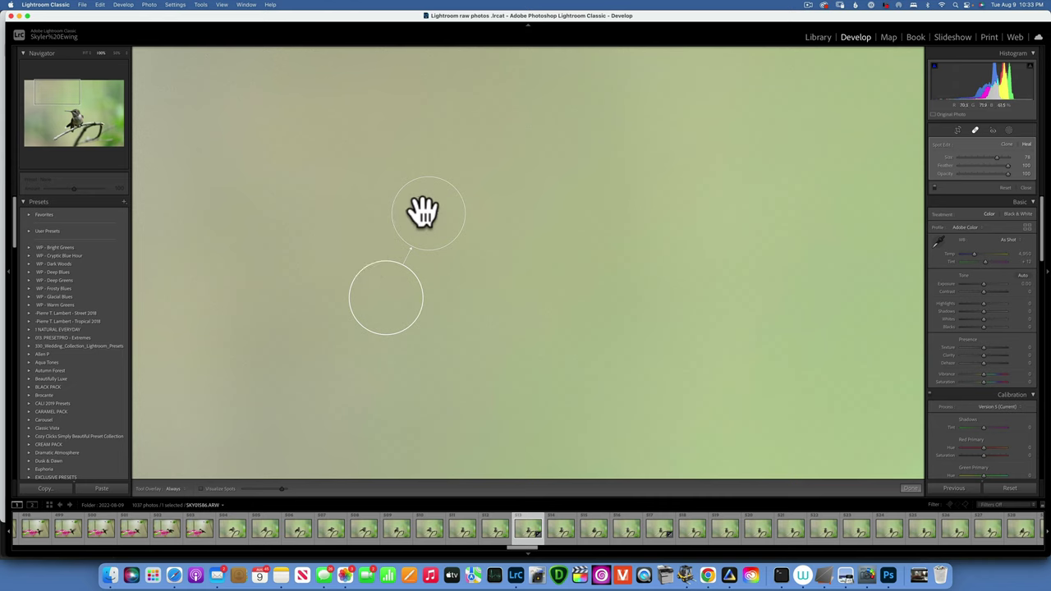
key(Return)
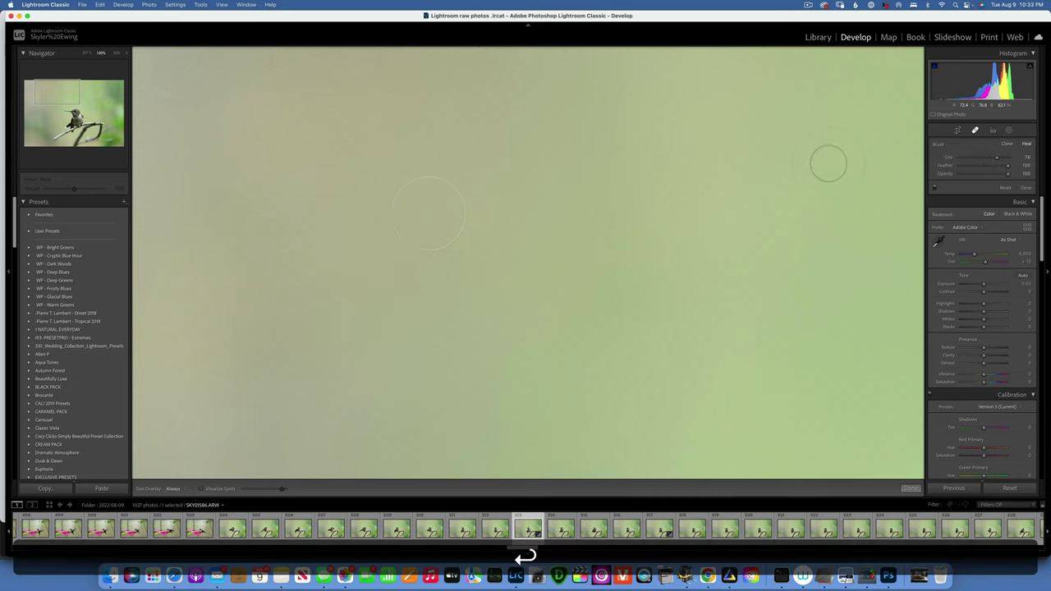
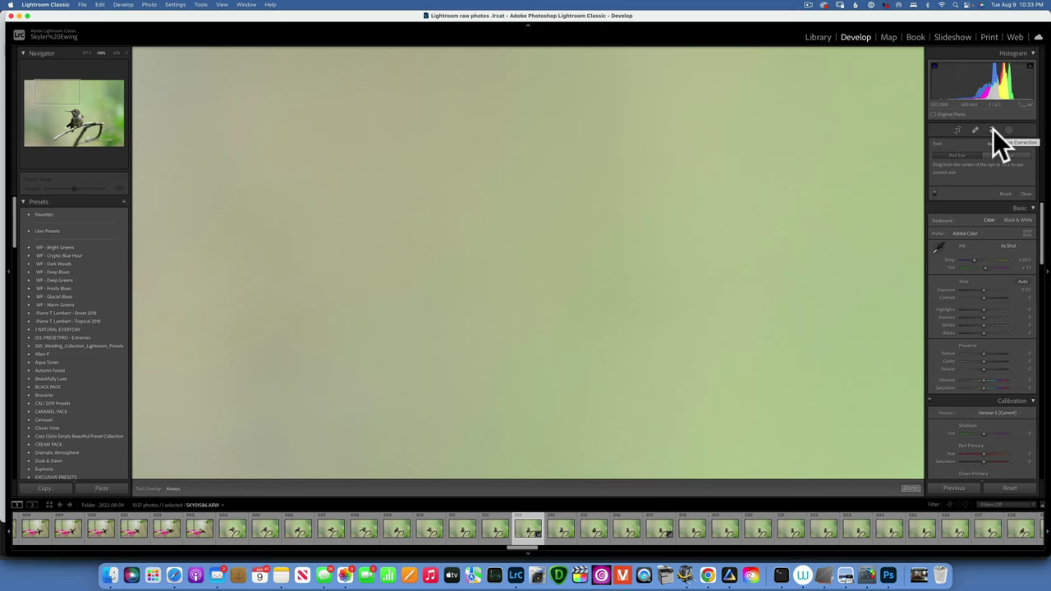
View the options of the Red Eye Correction and Masking tools, and return to the full photo.
click(993, 129)
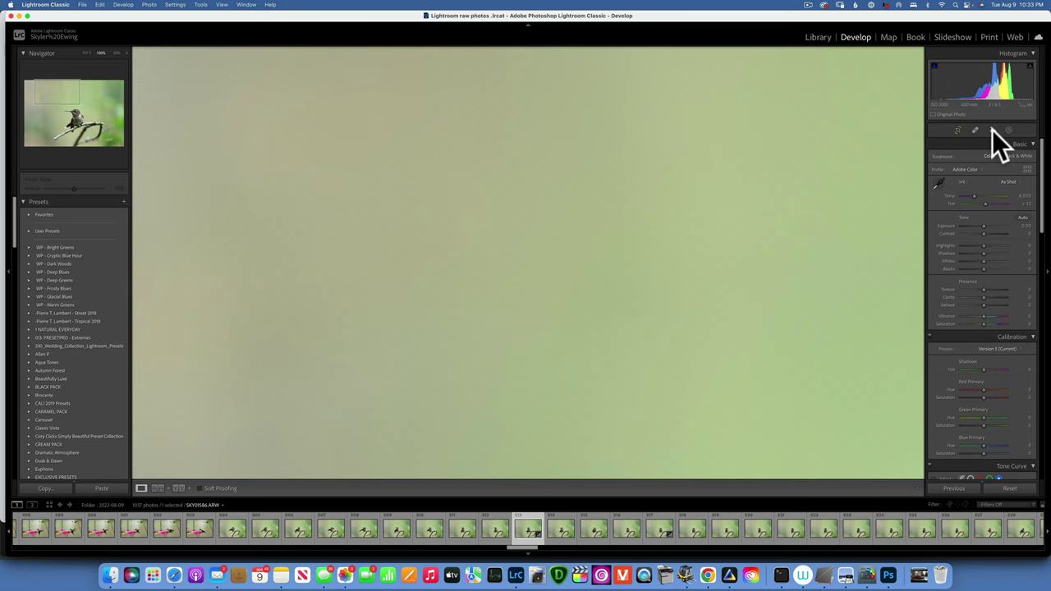
click(1008, 130)
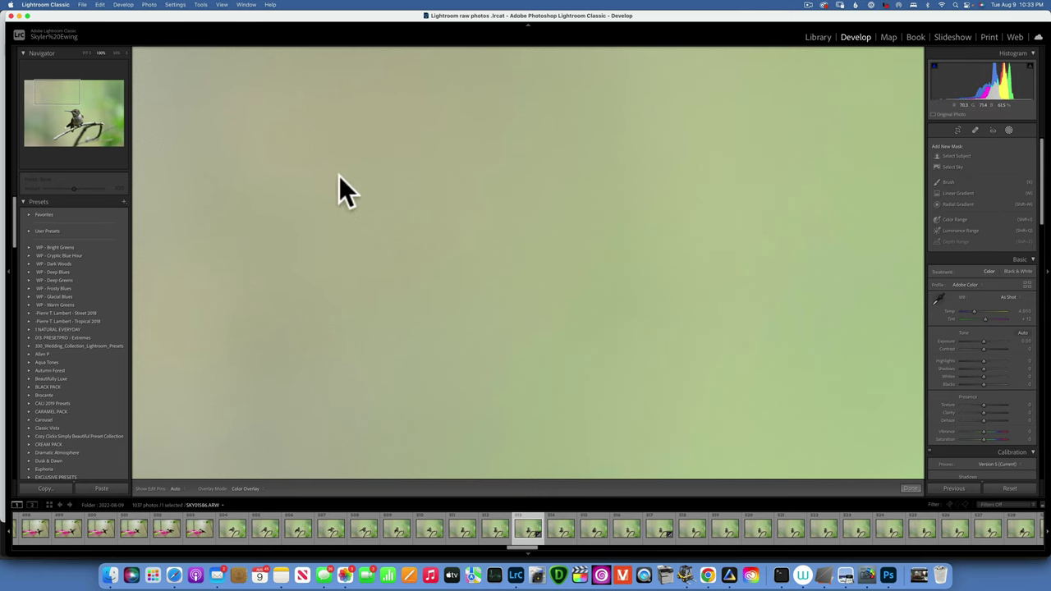
drag(65, 96, 80, 118)
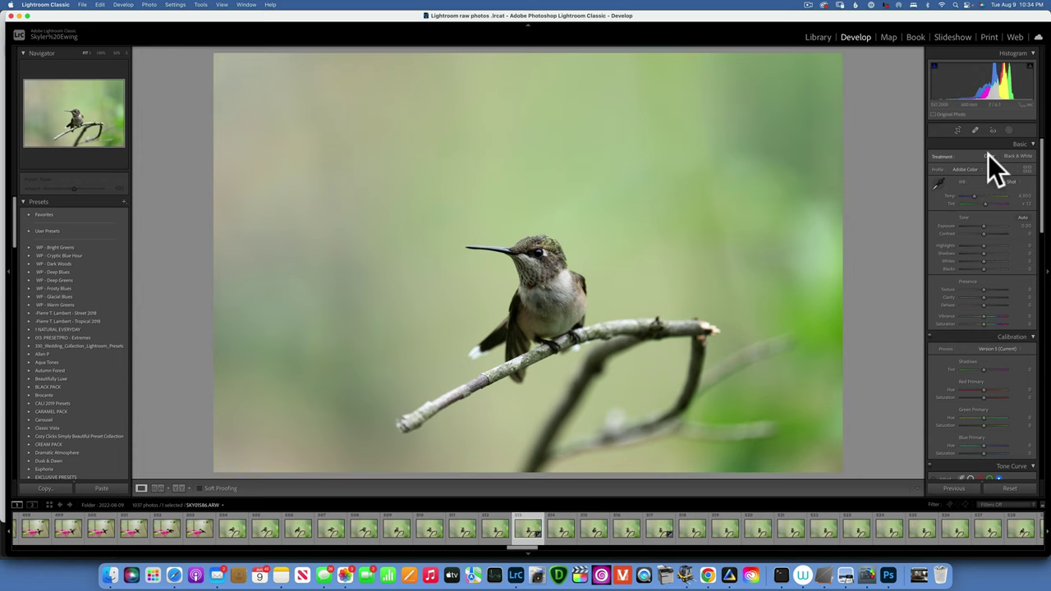
Preview the photo in the Black & White treatment and switch back to Color.
click(1022, 156)
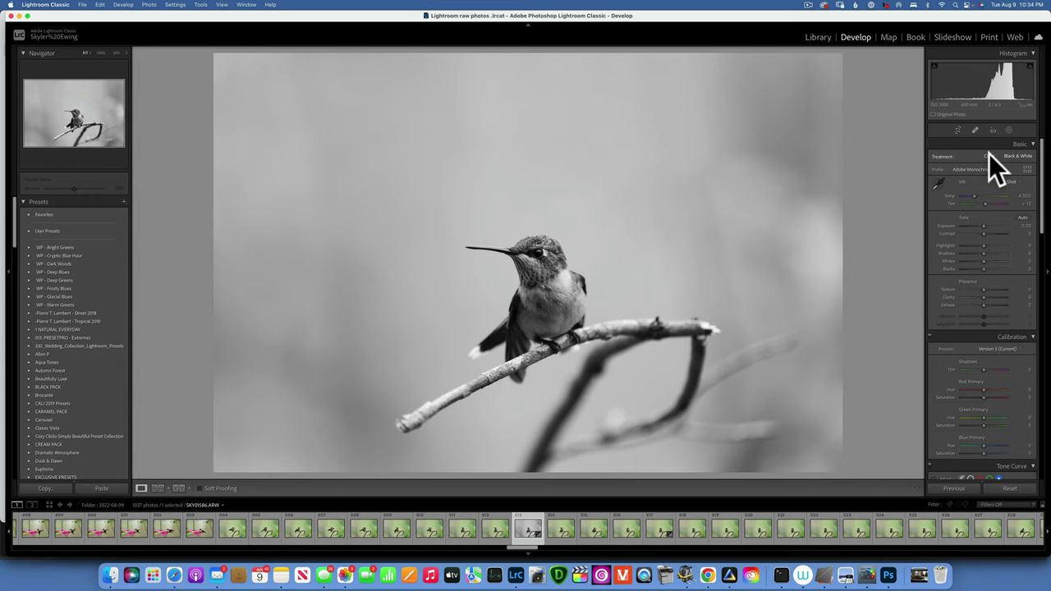
click(989, 155)
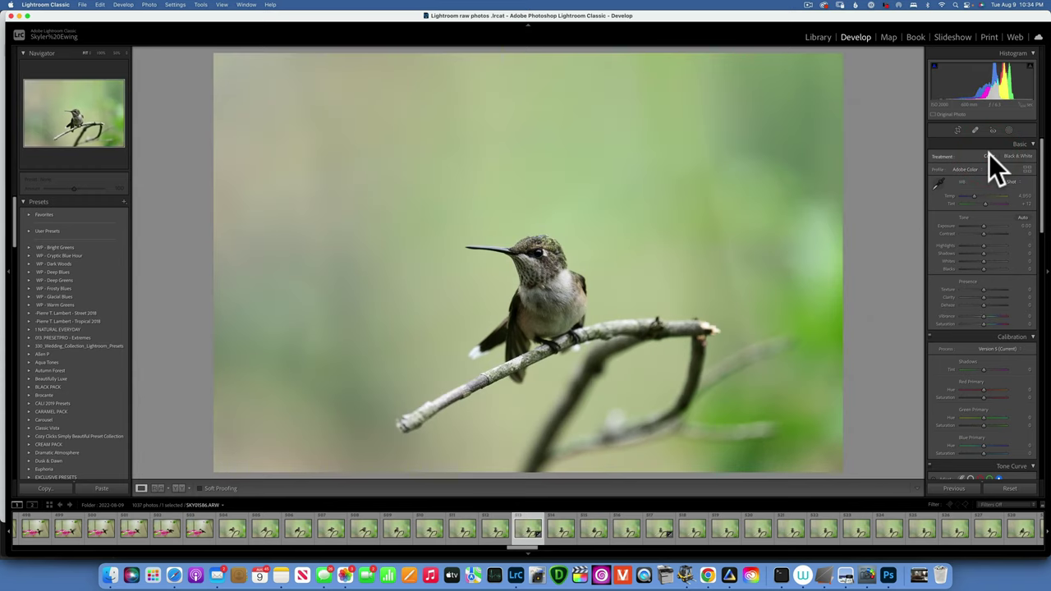
Browse the profile groups in the Profile Browser, preview the Tilly in shade profile, and close the browser.
click(1028, 170)
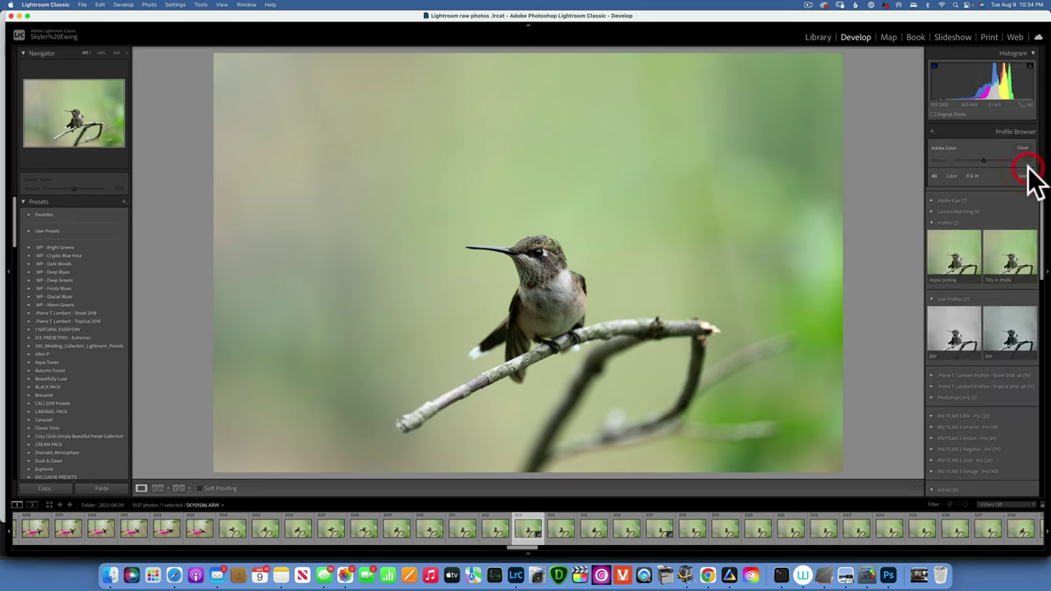
scroll(991, 252, down, 10)
click(992, 252)
scroll(995, 263, up, 10)
click(1015, 297)
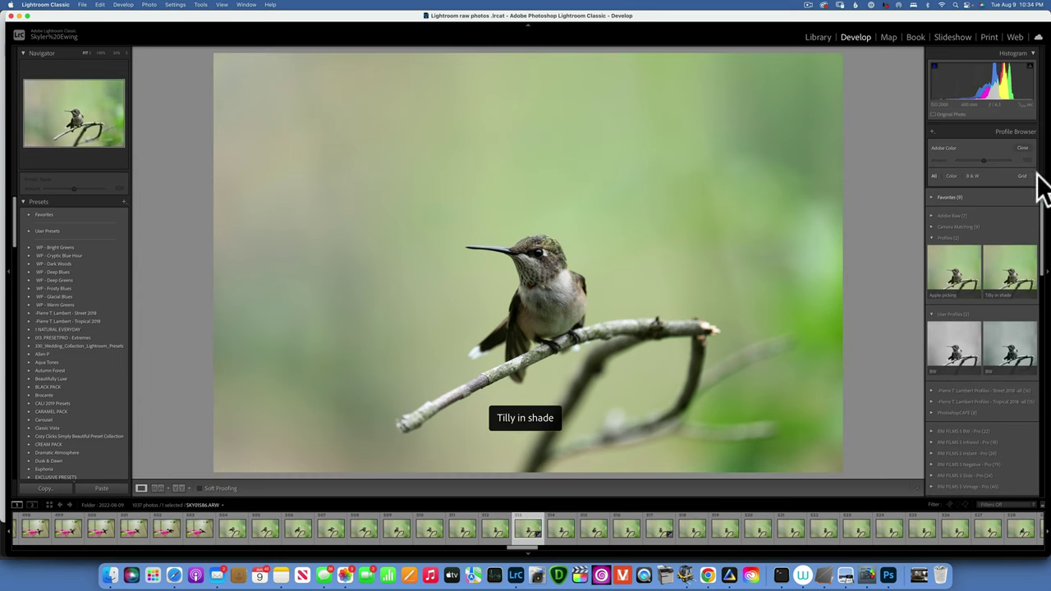
click(1023, 149)
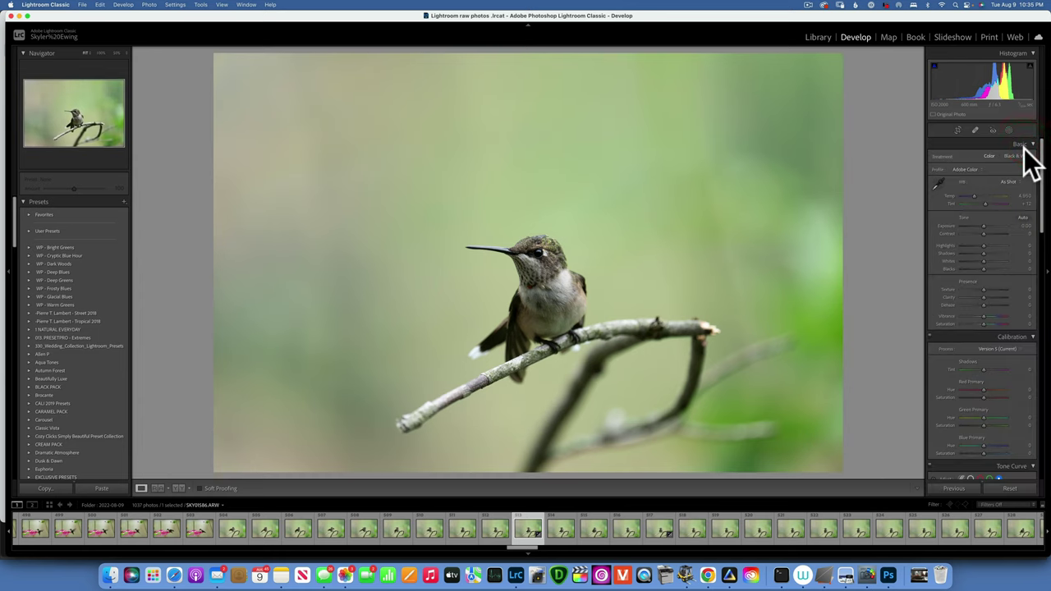
Sample a neutral white balance from the bird's pale neck feathers, and restore the As Shot white balance.
click(939, 183)
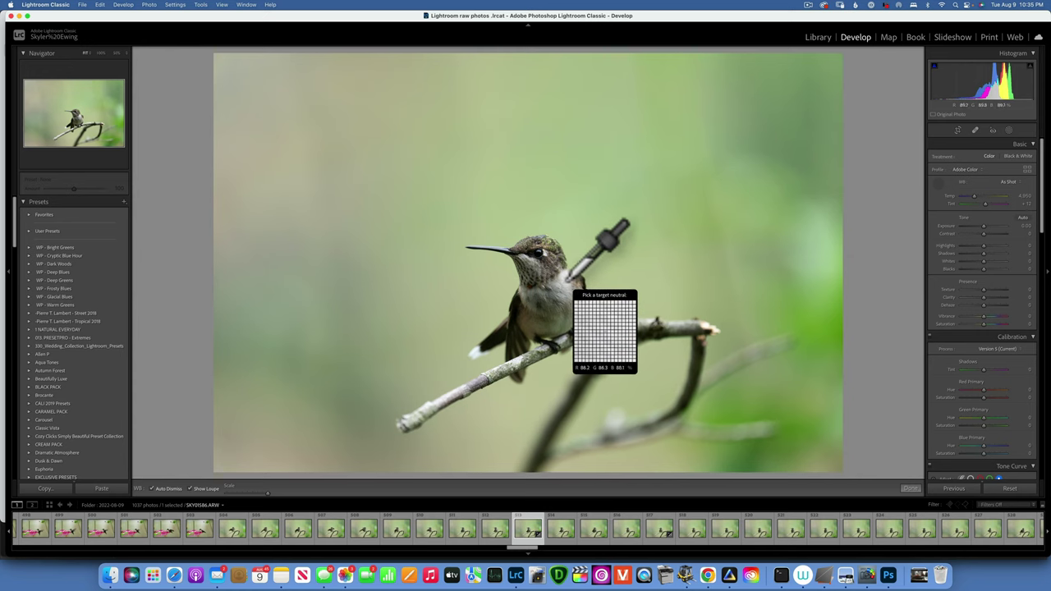
click(568, 279)
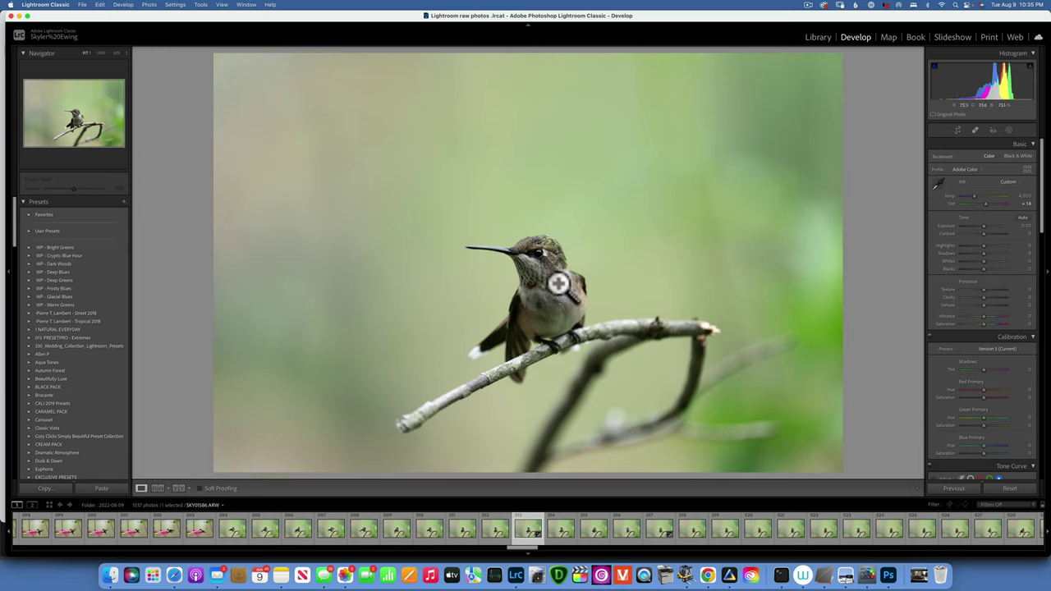
click(1012, 183)
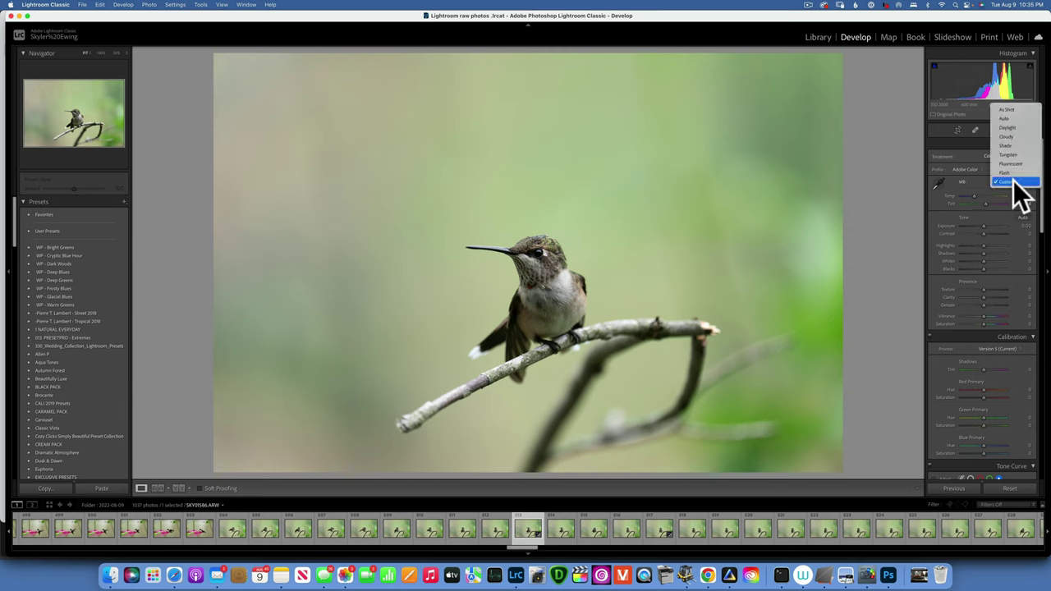
click(1008, 109)
Try the Auto, Daylight, Cloudy and Tungsten white balance presets, and restore the As Shot white balance.
click(1013, 184)
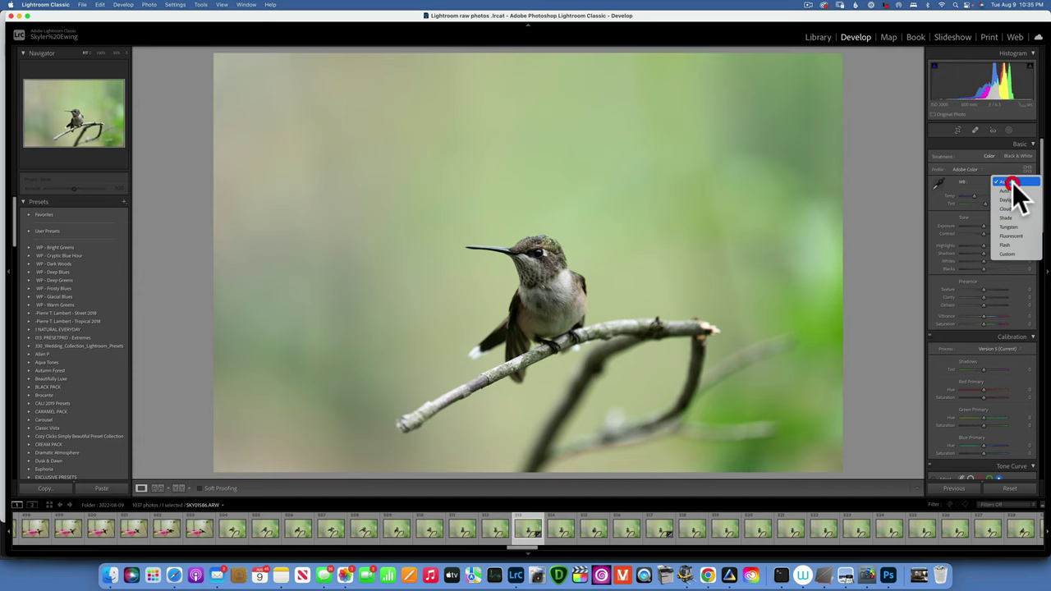
click(1014, 202)
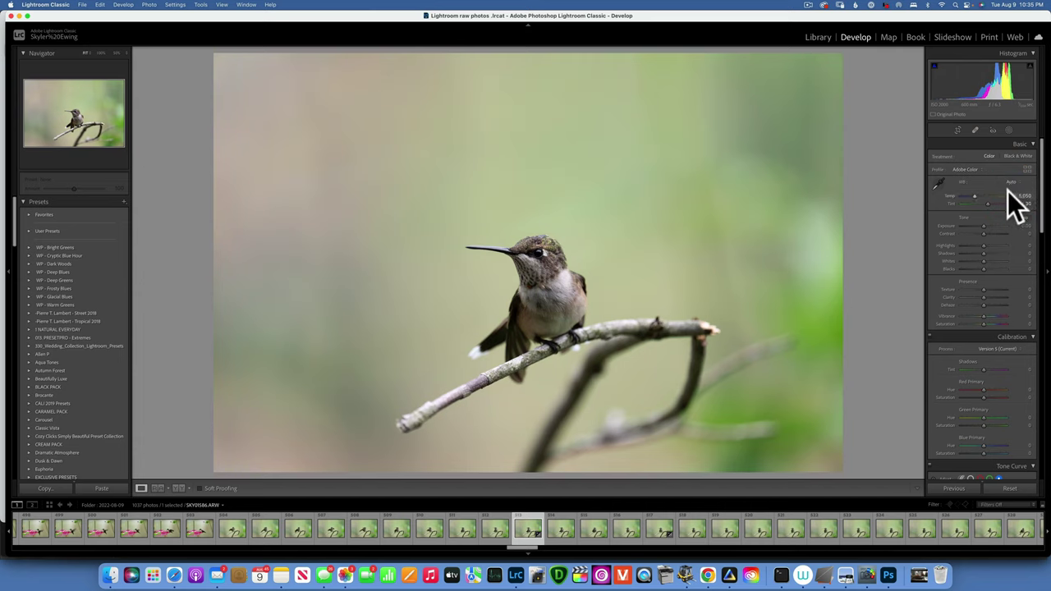
click(1014, 182)
click(1023, 201)
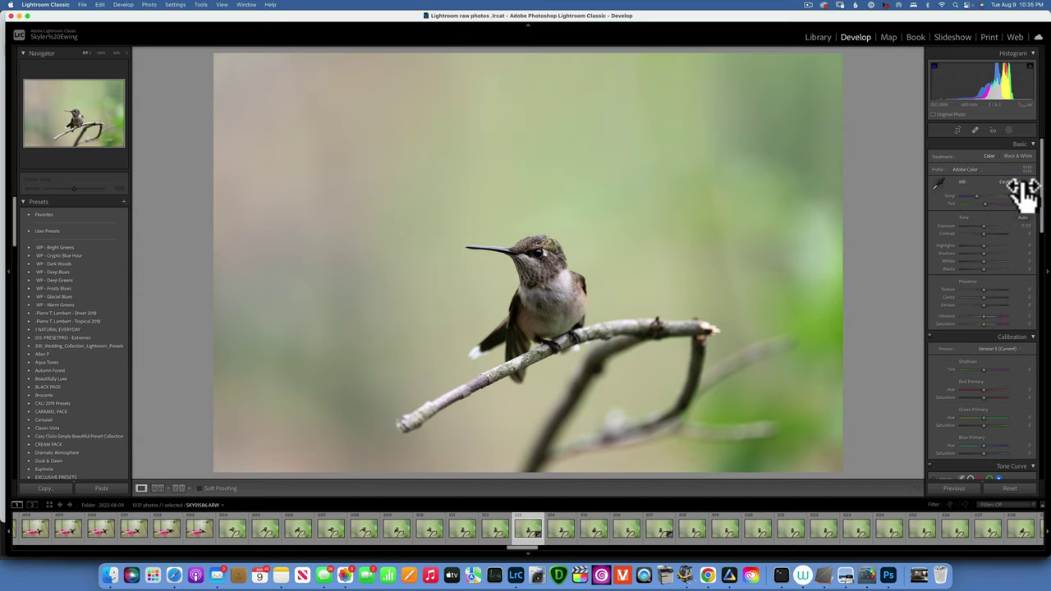
click(1010, 183)
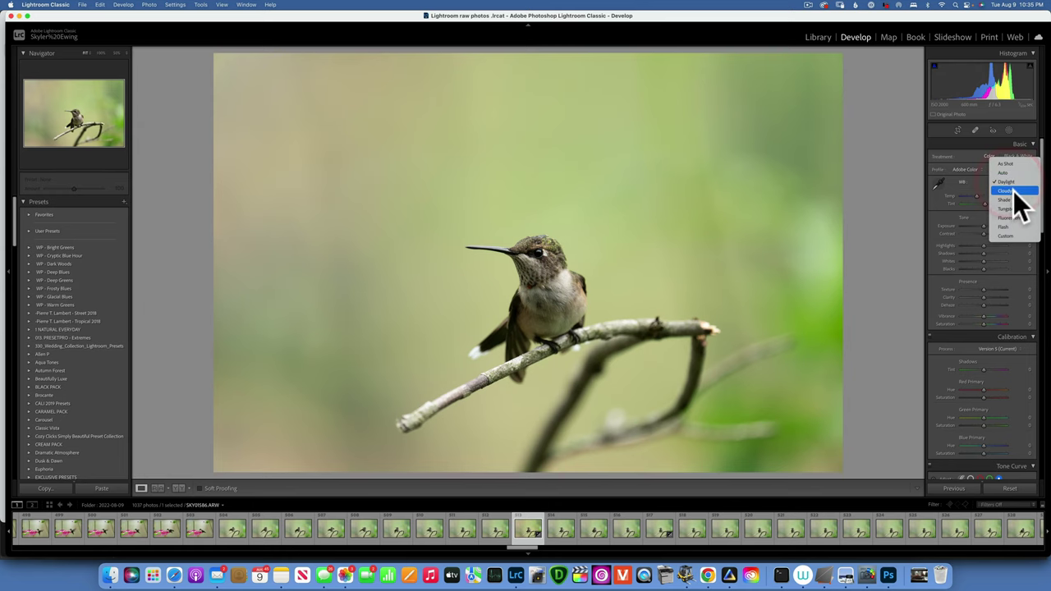
click(1013, 197)
click(1014, 182)
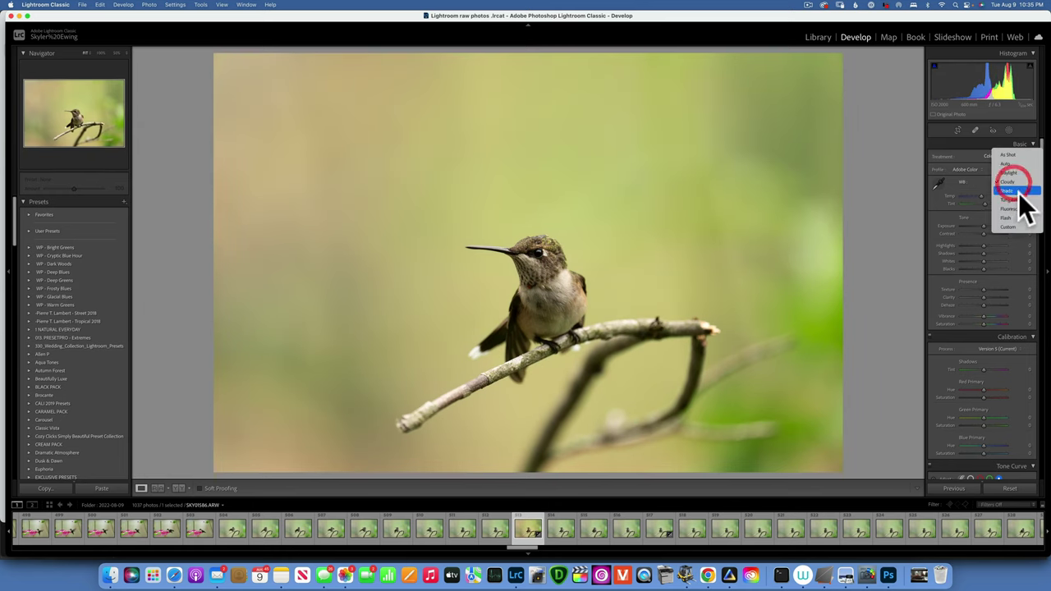
click(1015, 201)
click(1007, 182)
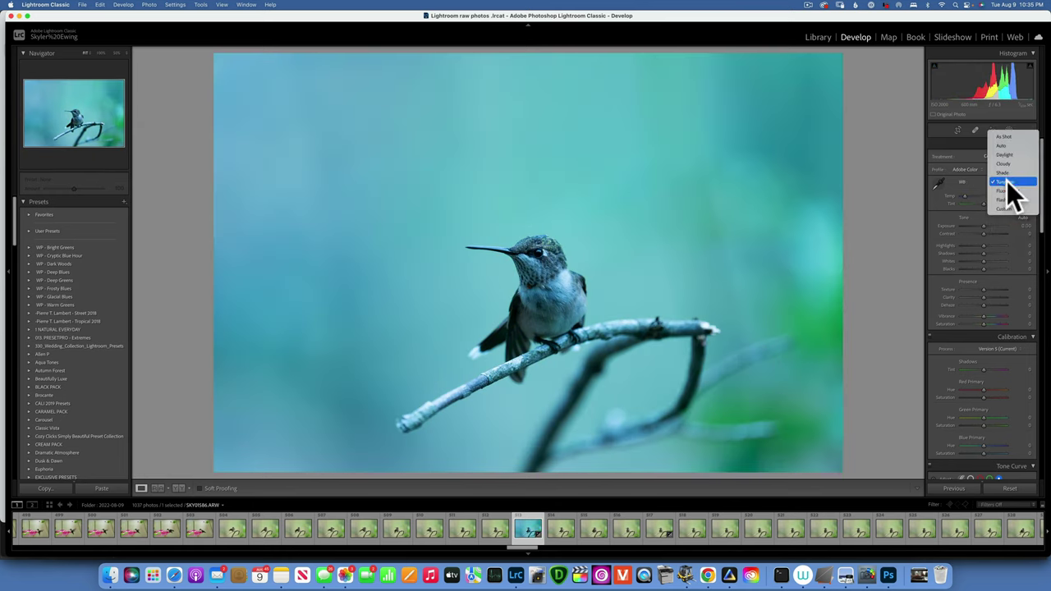
click(1005, 136)
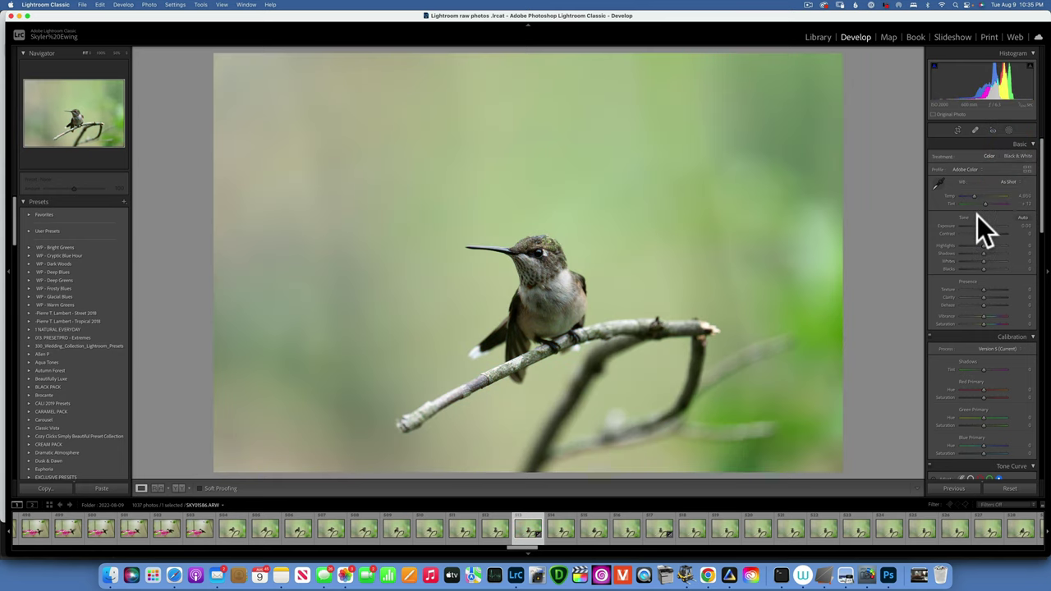
Try the automatic tone adjustment on the hummingbird photo, and reset all of its develop settings.
click(1023, 218)
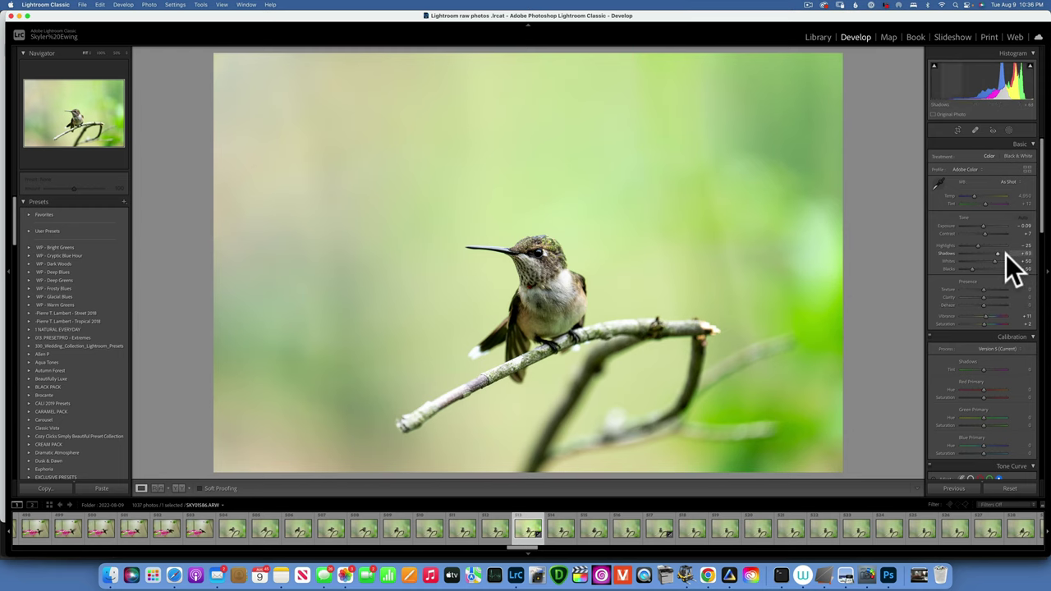
click(1012, 488)
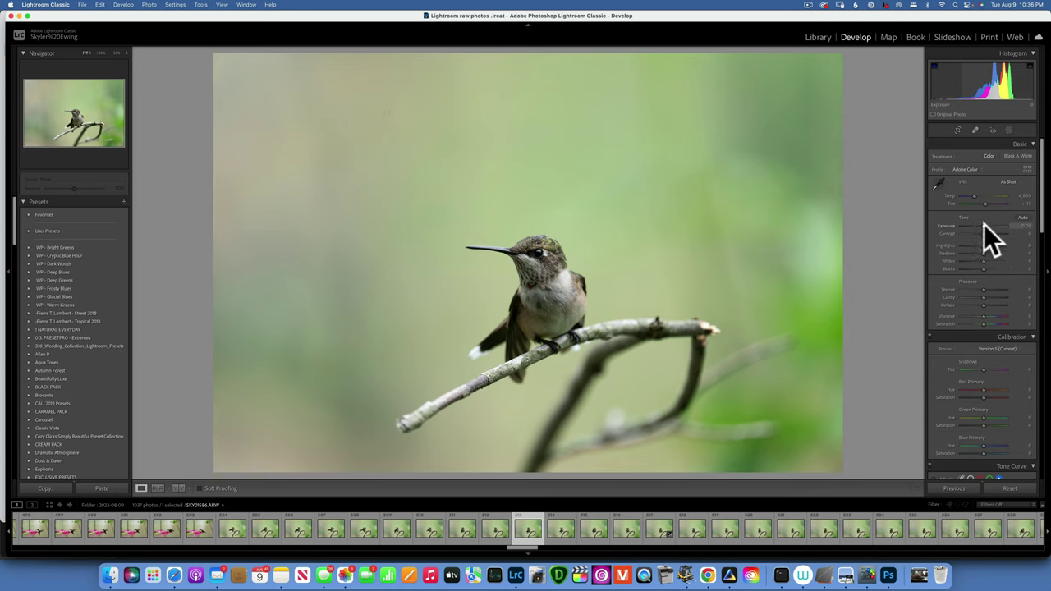
Raise the photo's Exposure to +0.40.
drag(984, 225, 986, 224)
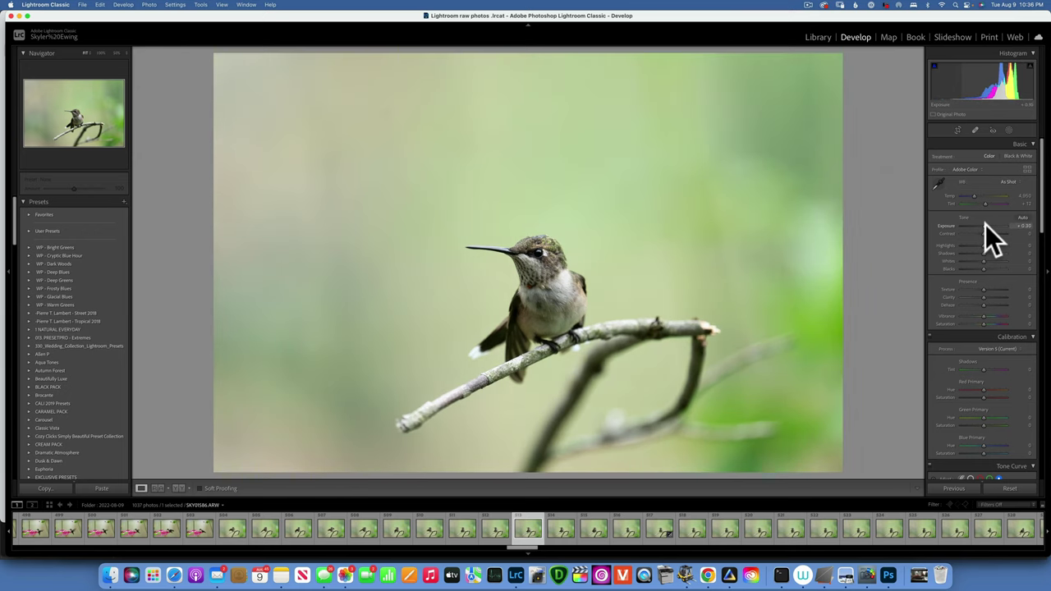
mouse_move(986, 224)
mouse_down()
mouse_move(1006, 226)
mouse_move(971, 224)
mouse_move(986, 226)
mouse_up()
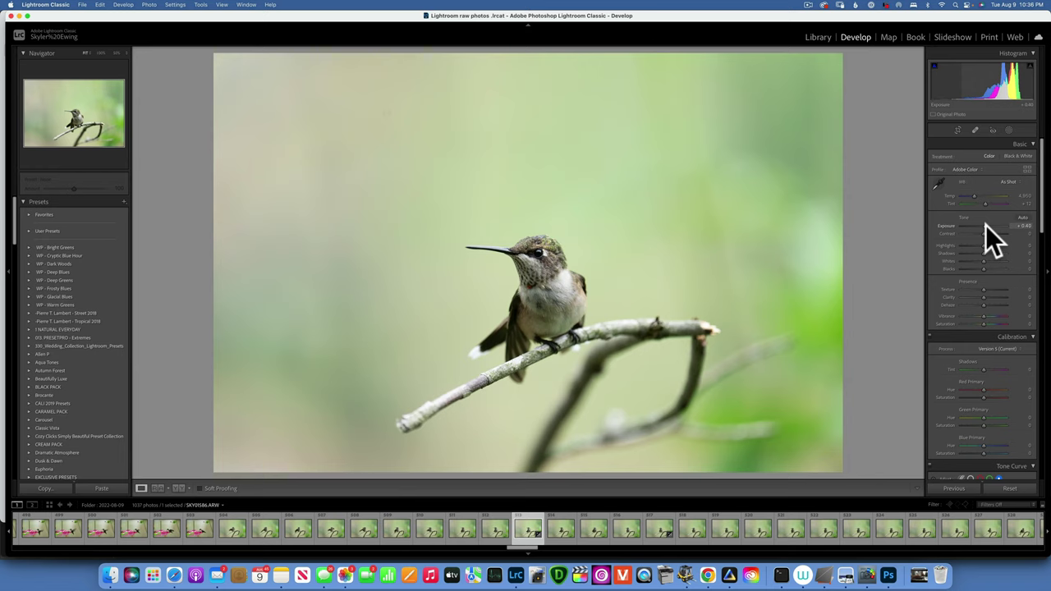
click(985, 225)
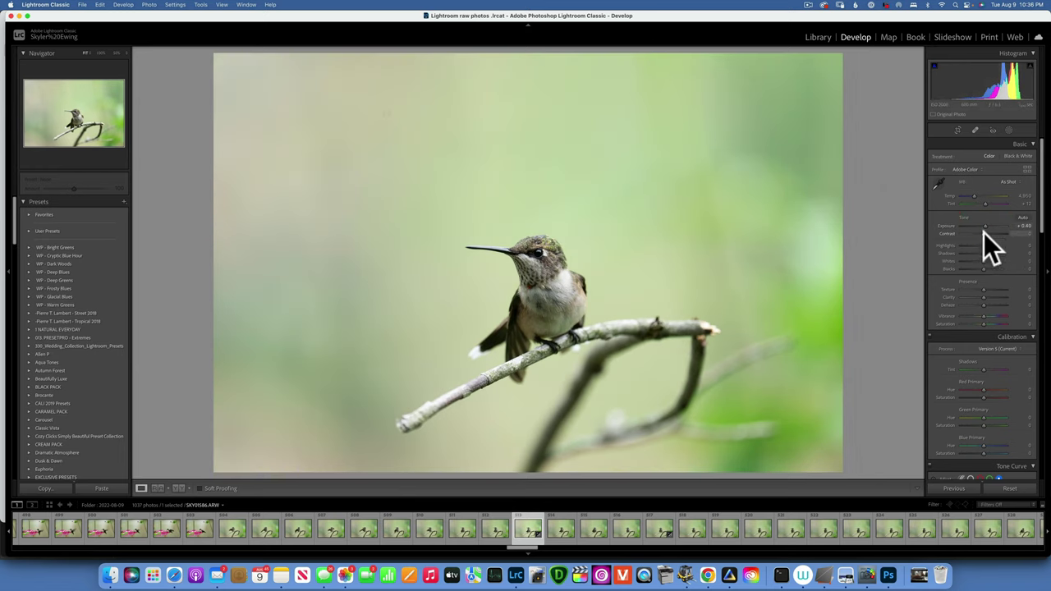
Test Contrast at both extremes, −100 and +100, and set it to +17.
drag(984, 232, 849, 232)
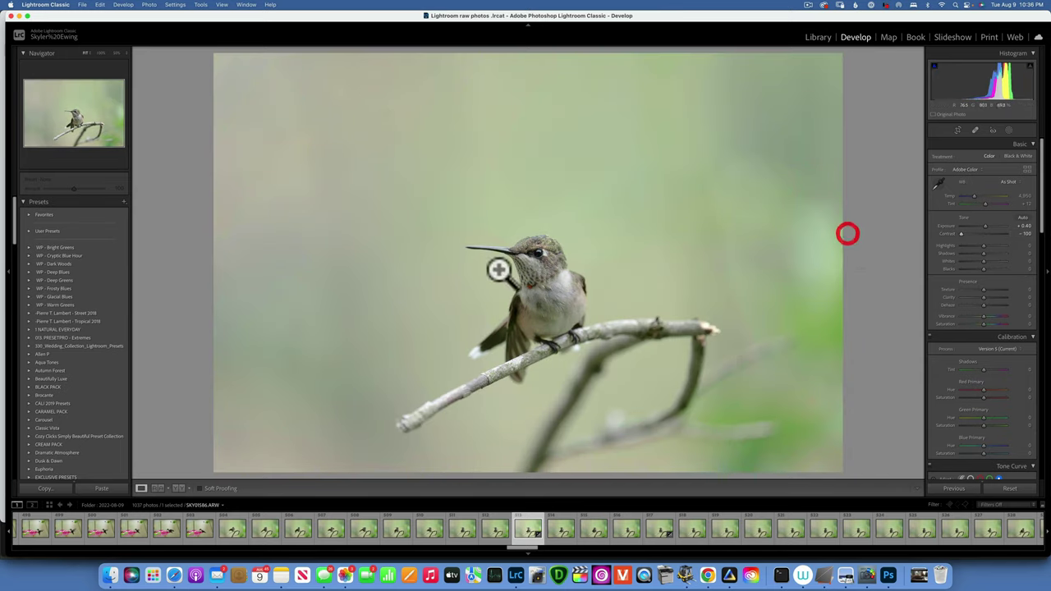
drag(963, 231, 1050, 246)
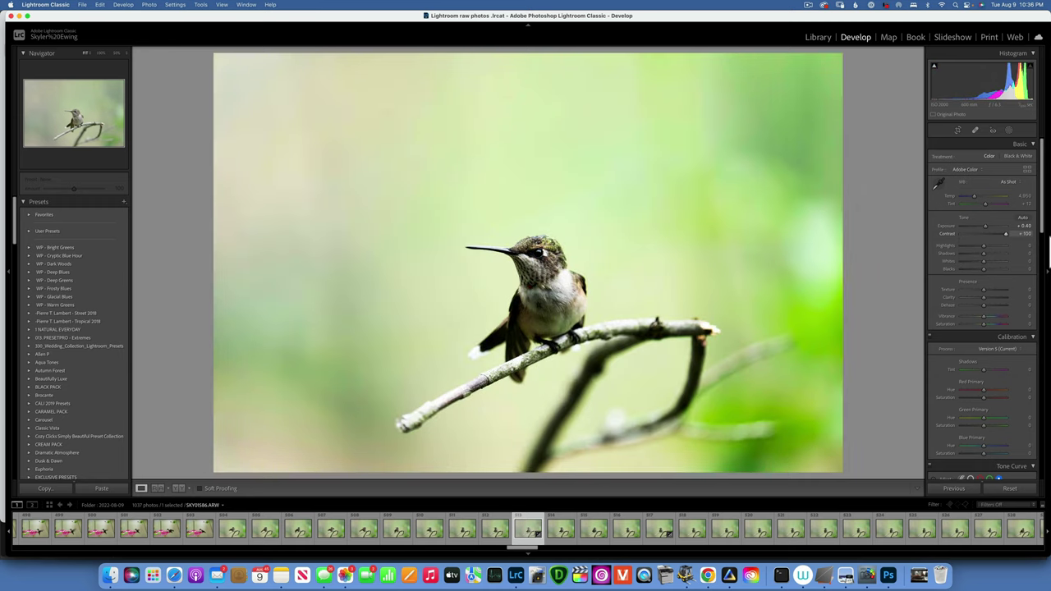
drag(1007, 231, 988, 232)
click(988, 232)
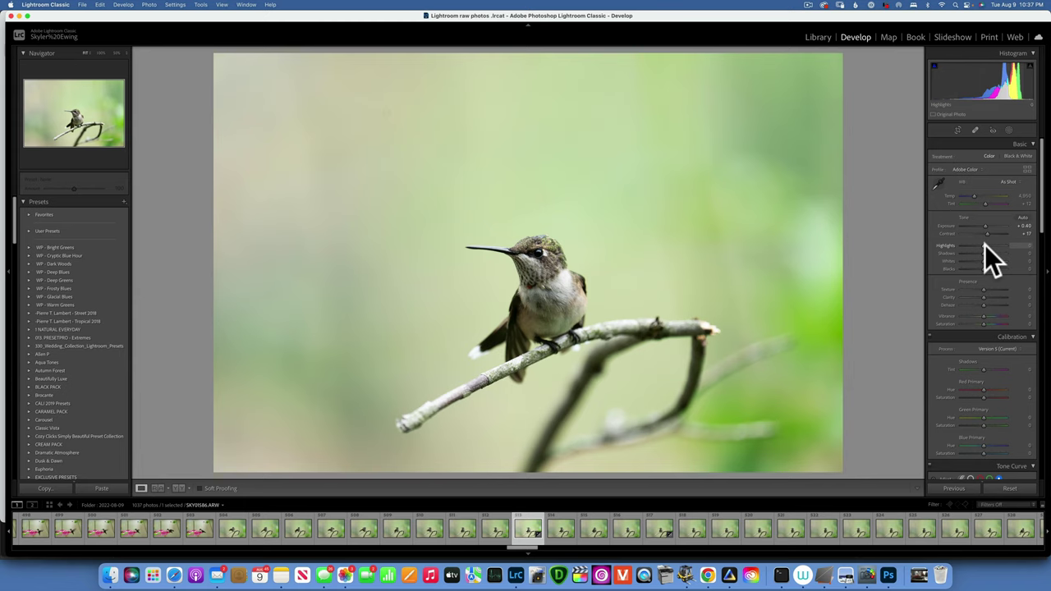
Try Highlights at −100 and +100, and reset the adjustment to 0.
drag(983, 244, 937, 246)
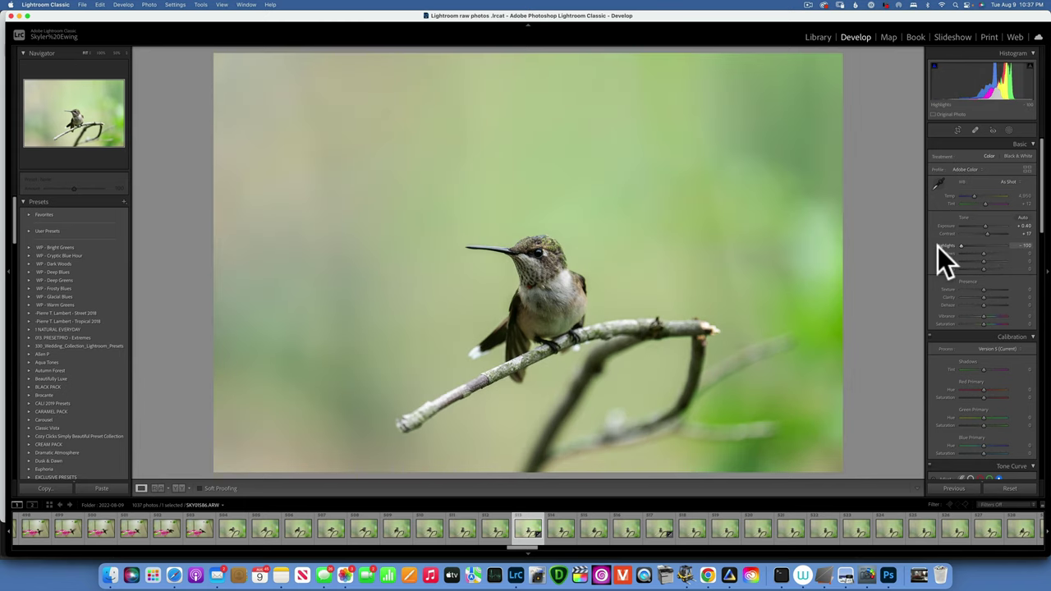
drag(951, 247, 1049, 271)
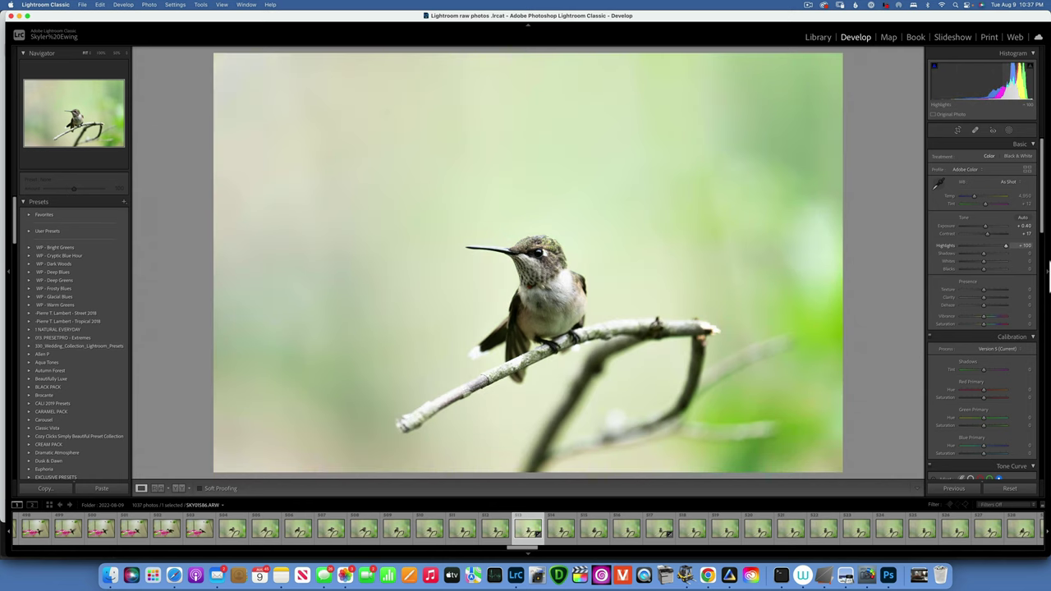
mouse_move(1006, 245)
mouse_down()
mouse_move(979, 245)
mouse_move(1020, 245)
mouse_move(895, 240)
mouse_move(1050, 264)
mouse_move(745, 239)
mouse_move(1050, 262)
mouse_move(1016, 254)
mouse_up()
double_click(944, 245)
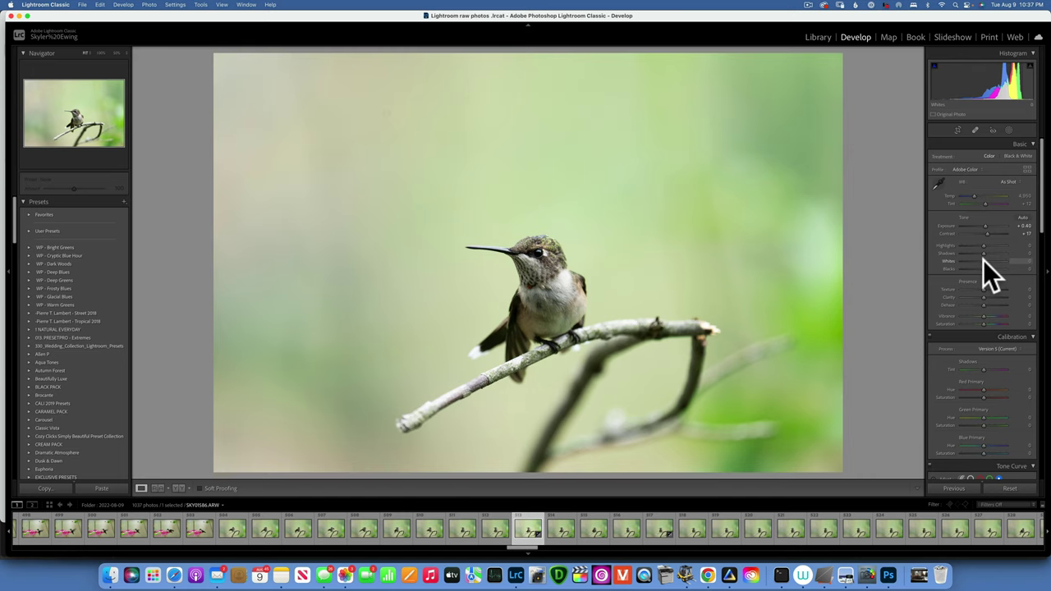
Try Whites at +100 and −100, and reset the adjustment to 0.
drag(984, 259, 1033, 262)
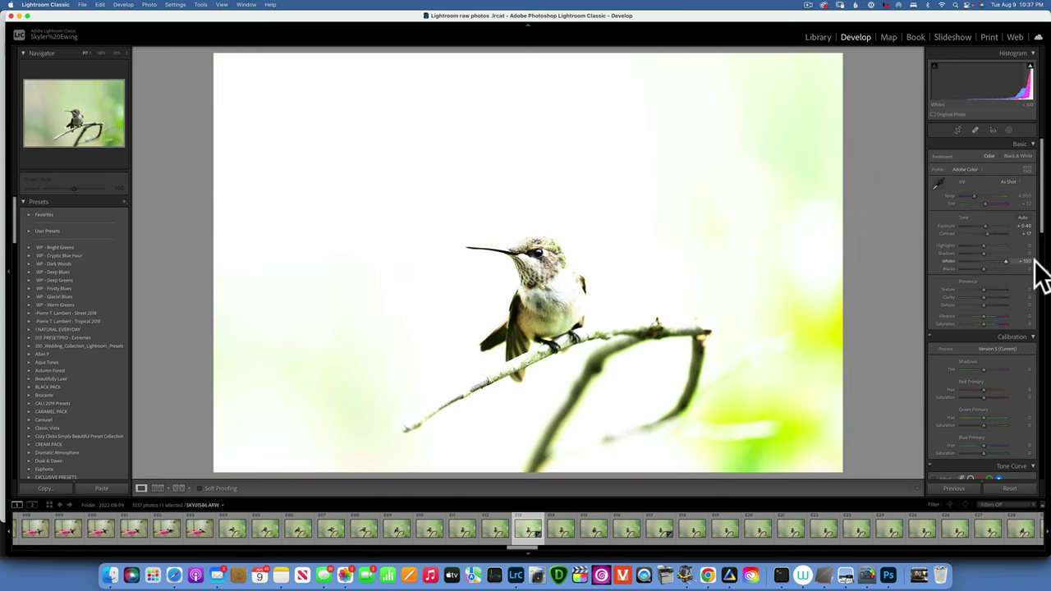
drag(1033, 261, 911, 262)
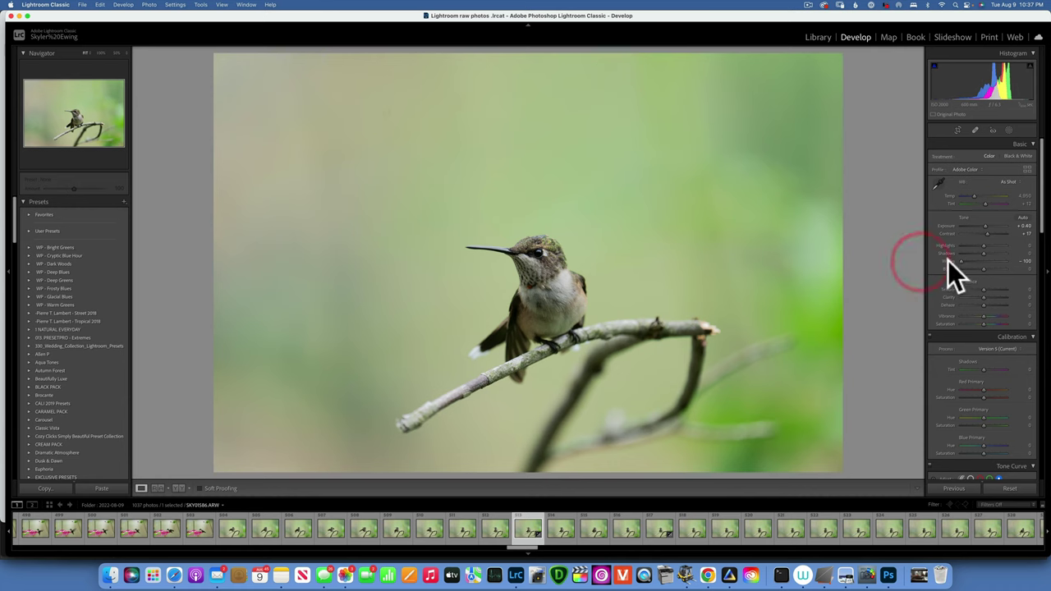
double_click(949, 261)
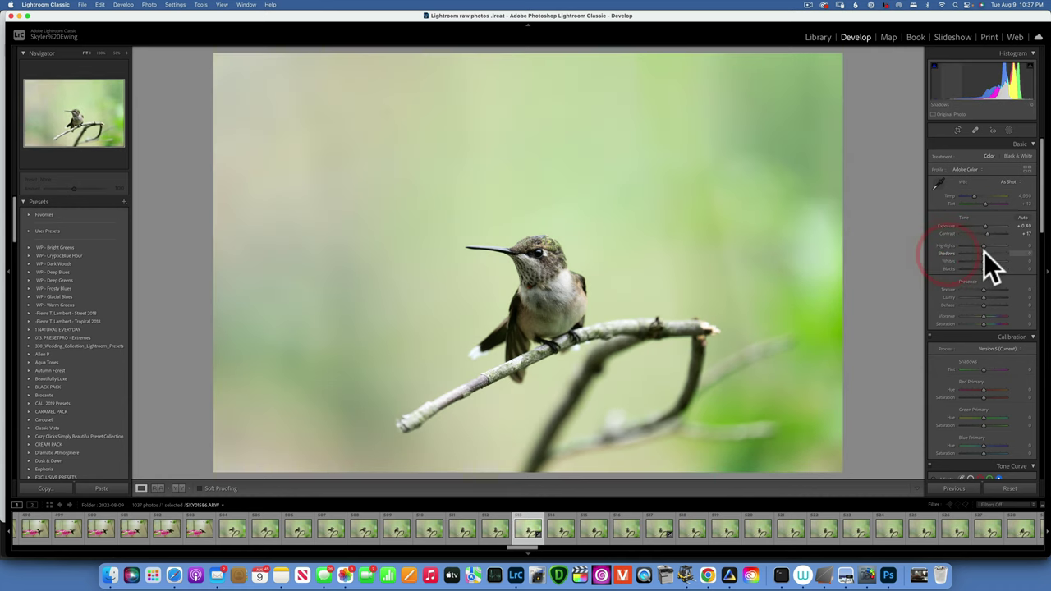
Try darkening and strongly lifting the Shadows, and reset the adjustment to 0.
drag(982, 252, 969, 251)
drag(964, 250, 1004, 257)
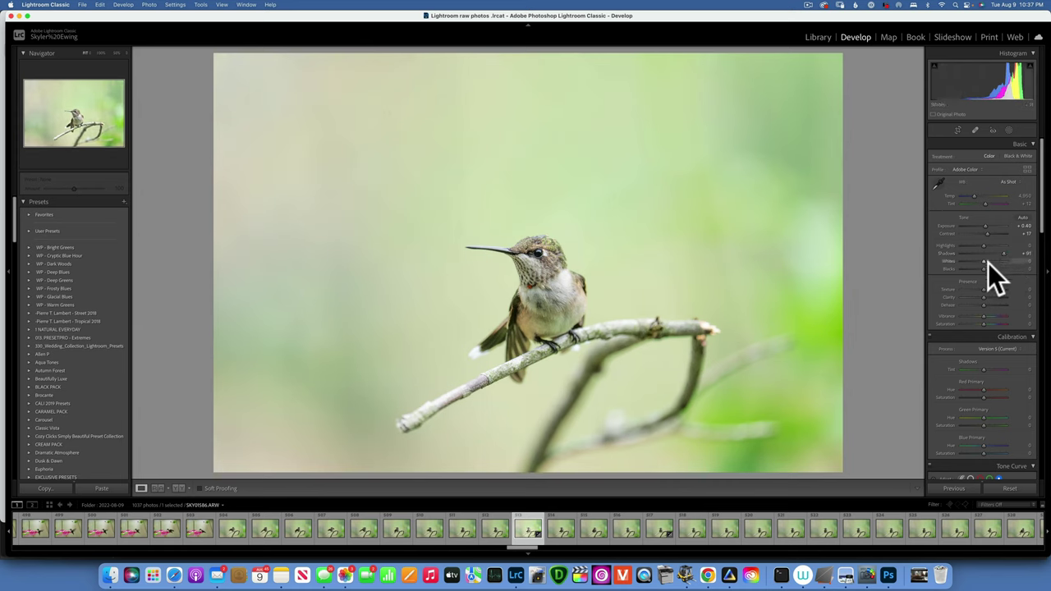
double_click(946, 253)
Try raising Whites again and moving Blacks from +100 to −100, resetting both adjustments to 0.
drag(984, 259, 1044, 278)
double_click(950, 261)
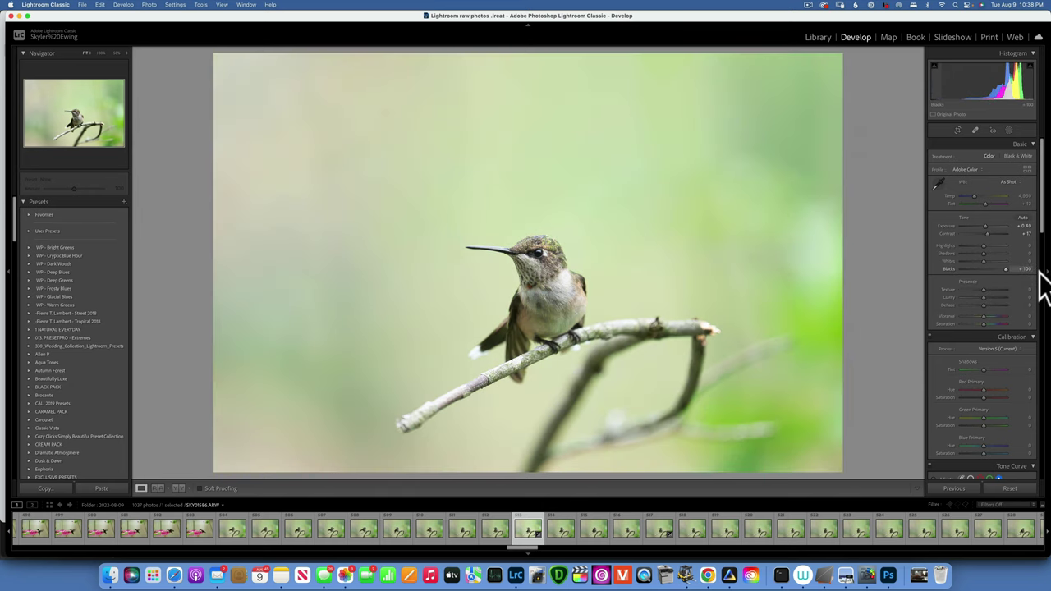
drag(1007, 268, 882, 262)
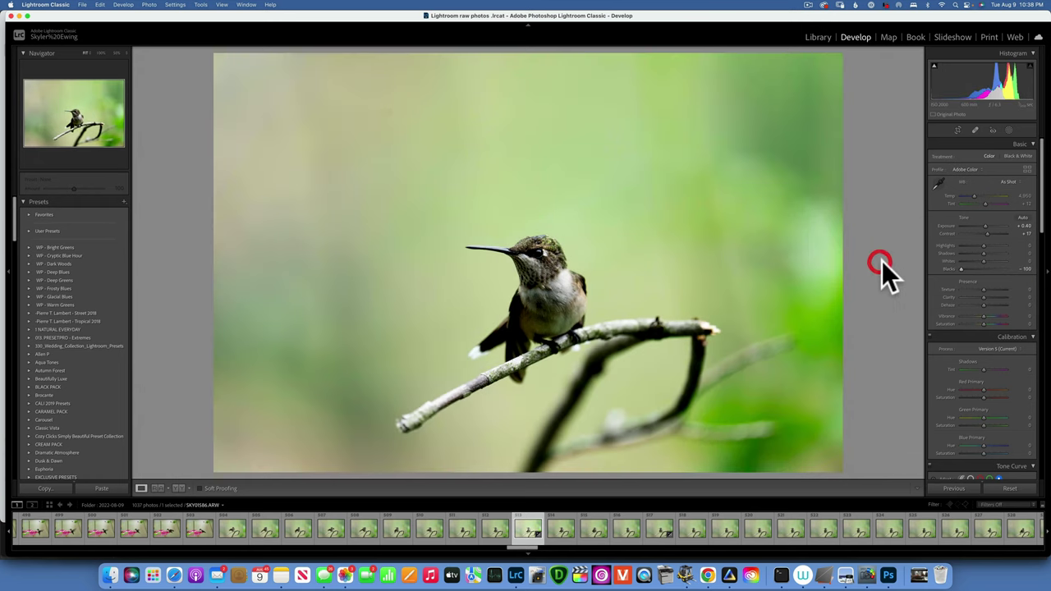
double_click(950, 267)
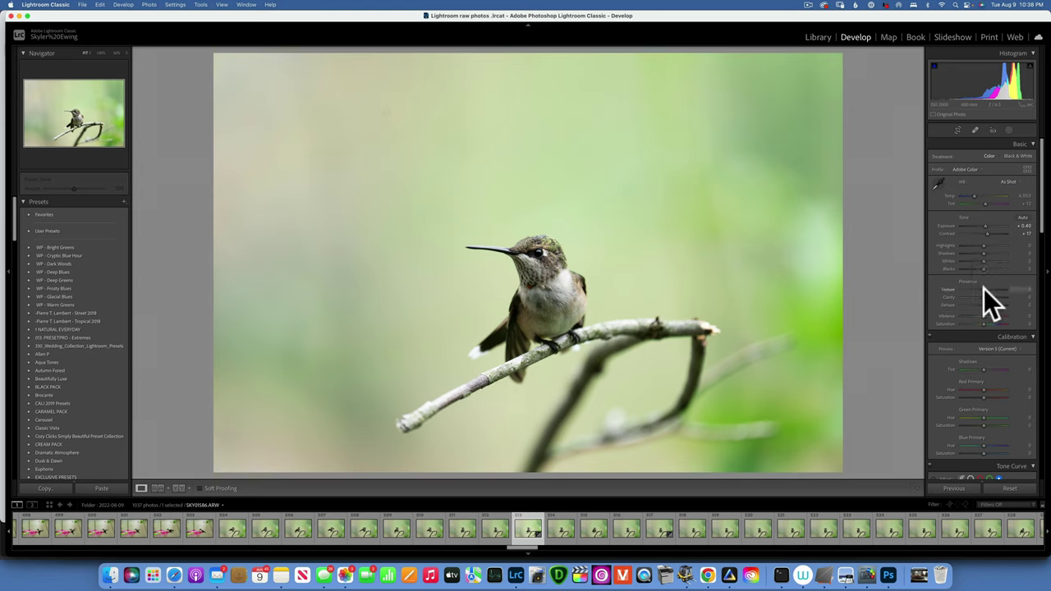
Try Texture at +100 on the bird's head and feathers at 100% magnification, and reset it to 0.
click(100, 52)
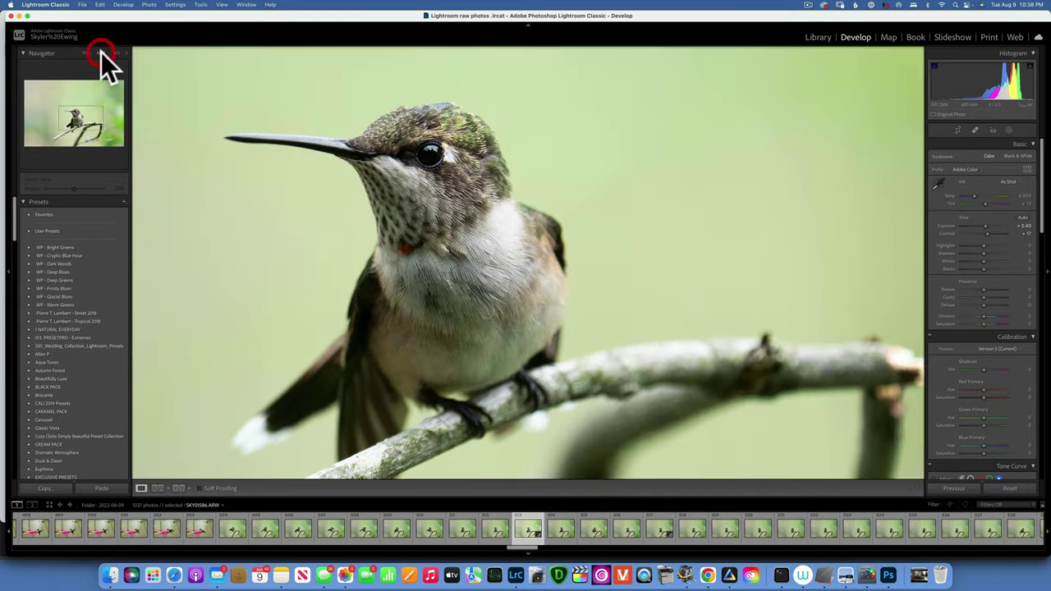
drag(500, 202, 575, 237)
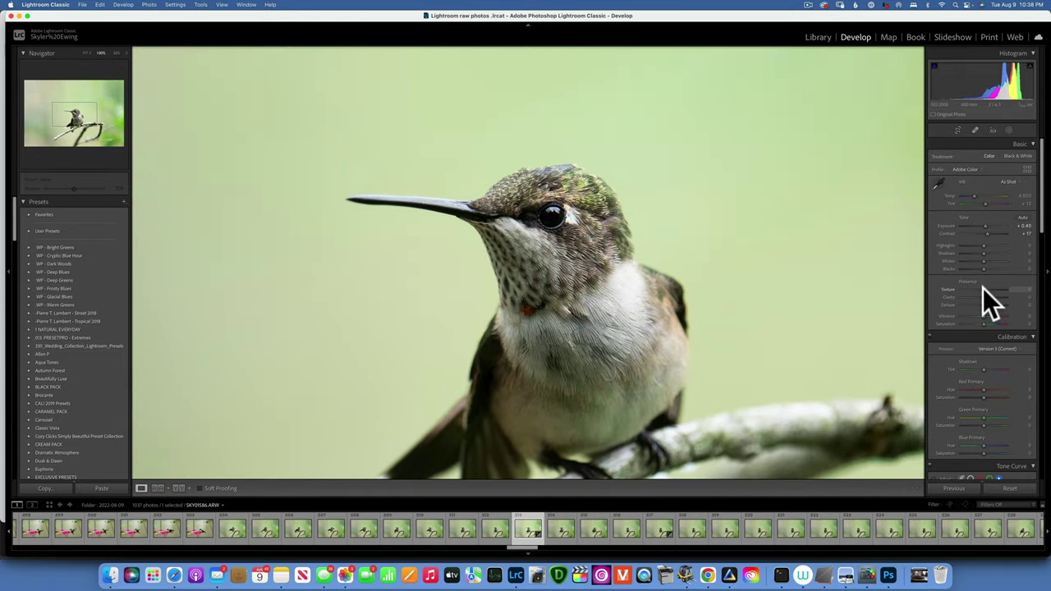
drag(985, 288, 1039, 297)
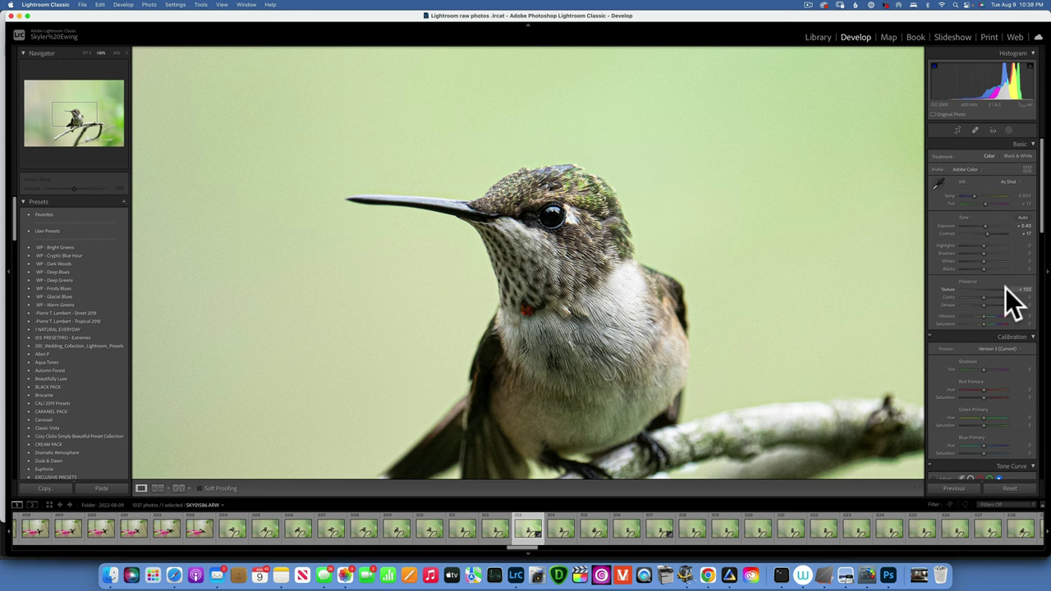
drag(1006, 289, 1043, 301)
double_click(946, 288)
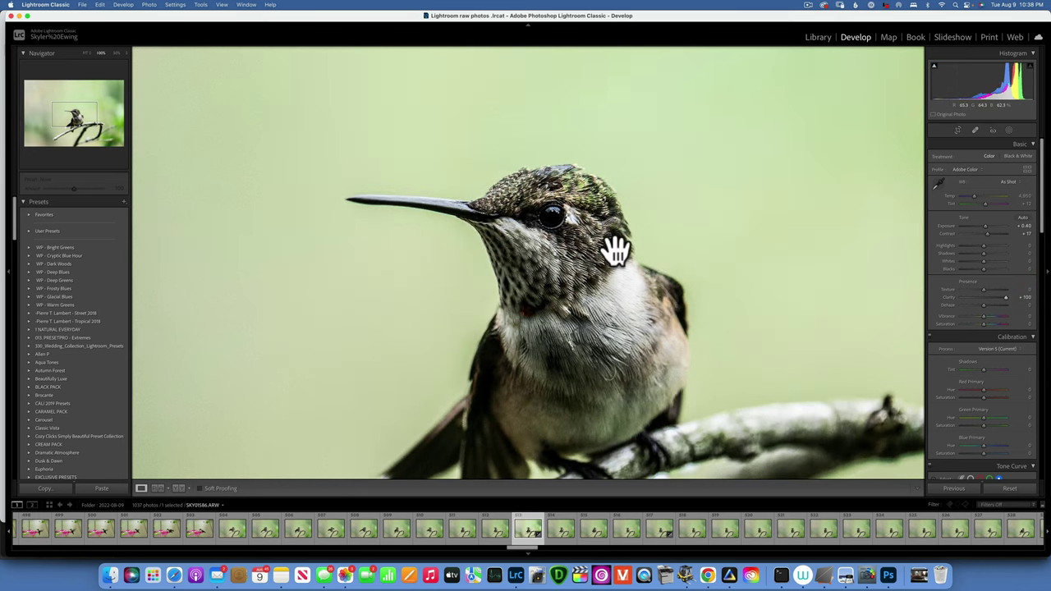
Try Clarity at +100 on the bird's feathers, and reset it to 0.
drag(1006, 296, 1045, 293)
click(981, 297)
double_click(948, 294)
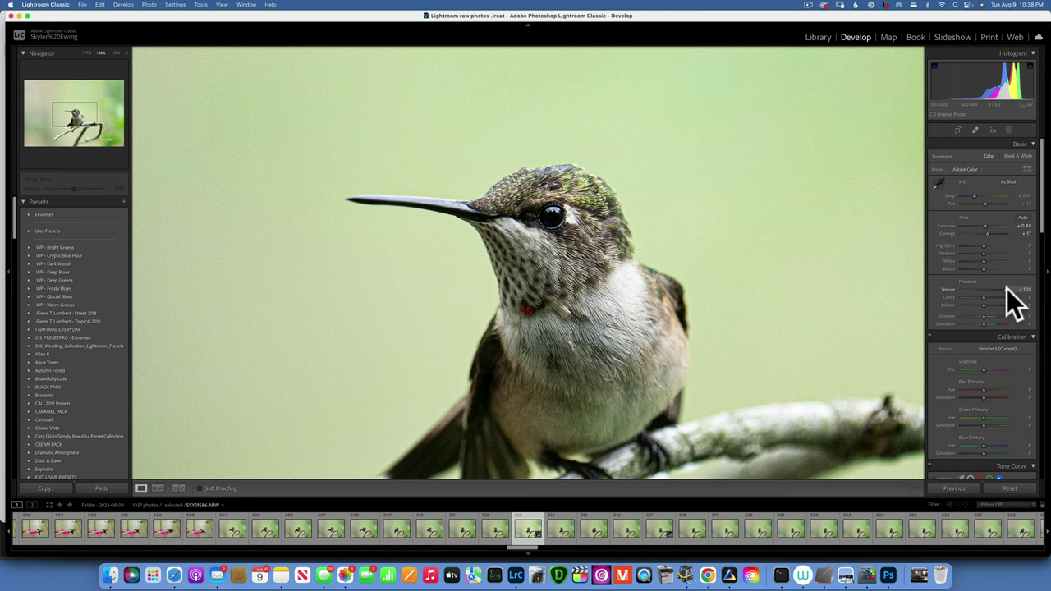
Try Texture and Clarity both at −100 to soften the bird, and reset both to 0.
drag(1006, 287, 882, 289)
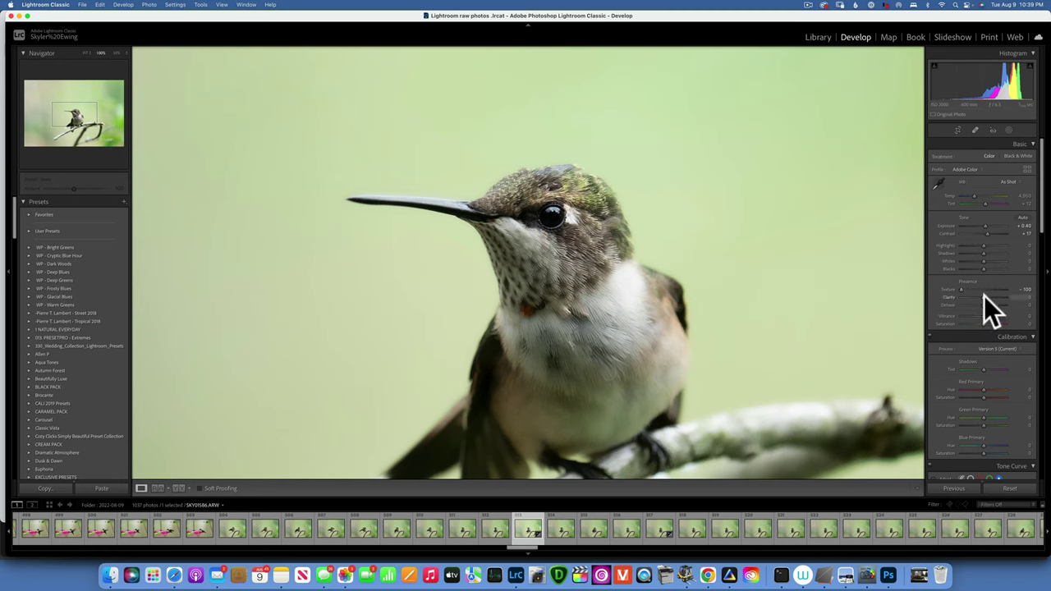
drag(984, 295, 843, 287)
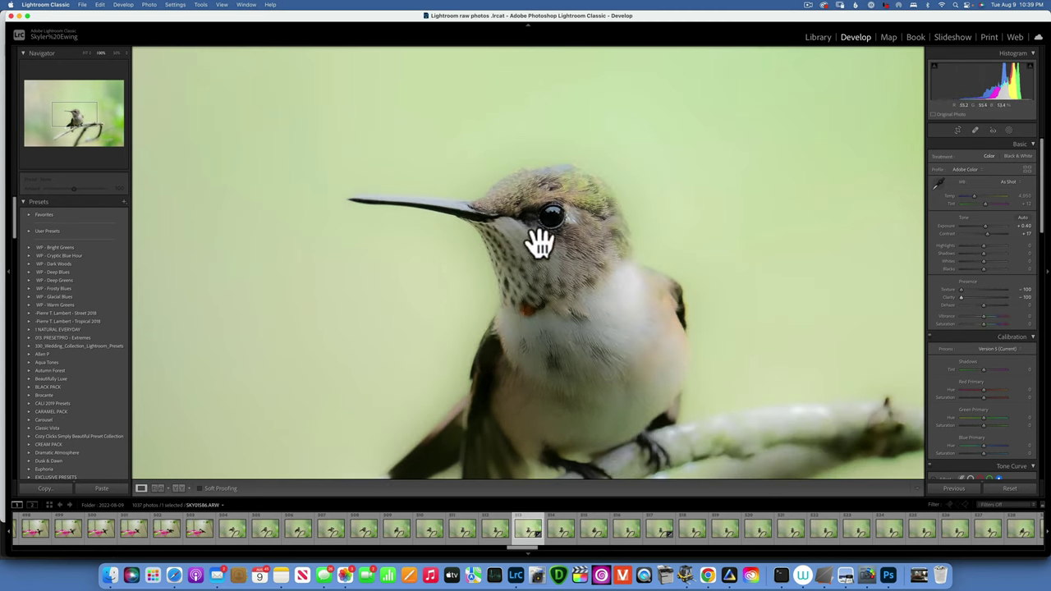
double_click(947, 290)
double_click(949, 297)
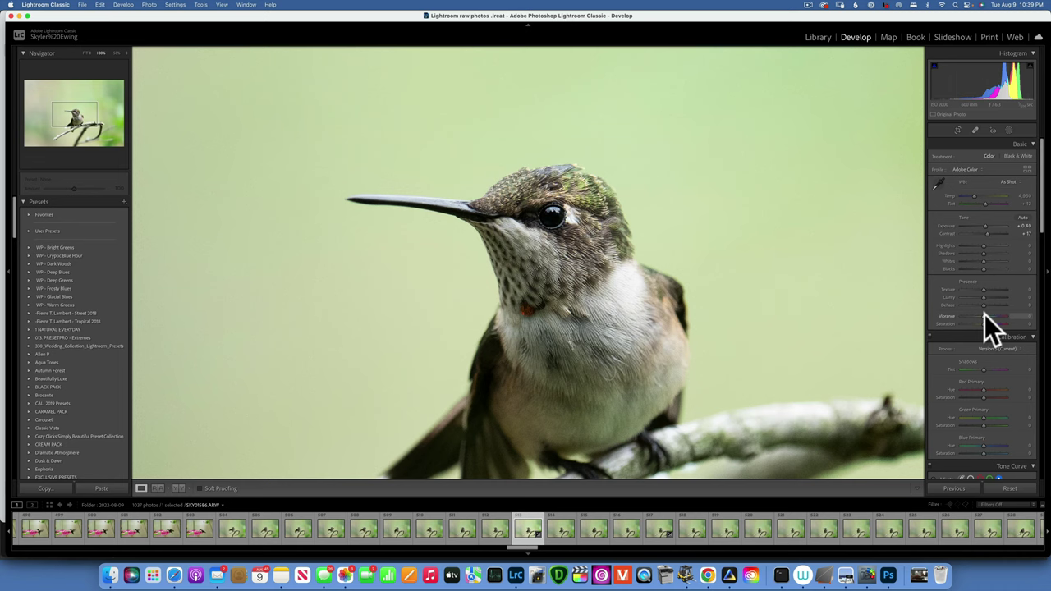
Open the photo of the woman in the camper van from the demo subfolder 1904-01-01 in the Develop module, fitted to view.
click(819, 37)
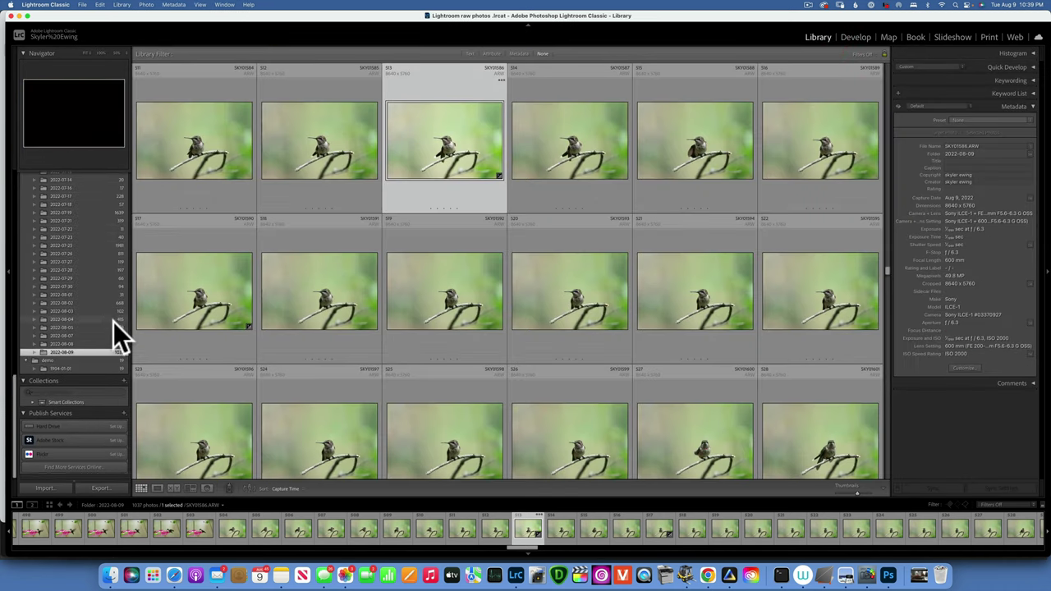
click(73, 369)
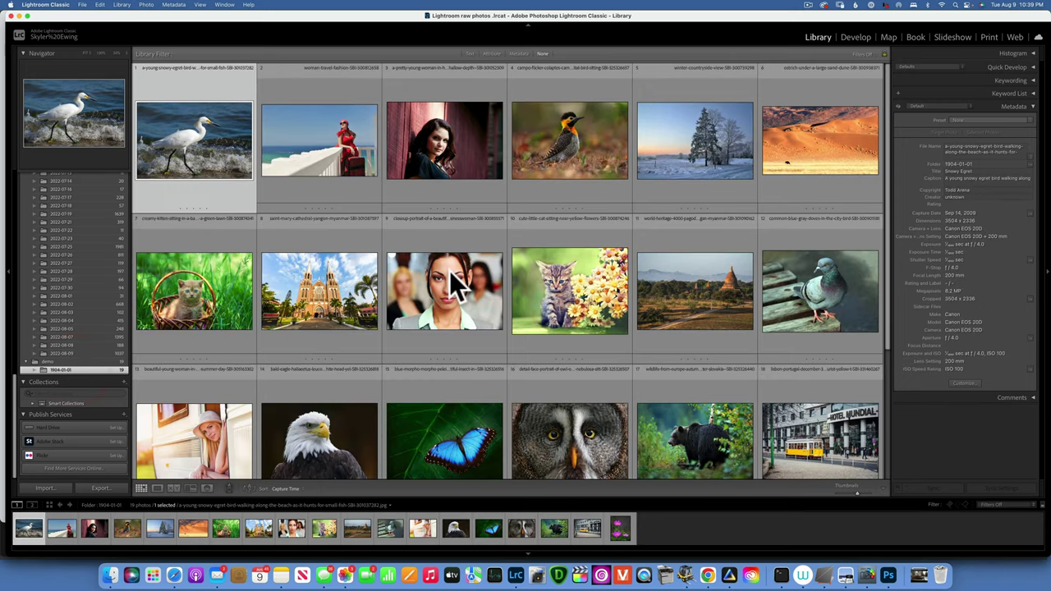
double_click(203, 430)
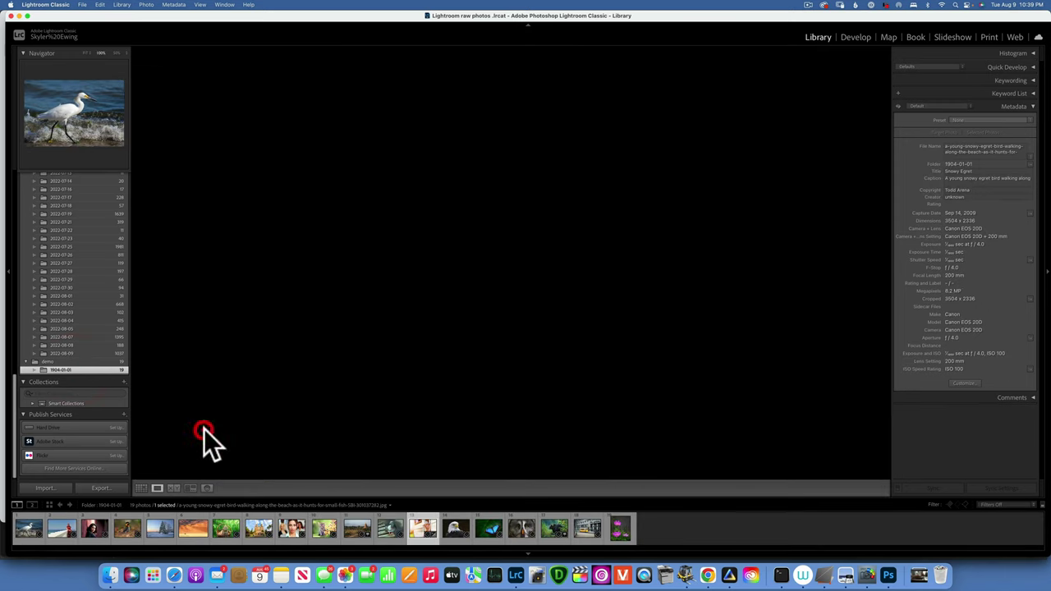
click(86, 51)
click(854, 38)
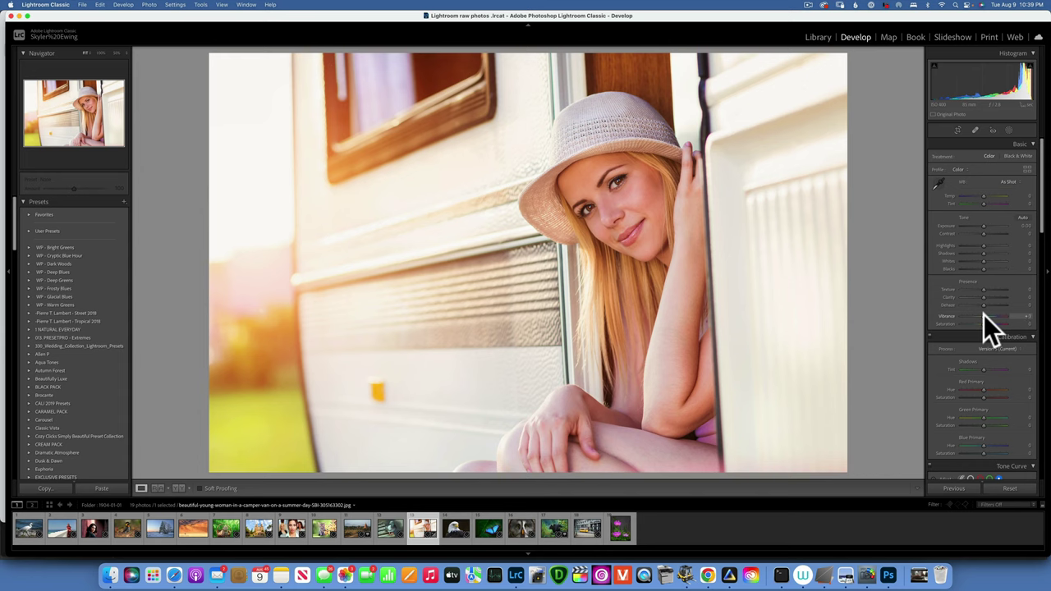
Try Vibrance at +100, Saturation at +100 and Vibrance at +100 again on the camper van portrait, resetting each to 0.
drag(985, 315, 1044, 324)
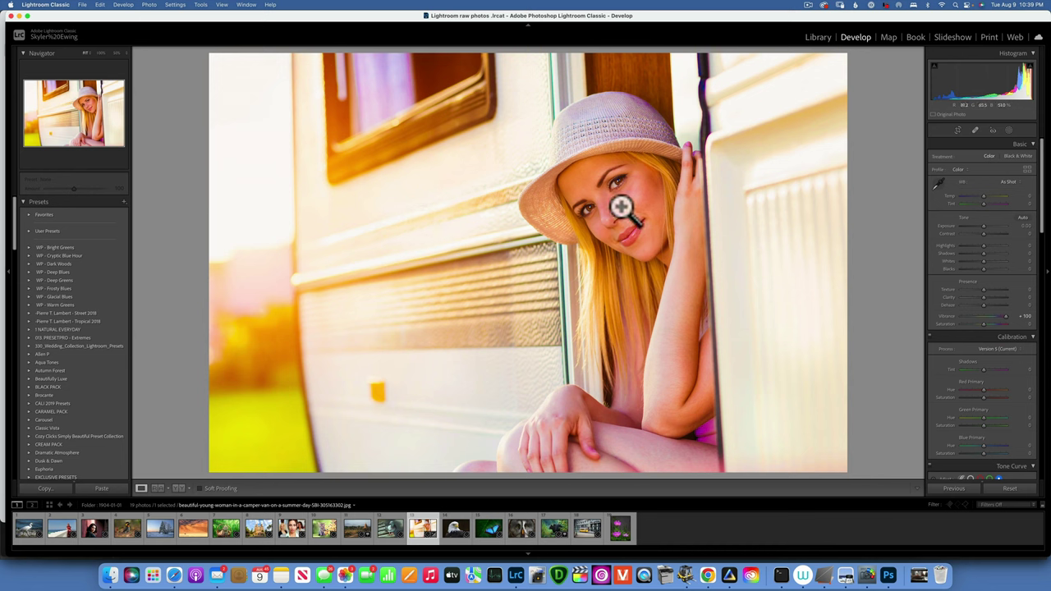
double_click(944, 315)
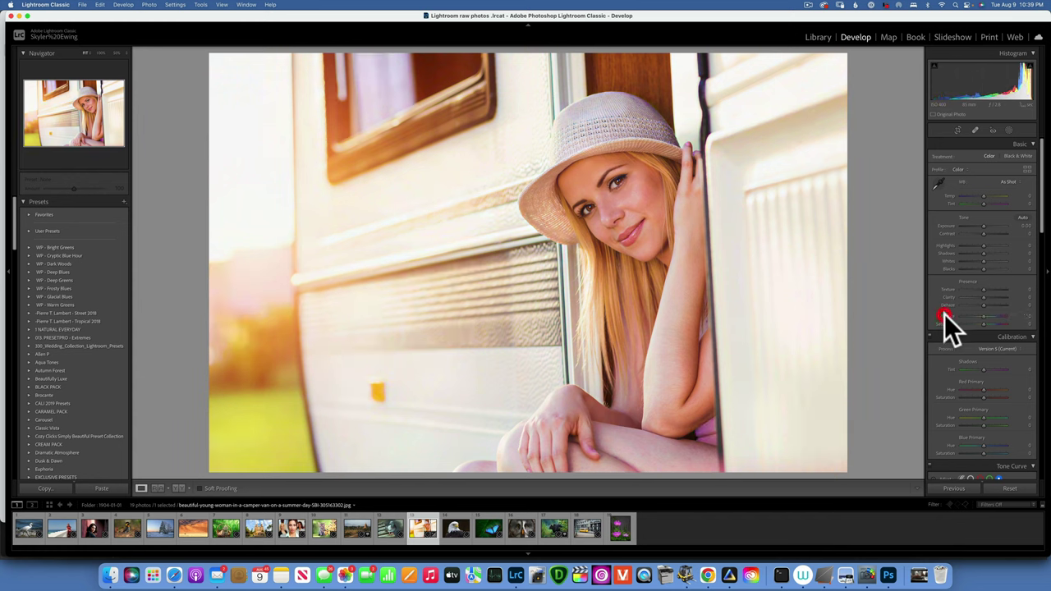
drag(983, 323, 1042, 335)
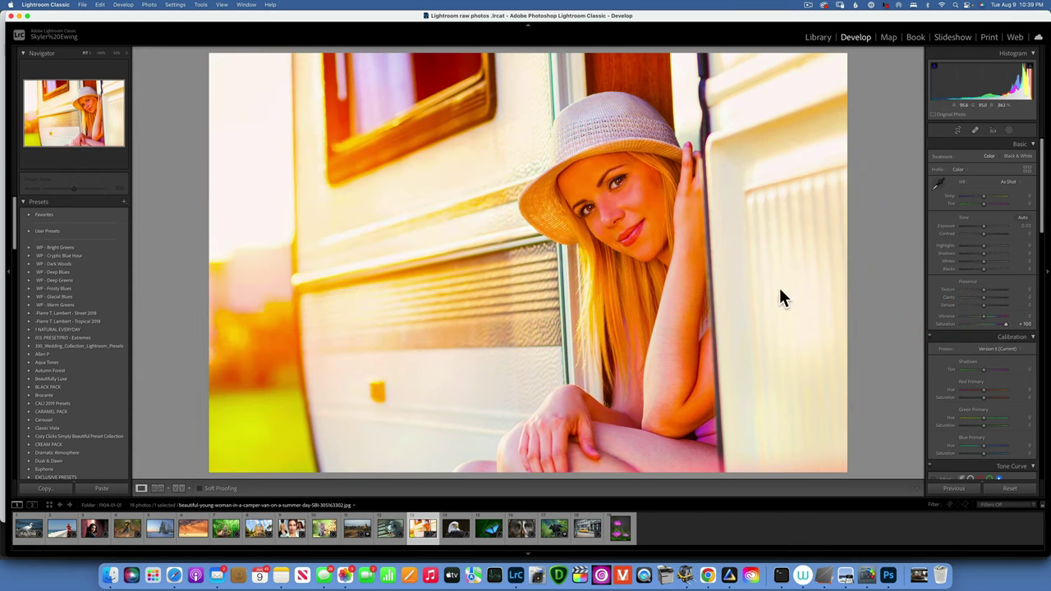
double_click(945, 324)
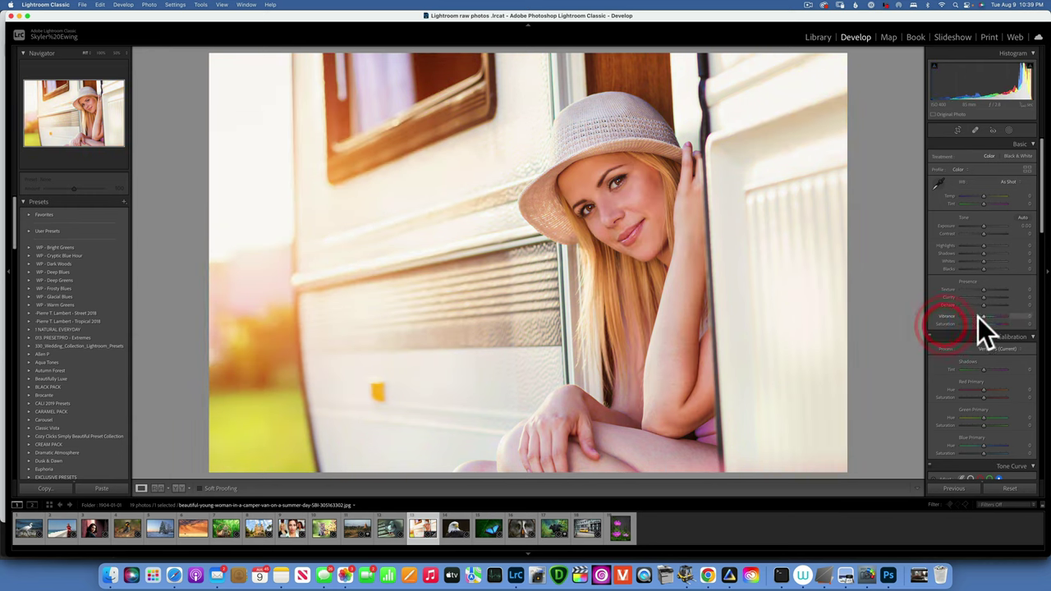
drag(984, 315, 1048, 316)
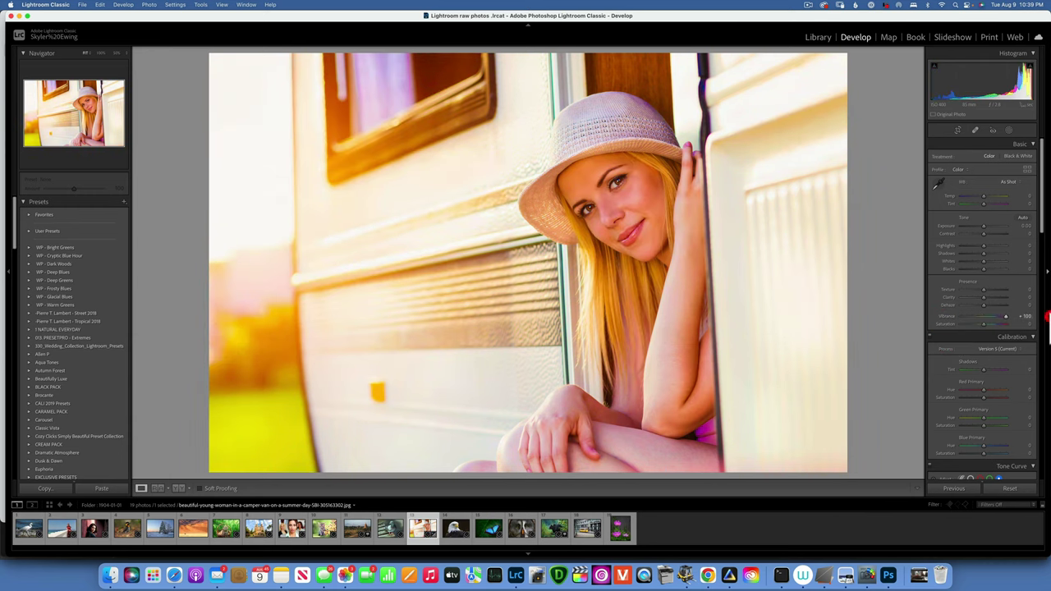
double_click(949, 315)
Set Vibrance to +28 and Saturation to −11 on the camper van portrait.
mouse_move(983, 315)
mouse_down()
mouse_move(998, 316)
mouse_move(988, 316)
mouse_up()
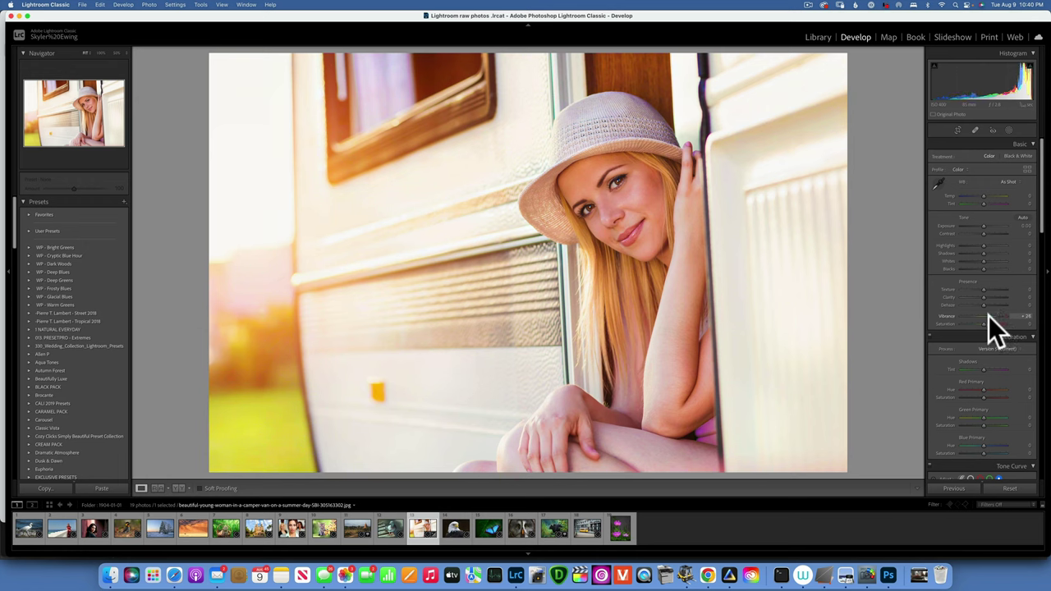
click(989, 316)
drag(983, 324, 981, 324)
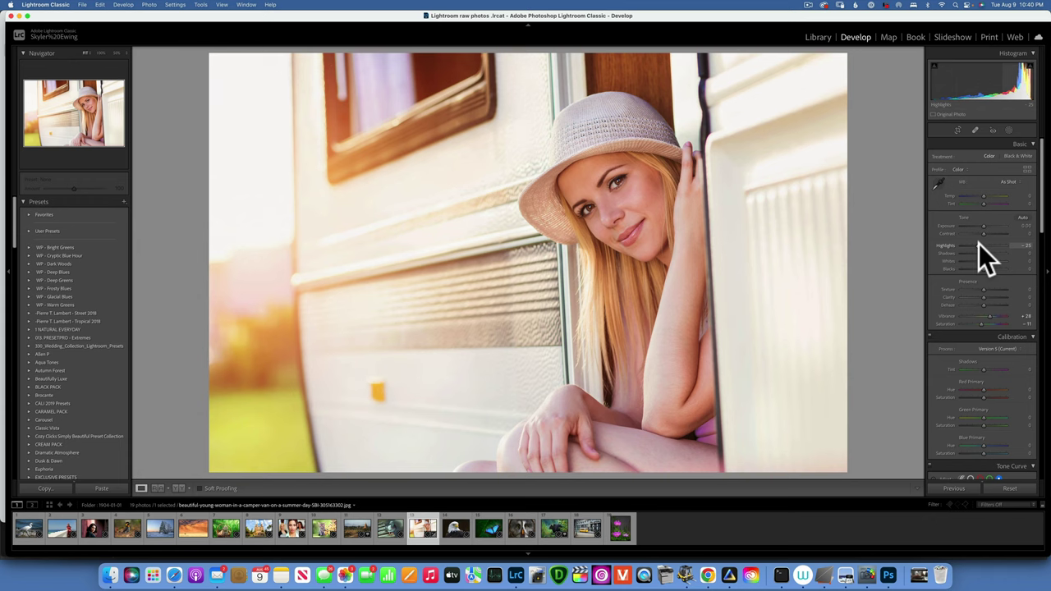
Try Highlights at −54, reset it to 0, and lower Exposure to about −0.85.
mouse_move(985, 243)
mouse_down()
mouse_move(963, 243)
mouse_move(987, 245)
mouse_move(972, 245)
mouse_up()
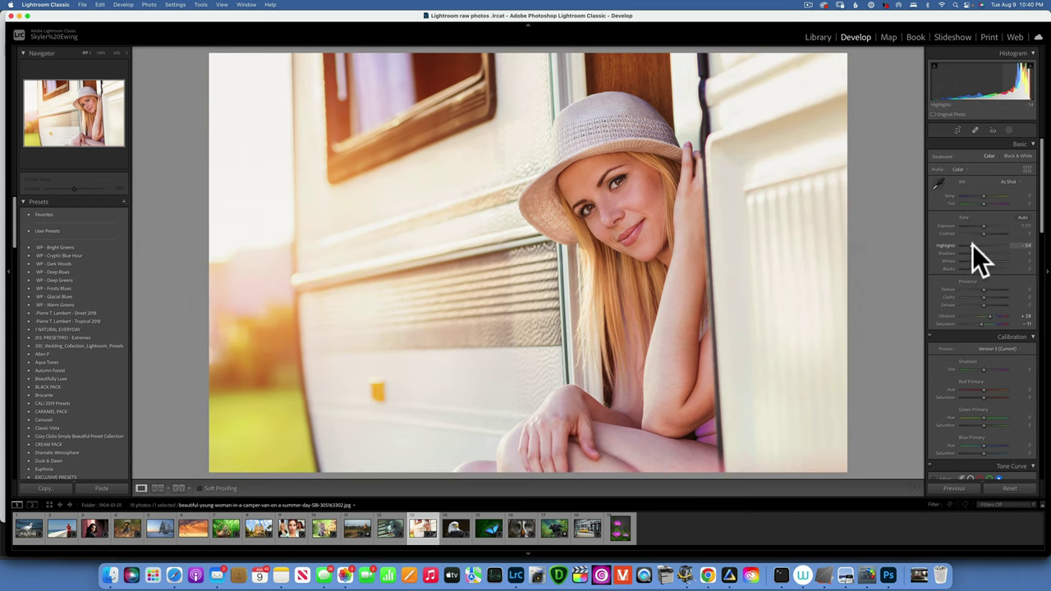
double_click(946, 245)
drag(983, 224, 979, 224)
click(979, 224)
Compare the portrait before and after the edits, and reset Exposure and all other adjustments on the photo.
key(backslash)
key(backslash)
key(backslash)
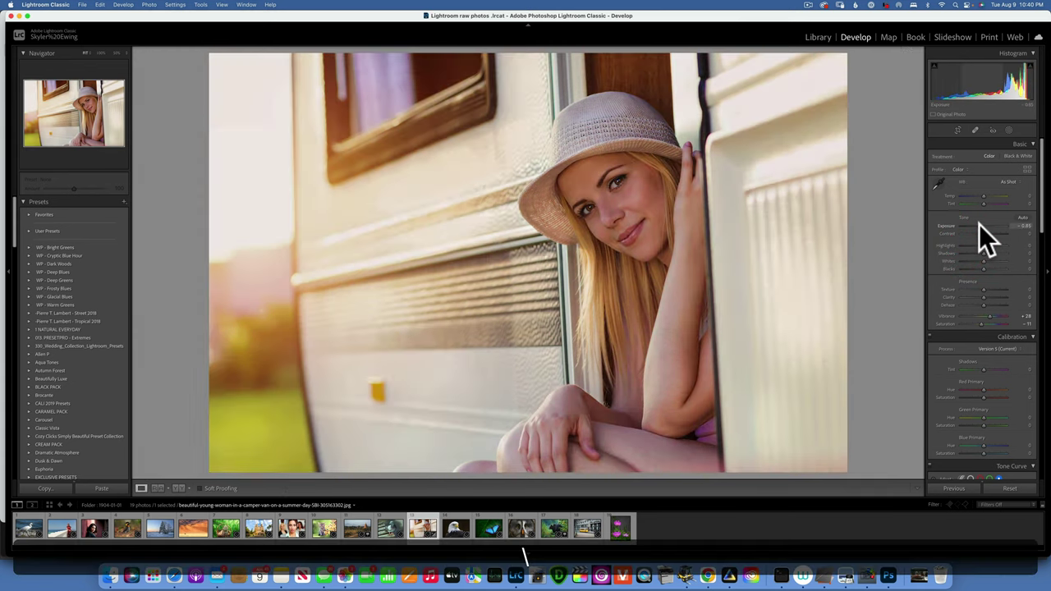
key(backslash)
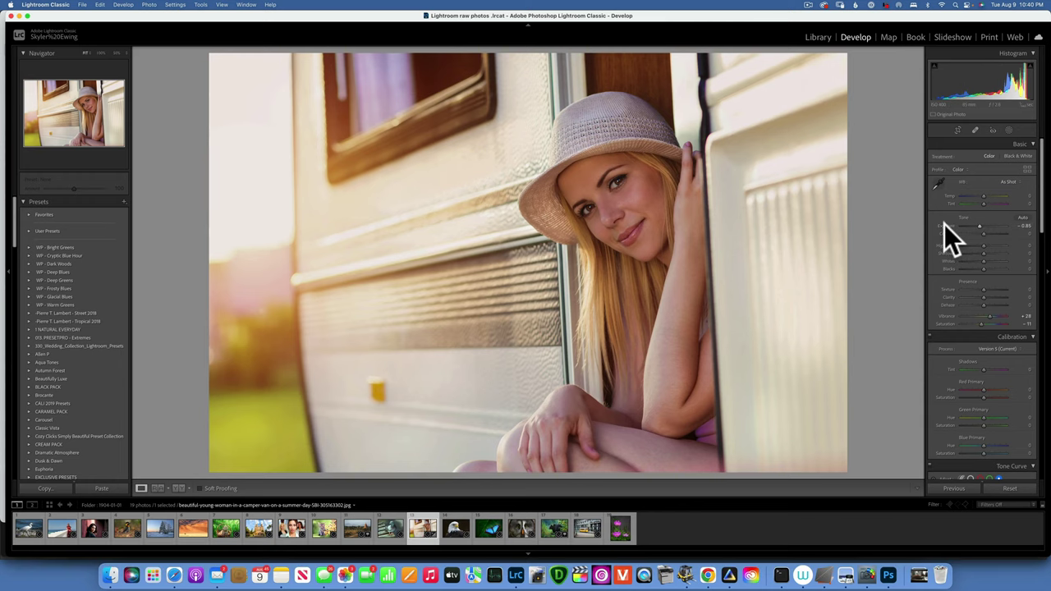
double_click(944, 225)
click(1010, 489)
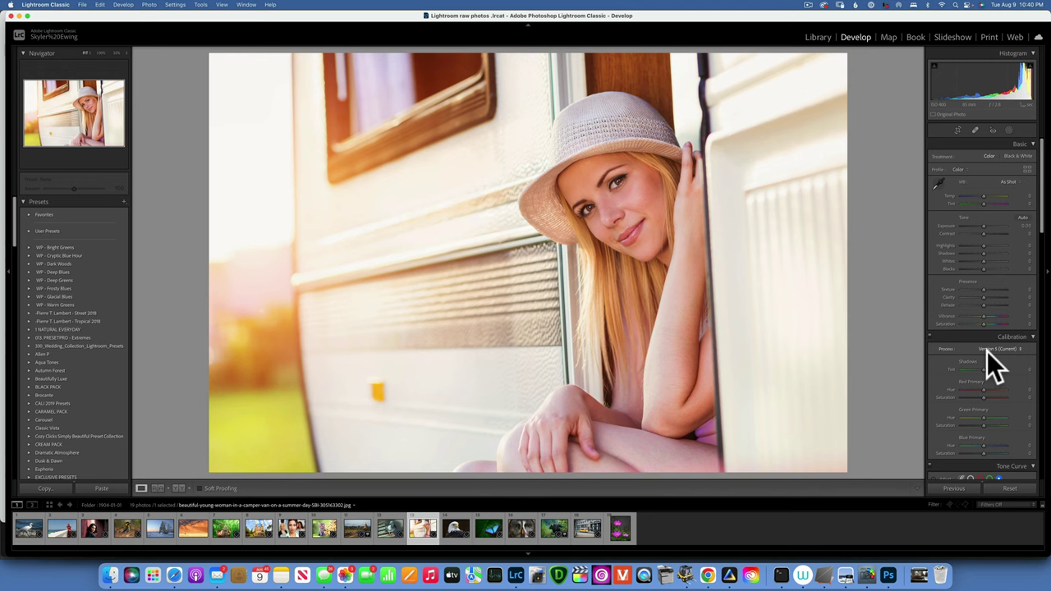
Look through the adjustment sections from Basic down to Effects, and return to Calibration.
scroll(988, 350, down, 5)
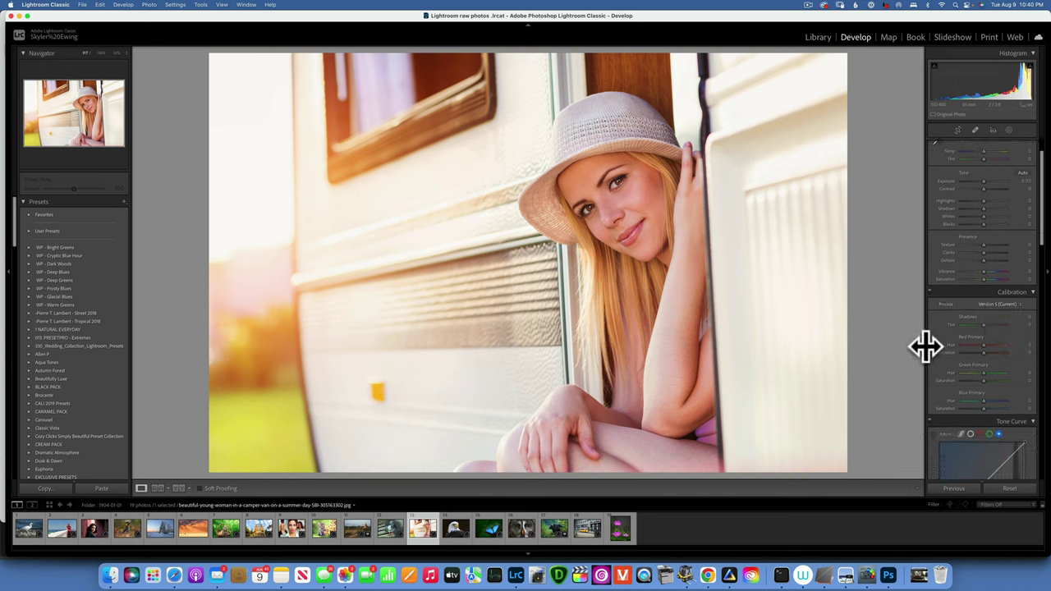
scroll(971, 349, down, 1)
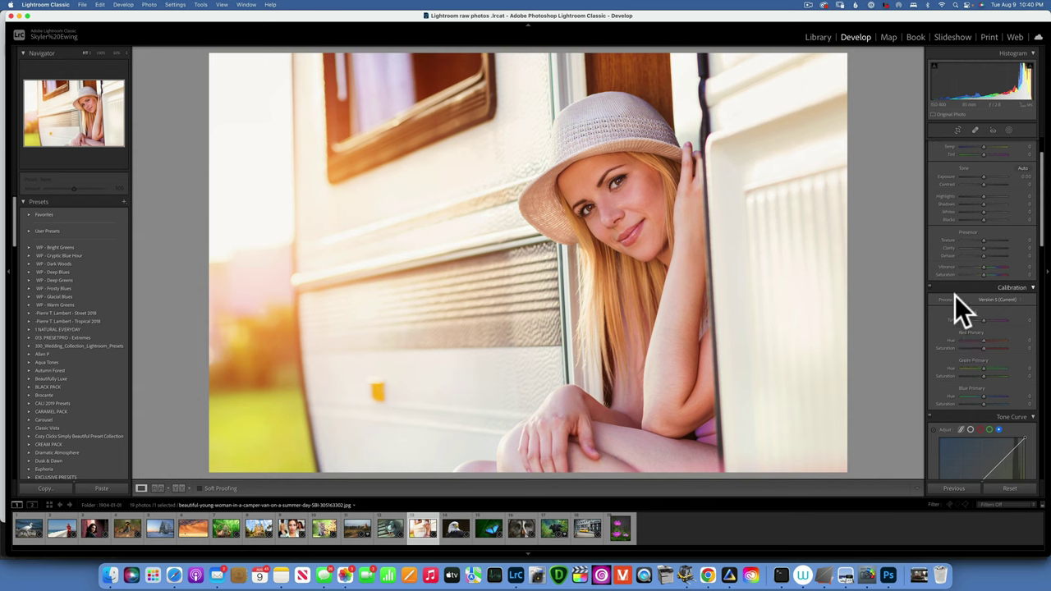
scroll(953, 299, down, 10)
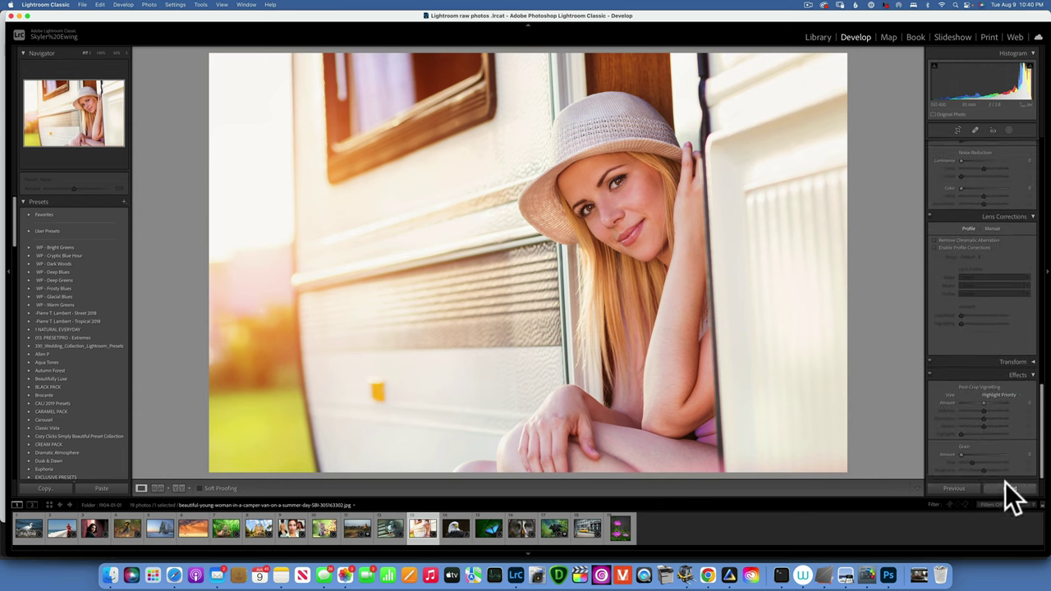
scroll(980, 318, up, 8)
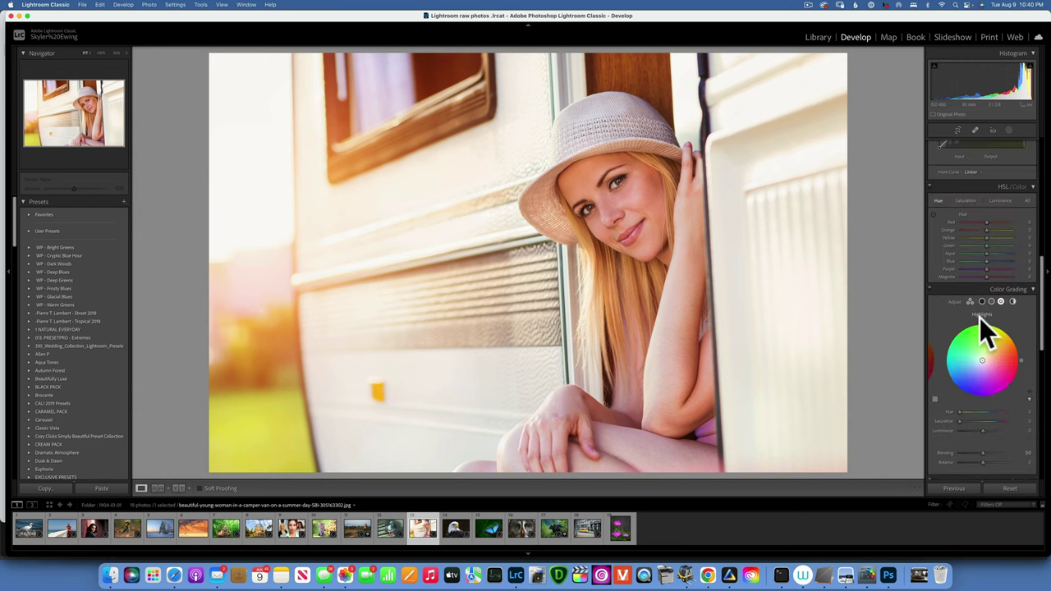
scroll(982, 305, up, 6)
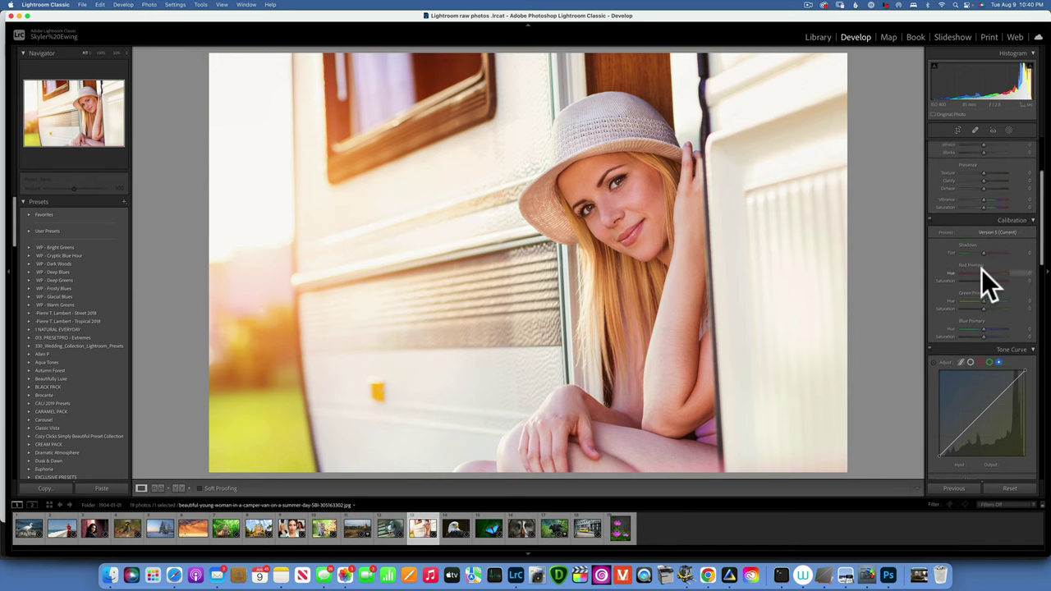
scroll(979, 246, up, 5)
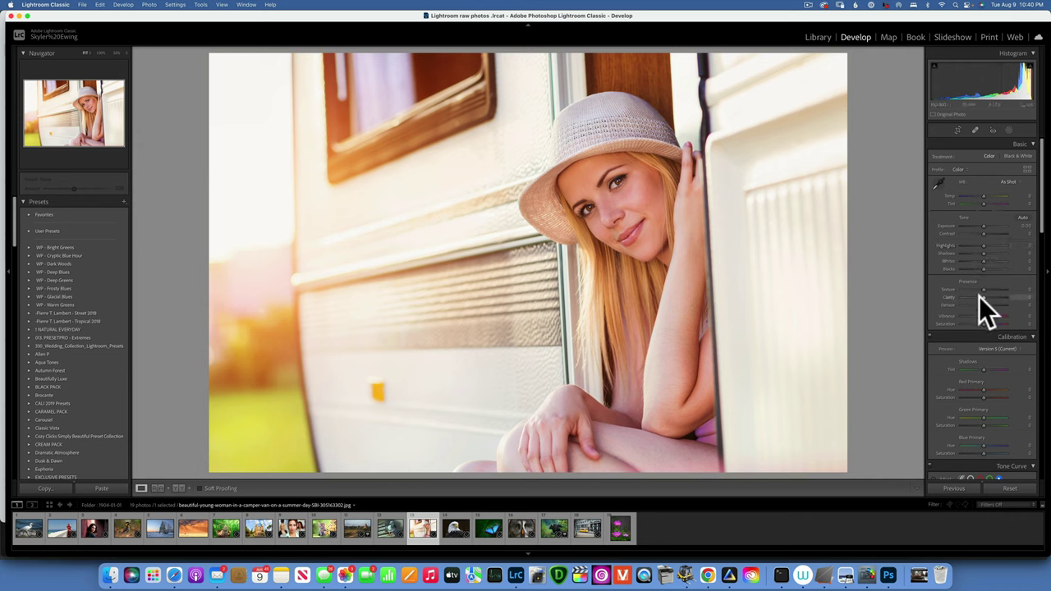
scroll(994, 378, down, 3)
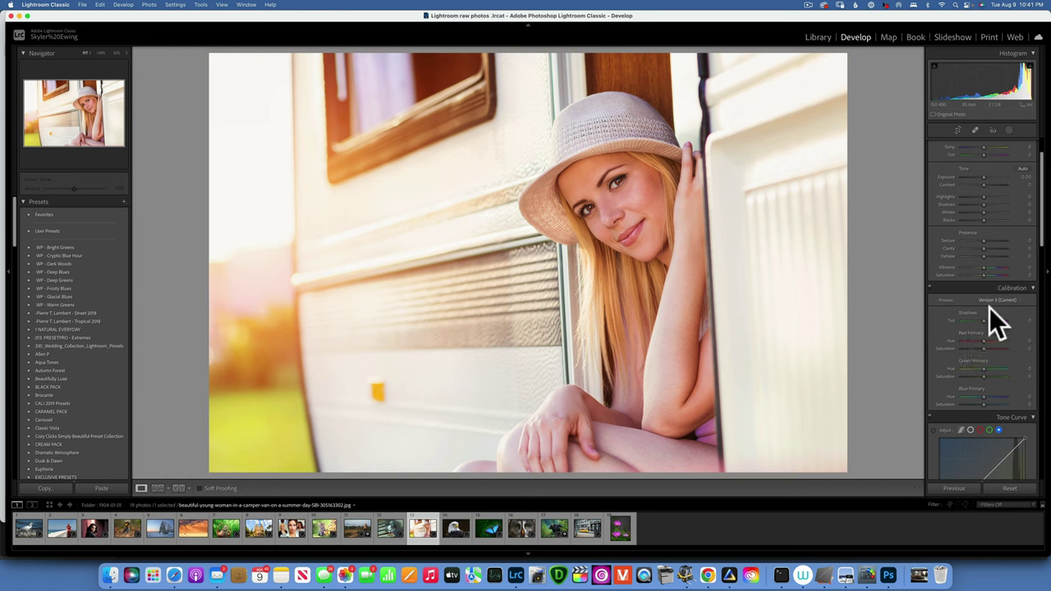
Open the photo of the woman in the red dress on the seaside balcony in the Develop module.
click(816, 38)
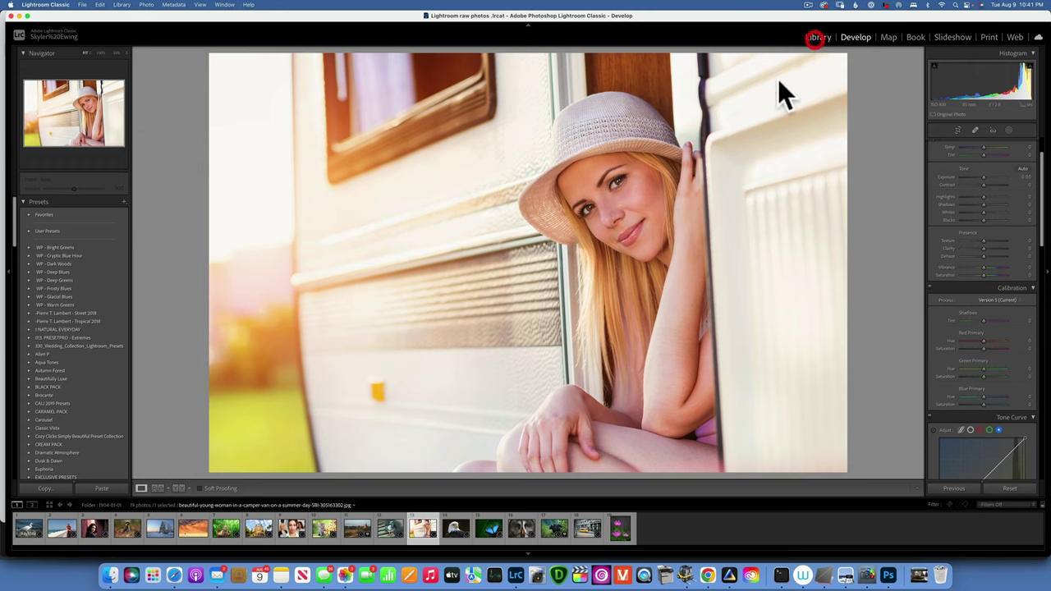
click(140, 488)
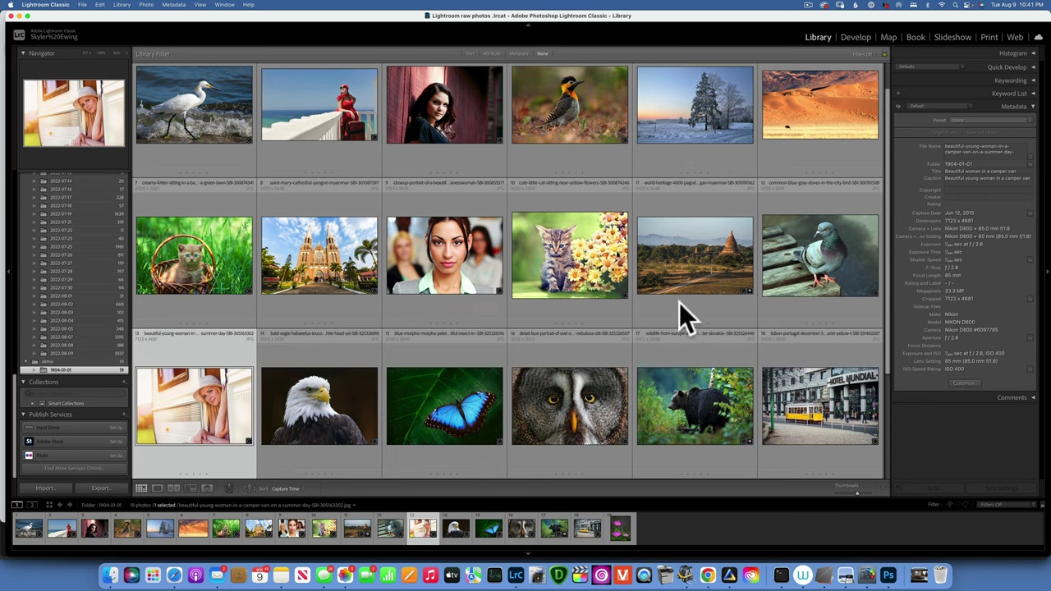
double_click(329, 91)
click(852, 38)
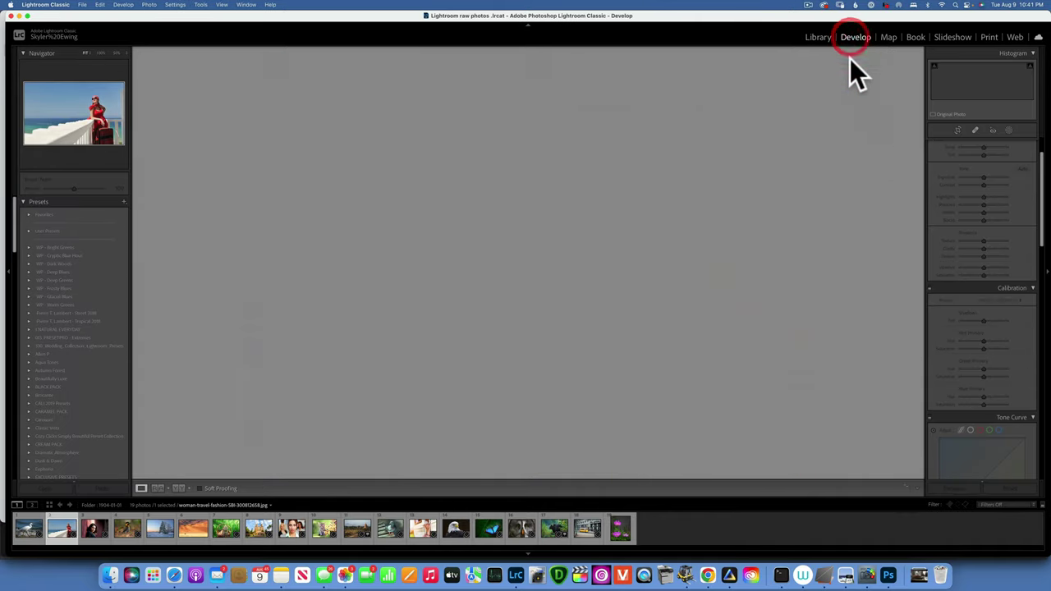
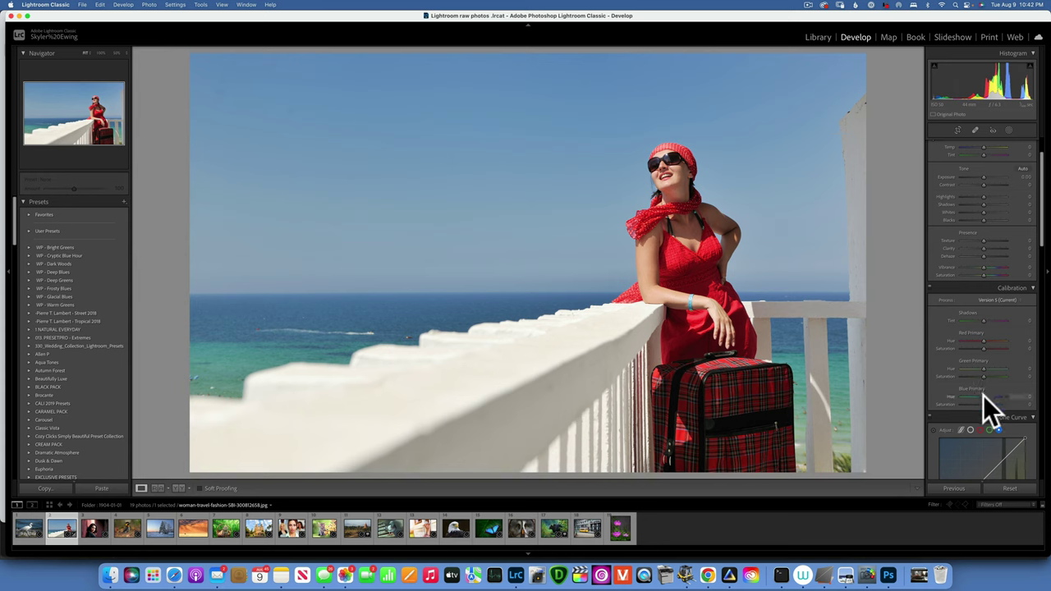
Set the Blue Primary Hue in Calibration to −100 to turn the sky and sea teal.
drag(981, 395, 954, 395)
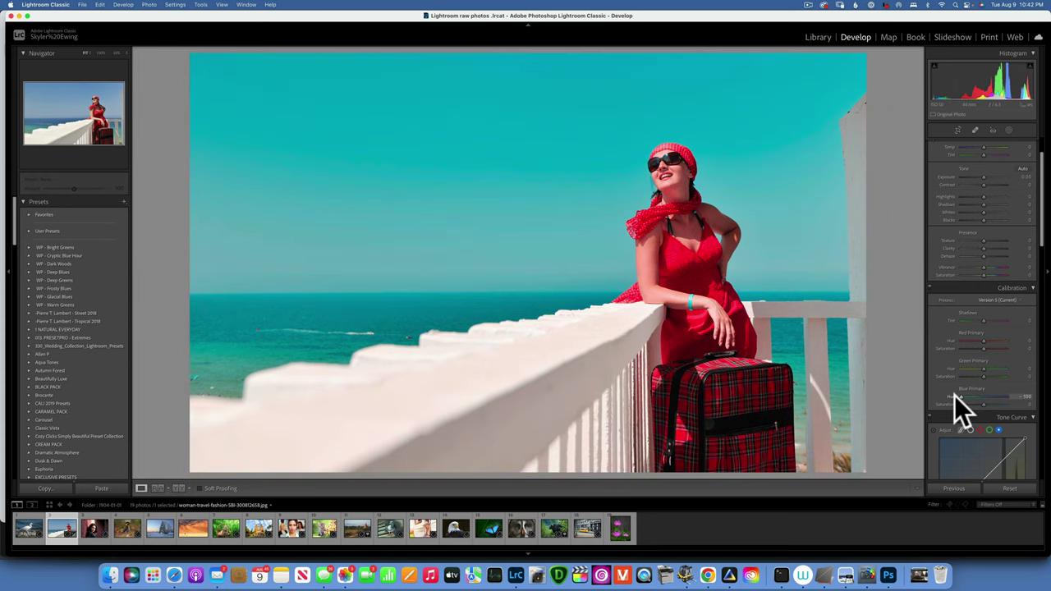
click(955, 395)
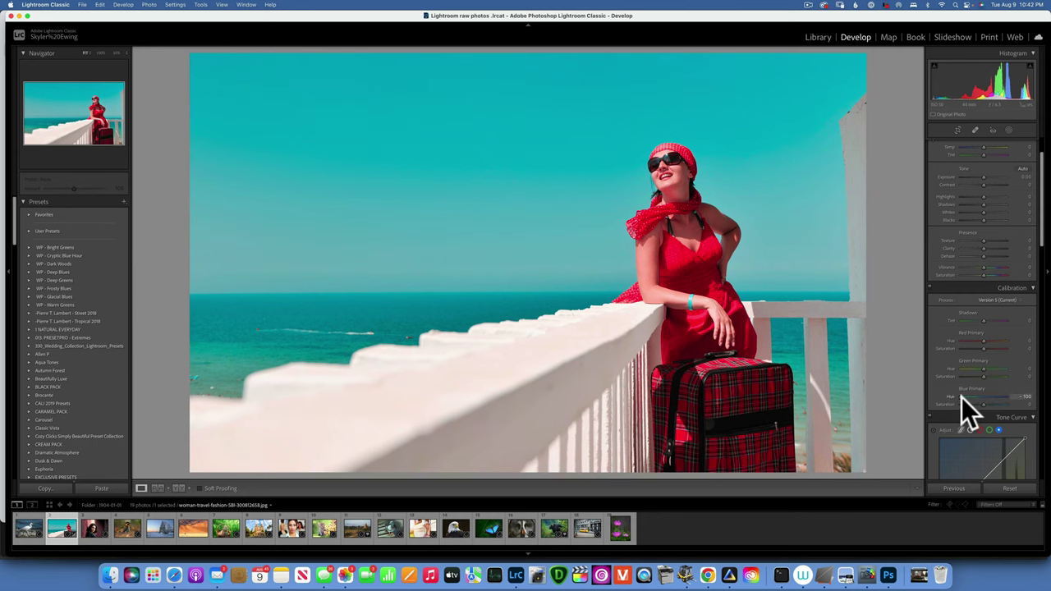
drag(962, 397, 924, 393)
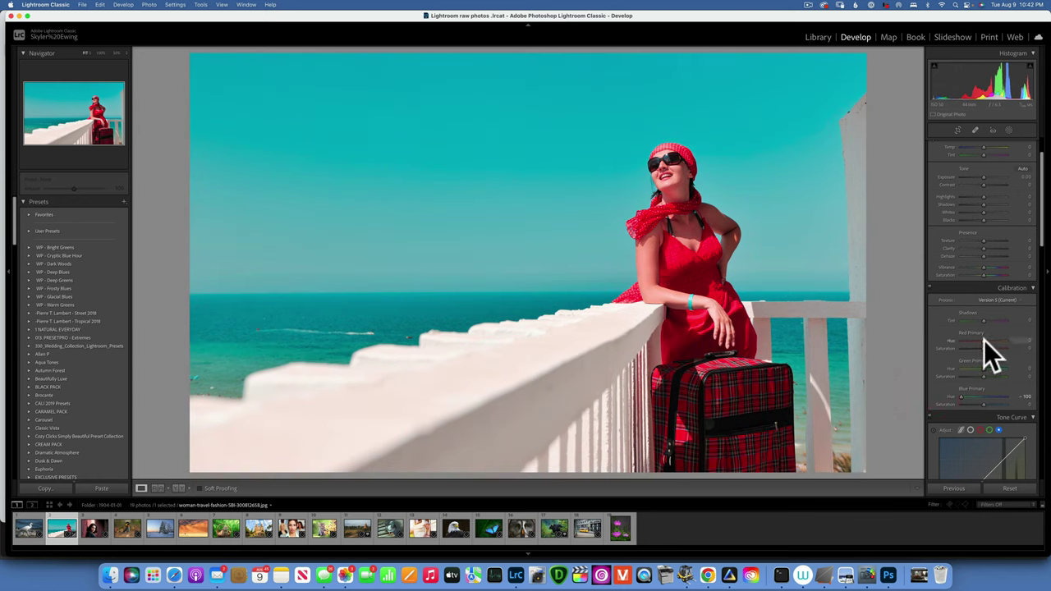
Set the Red Primary Hue to +100 and the Red Primary Saturation to −32 in Calibration.
drag(984, 340, 1009, 342)
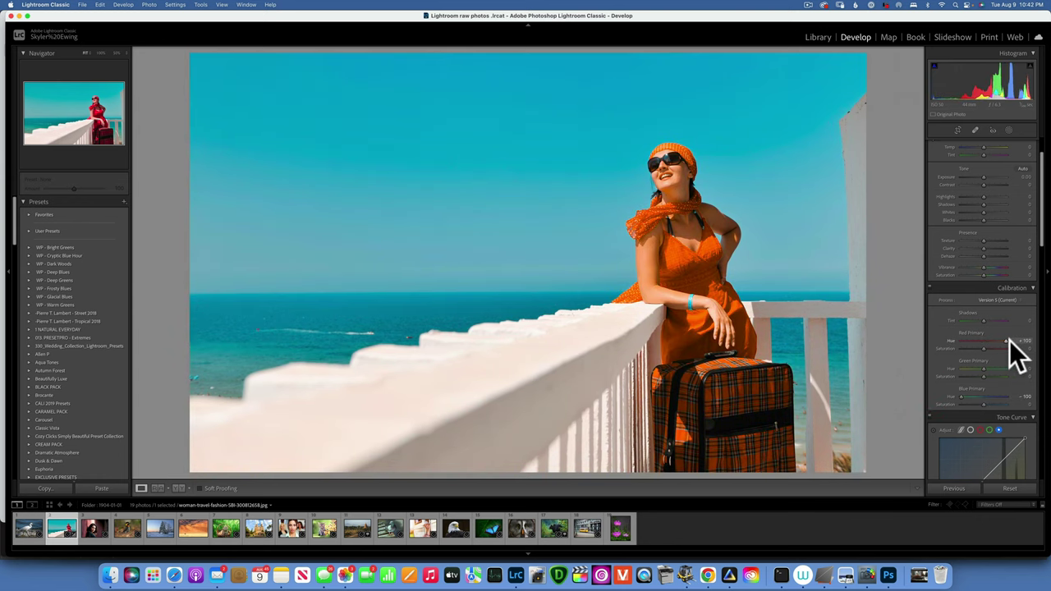
click(992, 349)
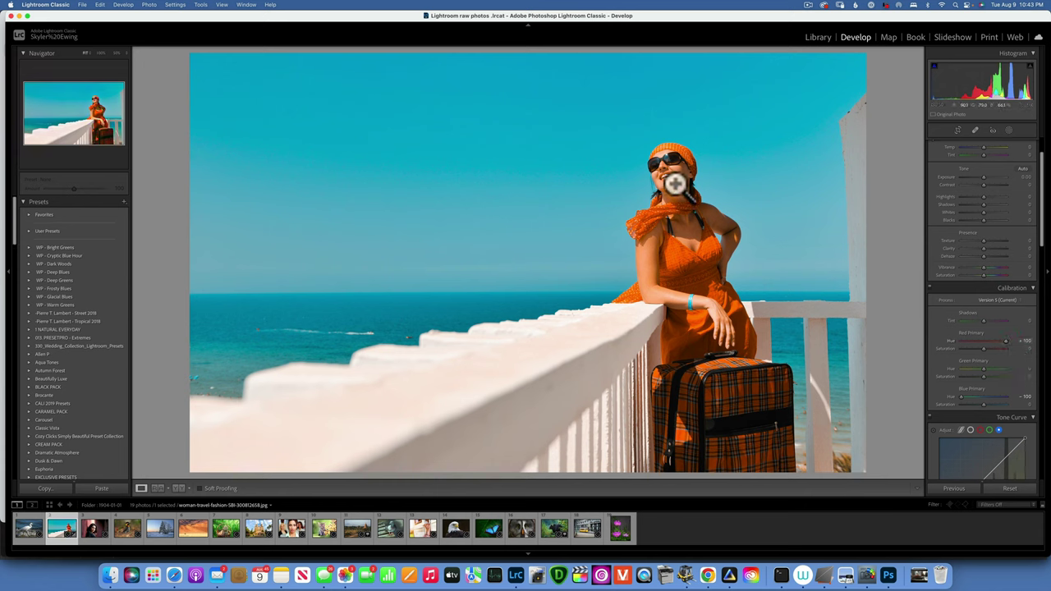
drag(983, 347, 973, 348)
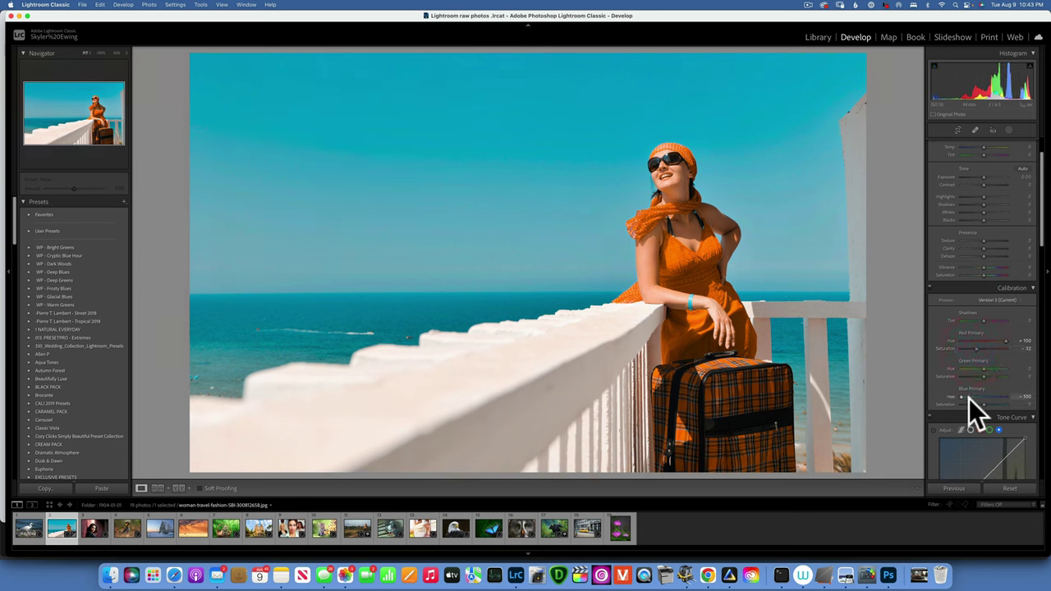
Compare the calibrated photo with its original version, and set the Green Primary Hue to −100.
key(backslash)
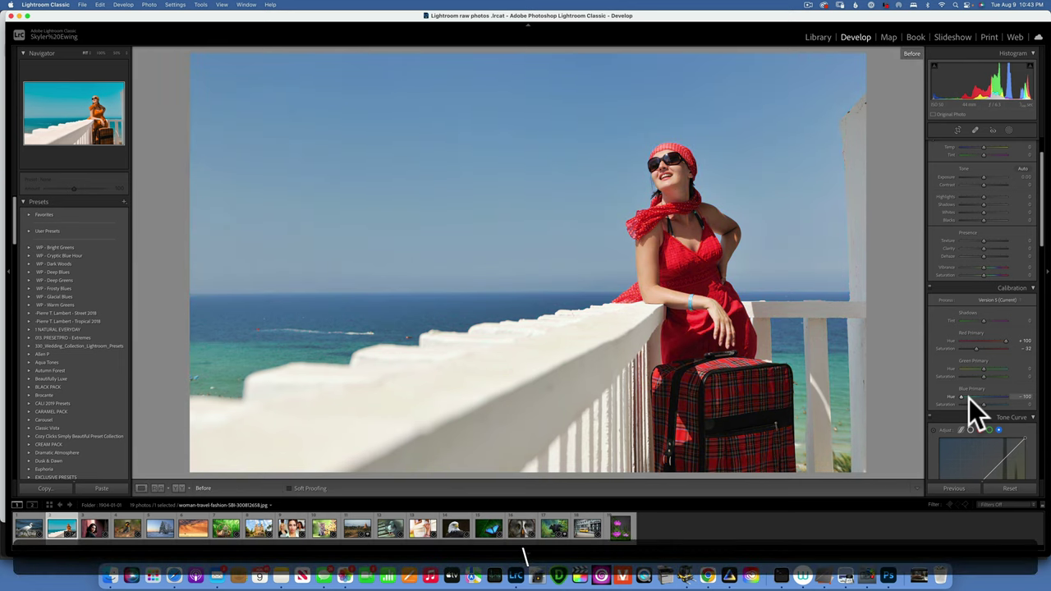
key(backslash)
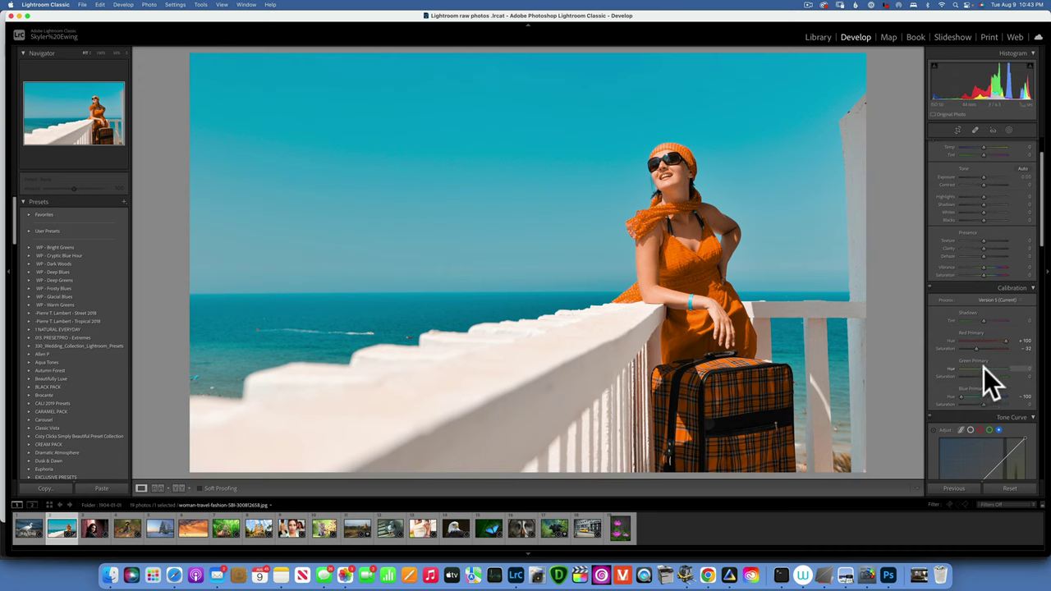
drag(984, 368, 958, 368)
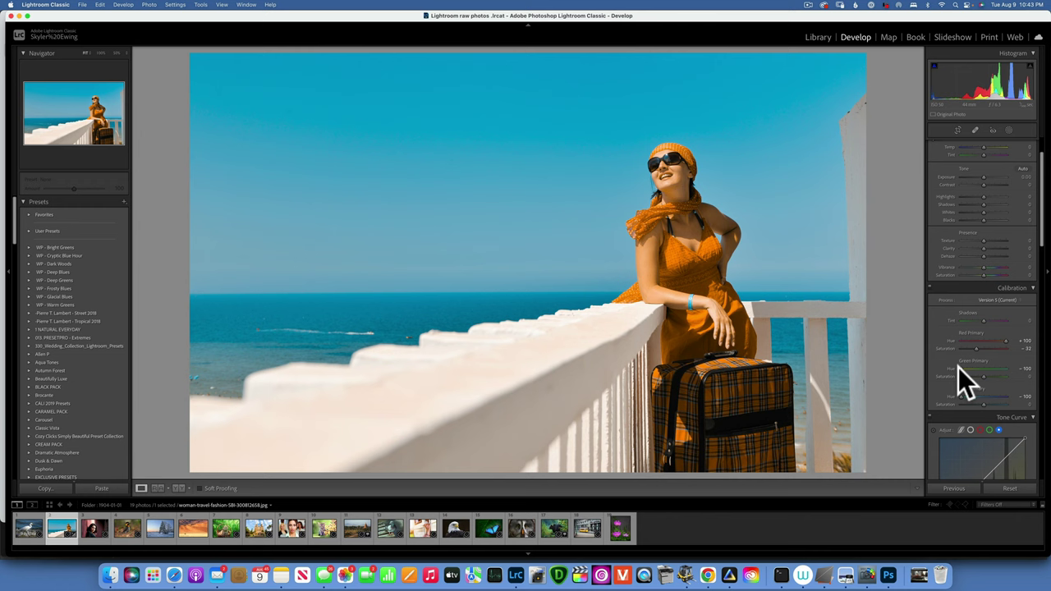
Set the Green Primary Hue in Calibration to +100, and reset all edits on the balcony photo.
drag(959, 367, 1044, 377)
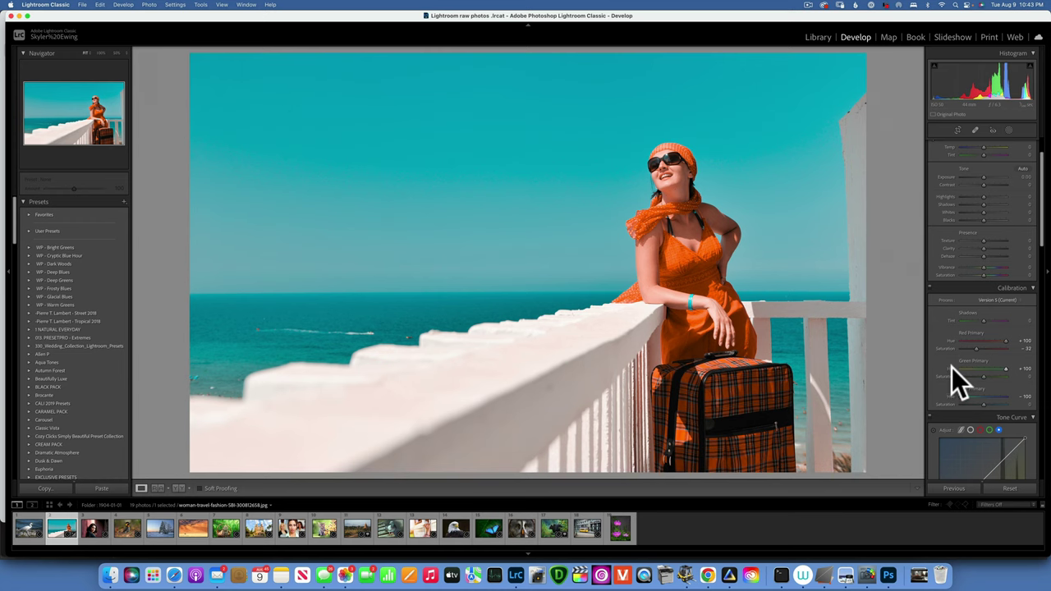
click(1013, 488)
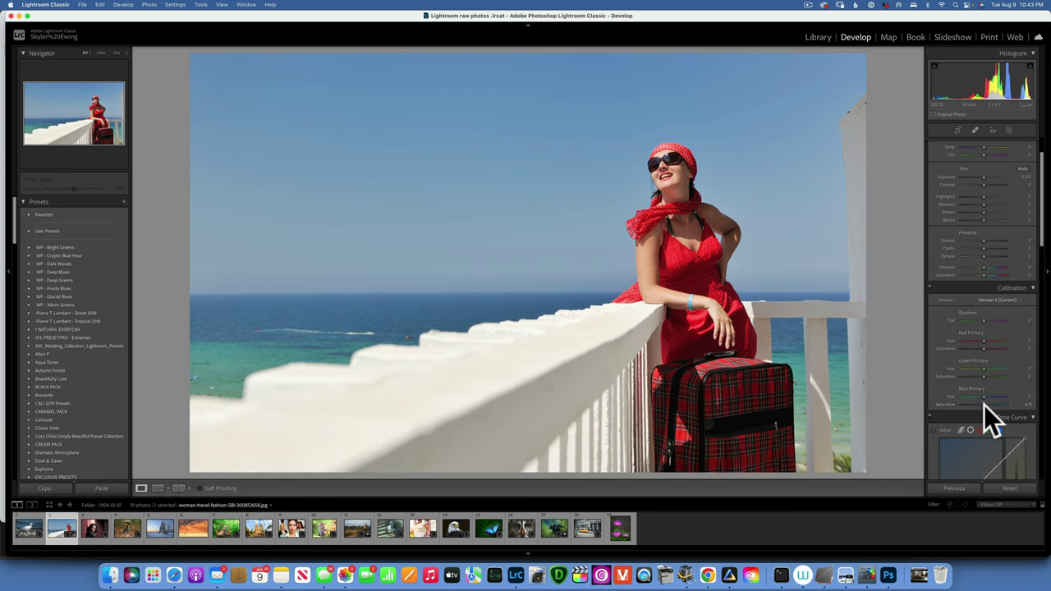
Set the Blue Primary Saturation in Calibration to +60 on the balcony photo.
drag(984, 405, 984, 404)
mouse_move(984, 403)
mouse_down()
mouse_move(998, 404)
mouse_move(974, 404)
mouse_move(999, 407)
mouse_up()
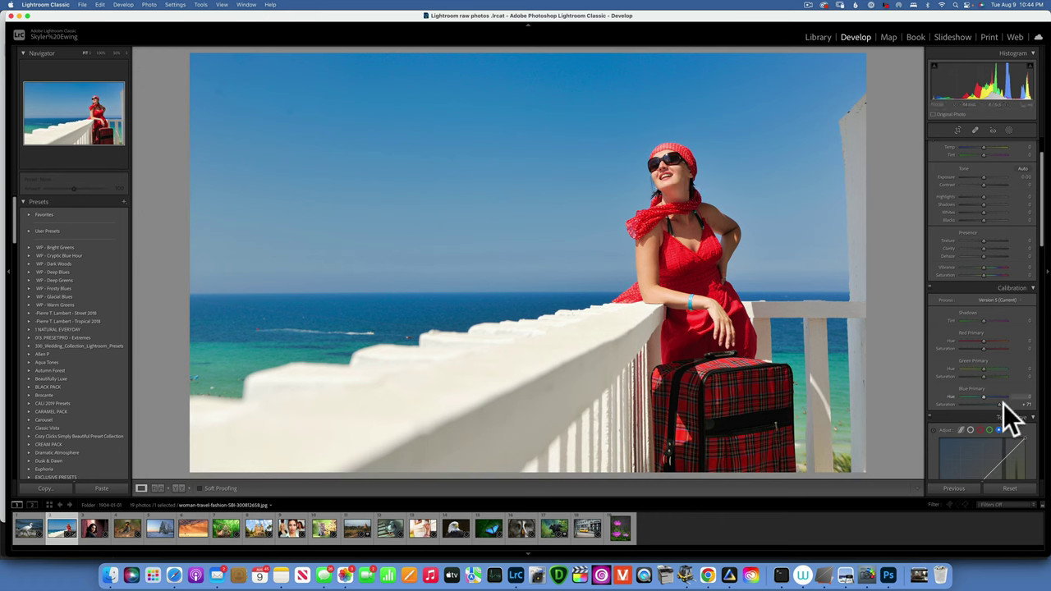
drag(1001, 404, 1003, 405)
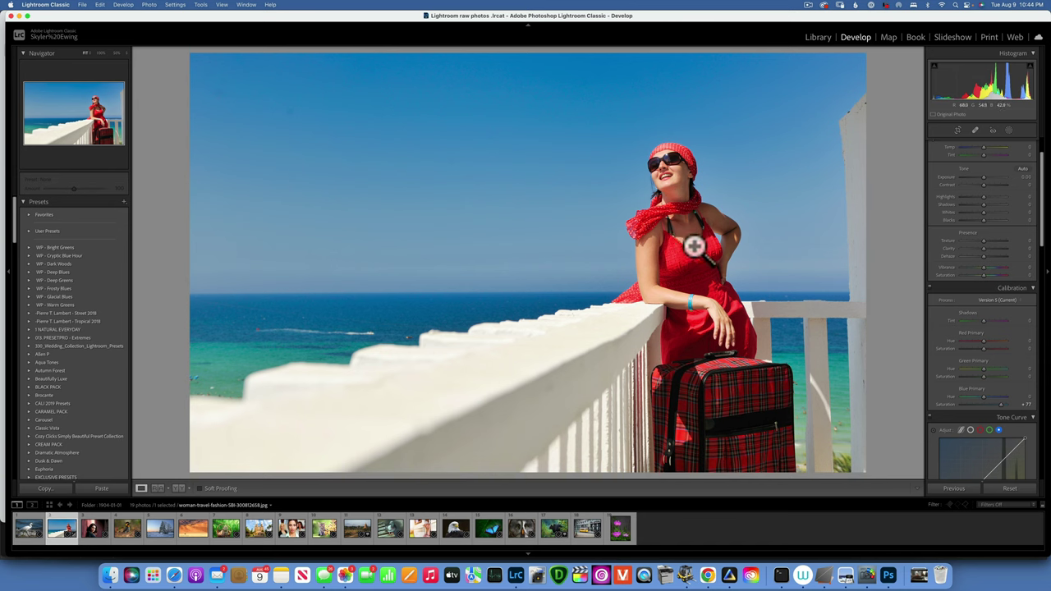
drag(1000, 403, 995, 404)
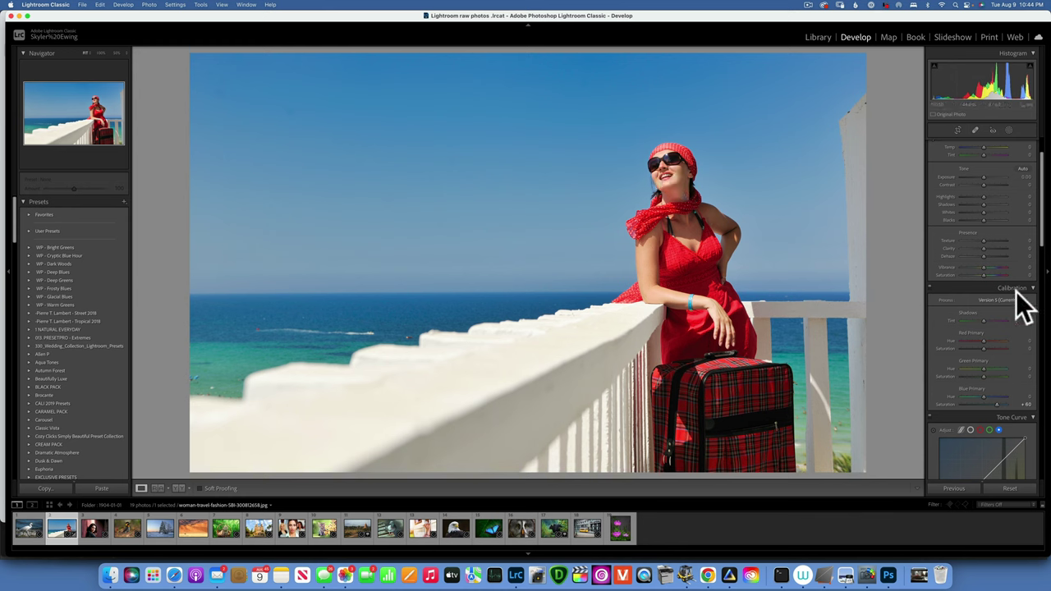
Compare the balcony photo with the Calibration adjustments switched off and on.
click(930, 287)
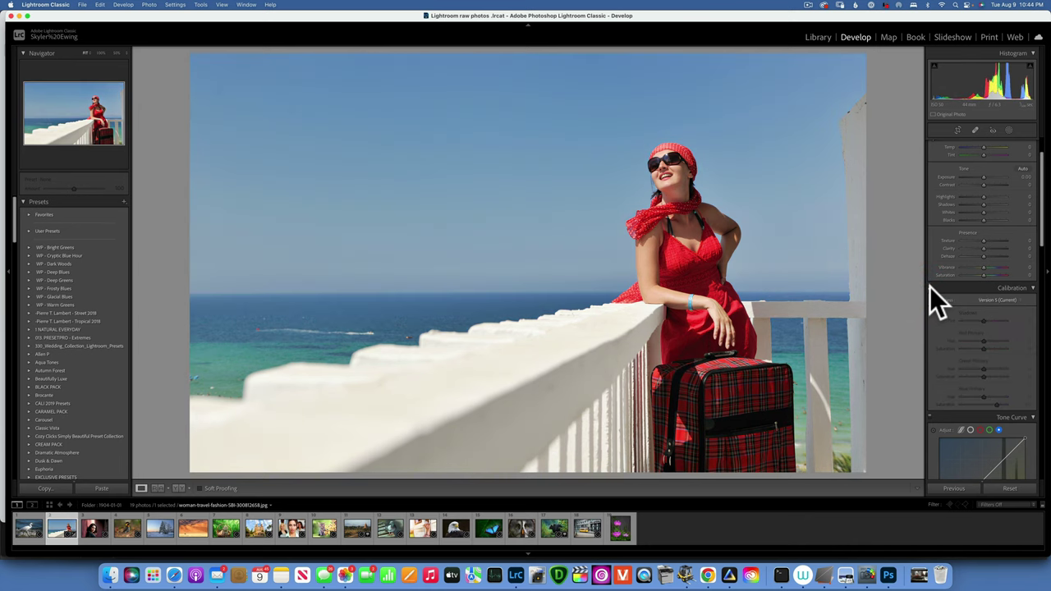
click(930, 287)
click(930, 287)
click(930, 287)
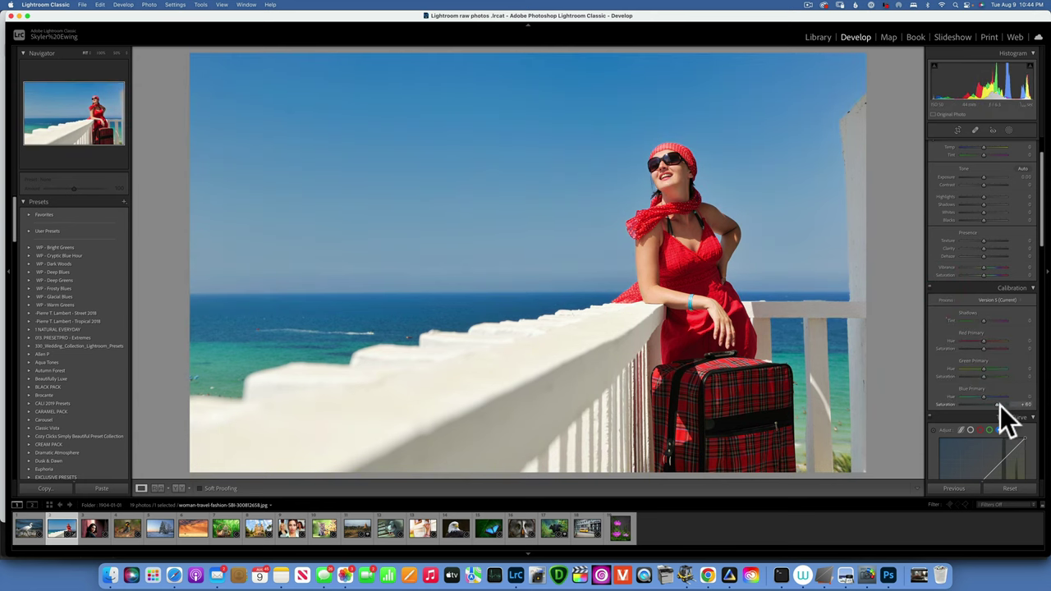
Raise the Blue Primary Saturation to +100, and check the photo with Calibration switched off and on.
drag(996, 403, 1007, 404)
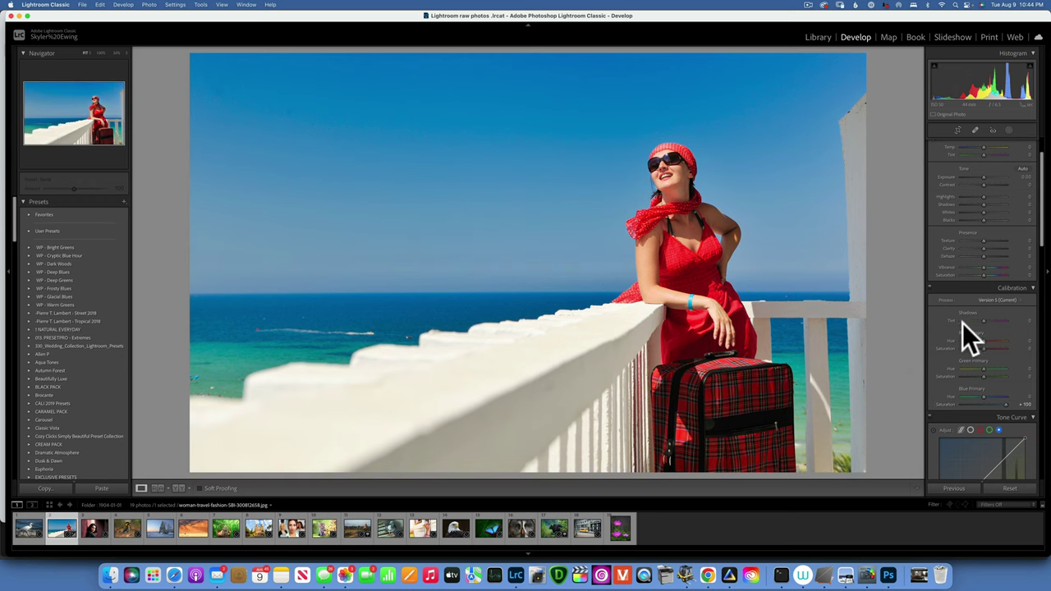
click(928, 285)
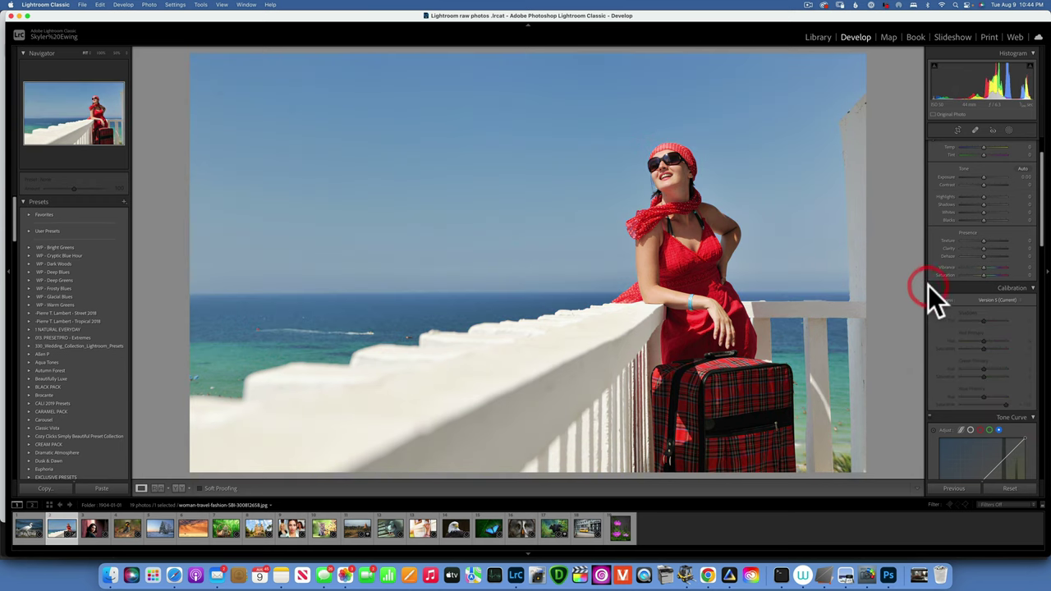
click(928, 285)
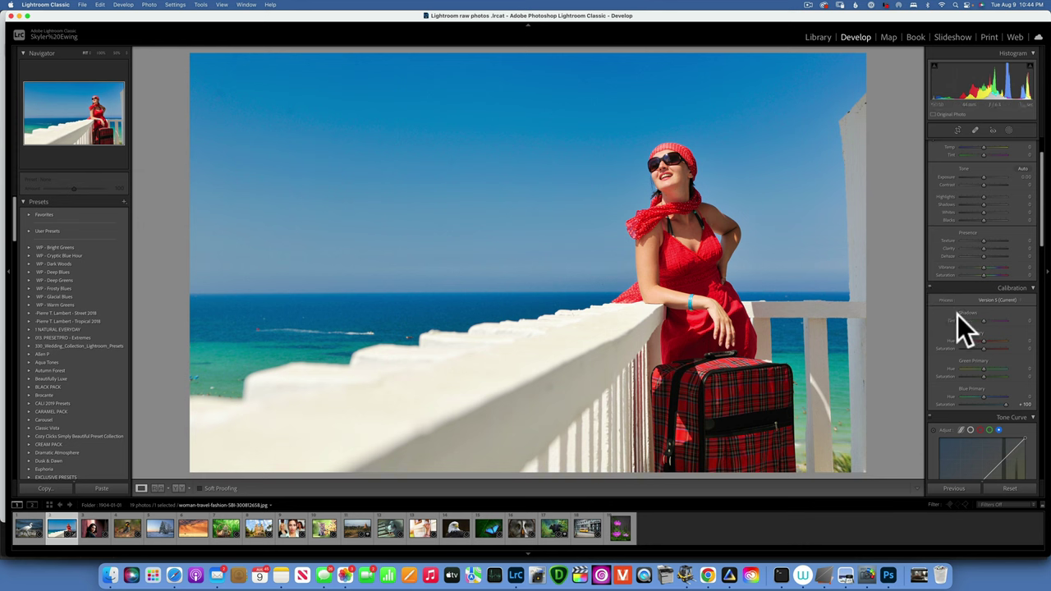
Set the Blue Saturation in HSL to −38 to tone down the blues of the sky and sea.
scroll(957, 314, down, 10)
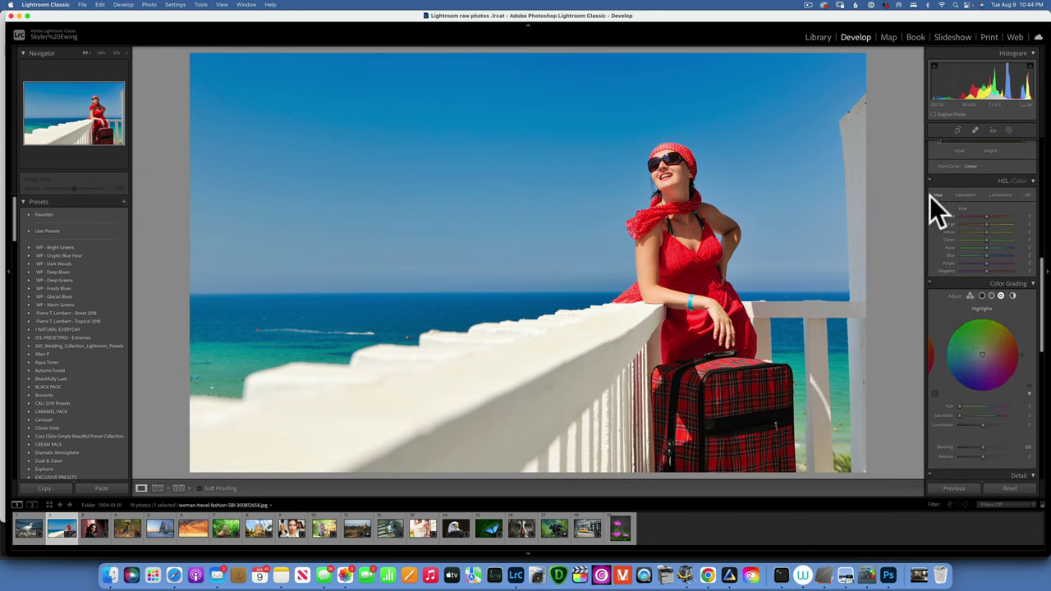
click(966, 195)
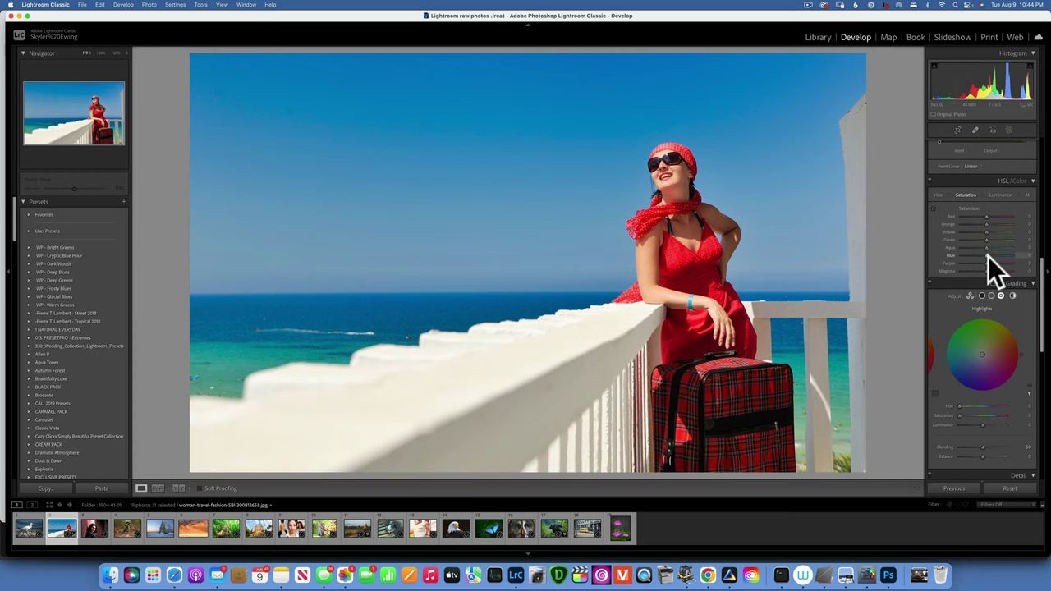
drag(988, 255, 975, 254)
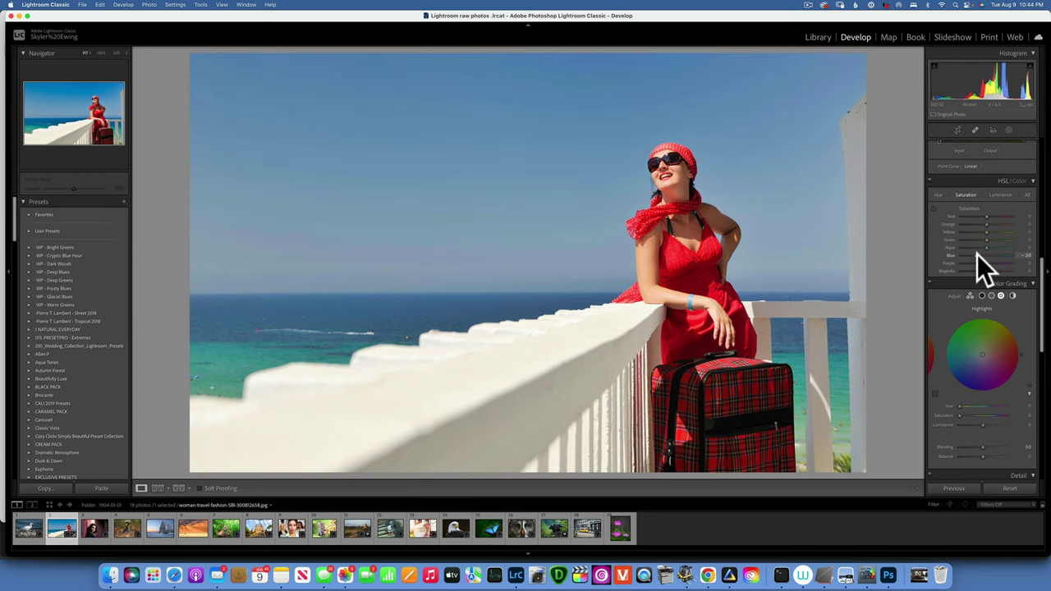
click(977, 255)
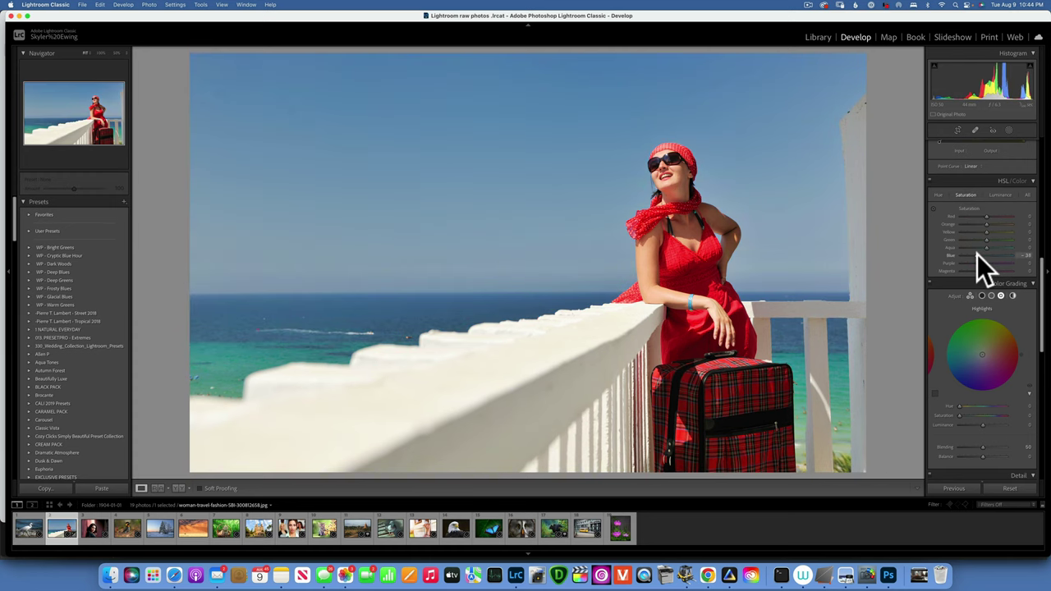
Compare the balcony photo with its original version, and reset all its edits.
key(backslash)
key(backslash)
key(backslash)
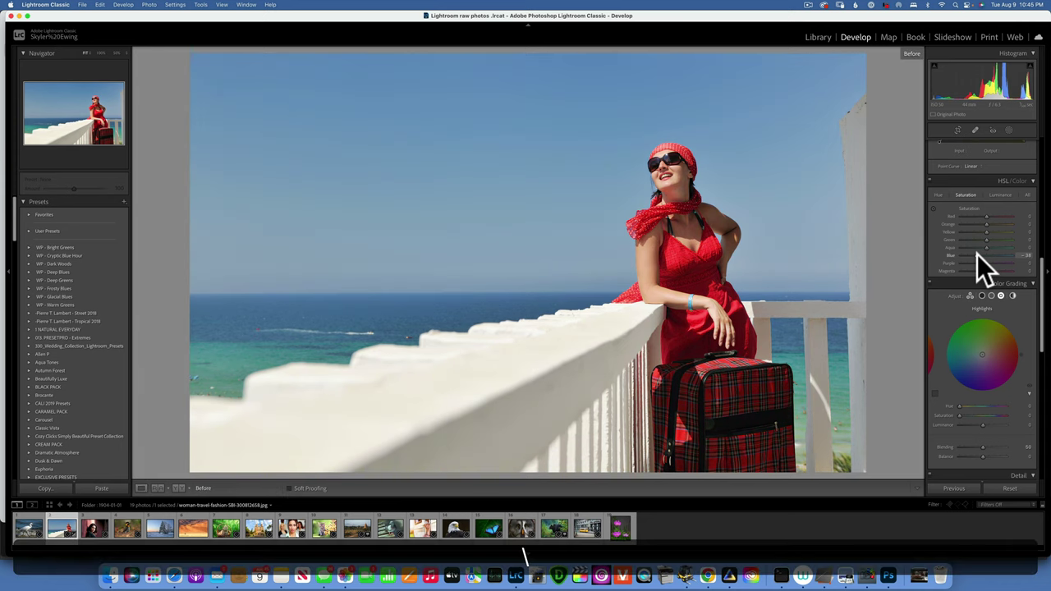
key(backslash)
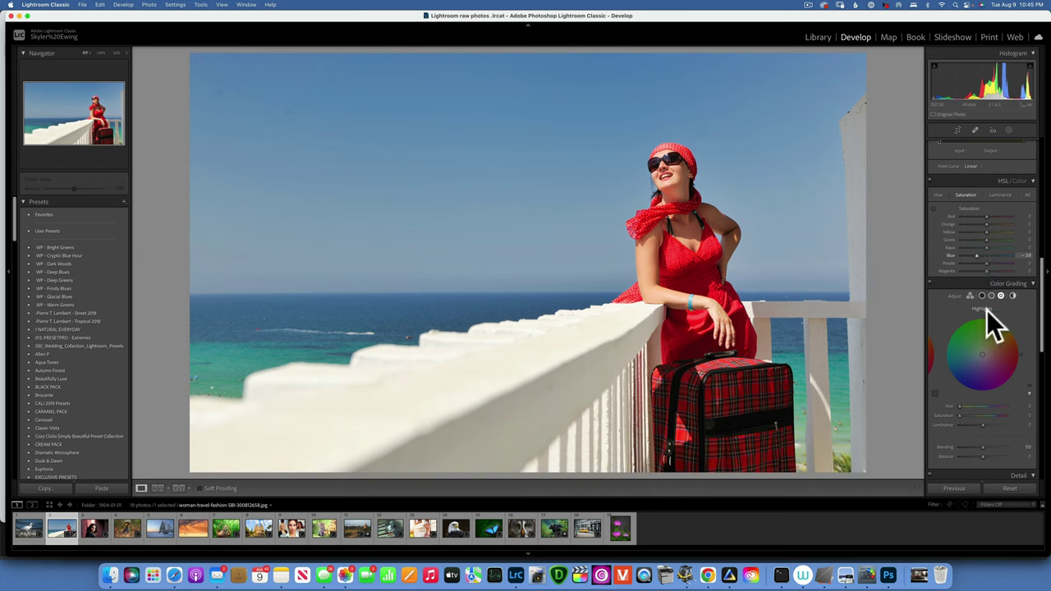
click(1014, 487)
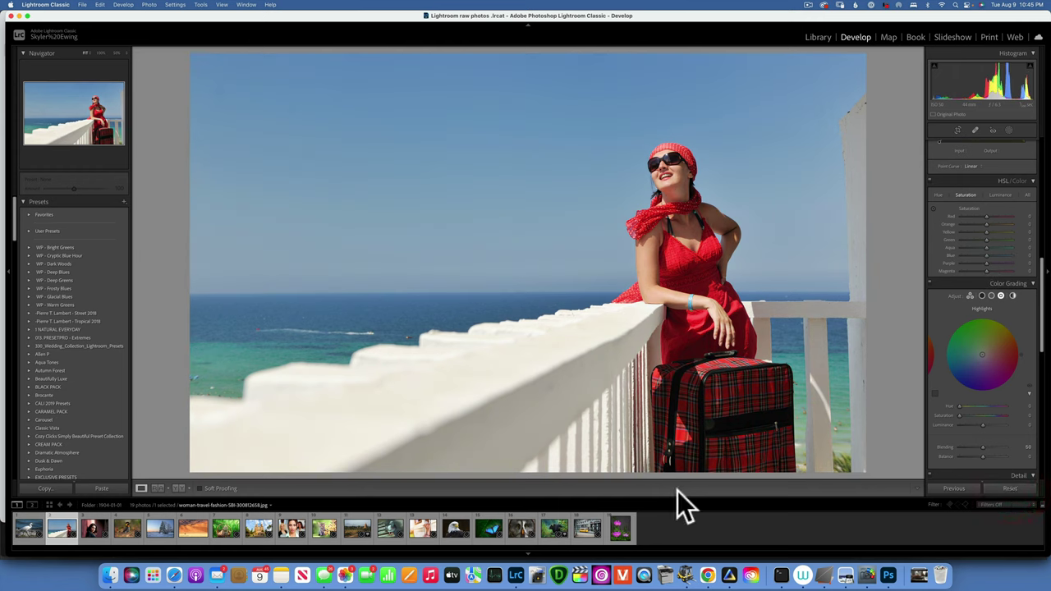
Open the pink flower photo and set its Blue Primary Hue in Calibration to −100.
click(621, 524)
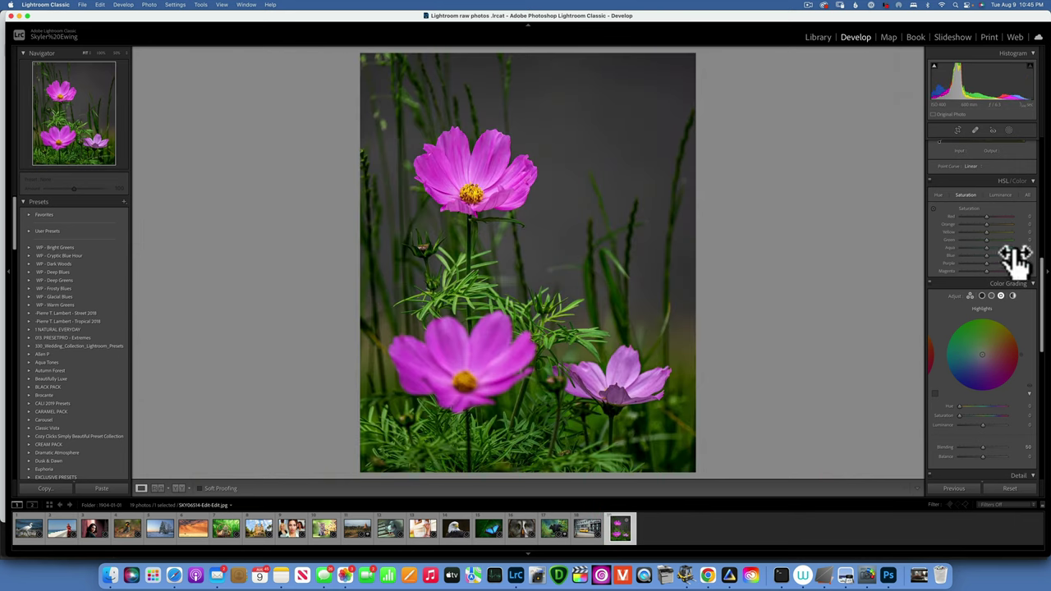
scroll(975, 253, up, 5)
scroll(975, 253, up, 3)
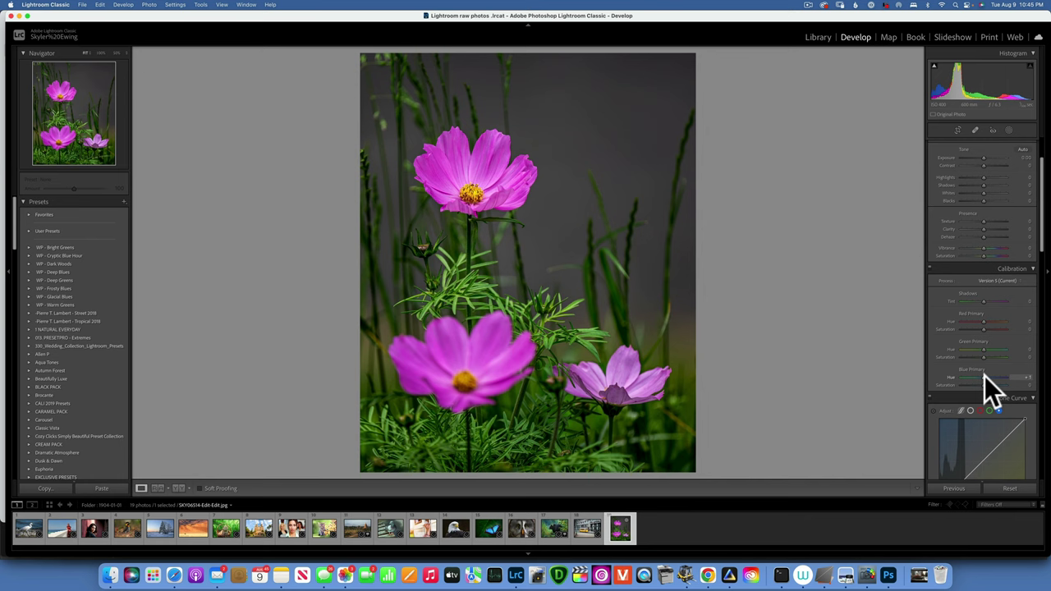
drag(985, 377, 839, 362)
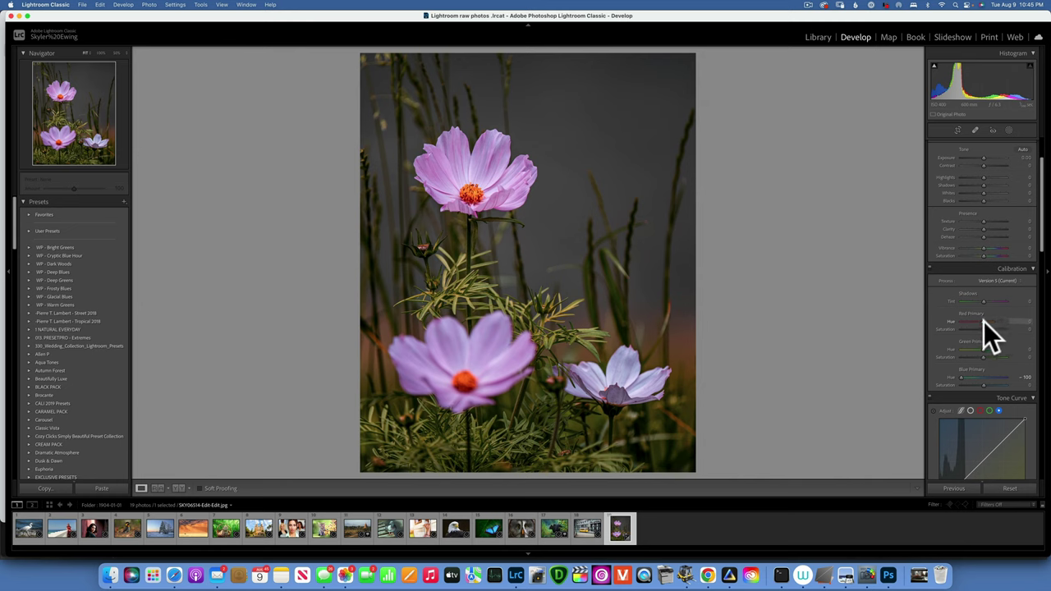
Set the Red Primary Hue to +100 and the Green Primary Hue to −100 on the flower photo.
drag(984, 321, 1050, 332)
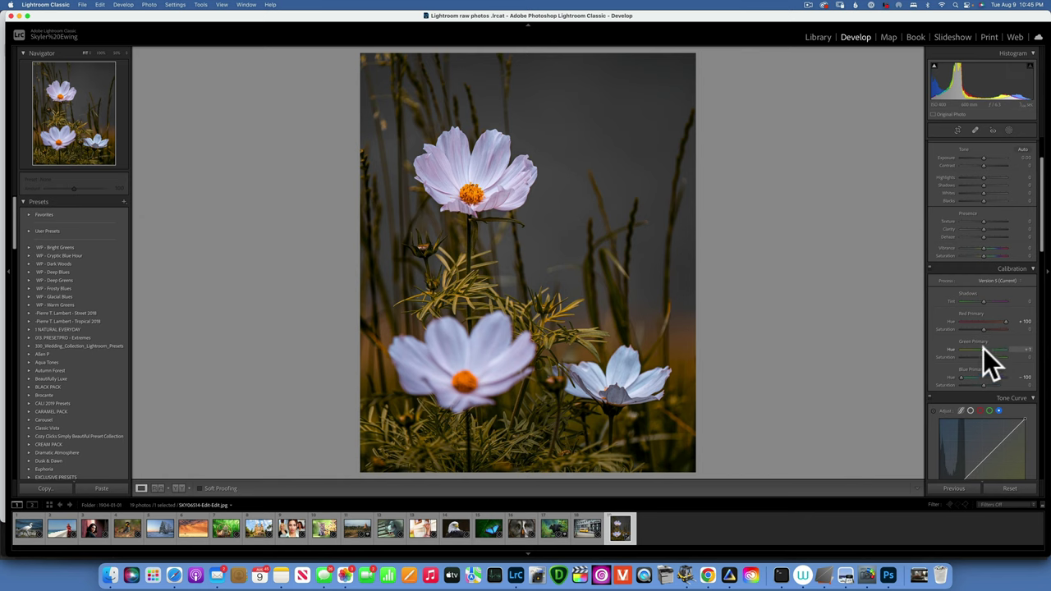
drag(984, 350, 946, 349)
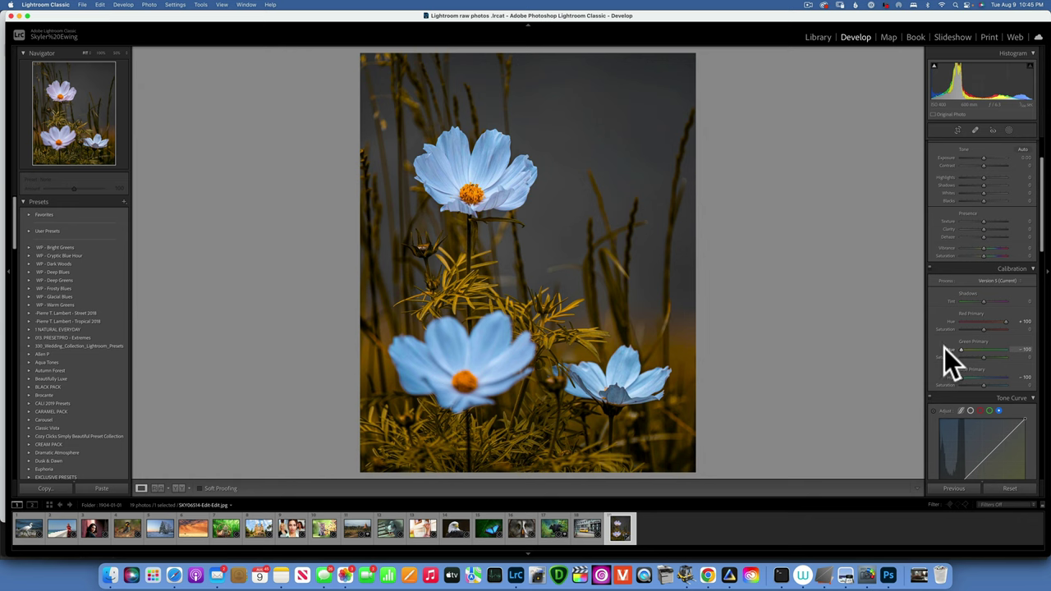
click(941, 347)
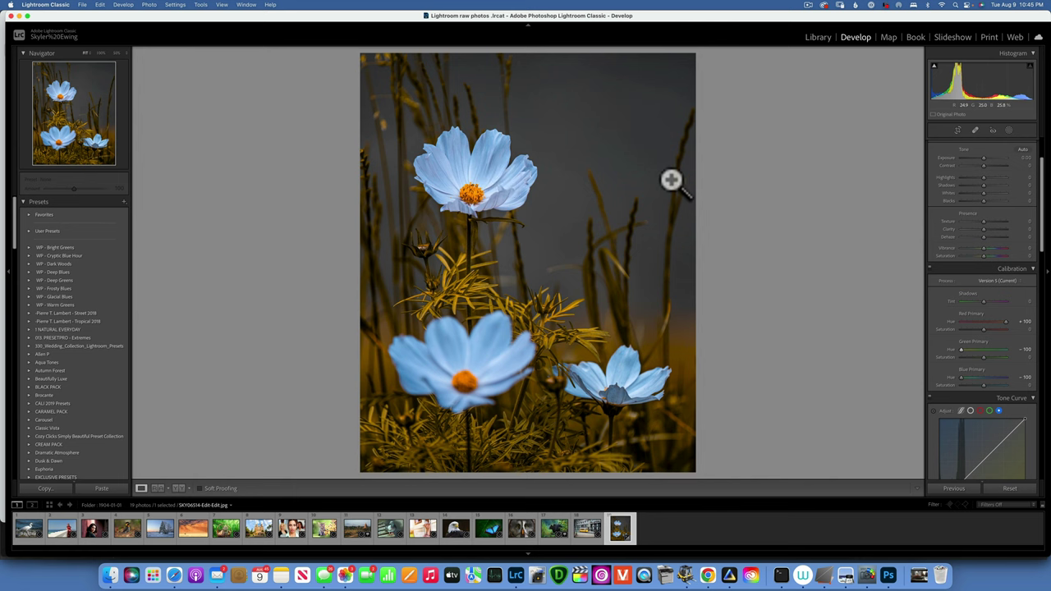
Compare the recolored flower photo with its original version.
key(backslash)
key(backslash)
key(backslash)
key(backslash)
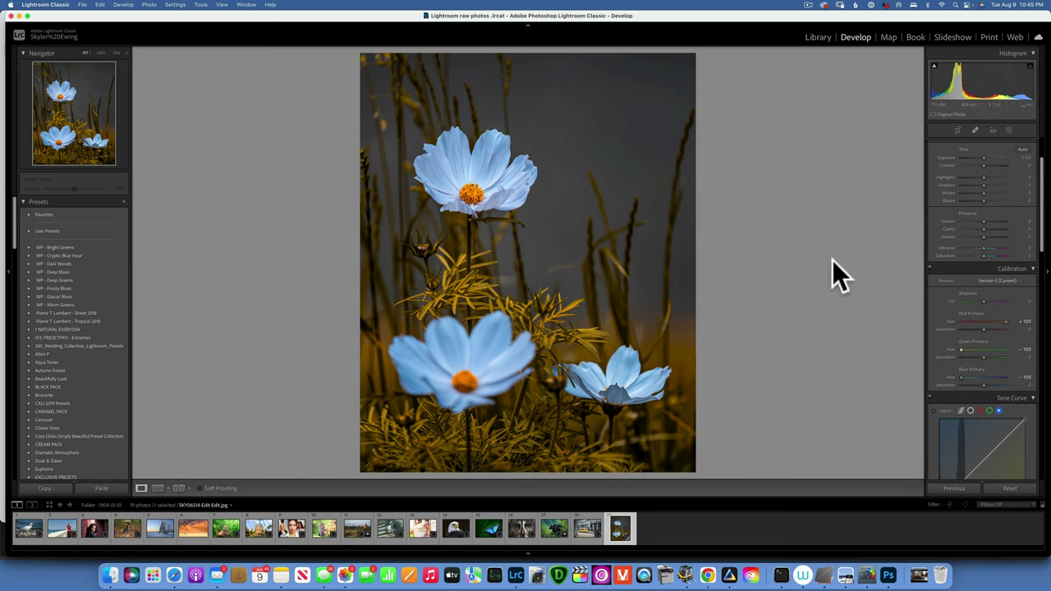
Return to the Library grid and open the photo of the twin-towered cathedral in the Develop module.
click(815, 37)
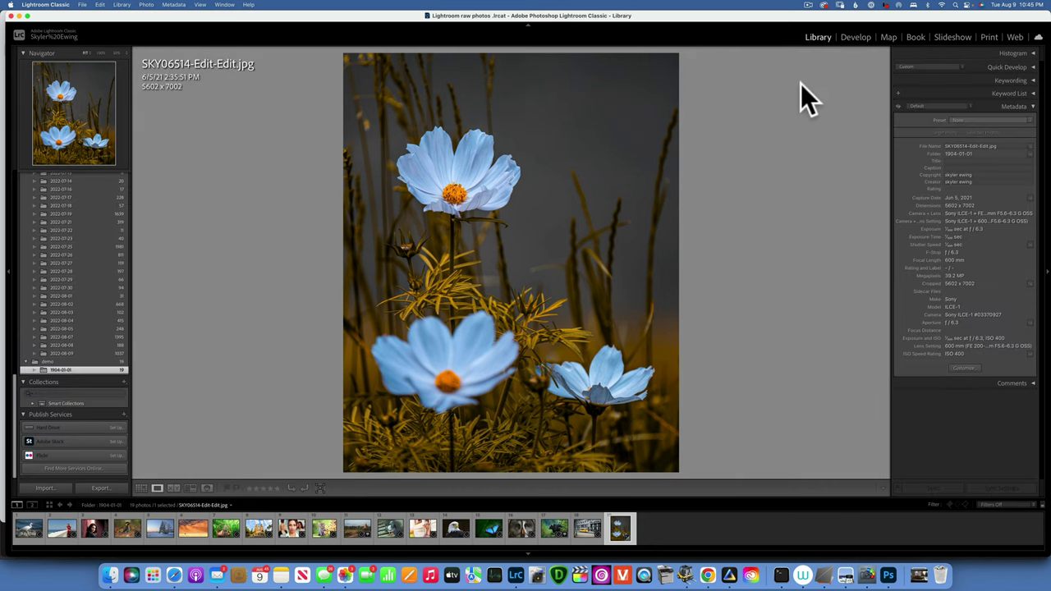
click(141, 488)
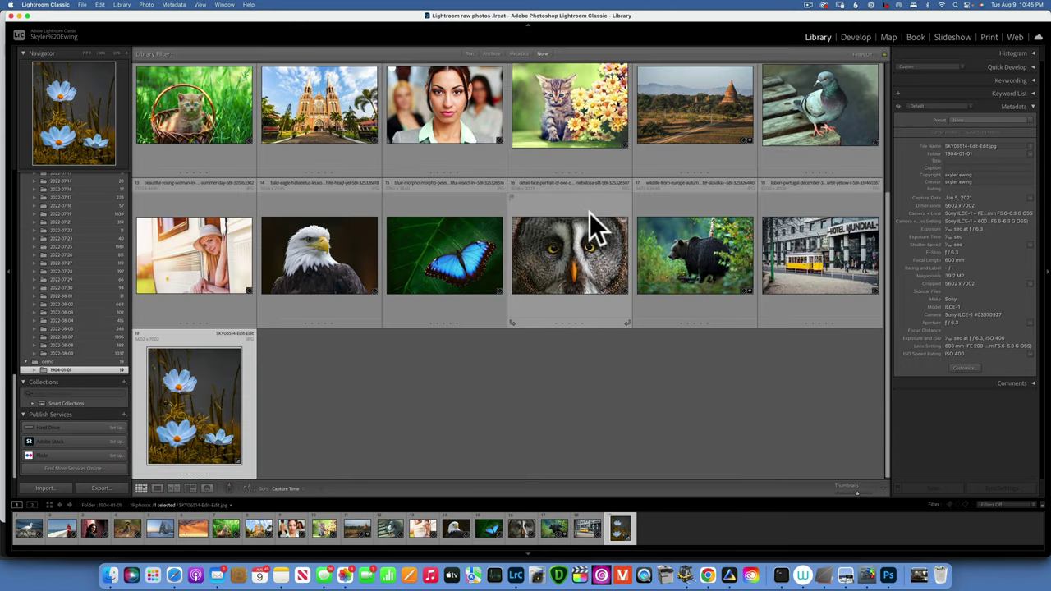
click(854, 38)
scroll(993, 254, down, 3)
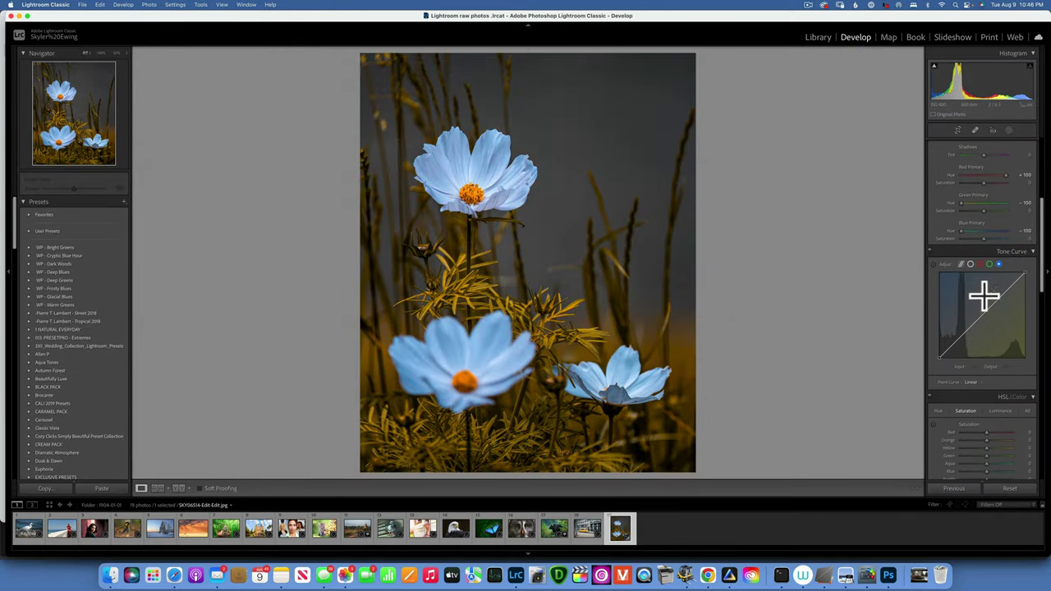
click(819, 37)
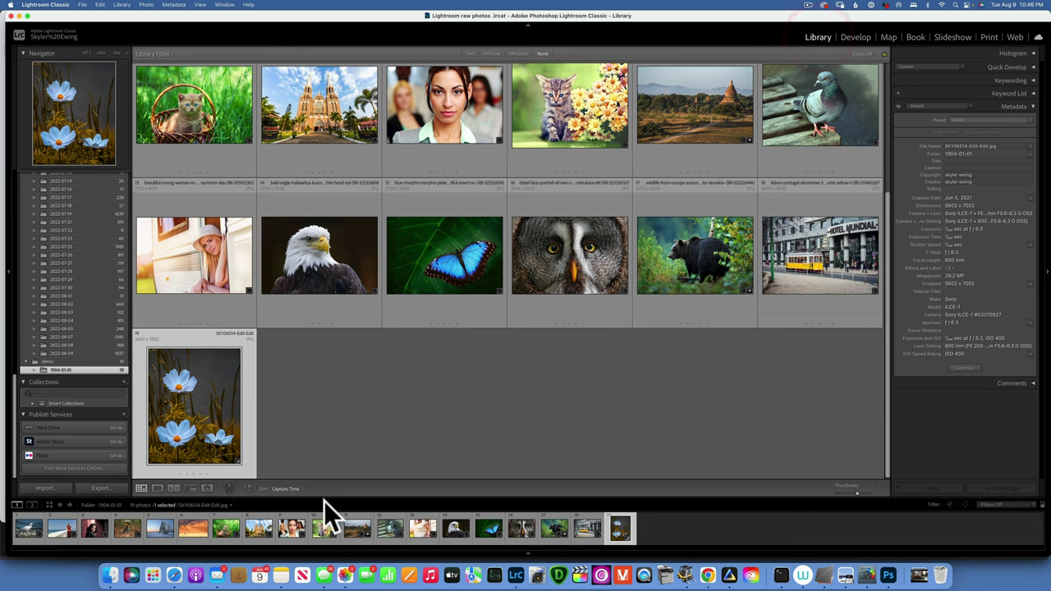
click(142, 488)
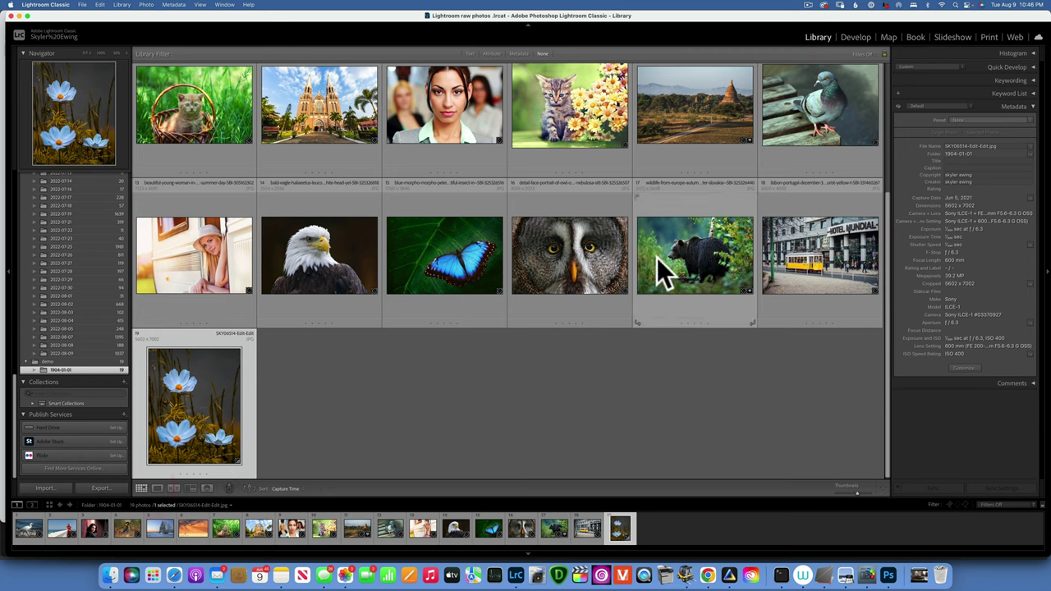
double_click(331, 103)
click(855, 37)
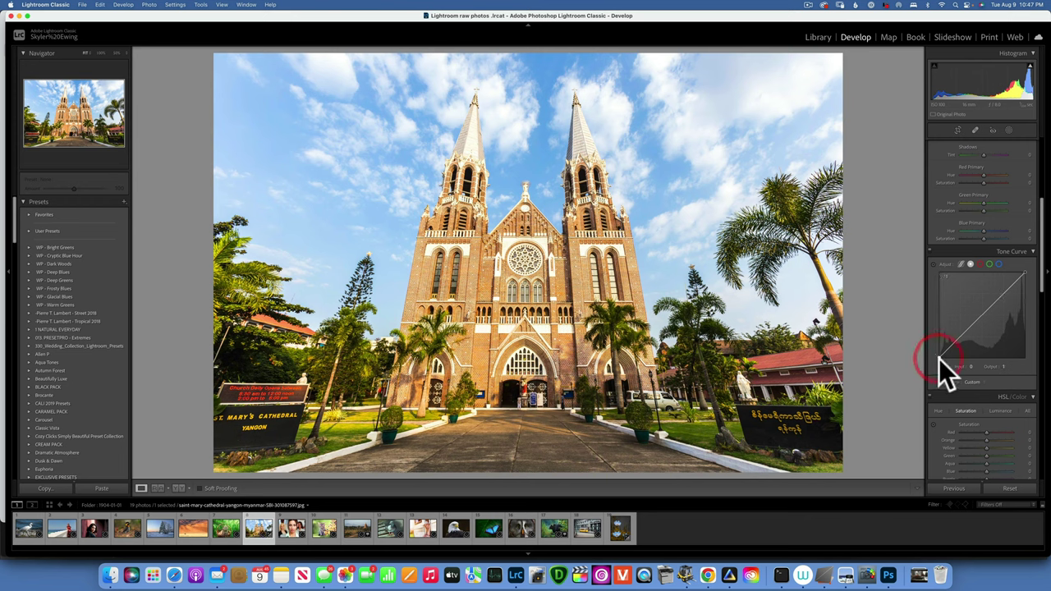
Try darkening the midtones with a Tone Curve point at about input 130, output 100, and remove the point.
click(940, 358)
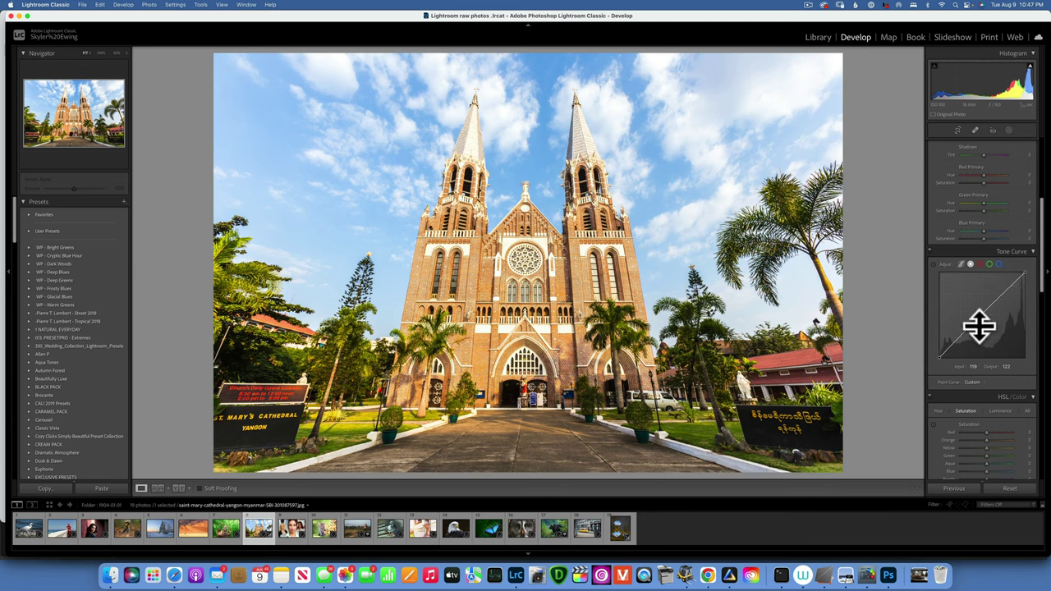
mouse_move(979, 316)
mouse_down()
mouse_move(970, 305)
mouse_move(985, 323)
mouse_up()
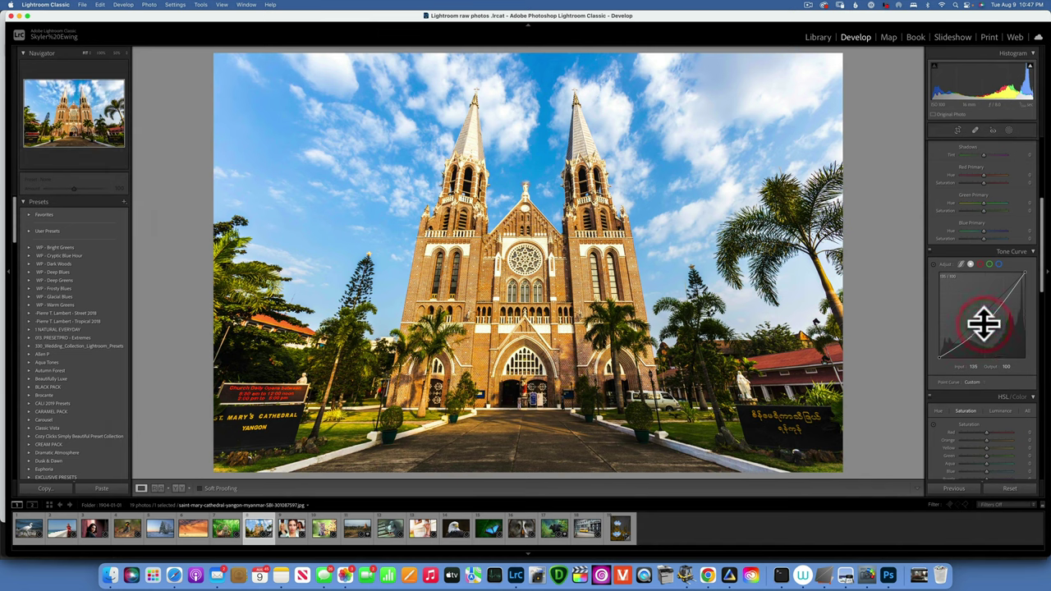
double_click(984, 324)
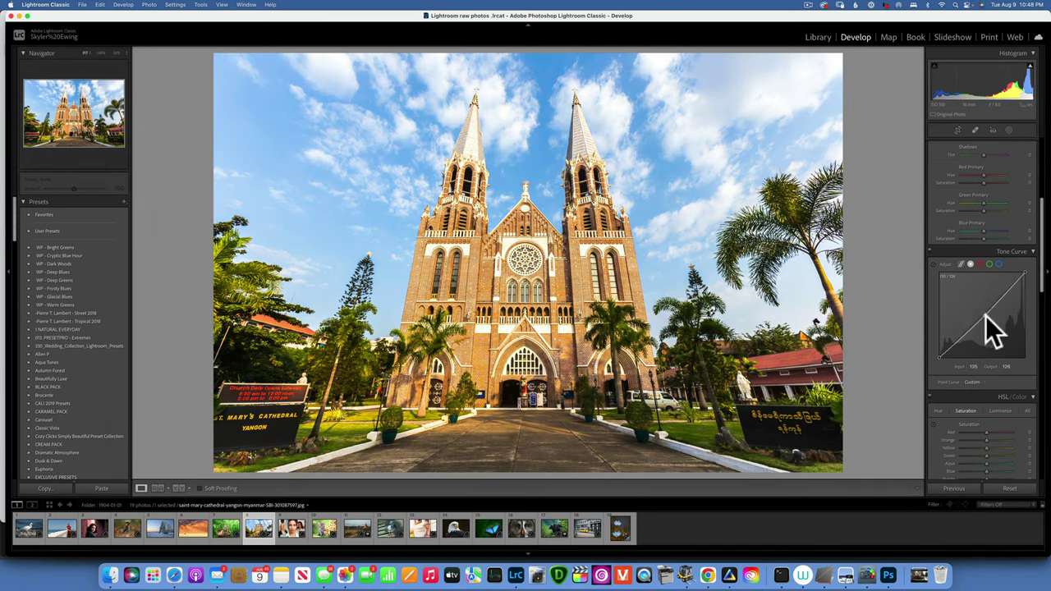
click(985, 317)
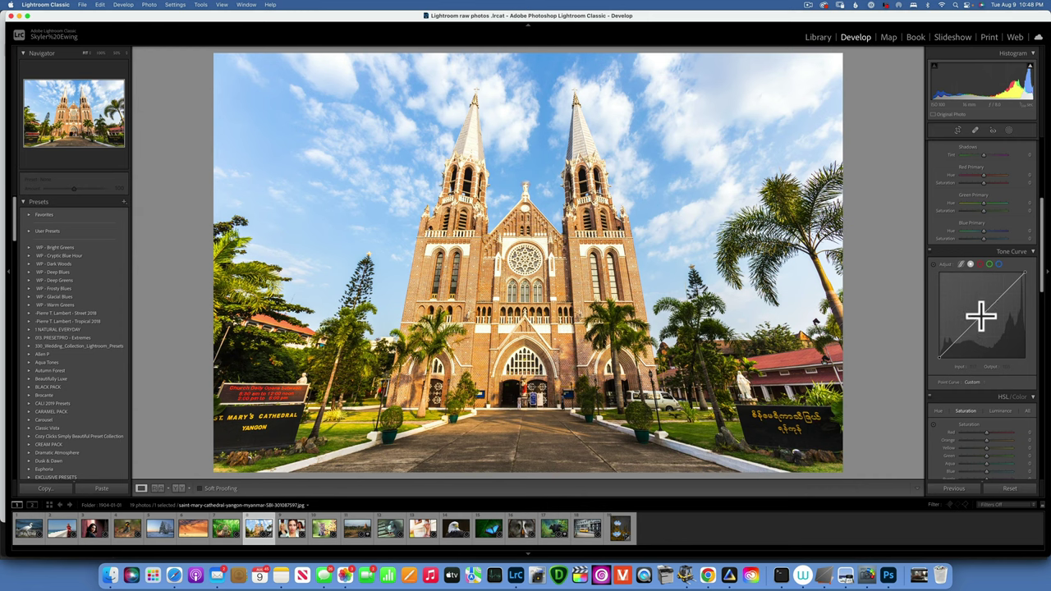
Try a contrast S-curve on the cathedral photo, lowering the shadows to about output 48 and raising the highlights to about input 183, output 201.
drag(983, 313, 1004, 293)
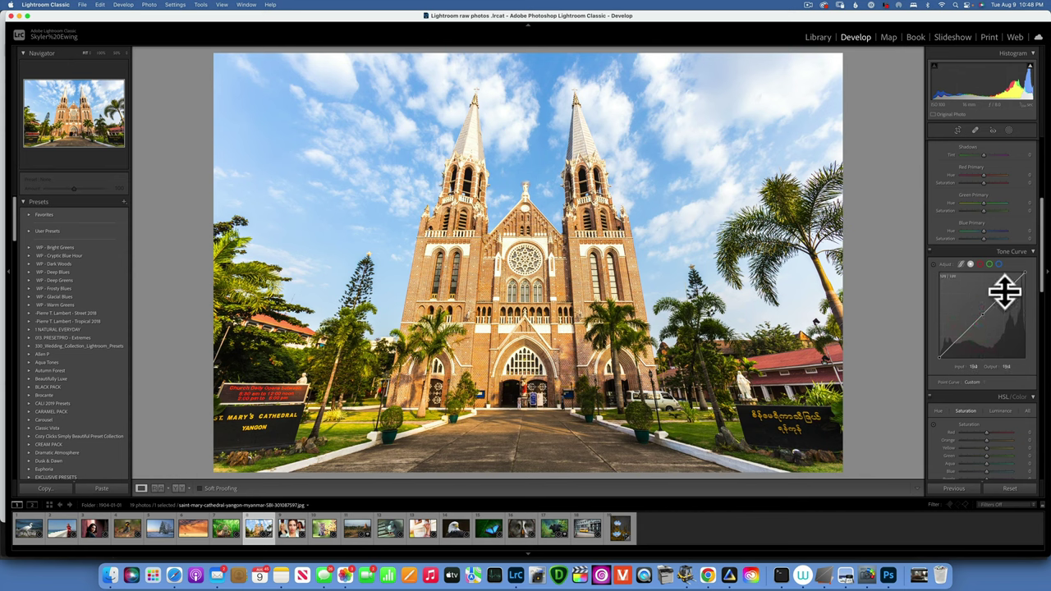
click(1005, 292)
click(961, 338)
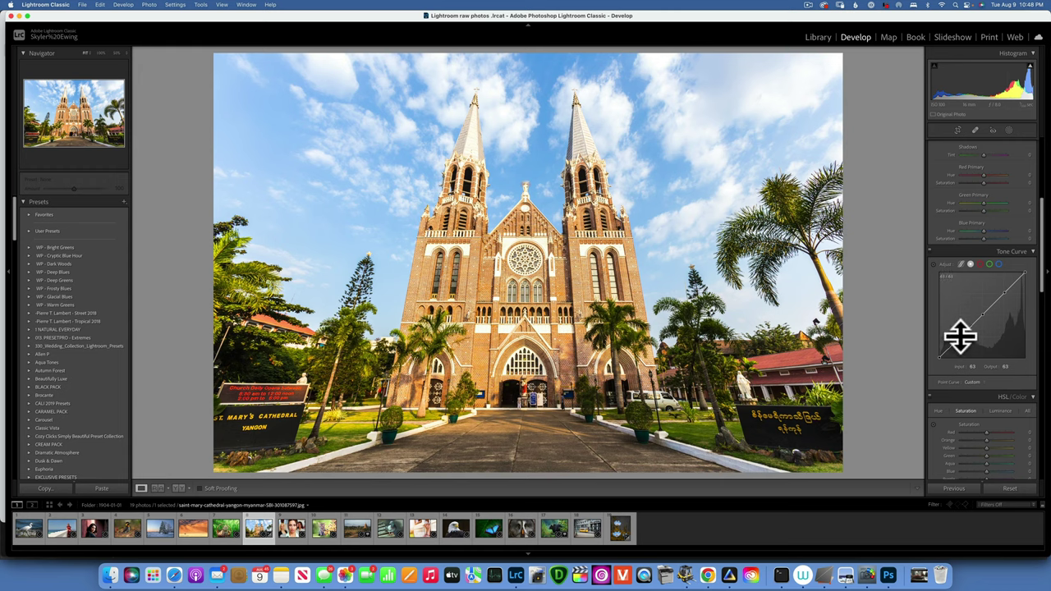
drag(961, 336, 965, 341)
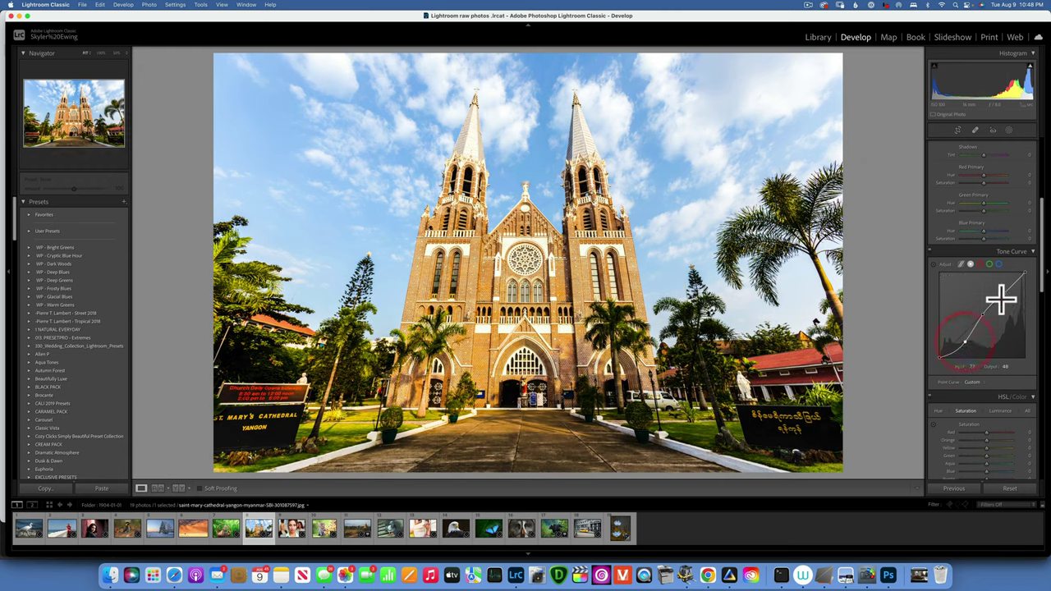
drag(1004, 294, 1001, 288)
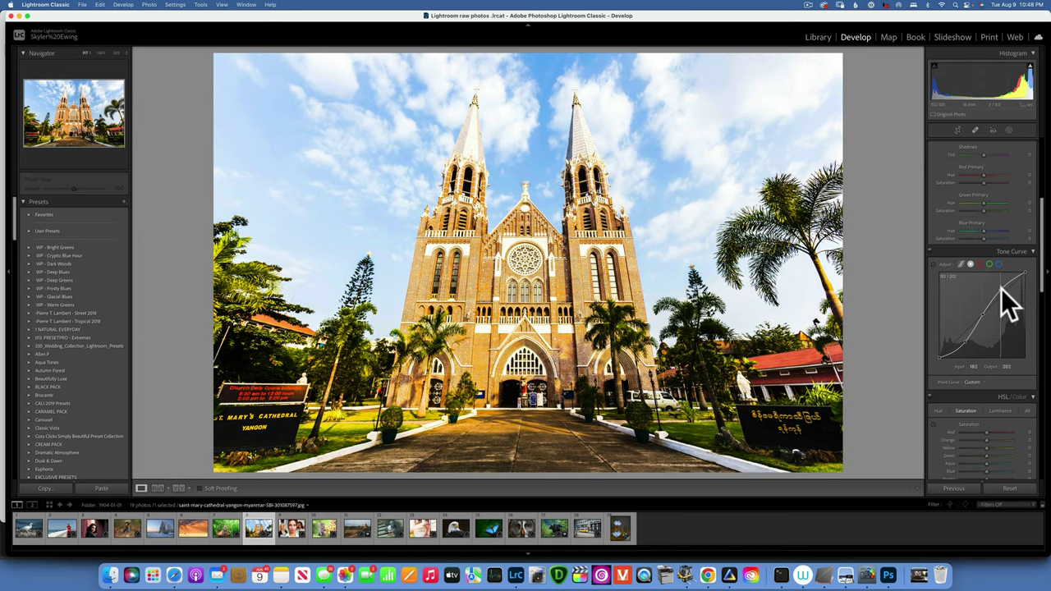
click(1001, 289)
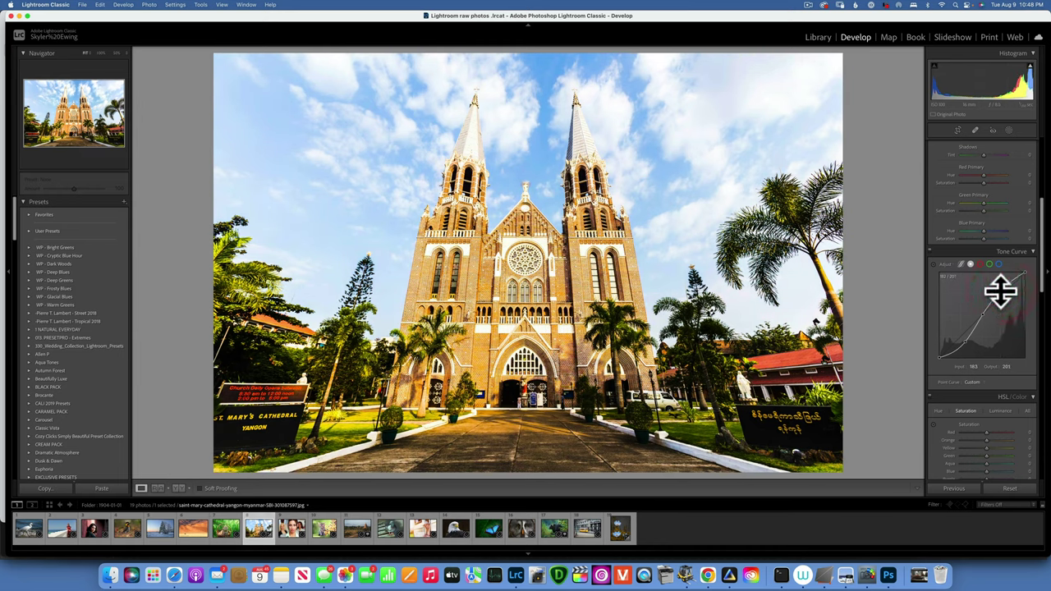
Compare the S-curve edit with the original photo and remove the curve's points.
key(backslash)
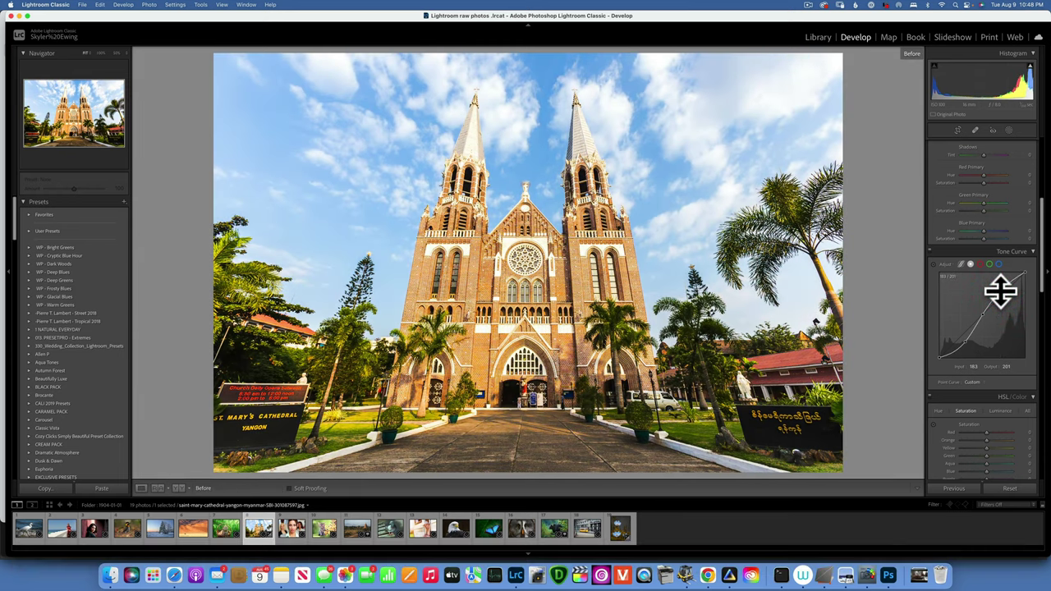
key(backslash)
key(backslash)
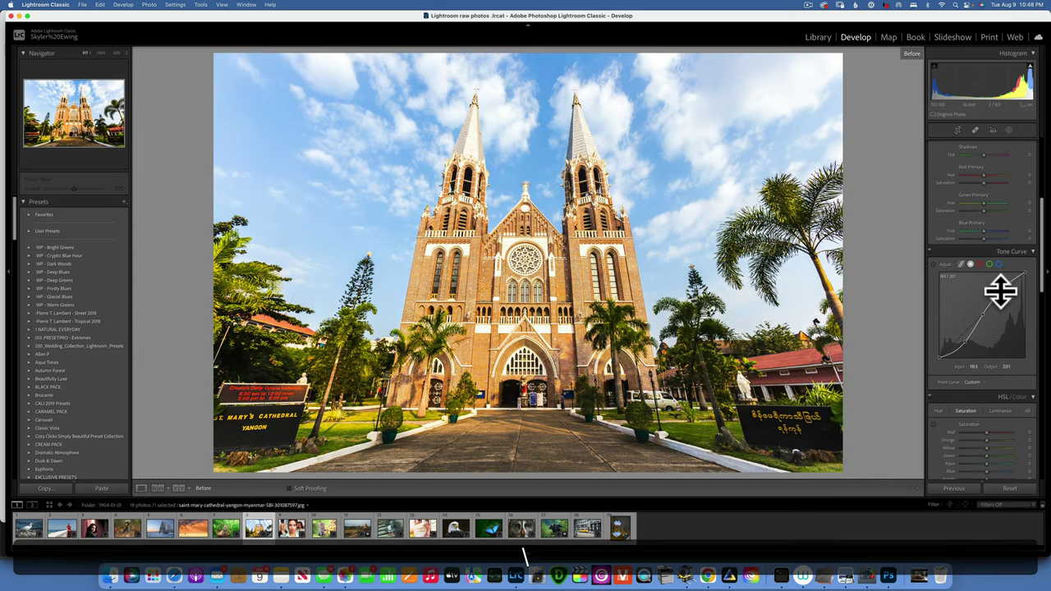
key(backslash)
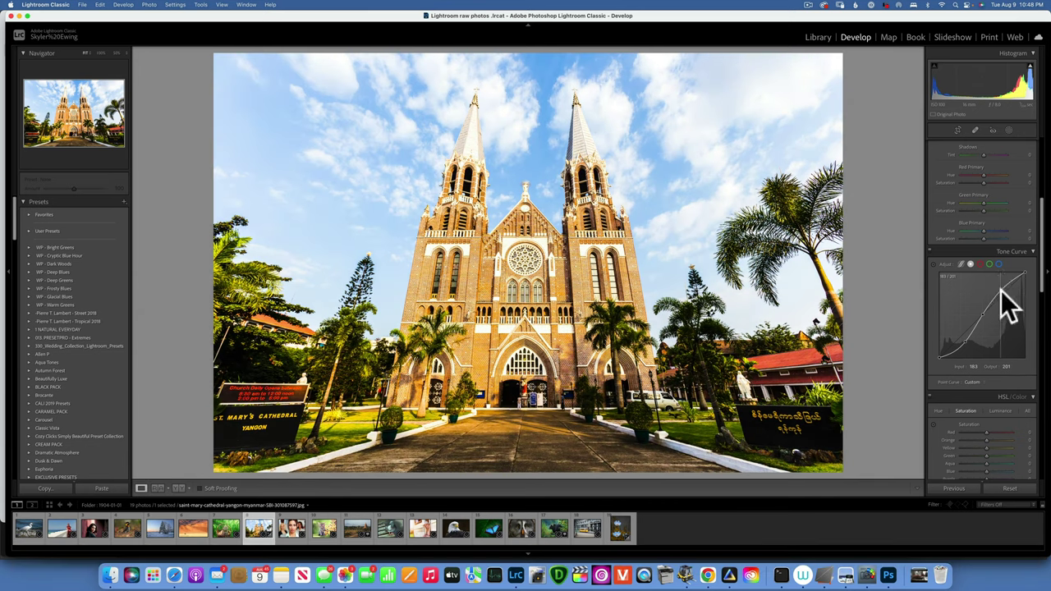
double_click(998, 290)
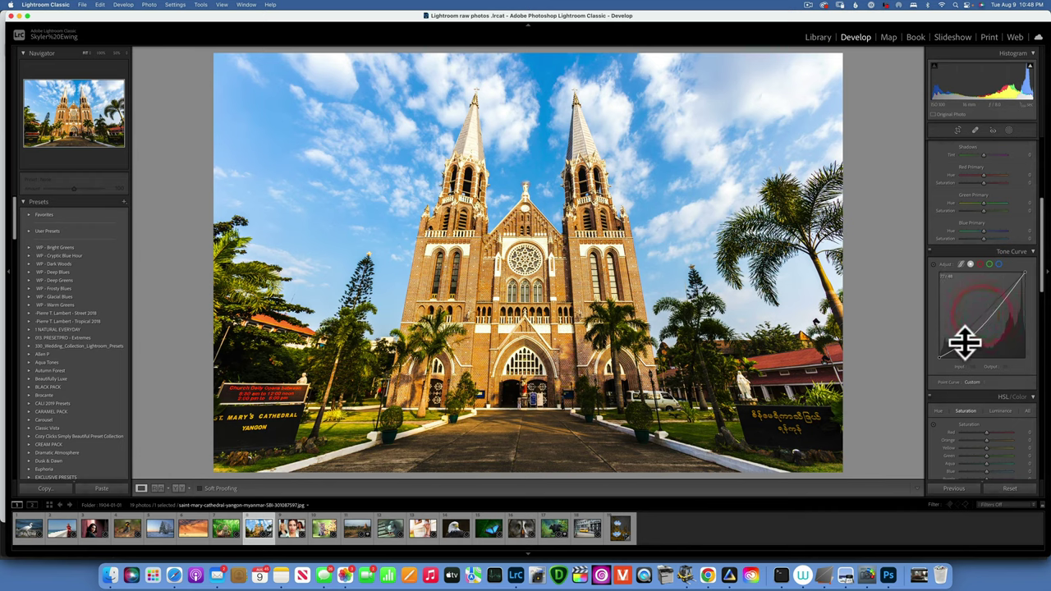
key(super+z)
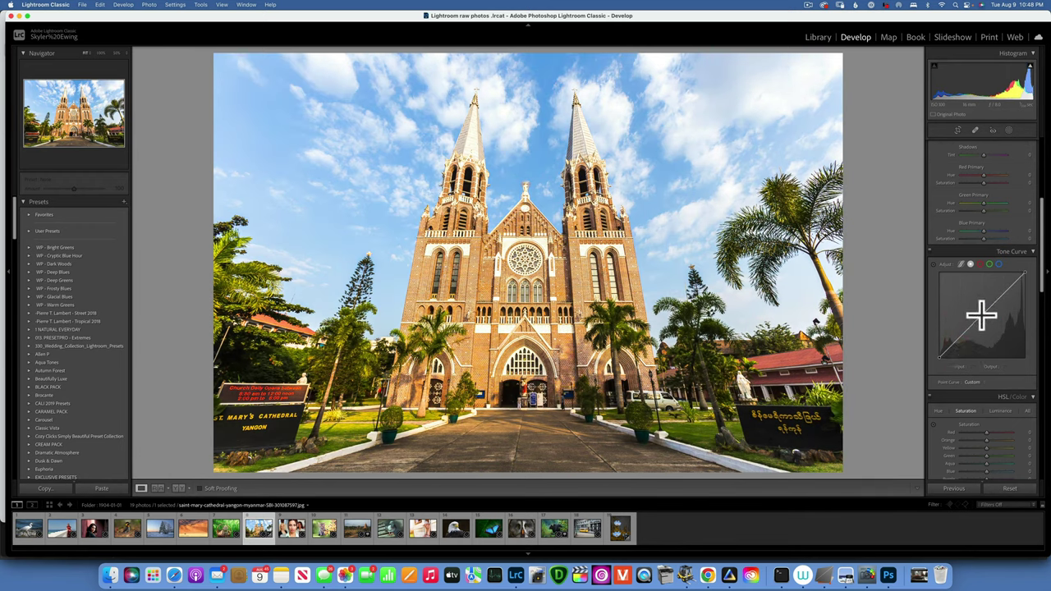
Try lifting the midtones with anchor points in the highlights and shadows of the Tone Curve, and remove all the points.
click(979, 309)
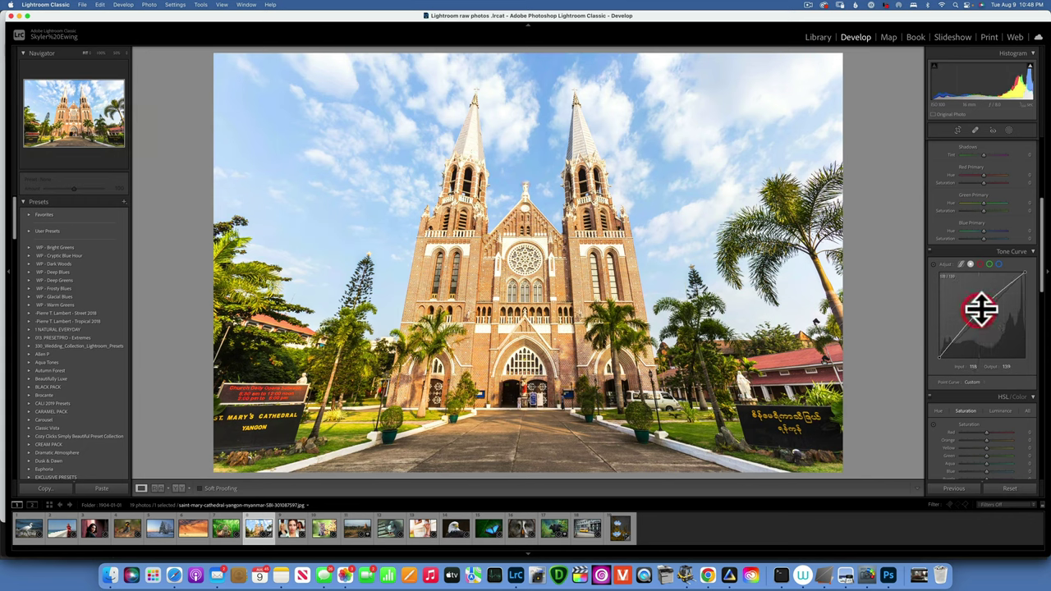
click(1005, 294)
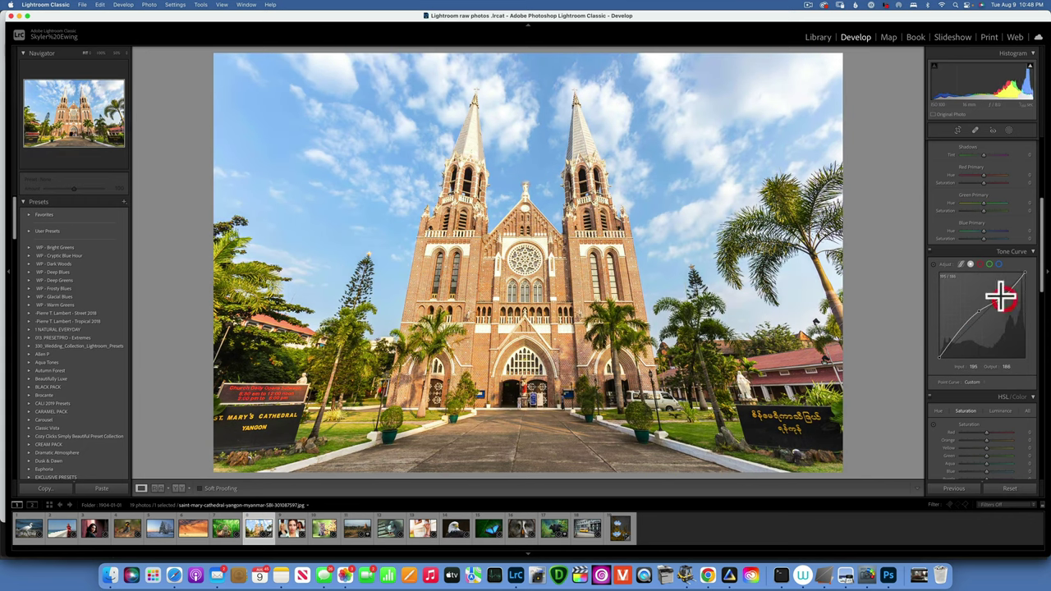
drag(950, 348, 952, 355)
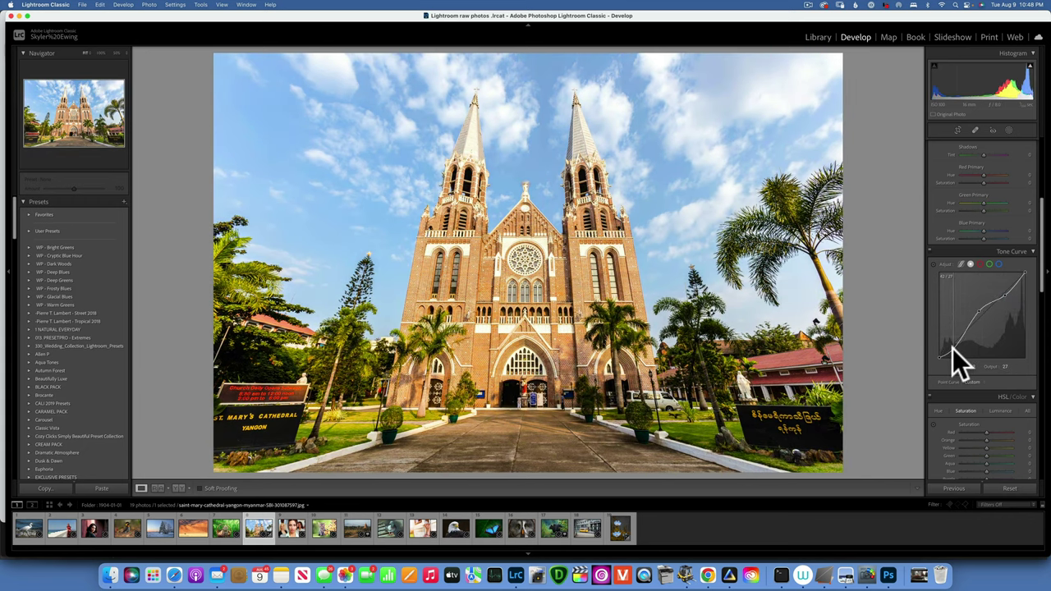
click(952, 349)
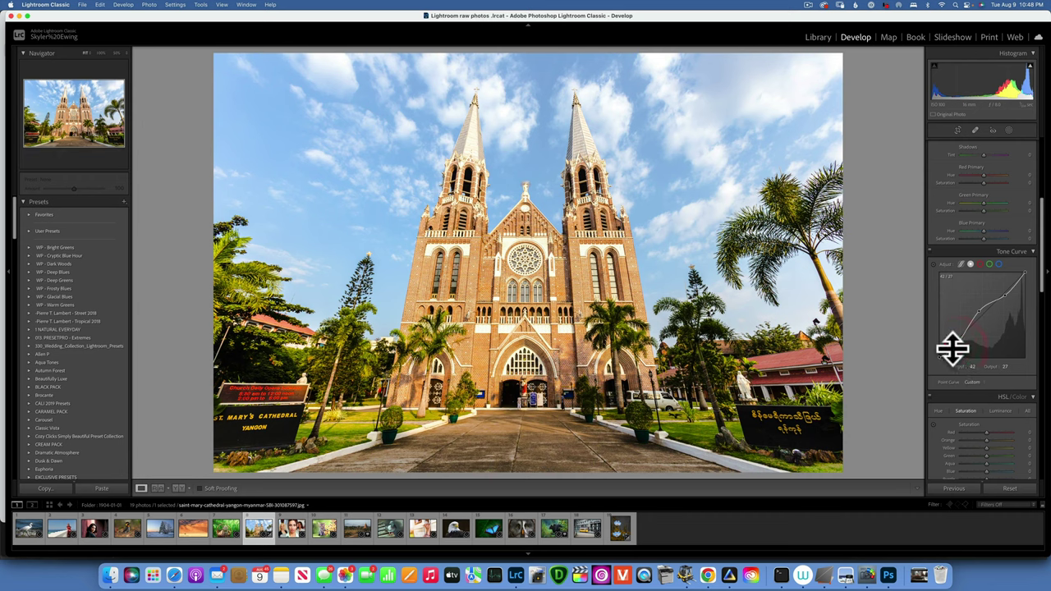
double_click(951, 349)
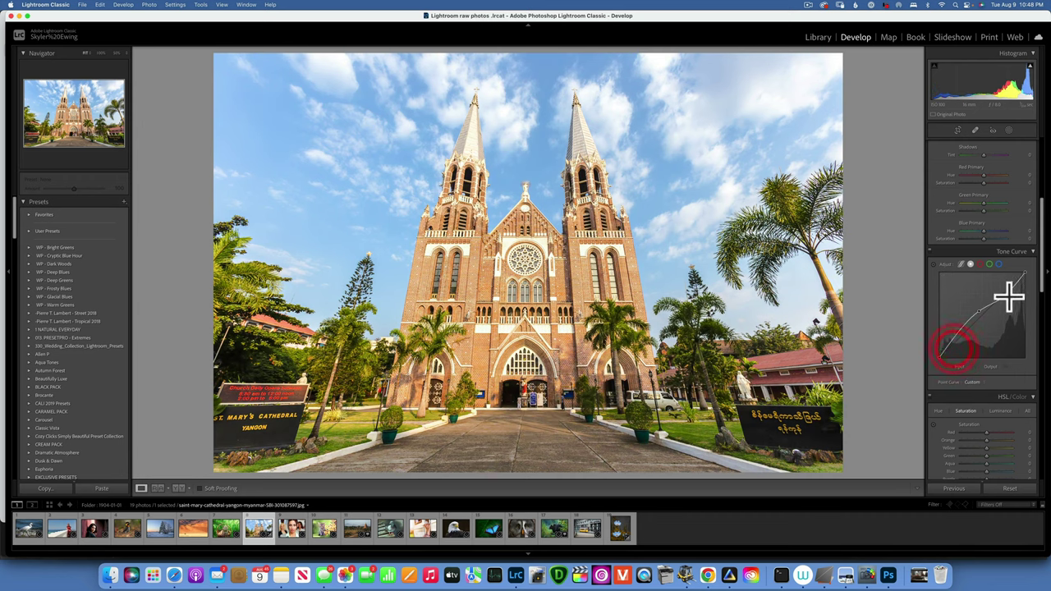
click(1002, 295)
double_click(975, 312)
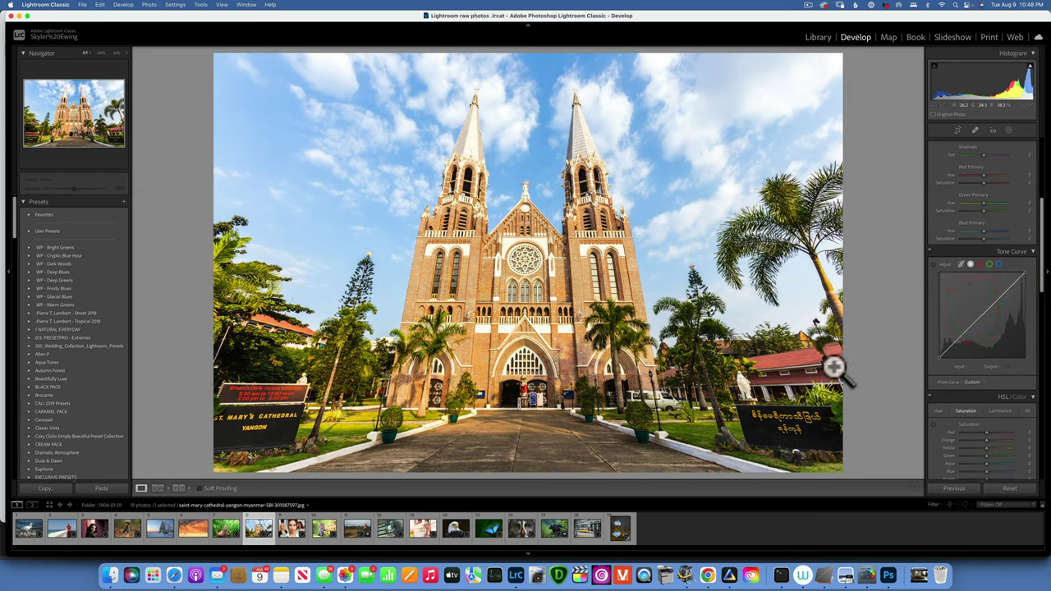
Try a faded look by anchoring the Tone Curve's highlights, midtones and shadows and raising the black point to about output 36.
click(977, 319)
click(1006, 291)
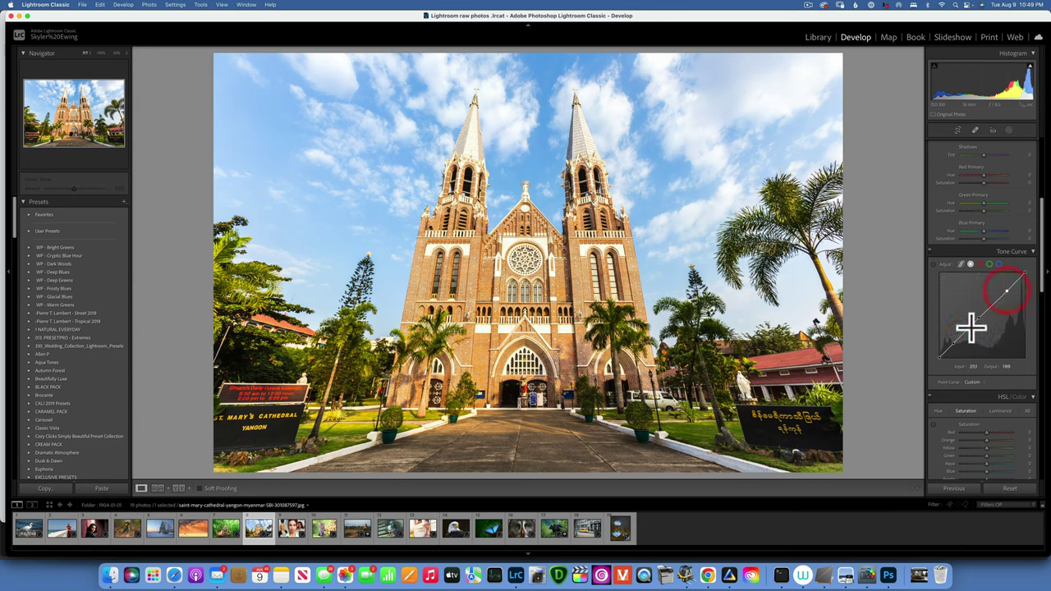
drag(948, 341, 951, 345)
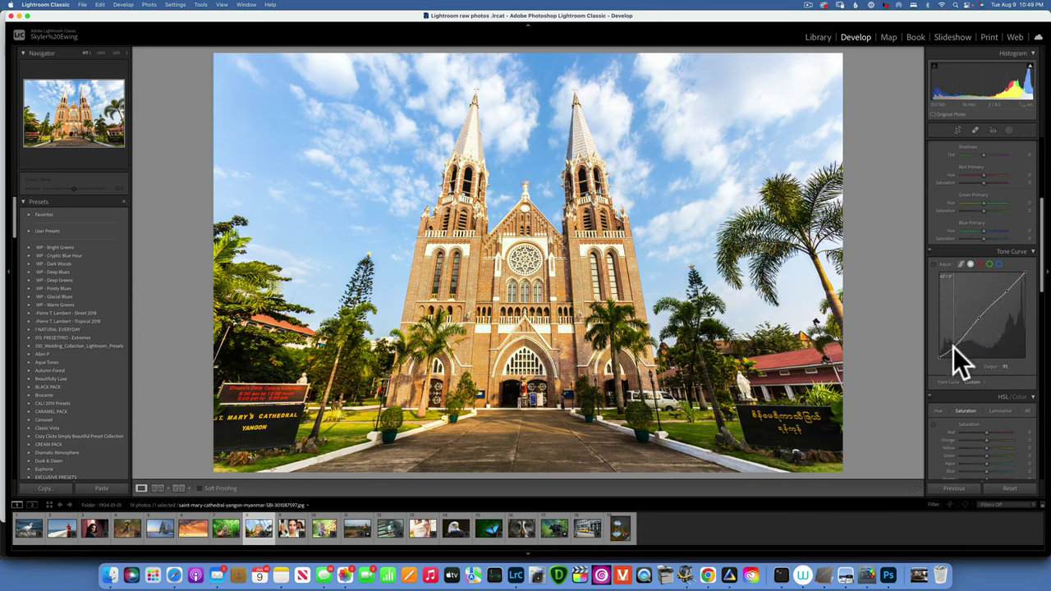
click(953, 348)
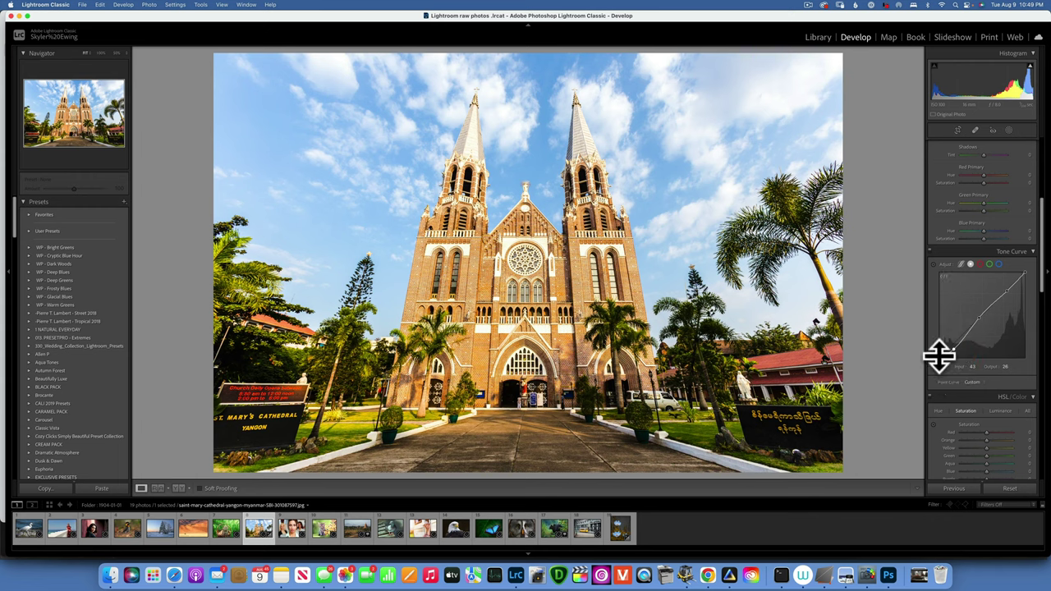
mouse_move(939, 357)
mouse_down()
mouse_move(937, 337)
mouse_move(953, 346)
mouse_up()
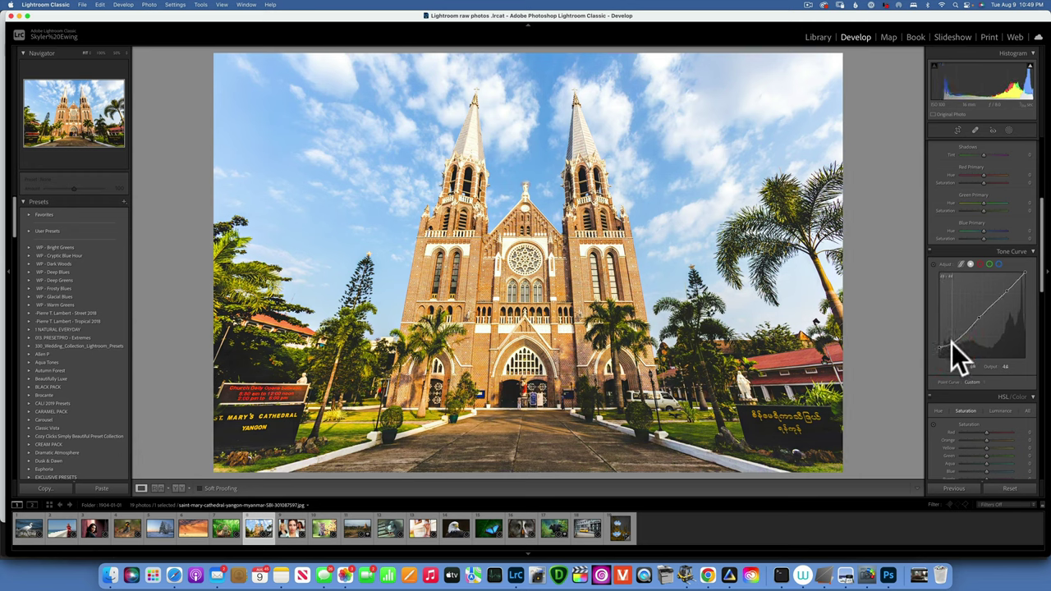
click(950, 344)
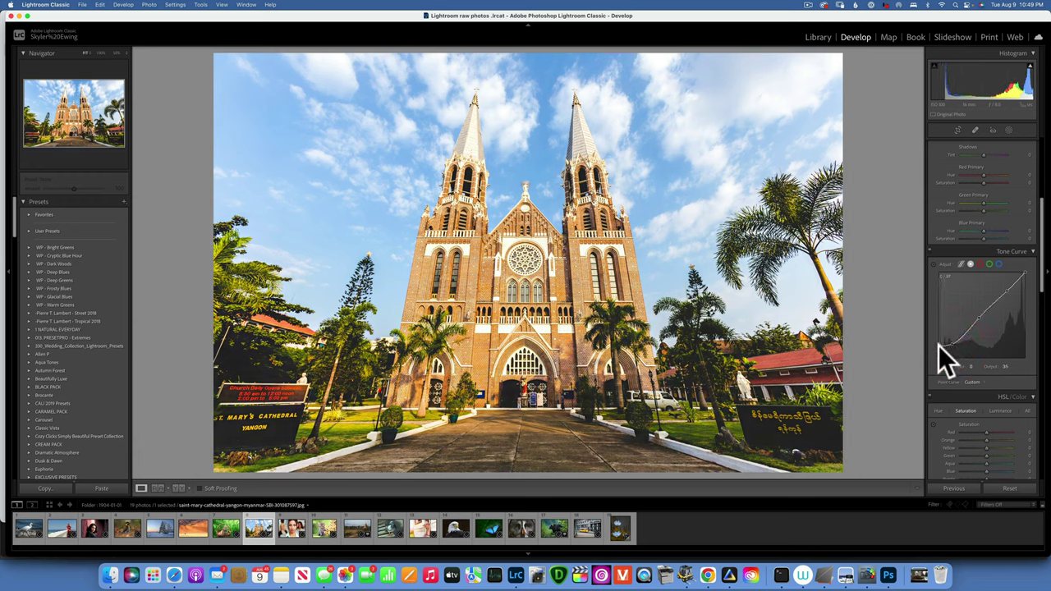
click(938, 346)
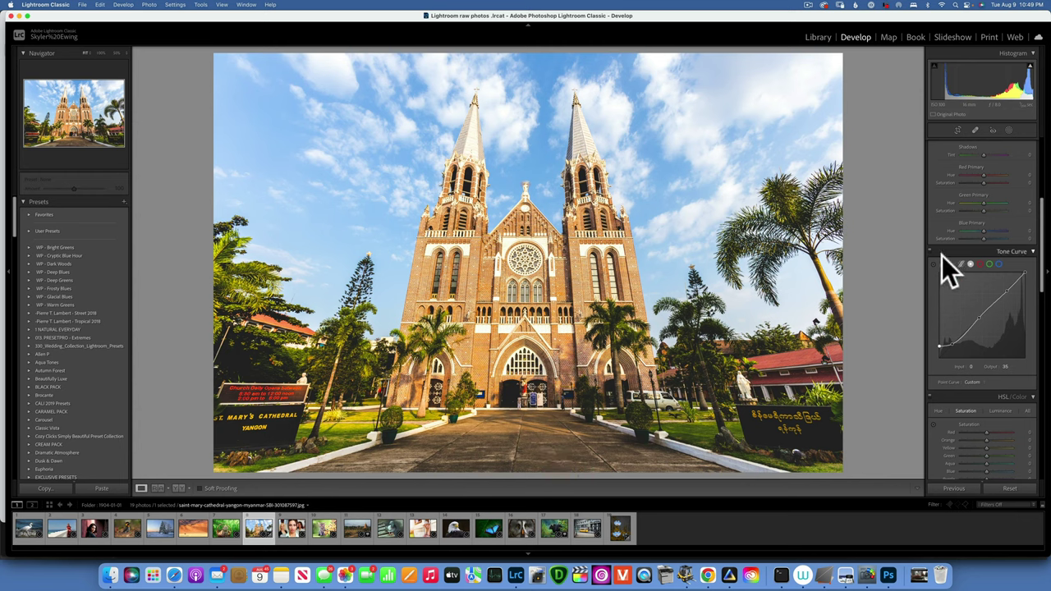
Compare the faded look with the original photo and reset the Tone Curve to linear.
key(backslash)
key(backslash)
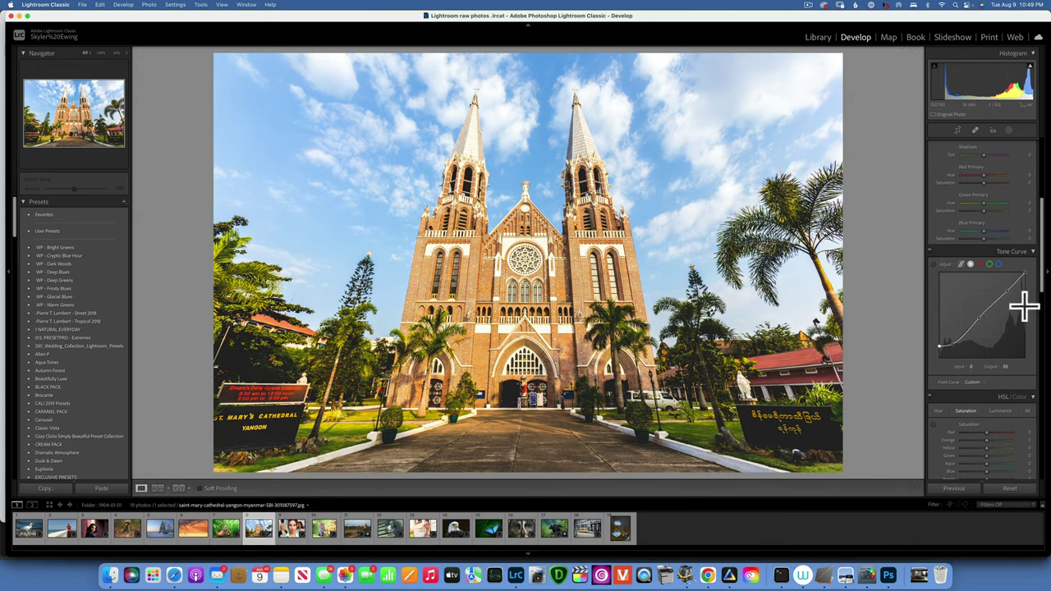
drag(976, 317, 938, 358)
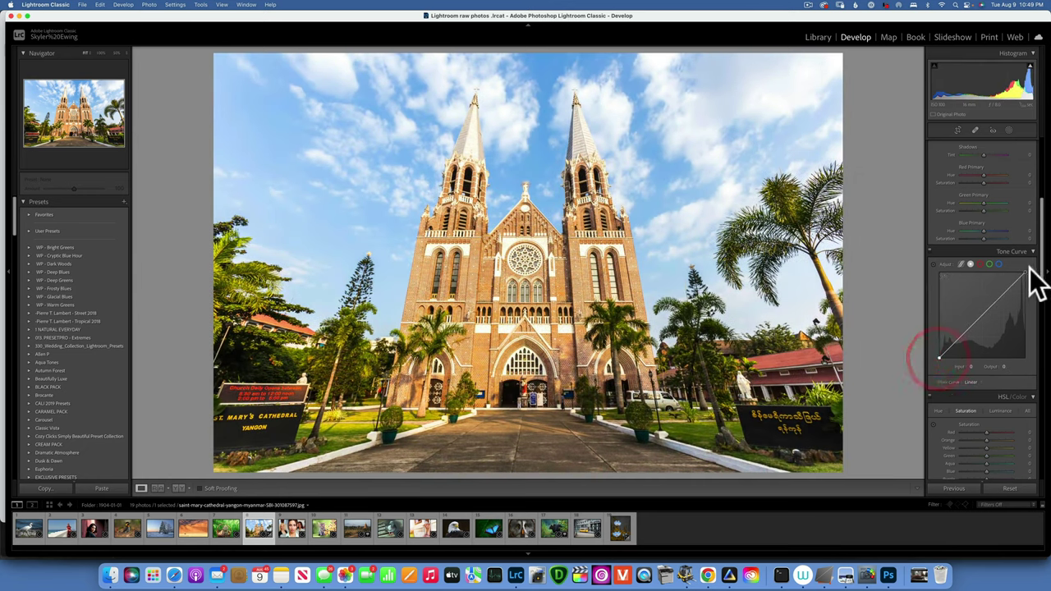
Try lowering the curve's white point and raising its black point to about output 141 each, and restore both to the linear corners.
mouse_move(1023, 273)
mouse_down()
mouse_move(1028, 329)
mouse_move(1024, 269)
mouse_up()
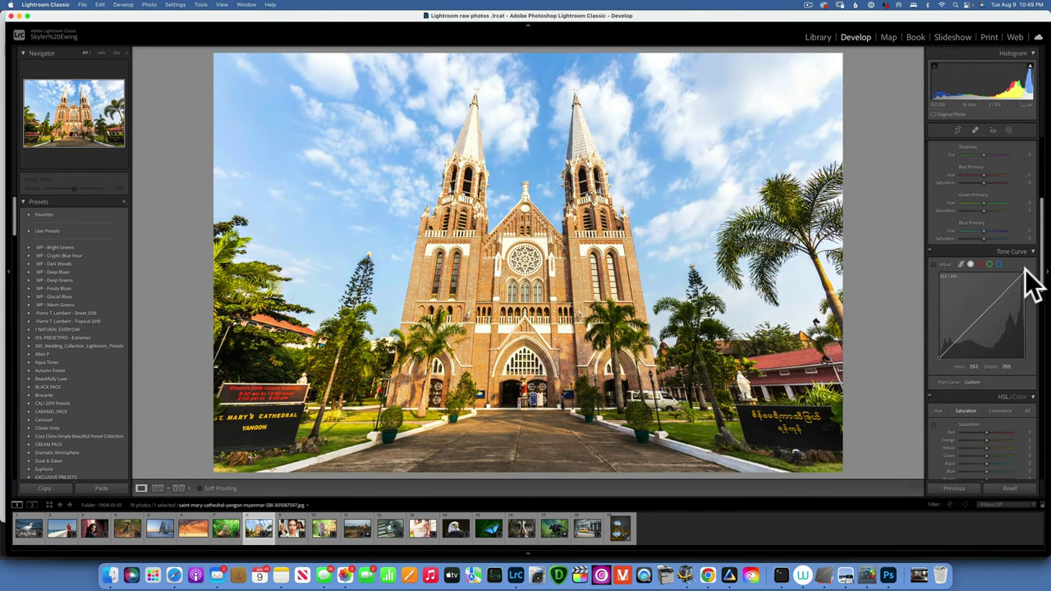
drag(1025, 270, 1018, 310)
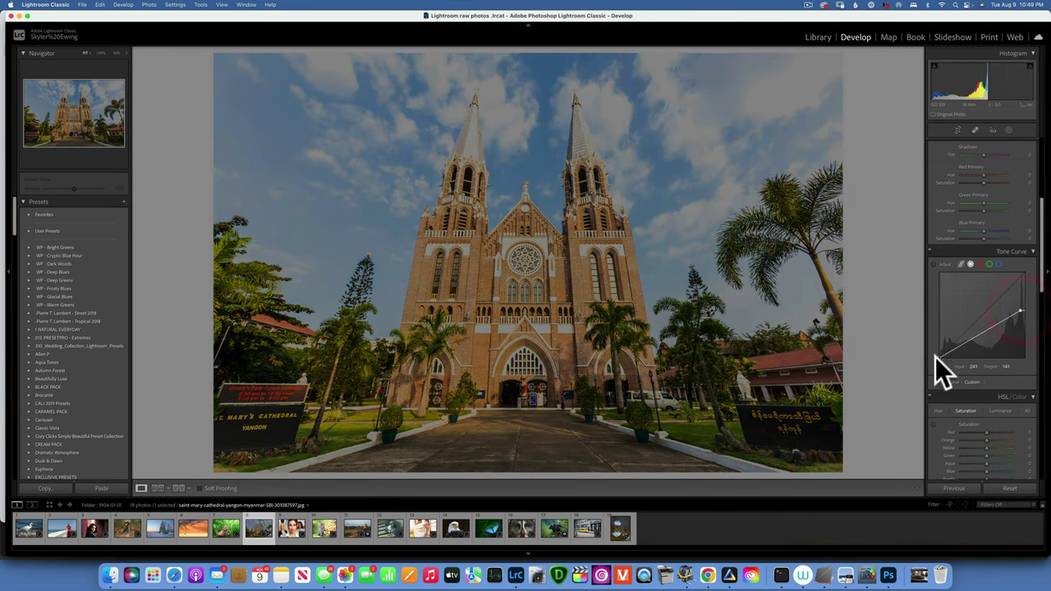
drag(938, 352, 939, 308)
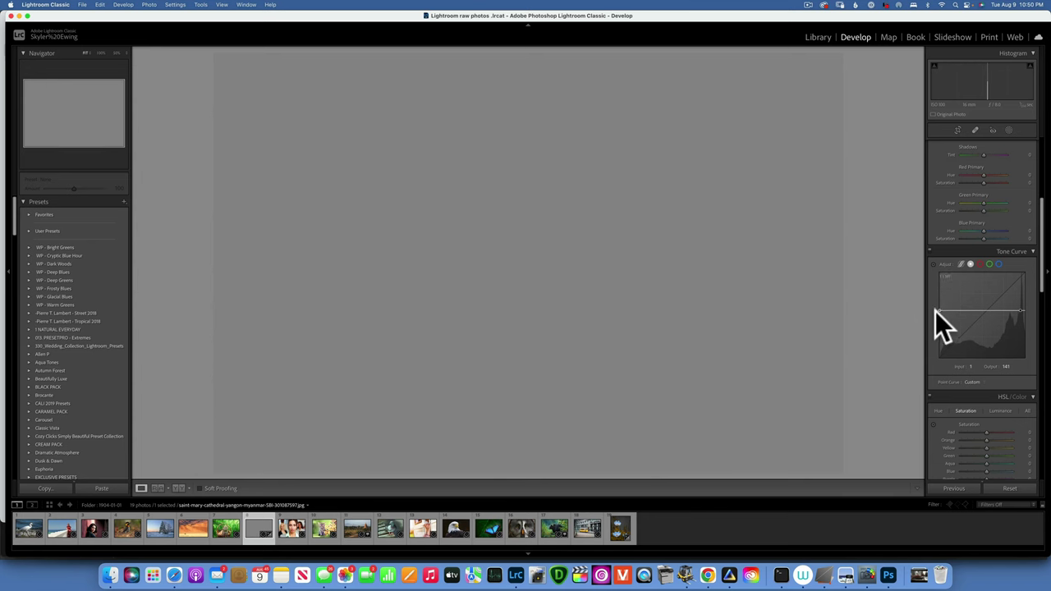
drag(939, 308, 939, 358)
drag(1021, 312, 1030, 271)
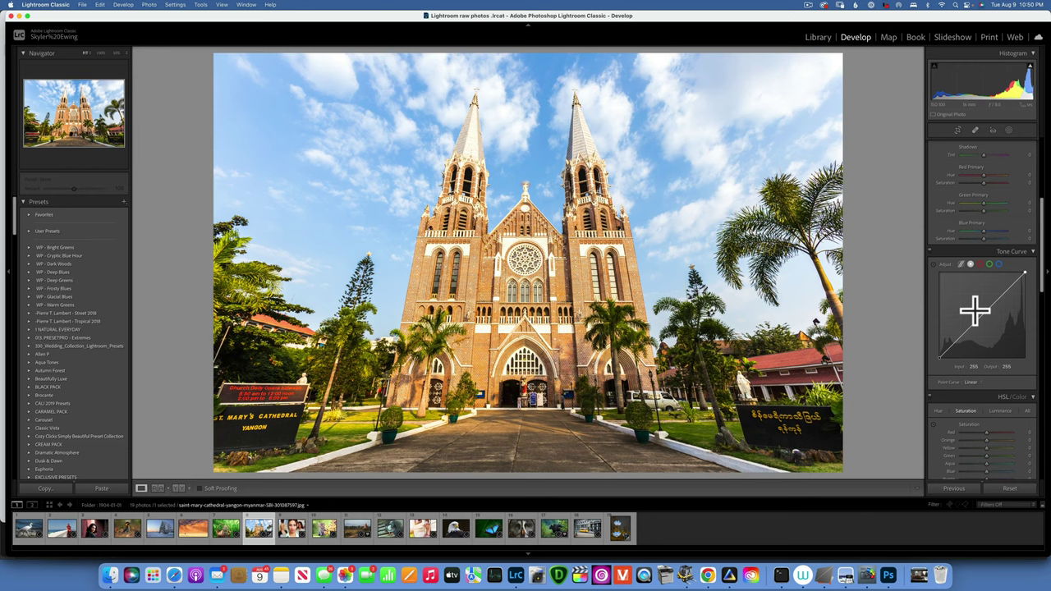
Try shifting the photo toward cyan with a Red channel curve point at about input 154, output 108, and remove the point.
click(980, 264)
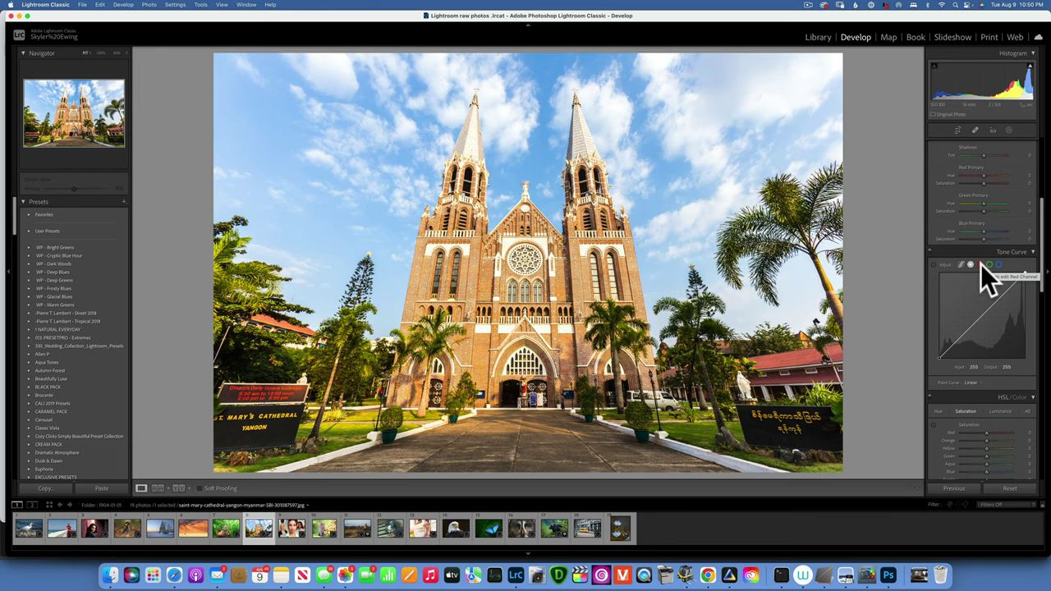
click(981, 264)
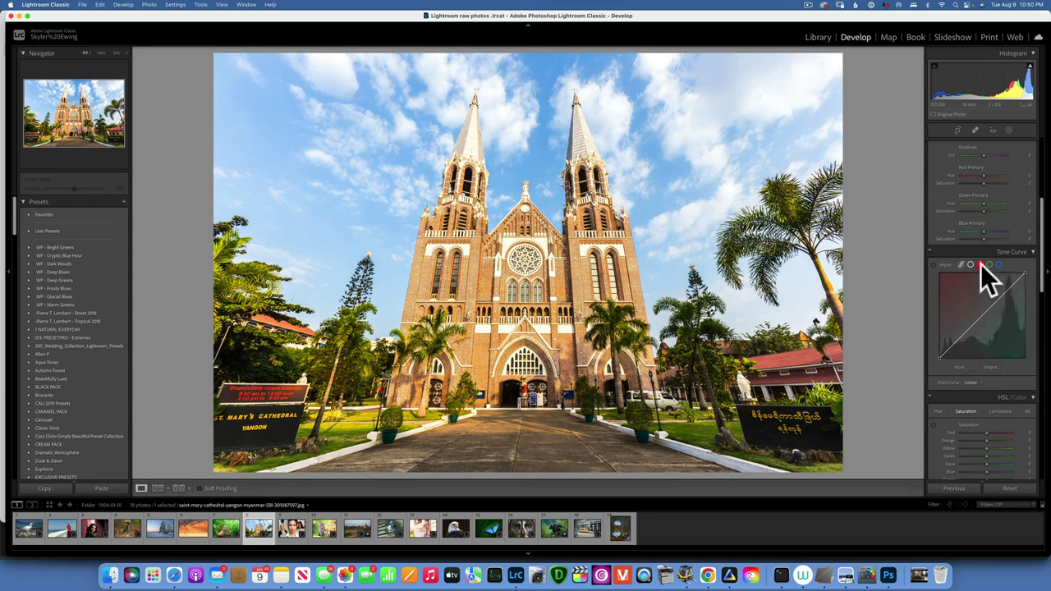
click(983, 314)
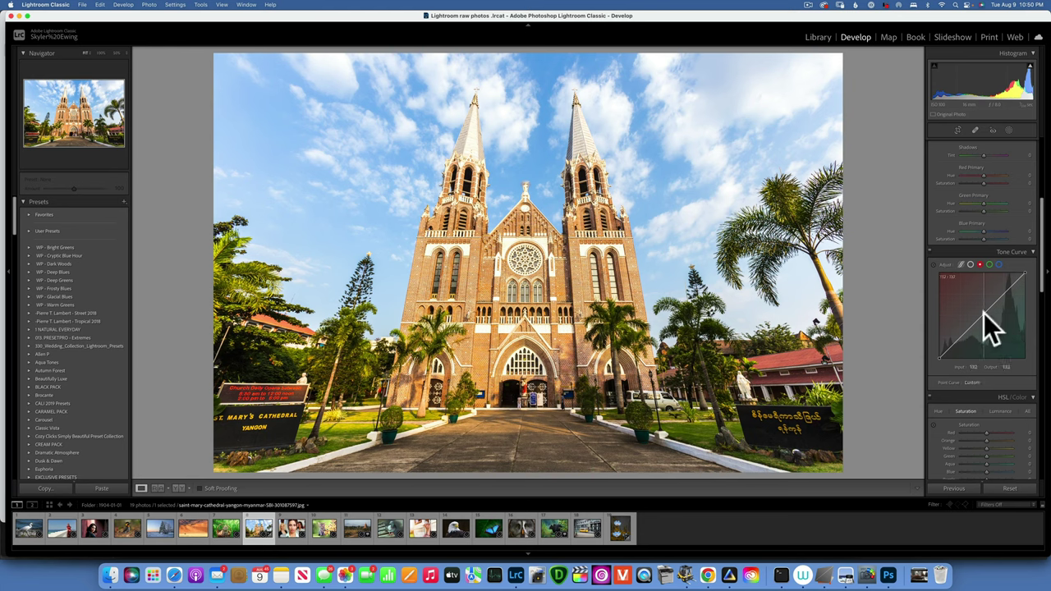
mouse_move(984, 313)
mouse_down()
mouse_move(971, 303)
mouse_move(991, 321)
mouse_up()
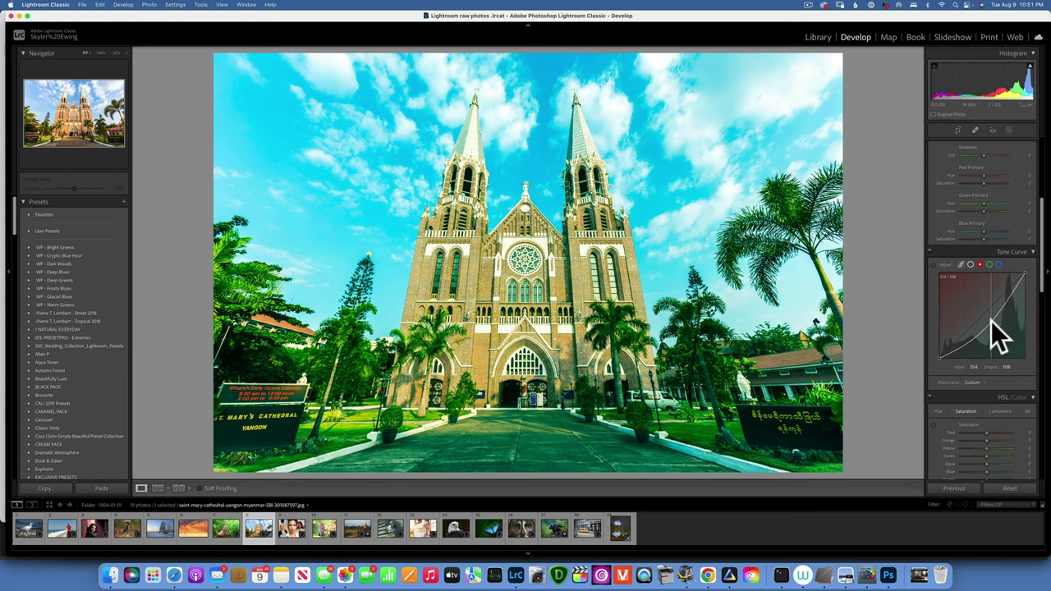
mouse_move(992, 321)
mouse_down()
mouse_move(979, 297)
mouse_move(999, 323)
mouse_up()
double_click(1000, 323)
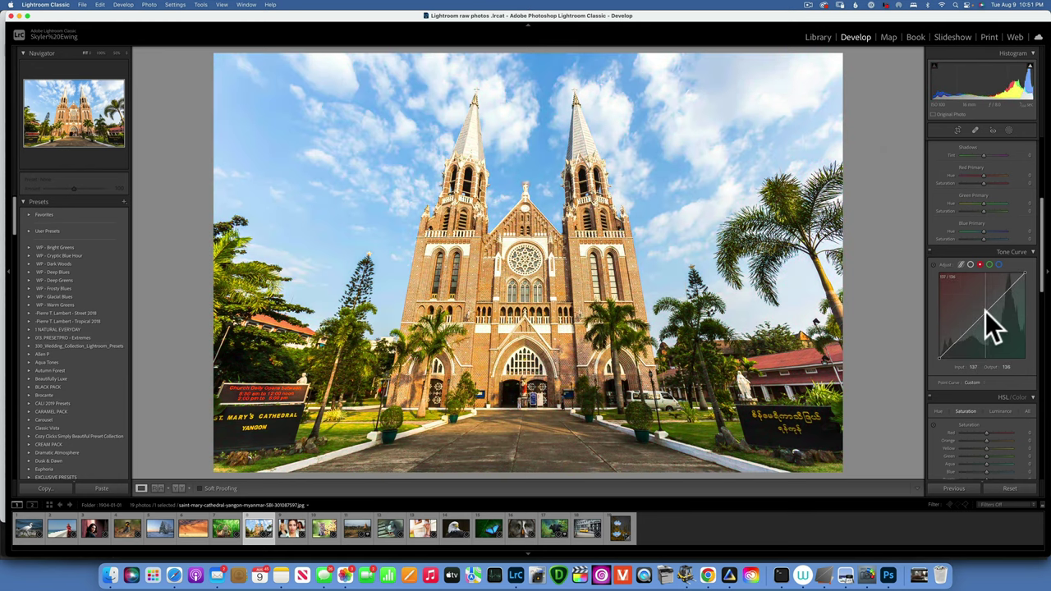
Pull the Green channel curve down to about input 251, output 115 to turn the photo magenta.
click(989, 265)
drag(985, 311, 1032, 328)
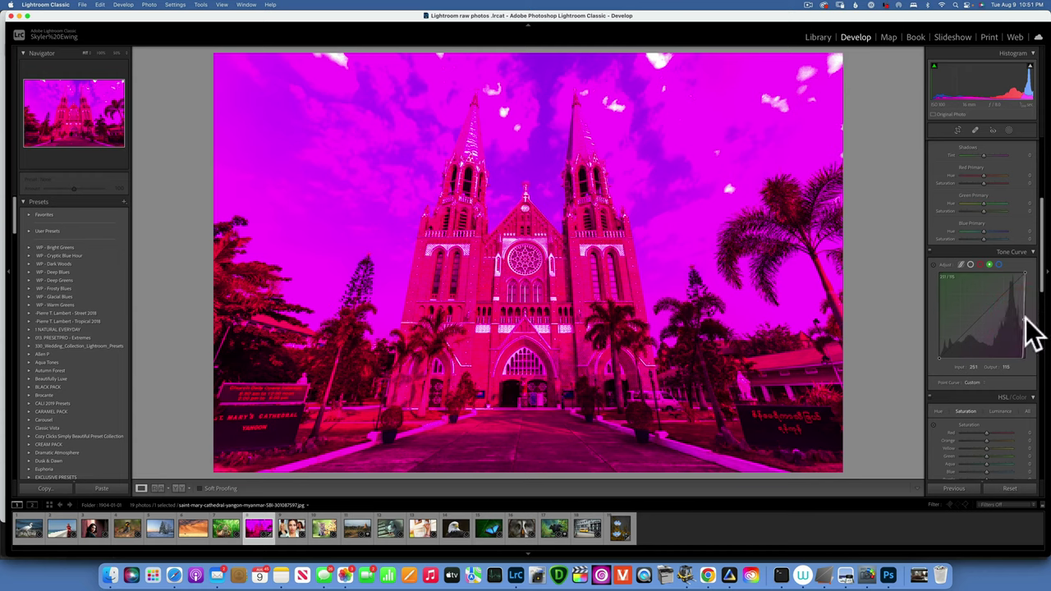
Reset the green tone curve to linear, and try pulling down the blue curve's midtones before resetting that channel too.
double_click(1024, 321)
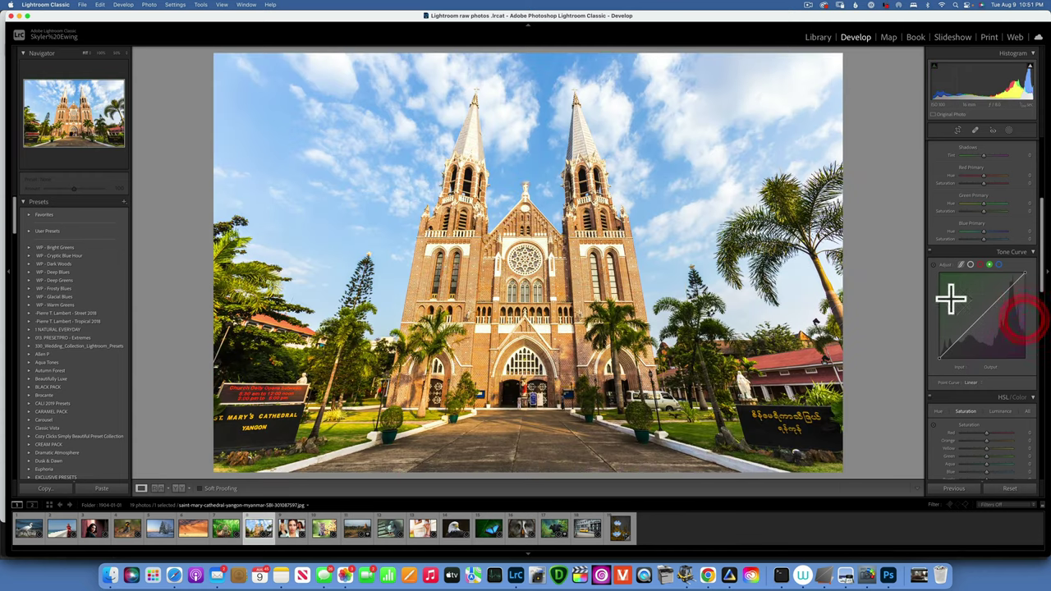
click(999, 265)
mouse_move(1002, 312)
mouse_down()
mouse_move(976, 321)
mouse_move(970, 298)
mouse_move(994, 324)
mouse_up()
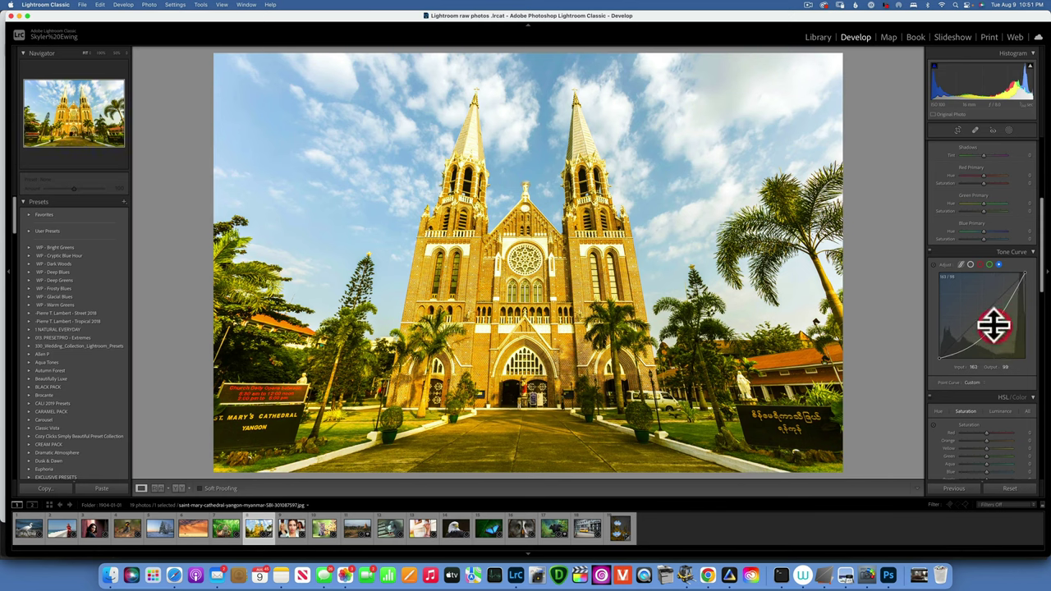
double_click(994, 324)
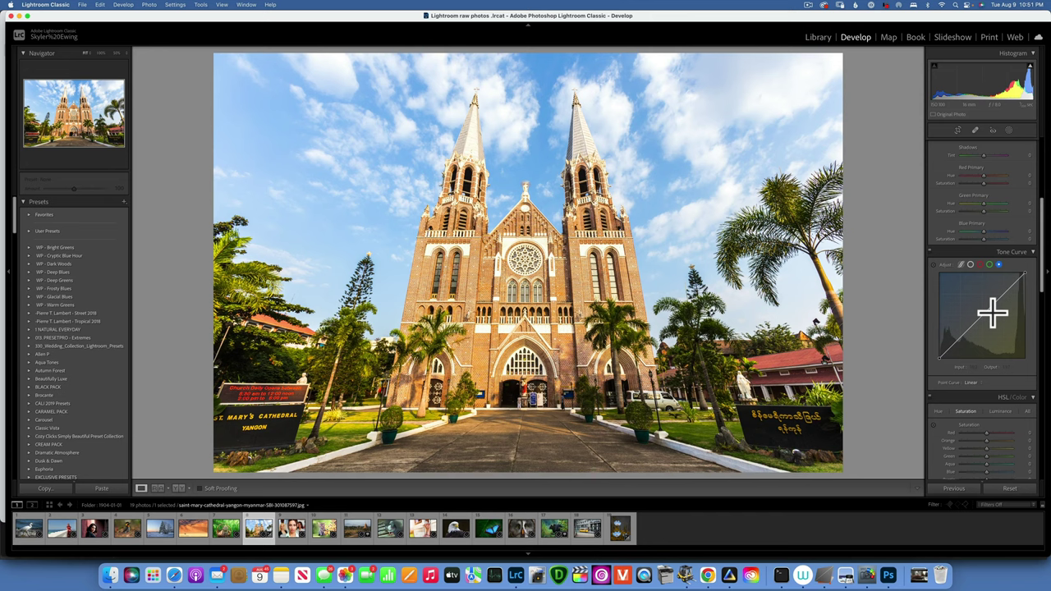
Open the brown bear photo from the filmstrip with the HSL and Color Grading controls in view.
scroll(993, 312, down, 5)
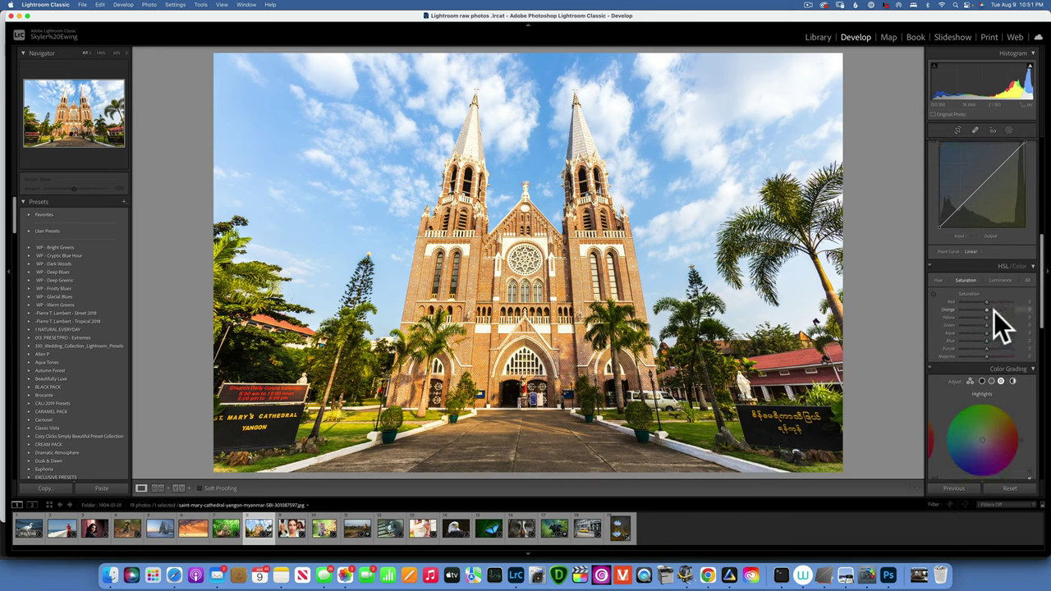
scroll(994, 310, down, 2)
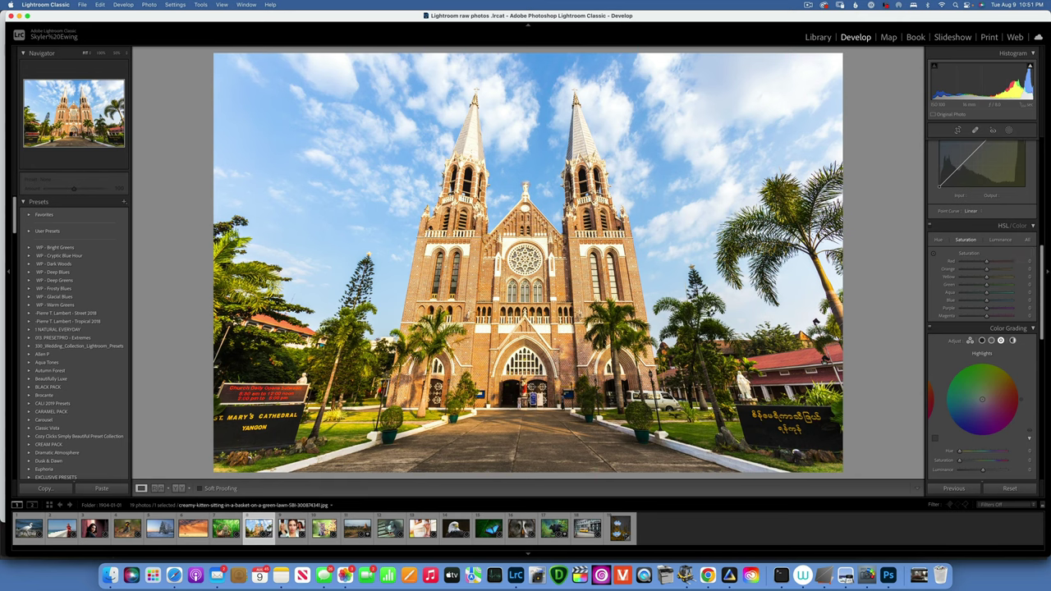
click(551, 526)
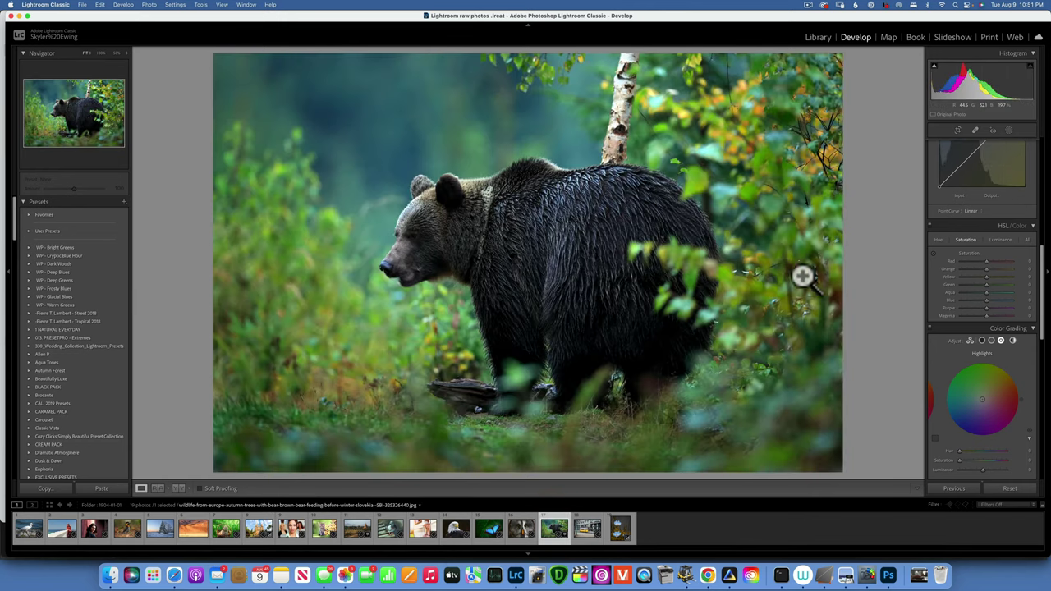
Try HSL hue shifts of -100 for green, -64 for yellow and -33 for orange on the bear photo, and reset them.
click(938, 239)
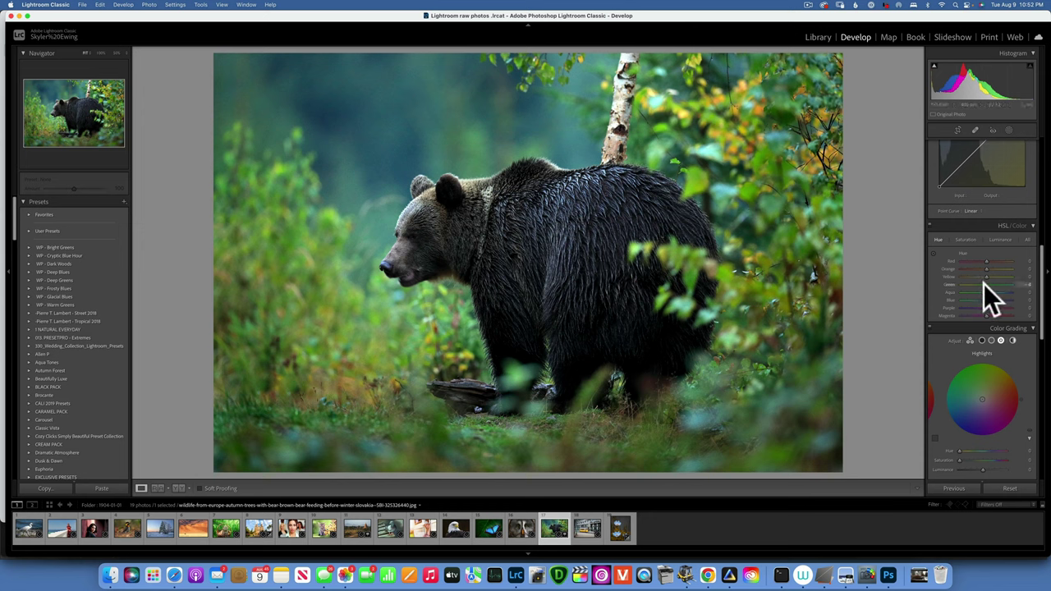
drag(984, 284, 961, 281)
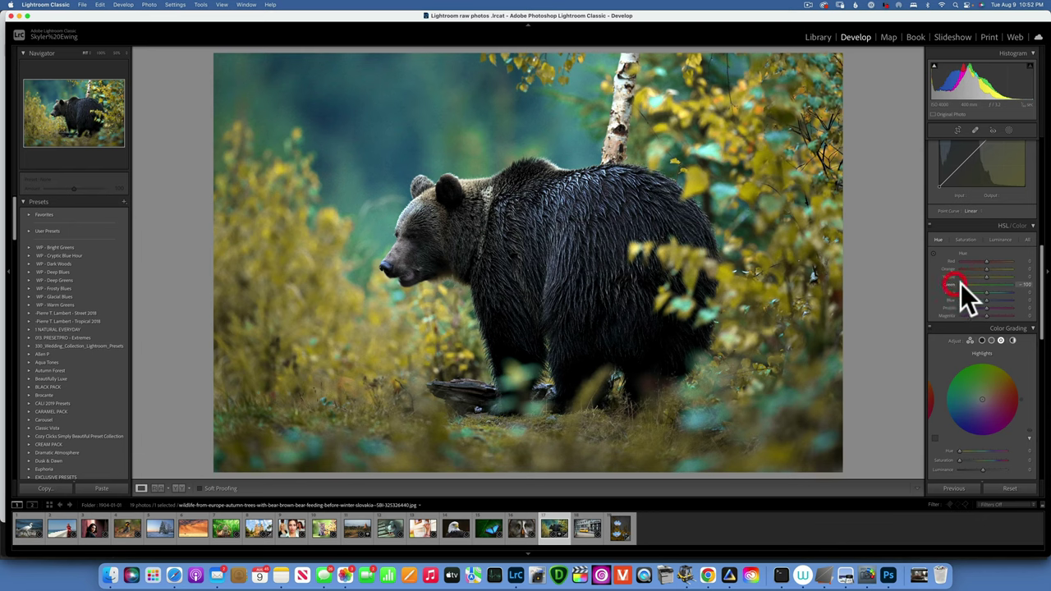
drag(961, 282, 939, 282)
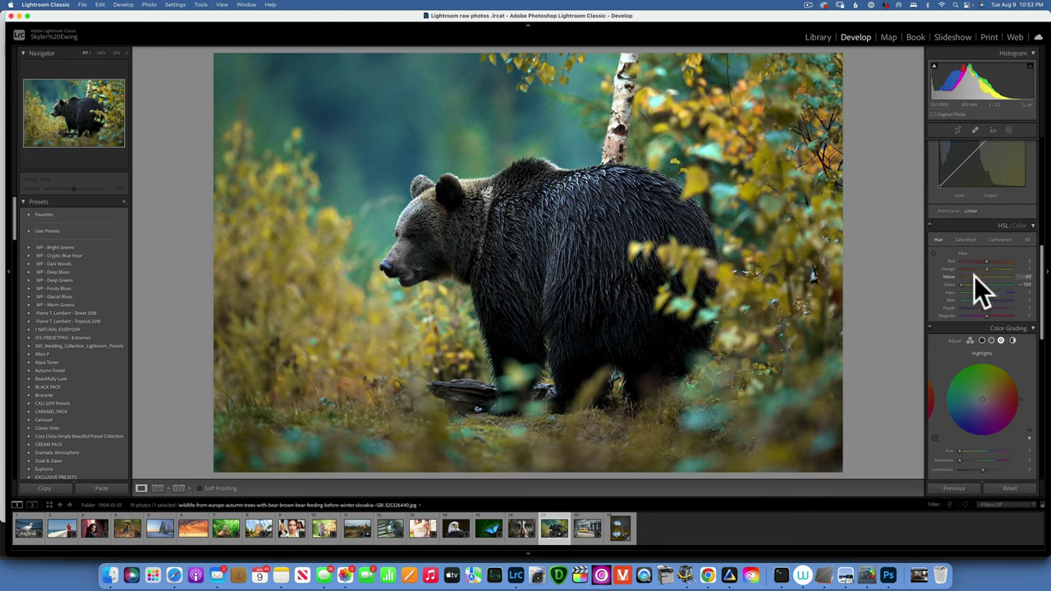
click(969, 276)
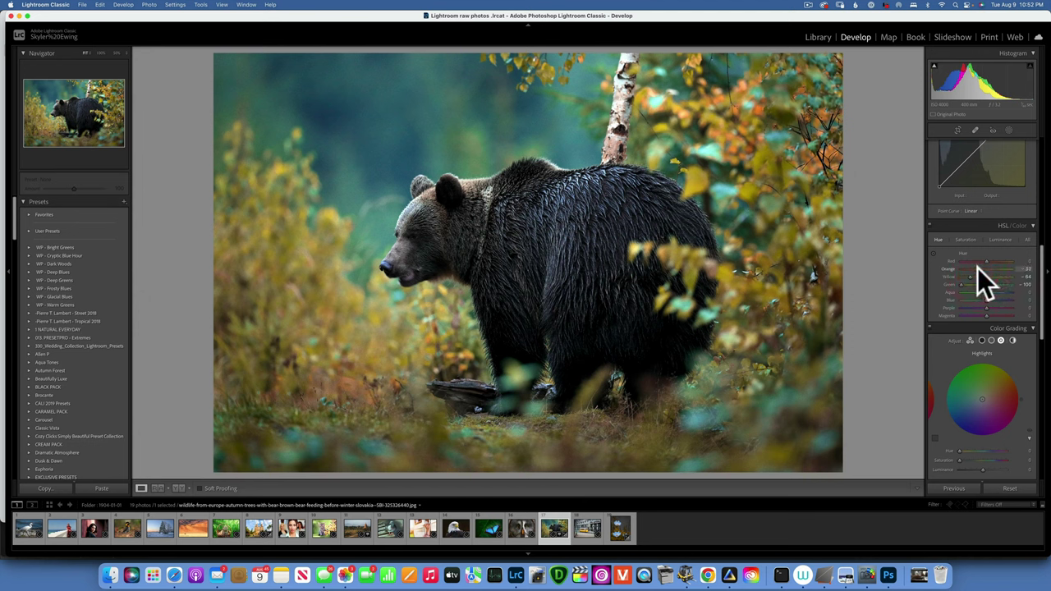
text(-33)
key(Return)
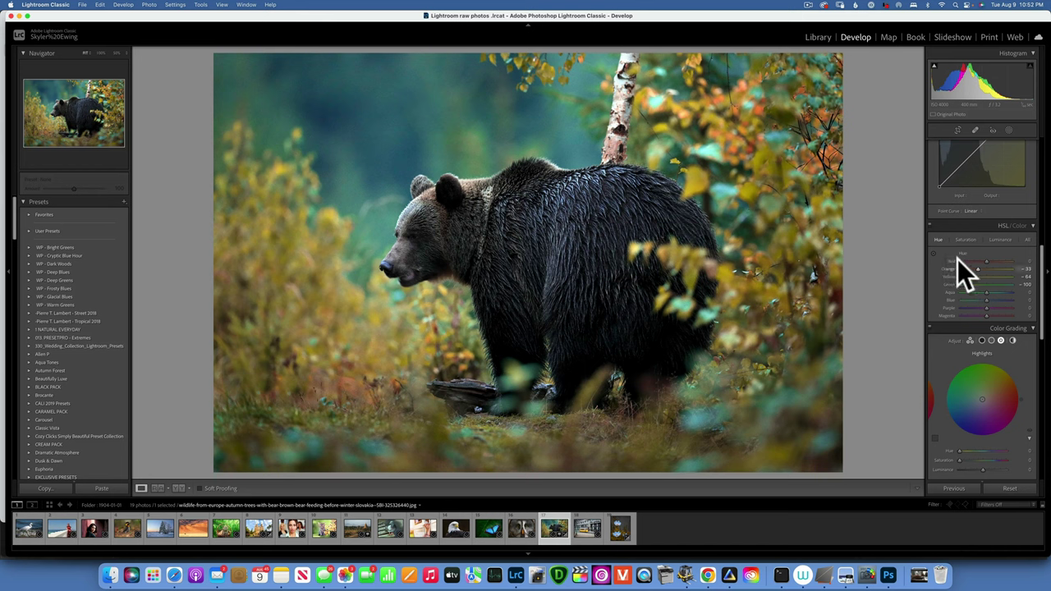
click(1010, 488)
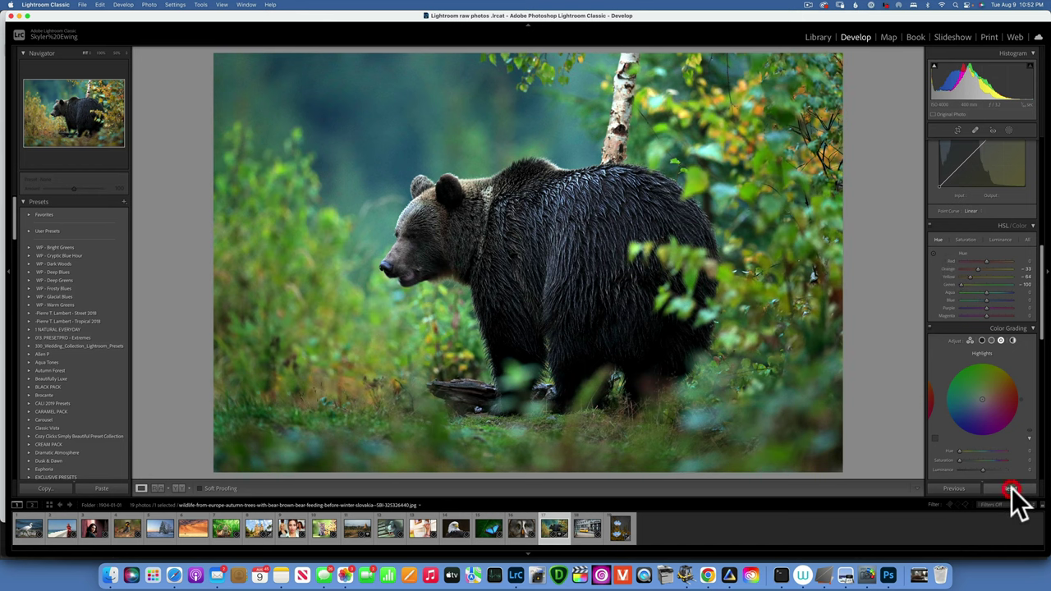
Try raising the blue saturation and lowering the green luminance in HSL, returning each slider to its default.
click(965, 239)
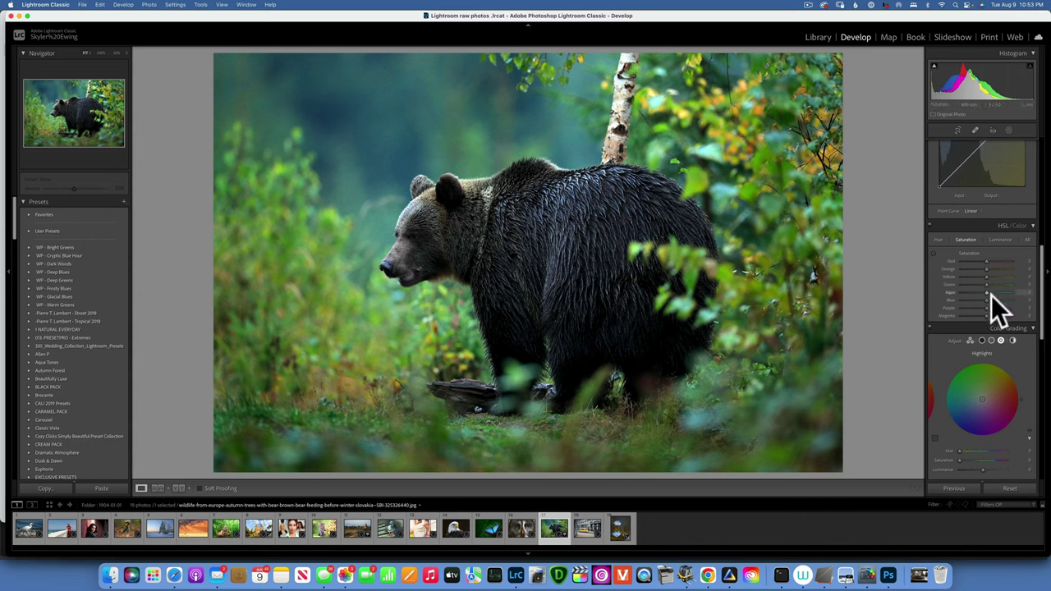
drag(986, 299, 1012, 300)
double_click(949, 299)
click(999, 239)
drag(985, 283, 958, 282)
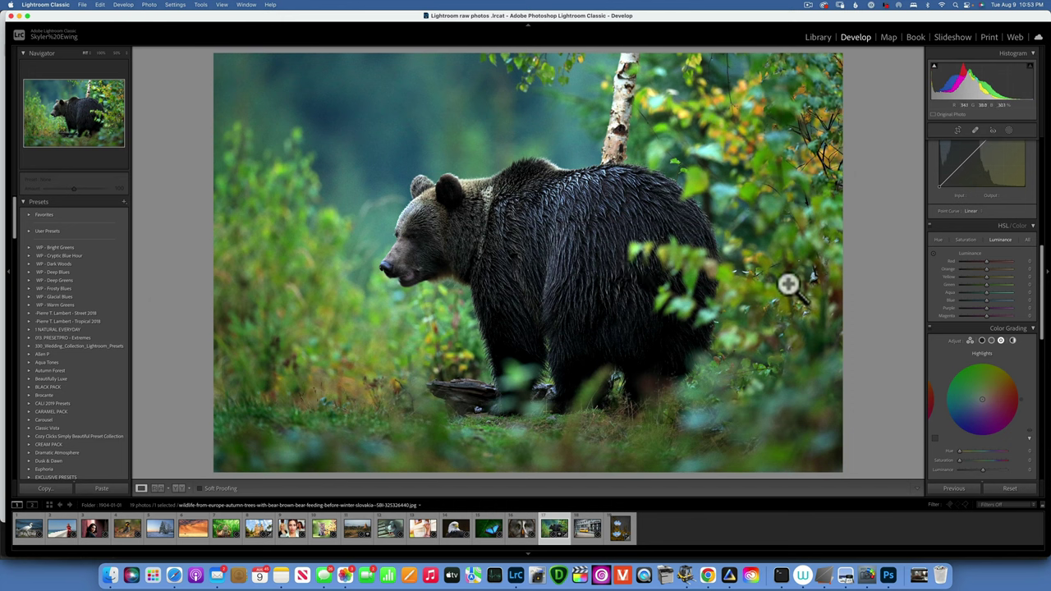
Create a Select Subject mask on the bear and expand the mask's components.
click(1010, 130)
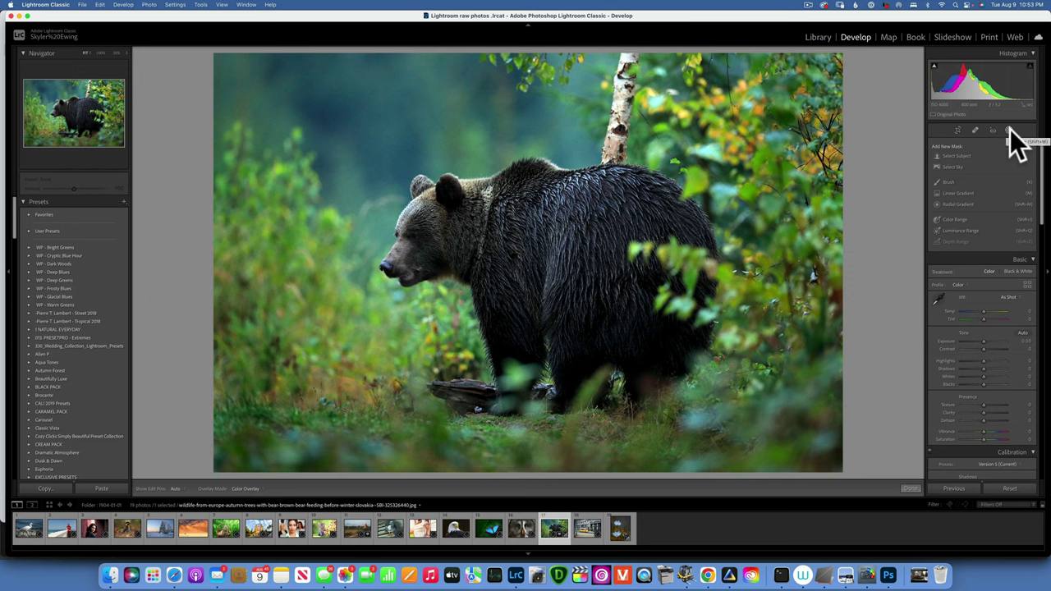
click(952, 155)
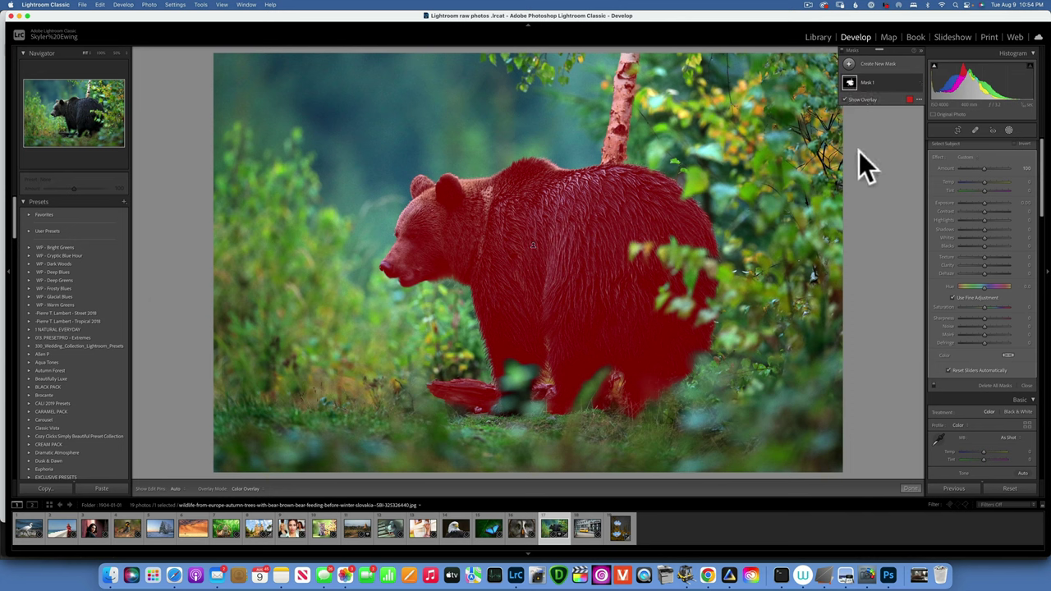
click(851, 81)
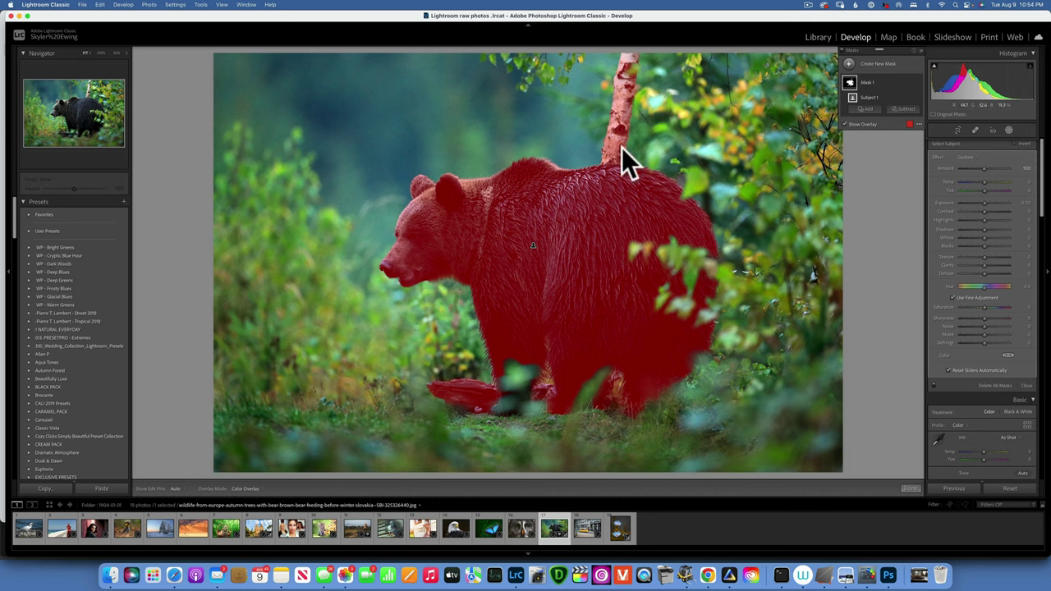
Subtract the upper part of the birch trunk from the bear mask with a size 9 brush and Auto Mask on.
click(907, 109)
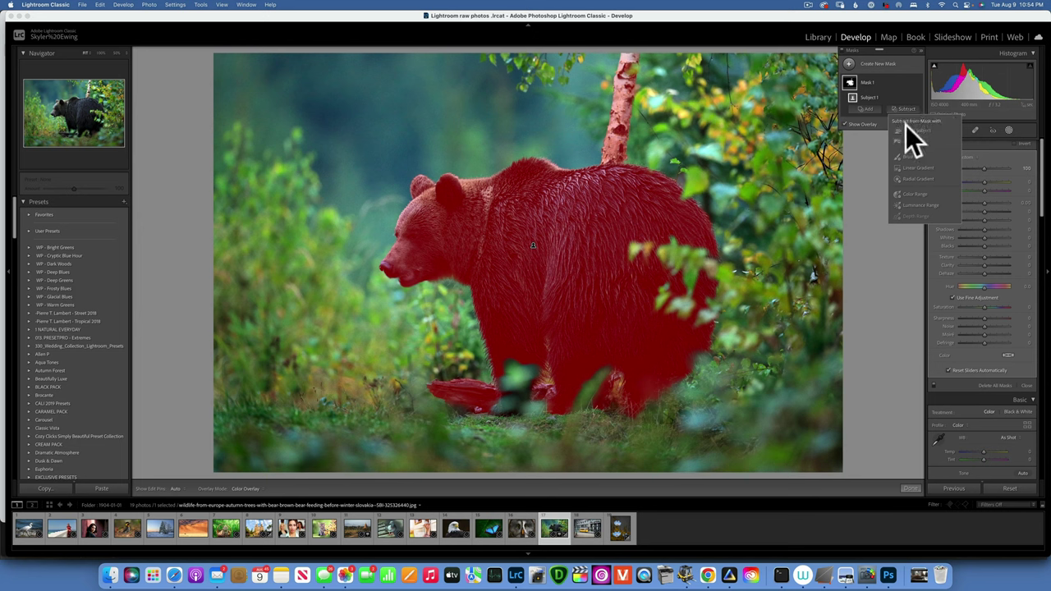
click(909, 157)
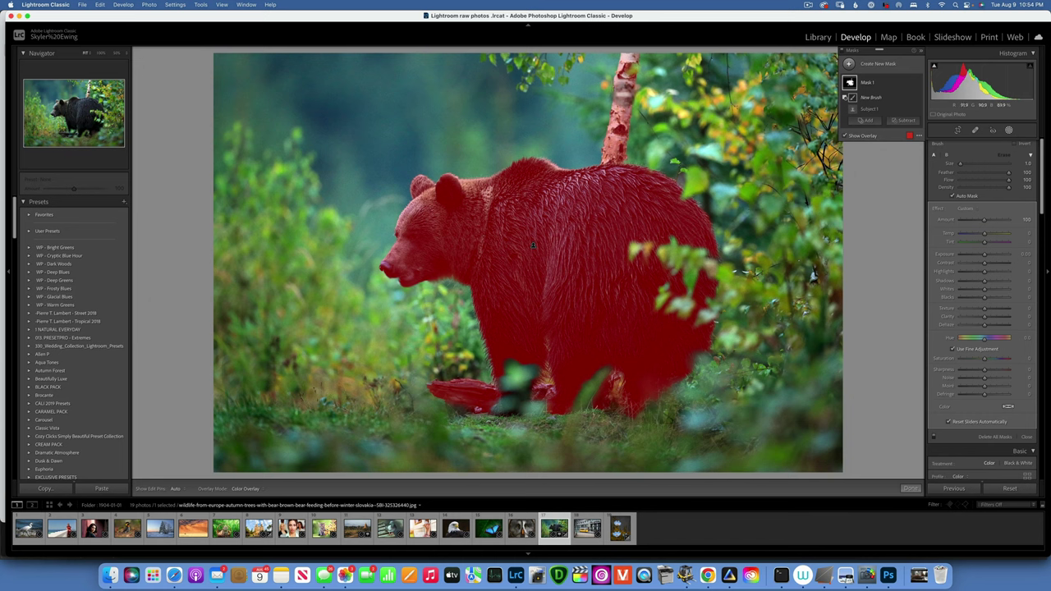
key(bracketright)
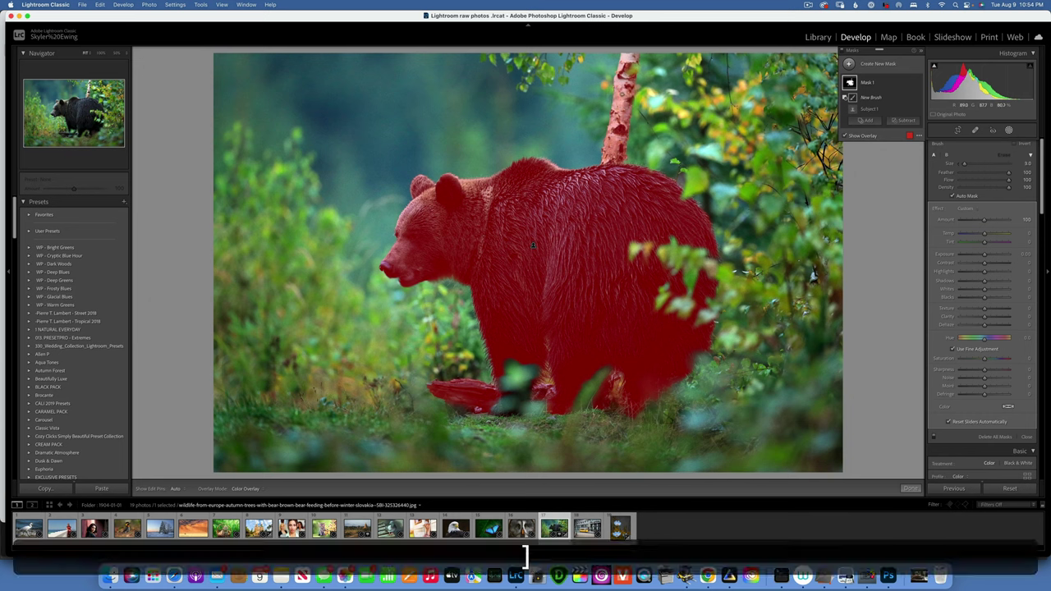
key(h)
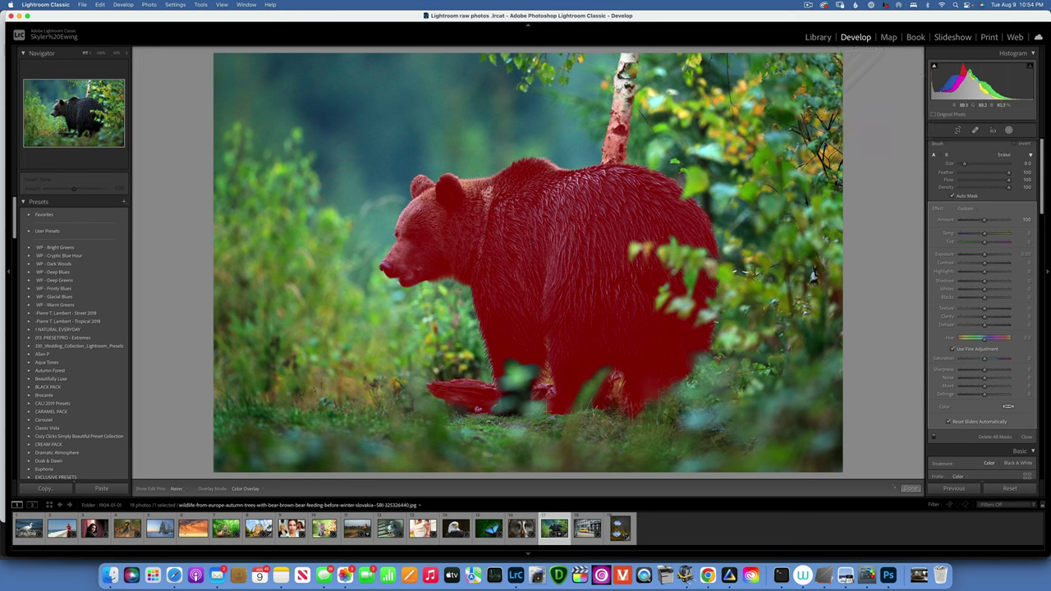
key(h)
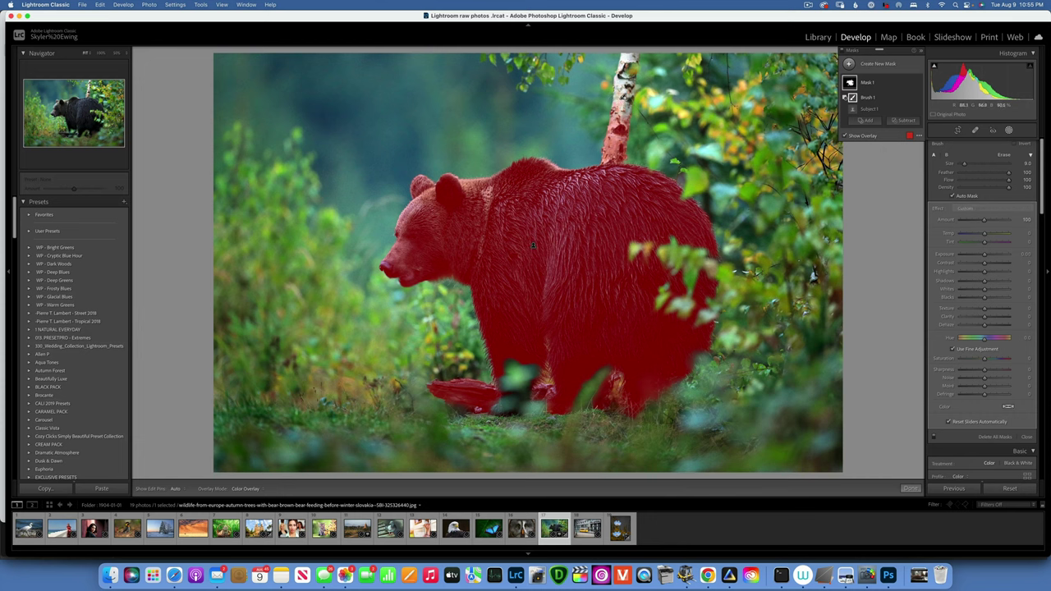
key(h)
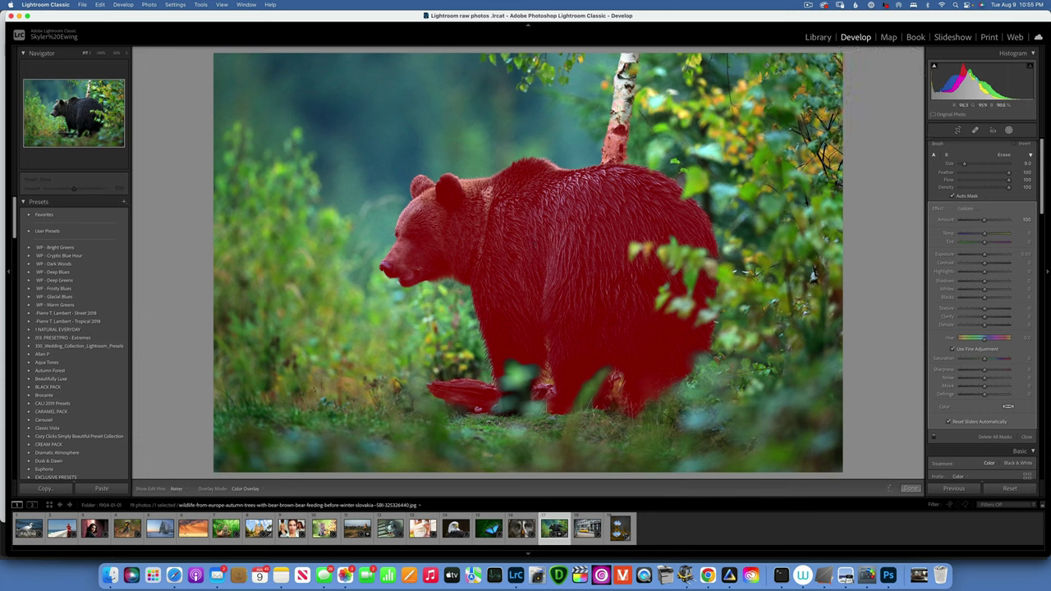
key(h)
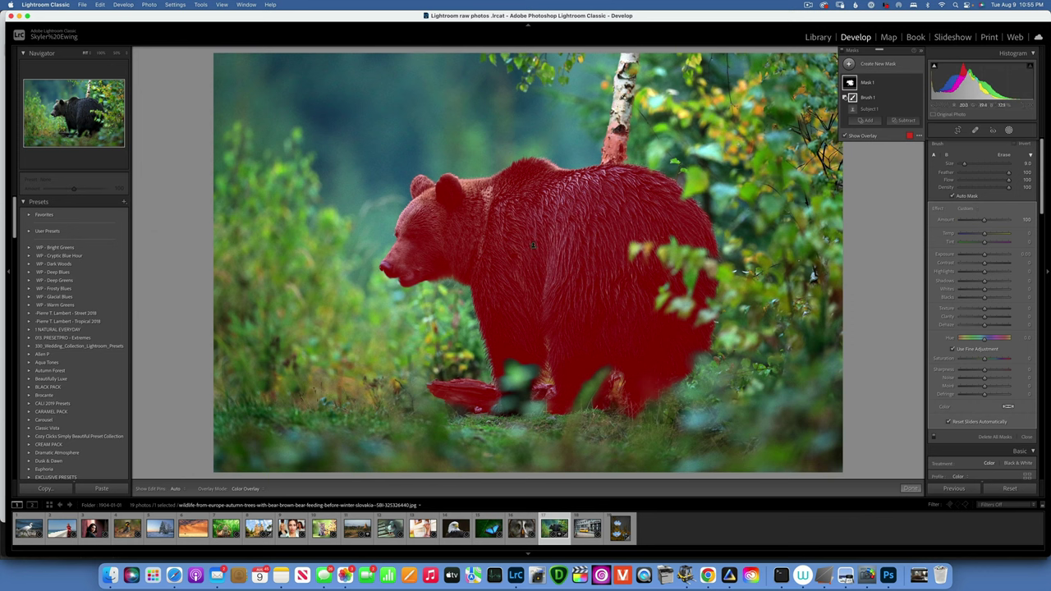
Turn off Auto Mask and brush the remaining lower birch trunk out of the bear mask.
click(953, 196)
key(h)
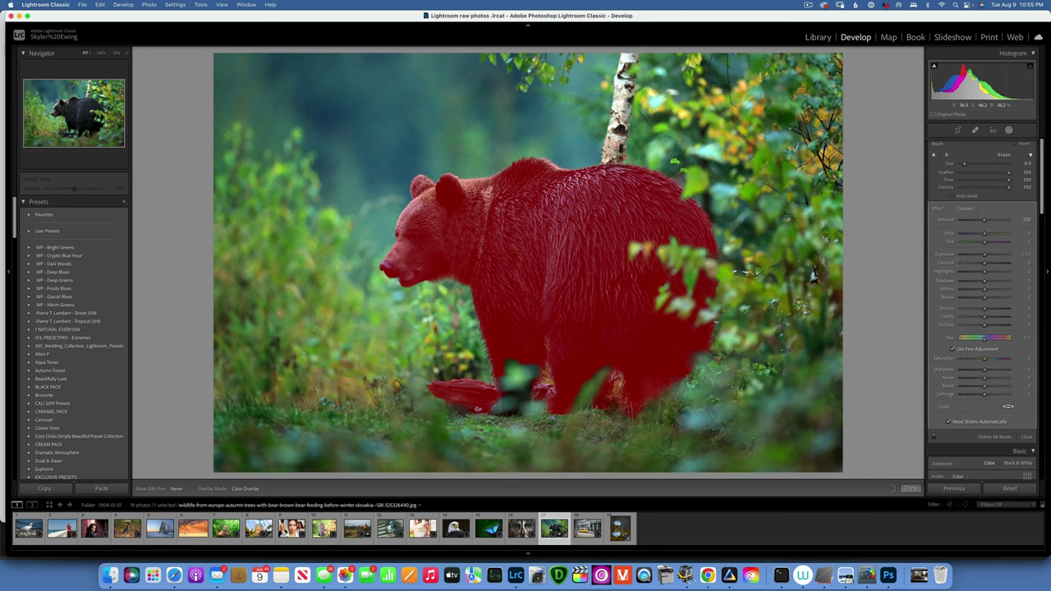
key(h)
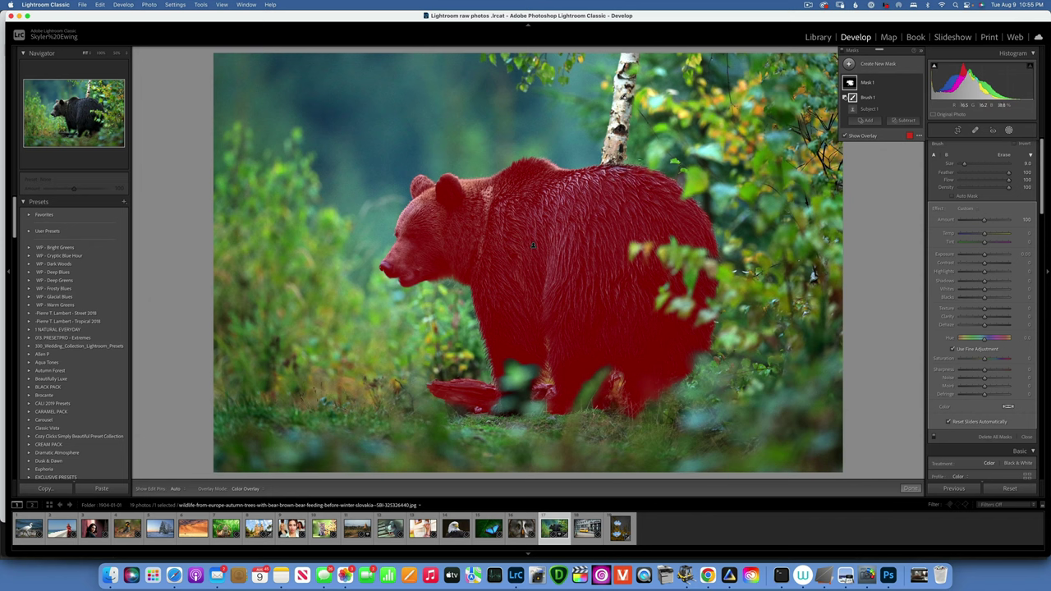
Add a small brush to the mask and paint back the bear's back just below the birch trunk.
click(869, 120)
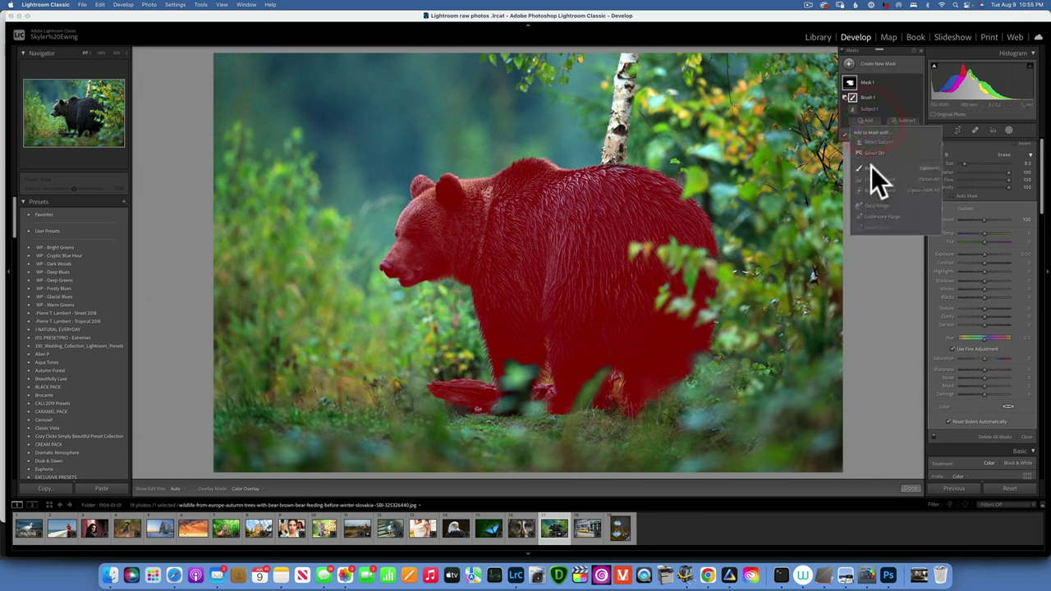
click(872, 166)
key([)
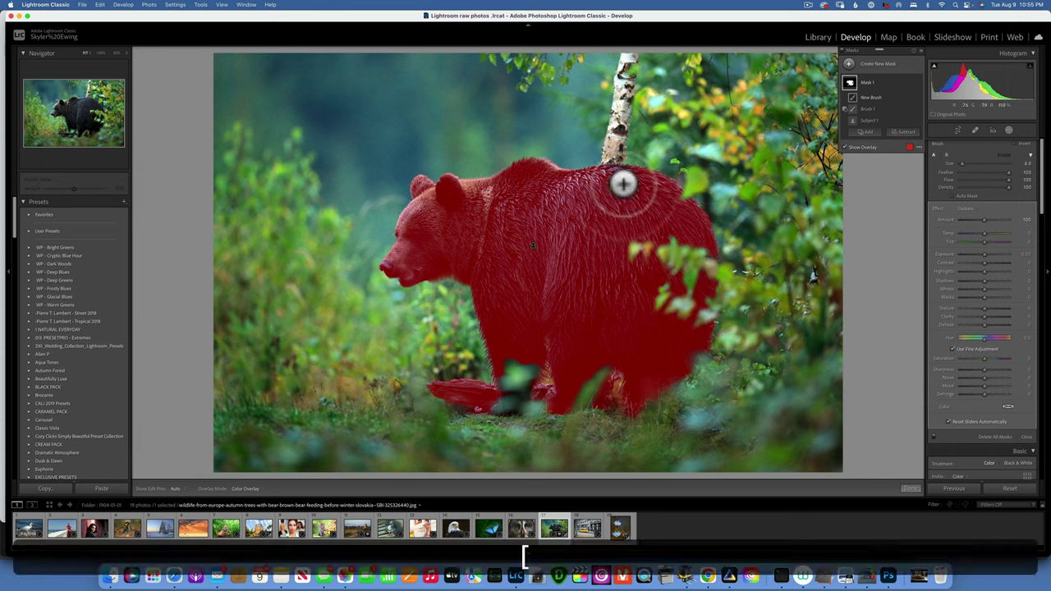
mouse_move(608, 170)
mouse_down()
mouse_move(615, 148)
mouse_move(639, 174)
mouse_up()
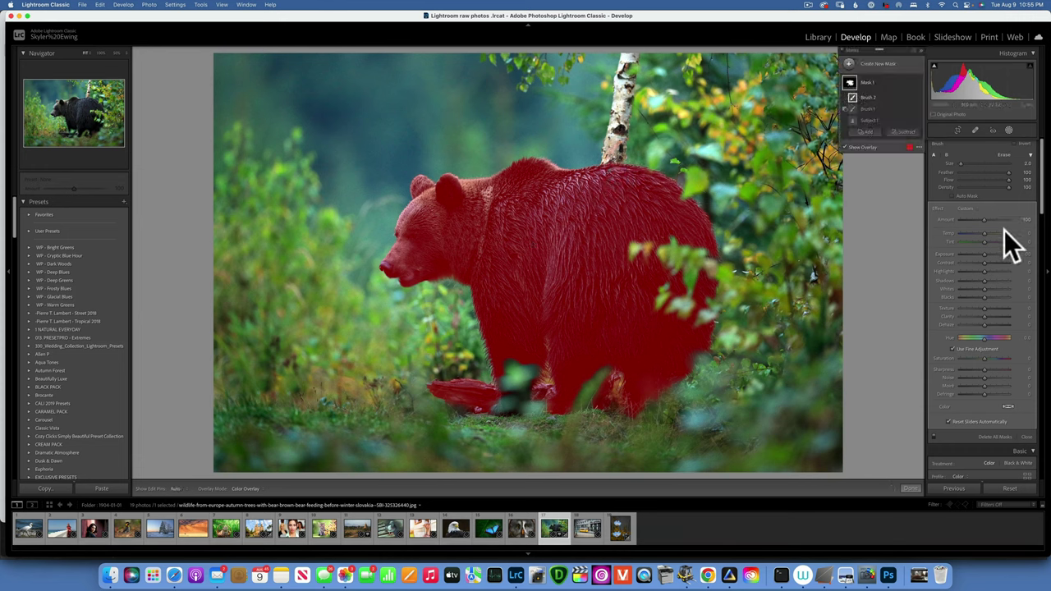
Brighten and warm the masked bear with Exposure and Temp, and reset all edits on the photo.
drag(983, 255, 1004, 228)
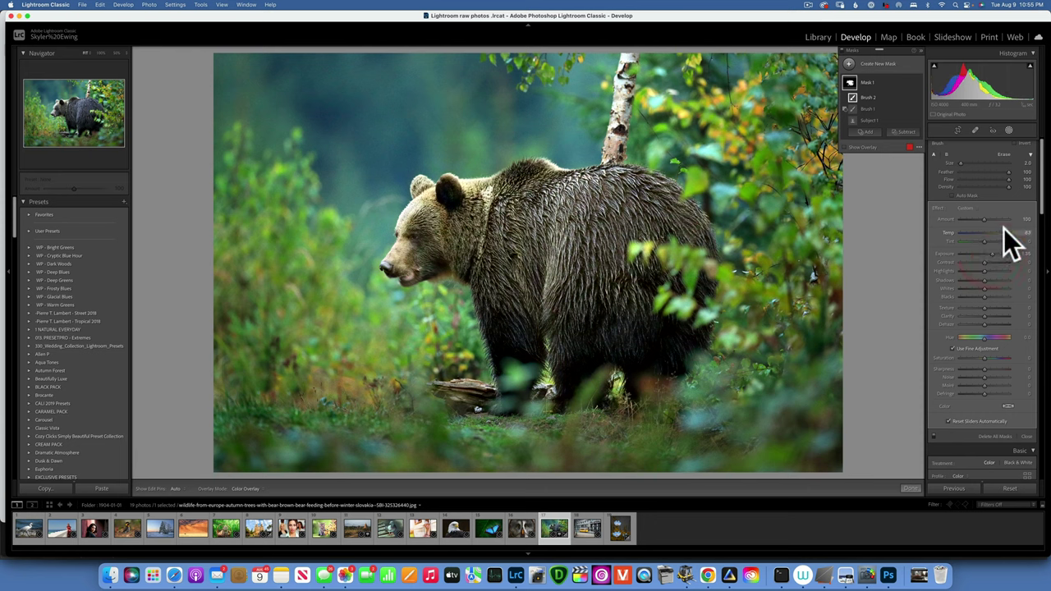
double_click(985, 229)
click(1013, 486)
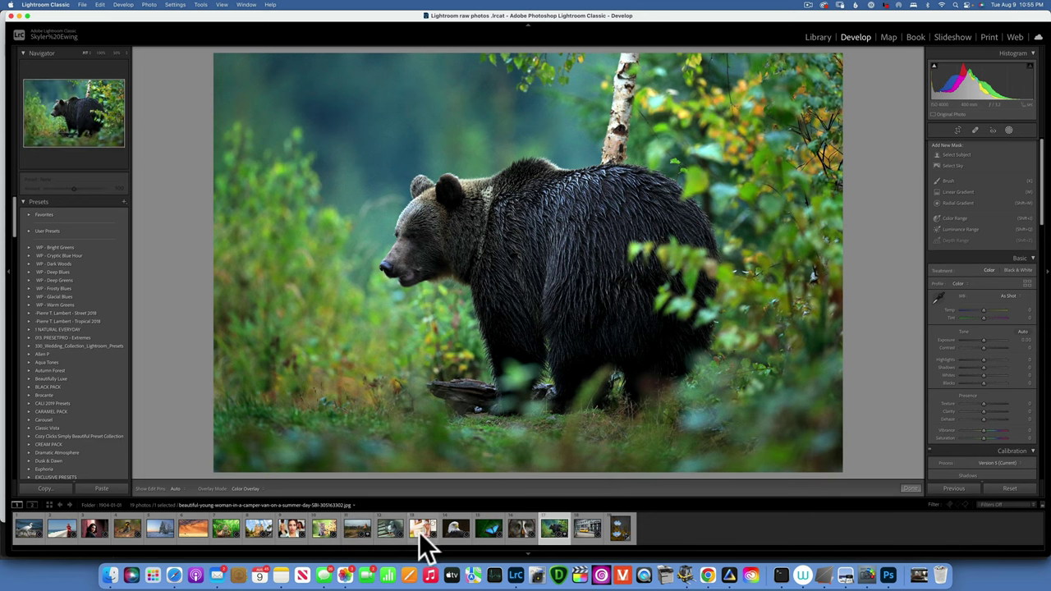
Open the blue morpho butterfly photo and create a Select Subject mask on the butterfly.
click(485, 528)
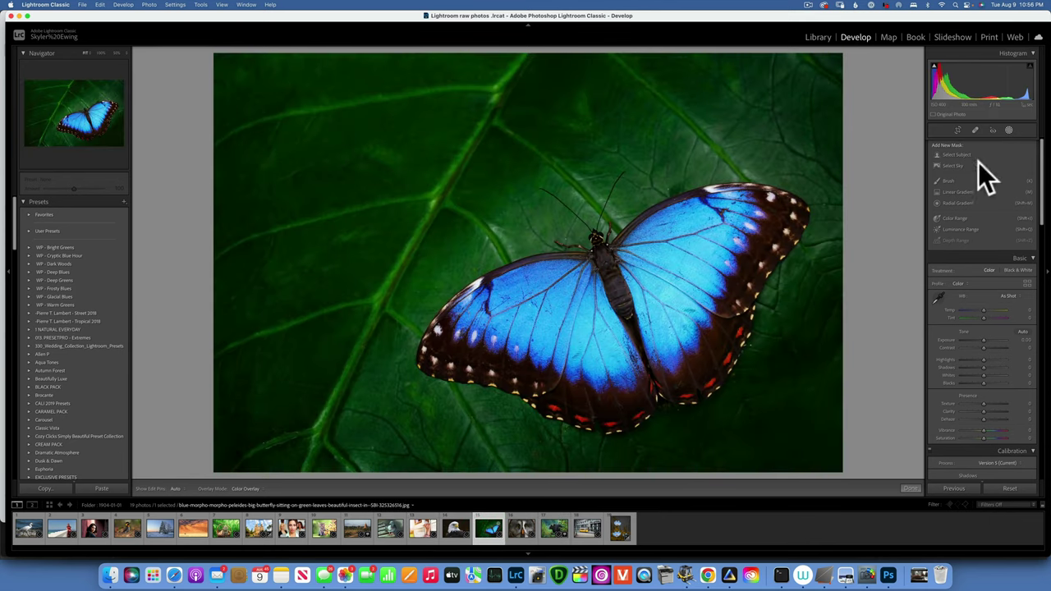
click(1008, 127)
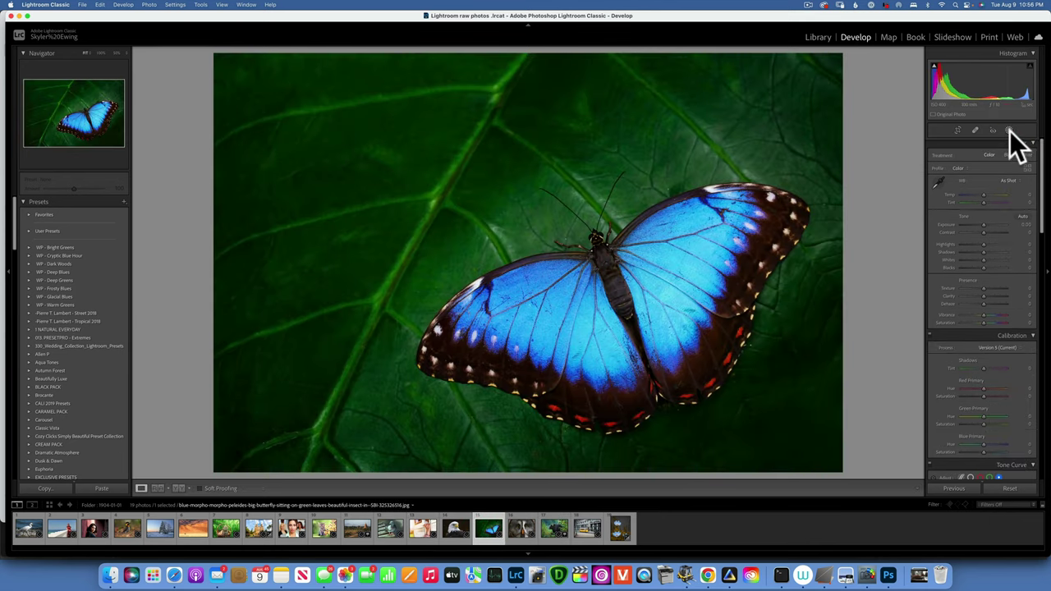
click(1010, 129)
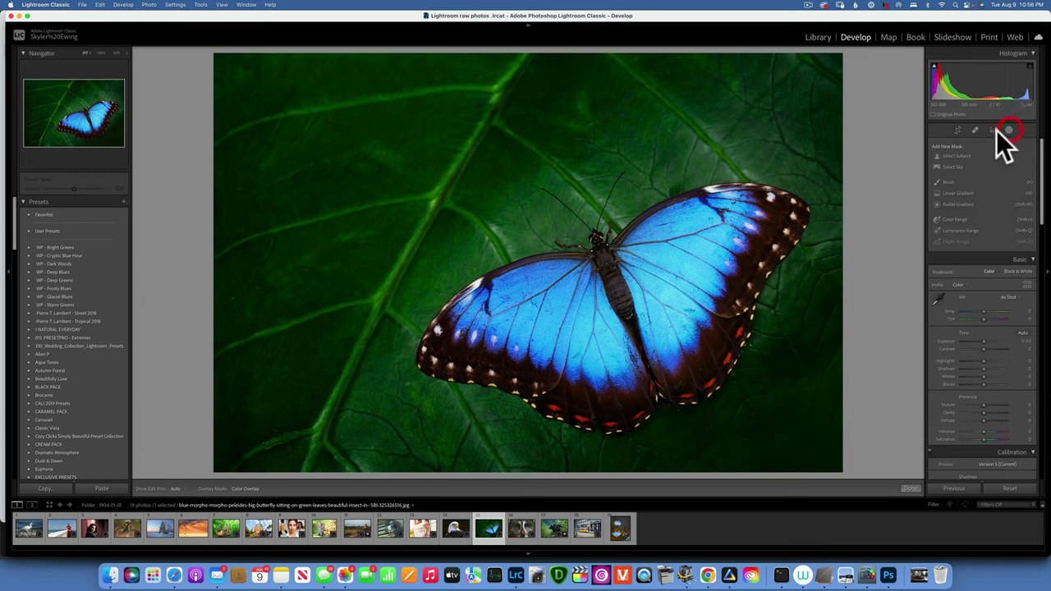
click(960, 156)
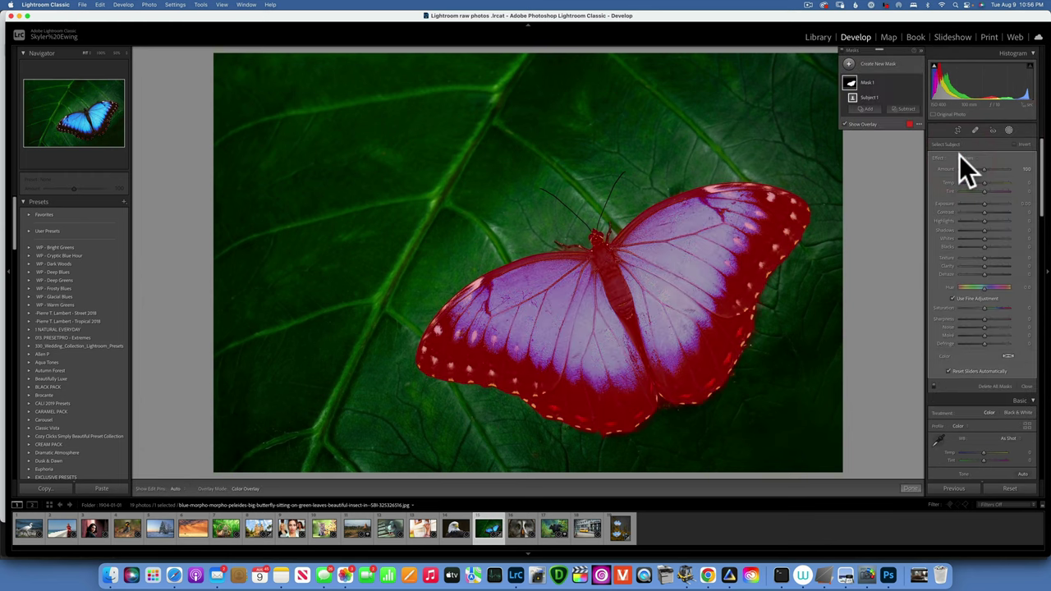
Adjust the Exposure of the masked butterfly and reset all edits on the photo.
mouse_move(987, 203)
mouse_down()
mouse_move(1000, 203)
mouse_move(989, 203)
mouse_up()
click(1009, 488)
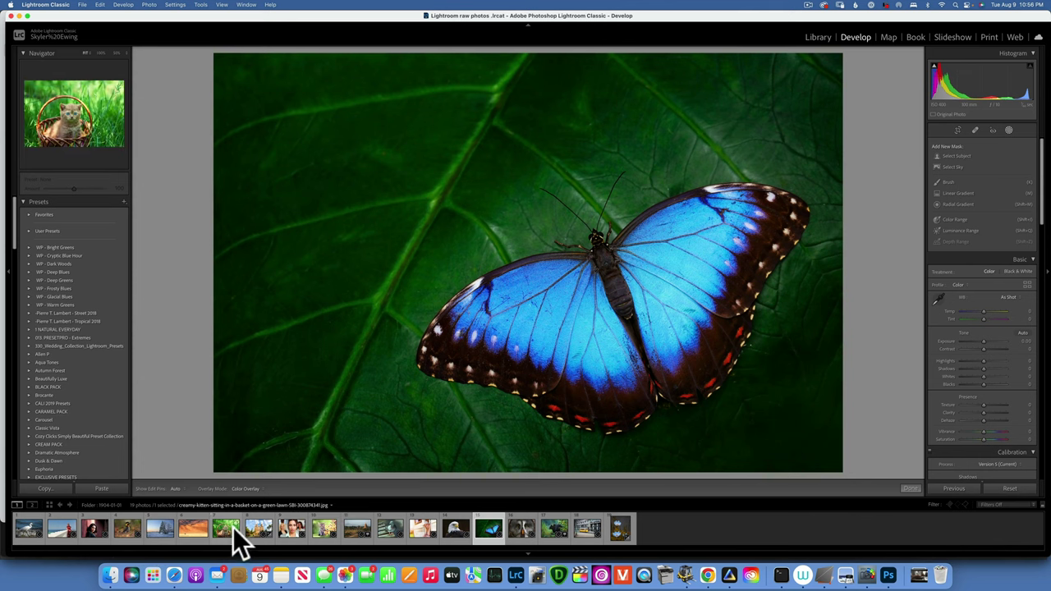
Open the photo of the kitten beside yellow flowers, mask the kitten with Select Subject, and set its Exposure to -0.27.
click(326, 529)
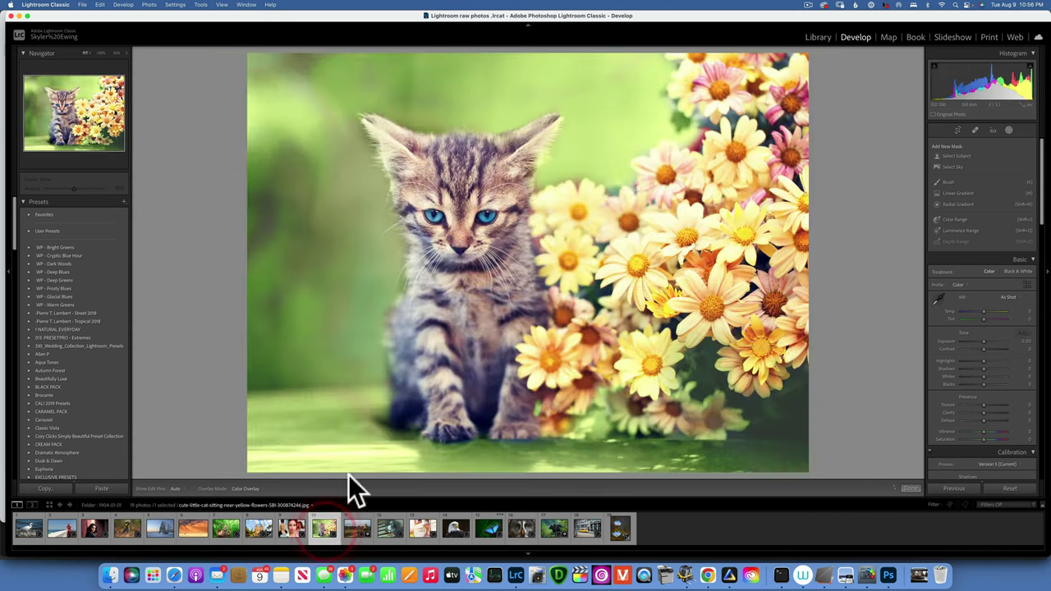
click(1010, 130)
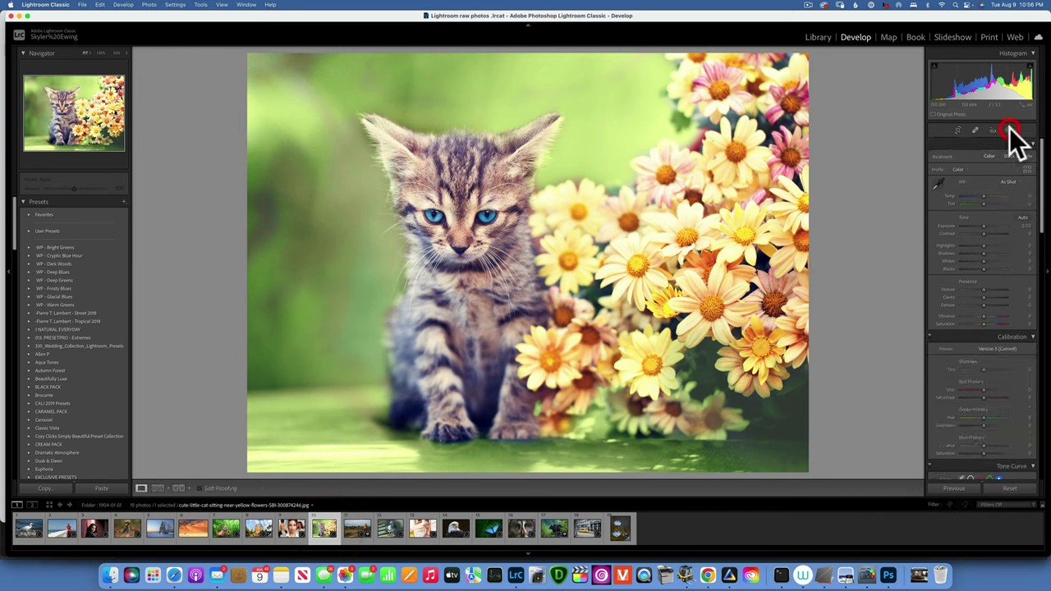
click(1009, 130)
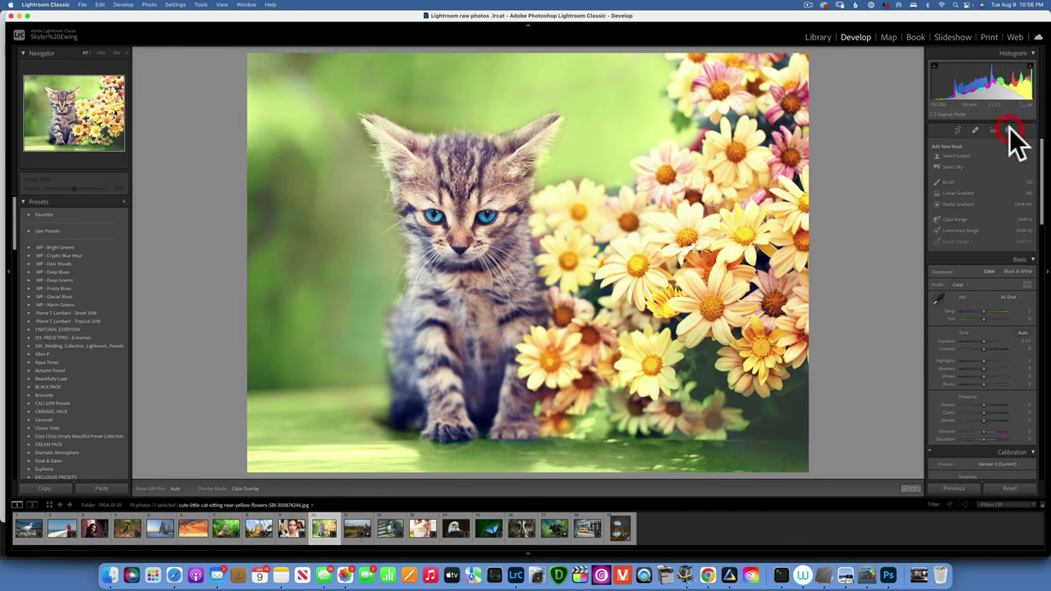
click(963, 156)
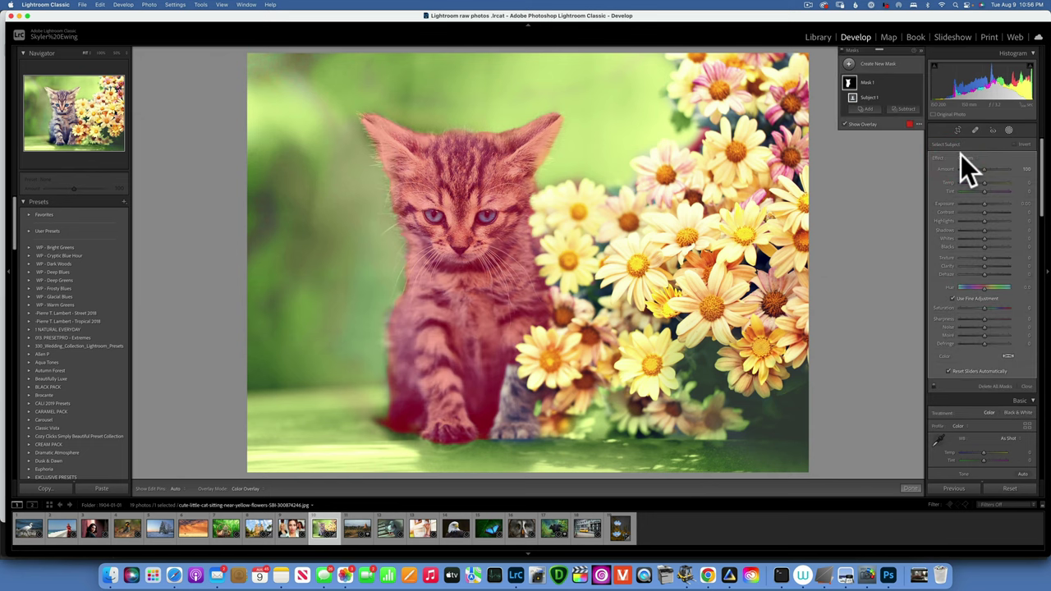
drag(985, 202, 988, 202)
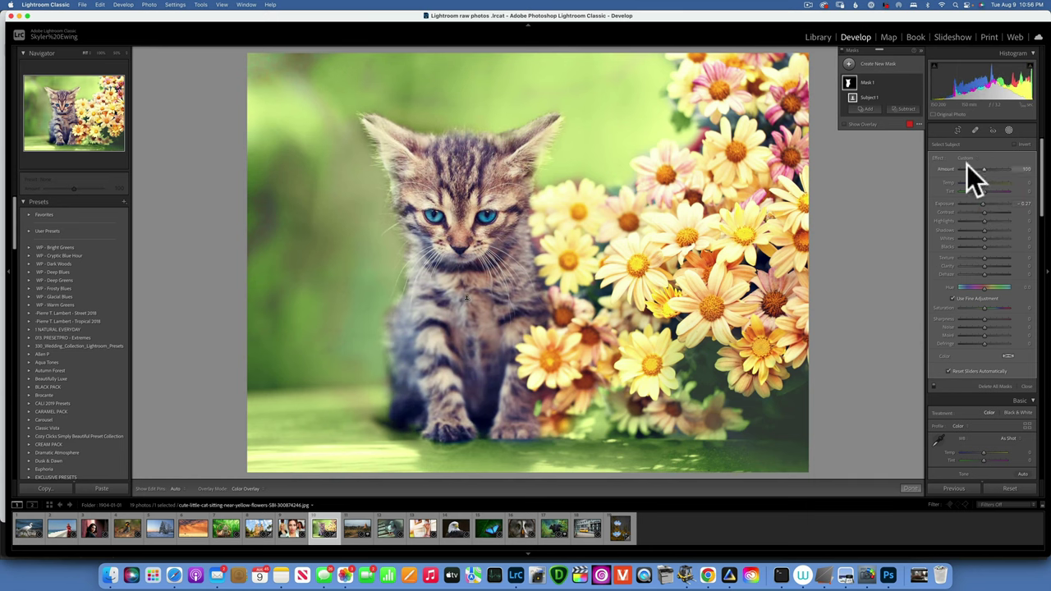
Add a size 2.0 brush to the kitten's mask, paint in the missing front paw, and reset the photo.
click(867, 108)
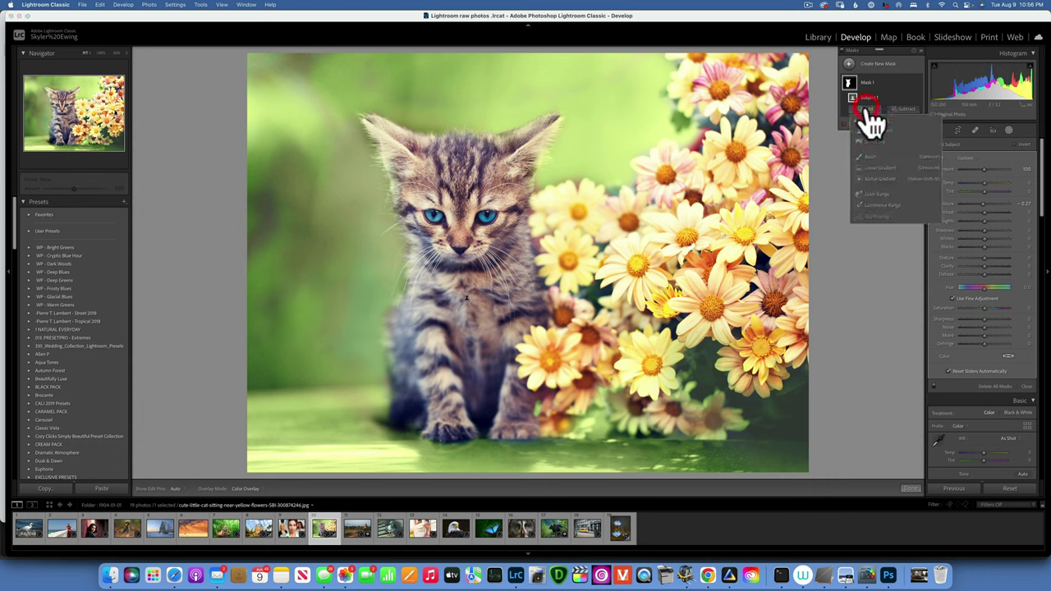
click(870, 156)
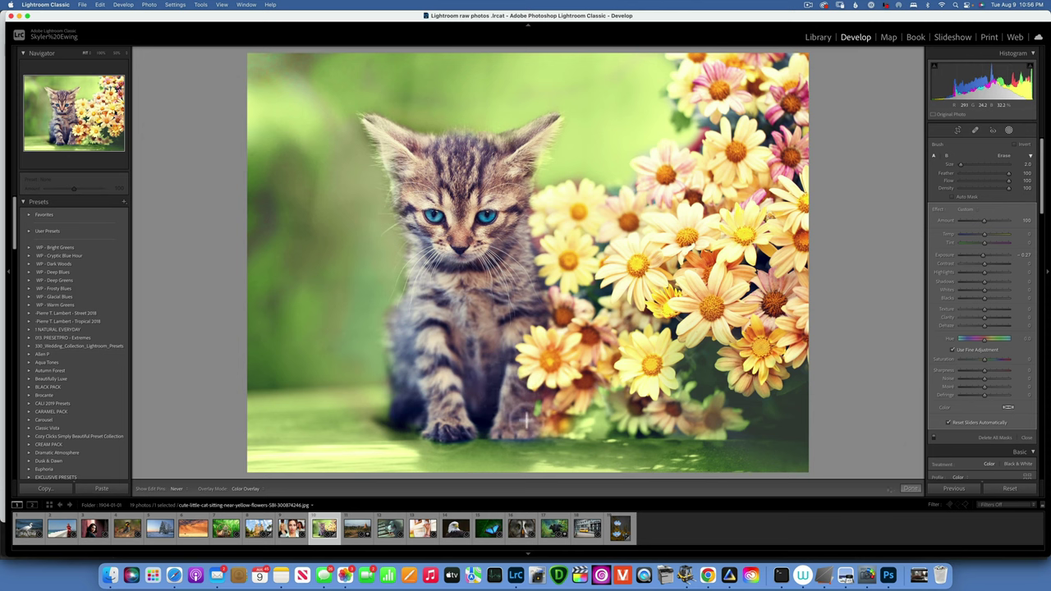
click(522, 423)
click(1010, 487)
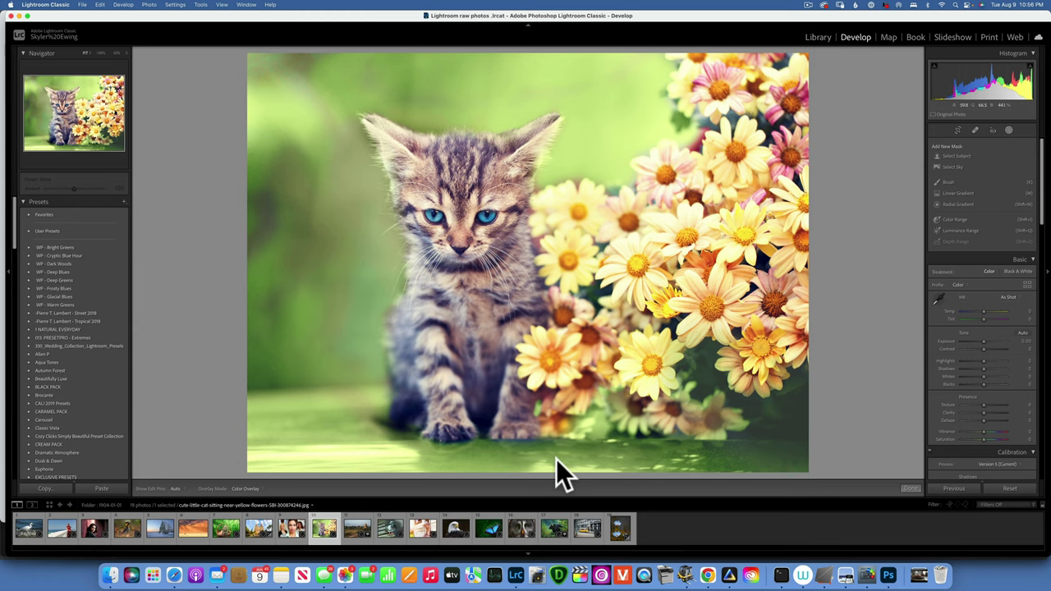
Open the Saint Mary cathedral photo in the Develop module and create a Select Sky mask.
click(259, 530)
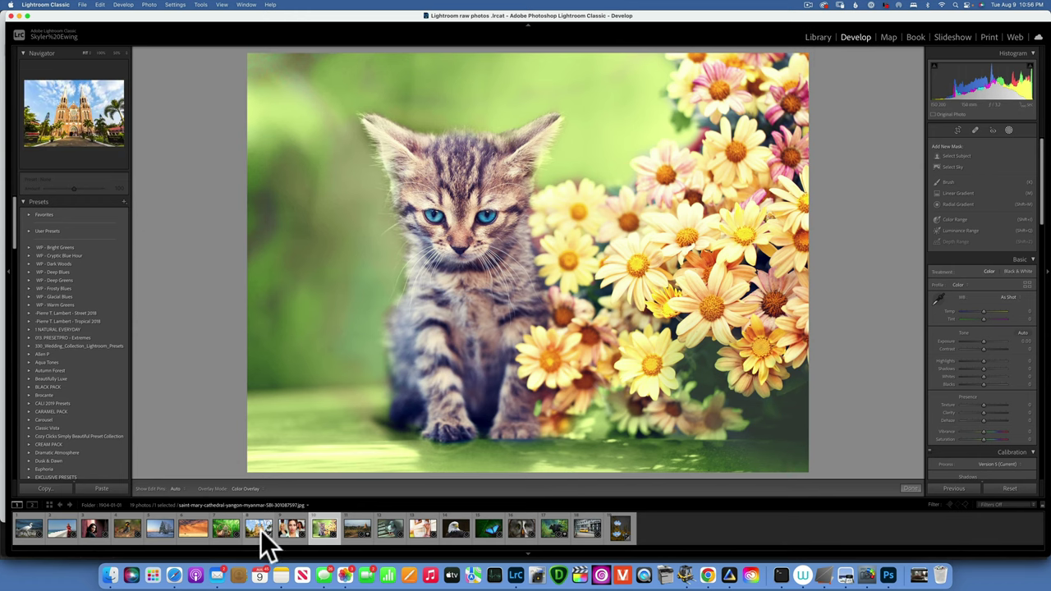
key(e)
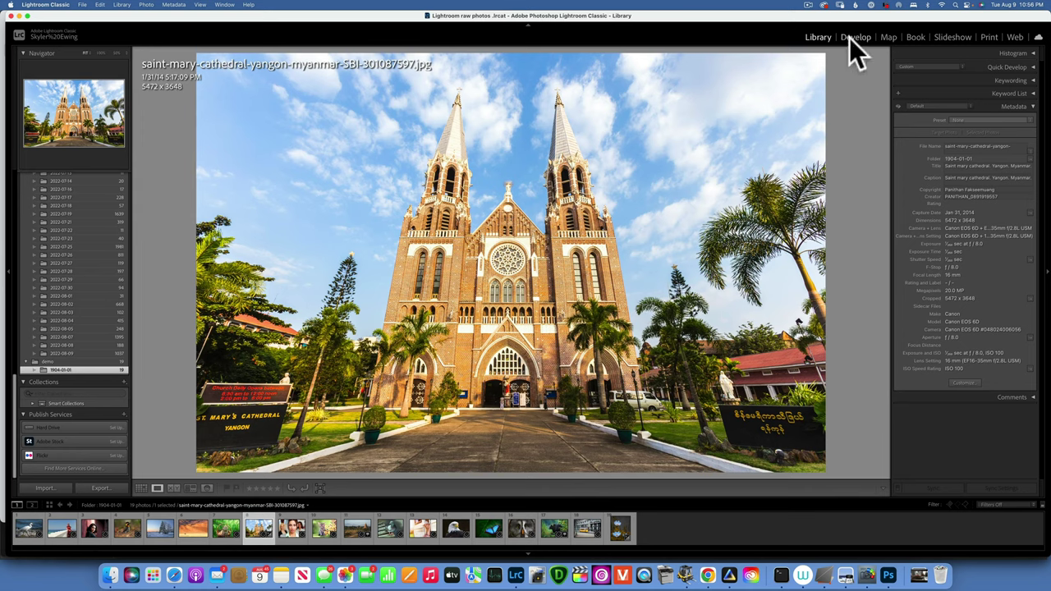
click(854, 37)
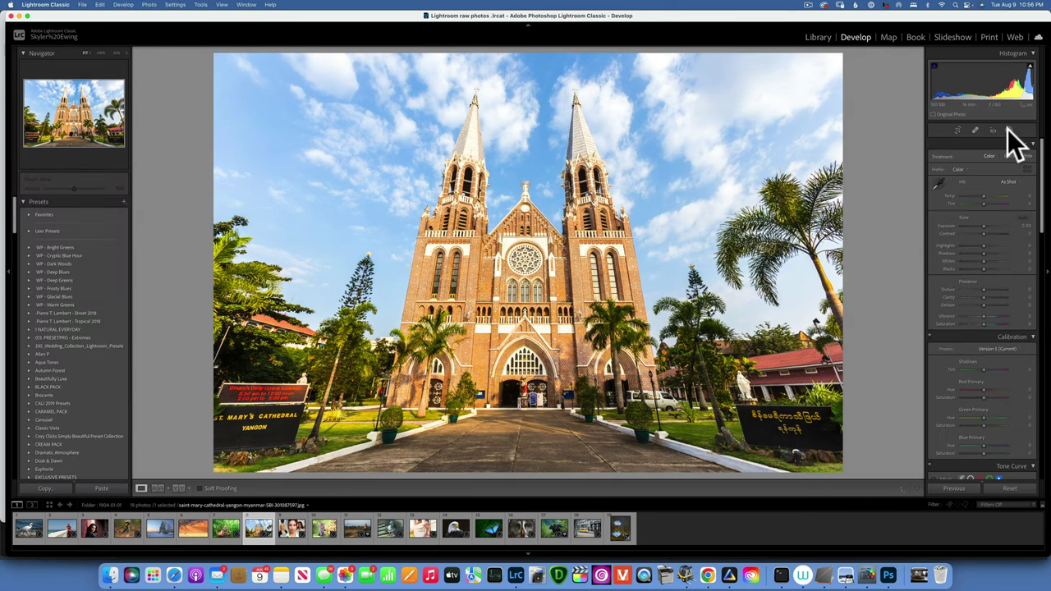
click(1009, 133)
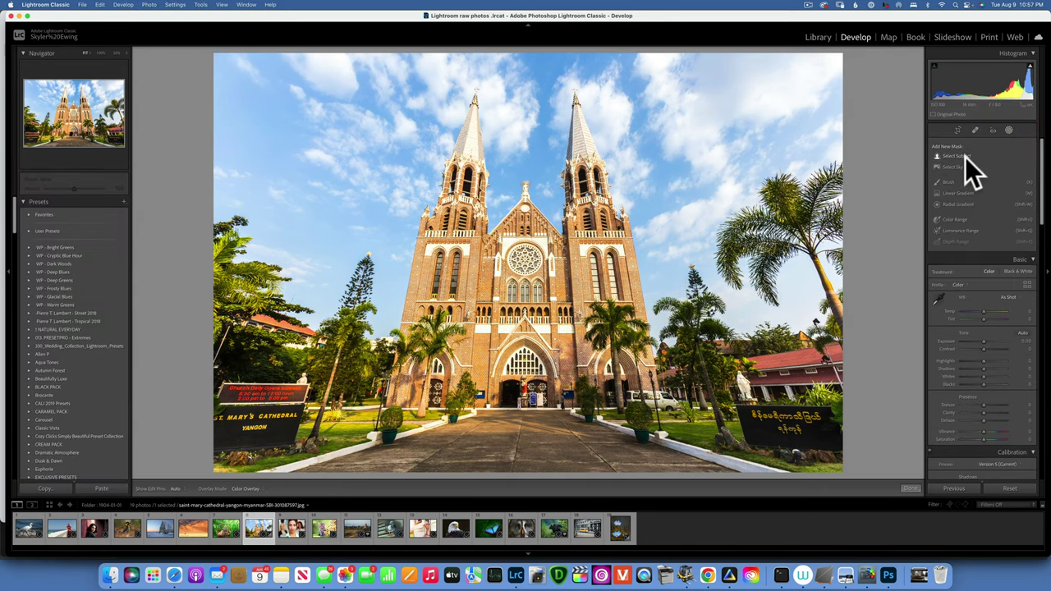
click(945, 169)
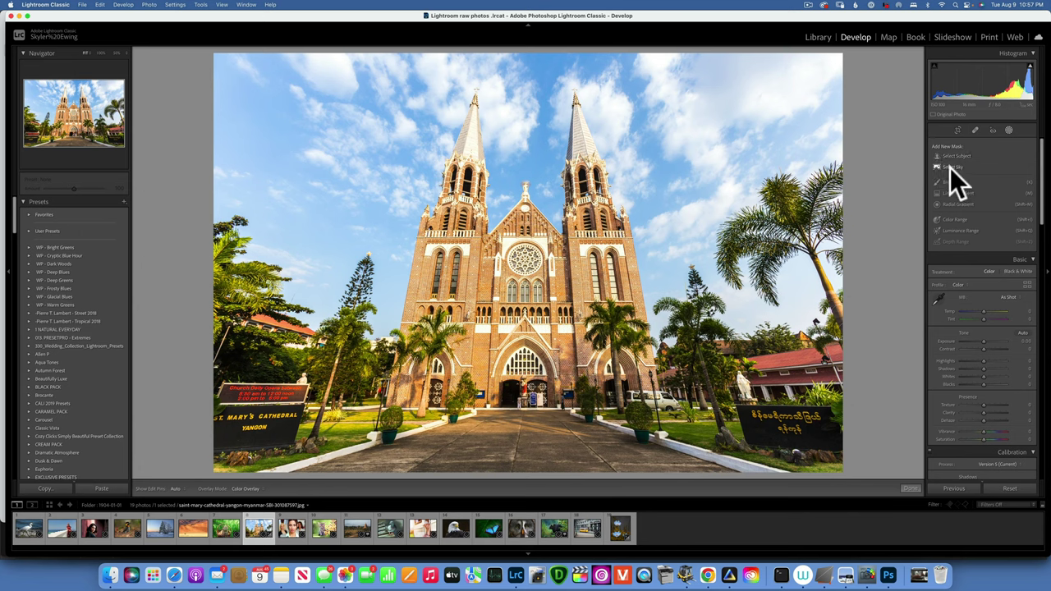
click(950, 168)
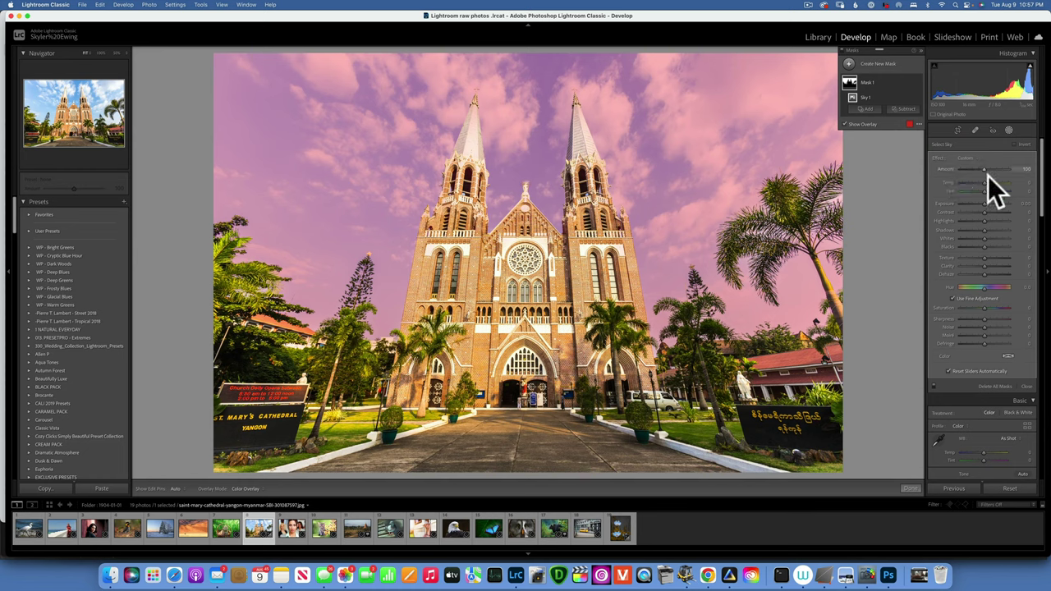
Set the masked sky's Exposure to -0.71 and Temp to -67, and reset the photo.
drag(987, 203, 976, 204)
drag(976, 203, 971, 182)
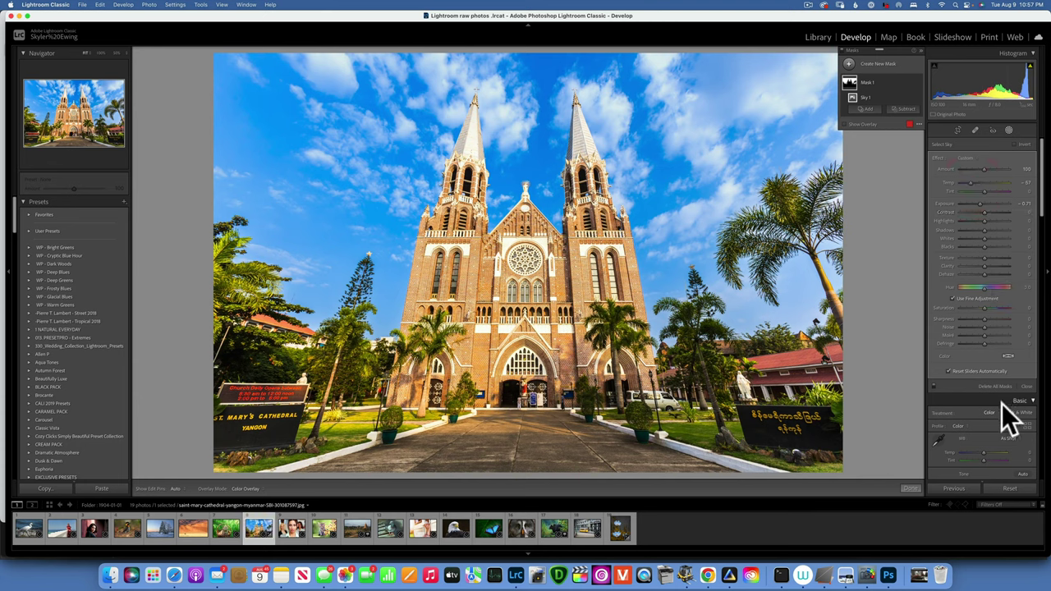
click(1011, 489)
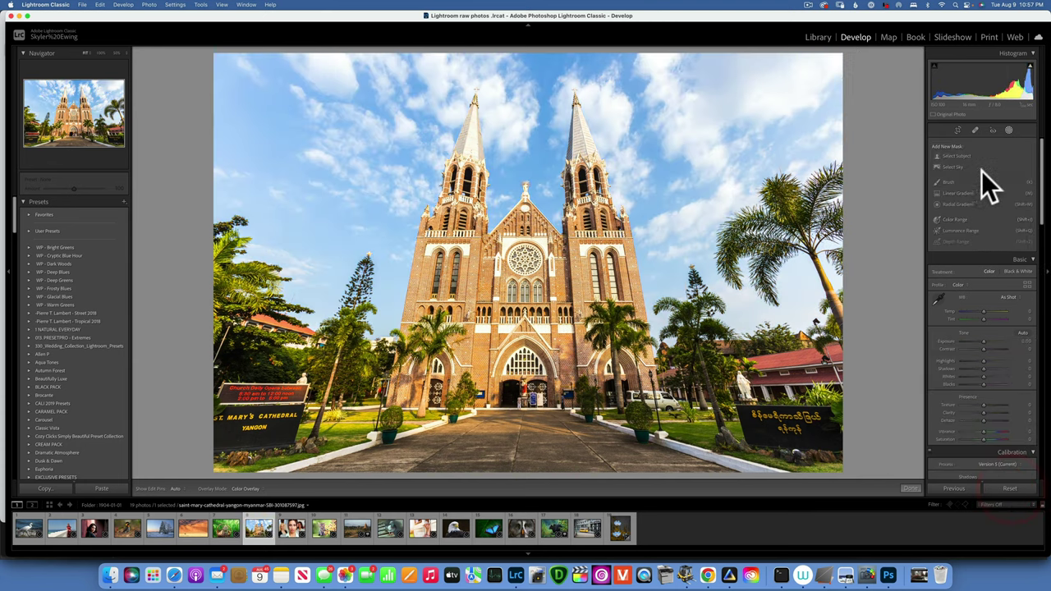
Create a Brush mask at size 6.0 and paint over the cathedral's right-hand spire.
click(1009, 129)
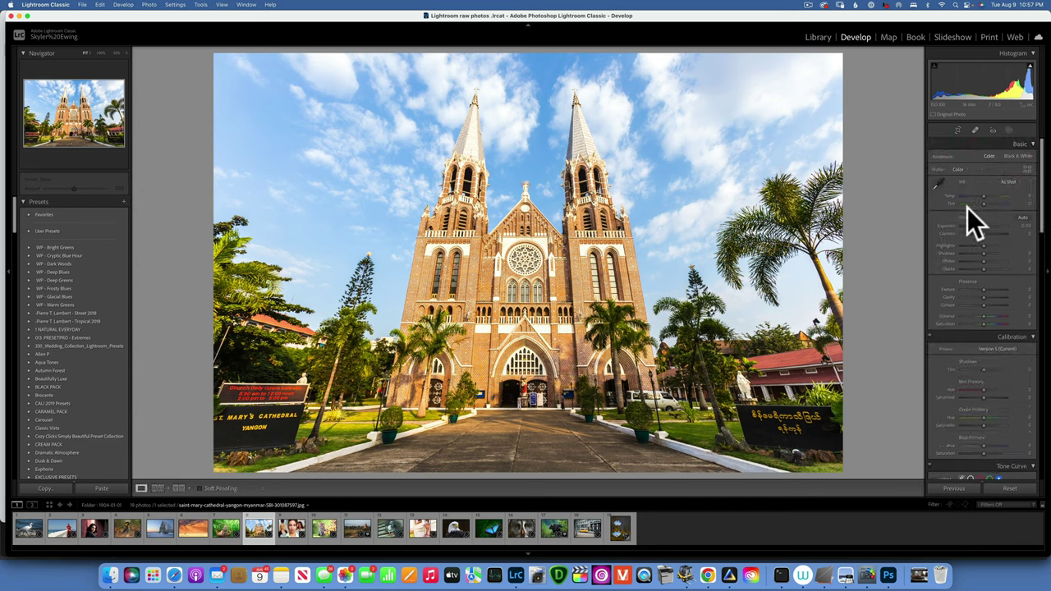
click(1007, 129)
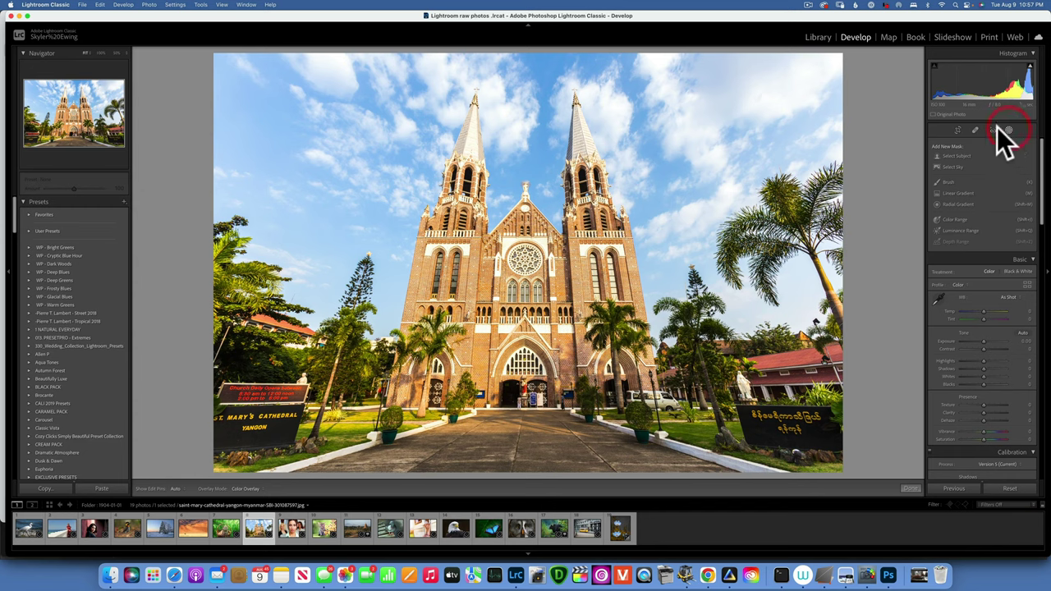
click(947, 182)
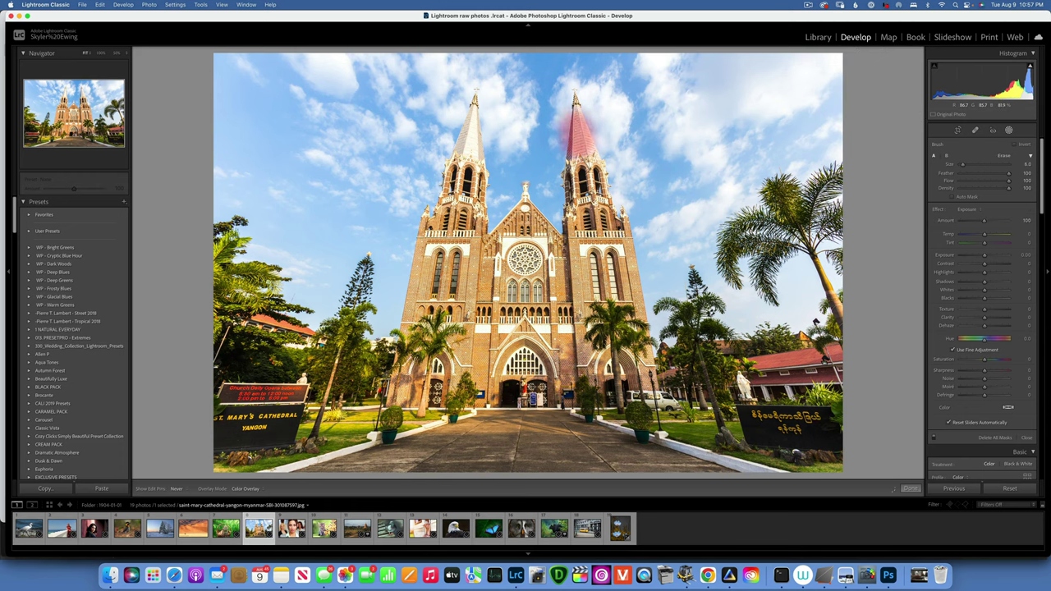
key(h)
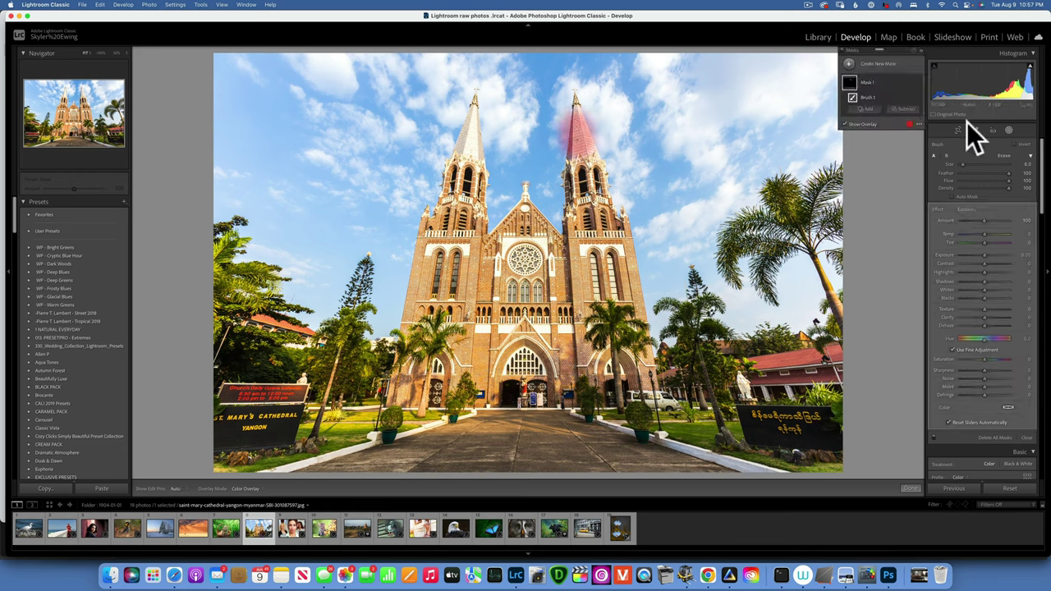
click(1009, 130)
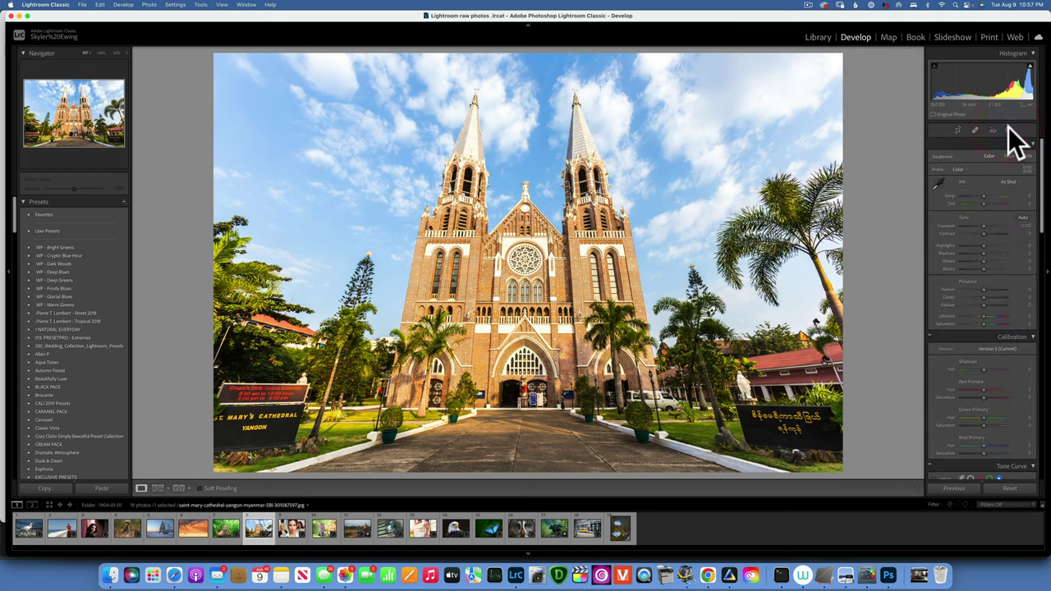
click(1009, 130)
Add a Linear Gradient mask rising from the driveway to the upper facade and set its Exposure to -0.68.
click(851, 66)
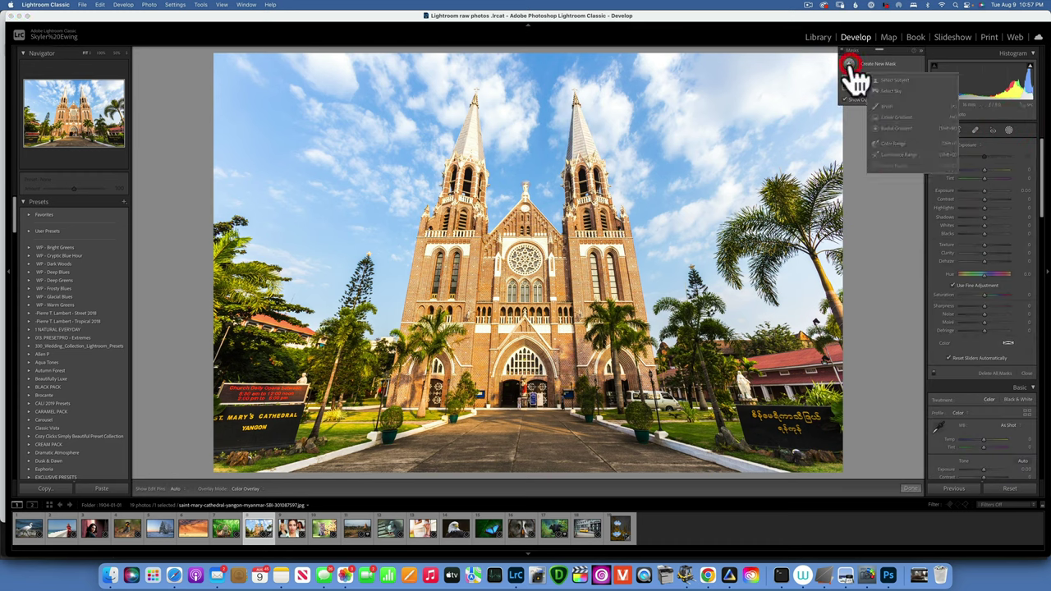
click(899, 116)
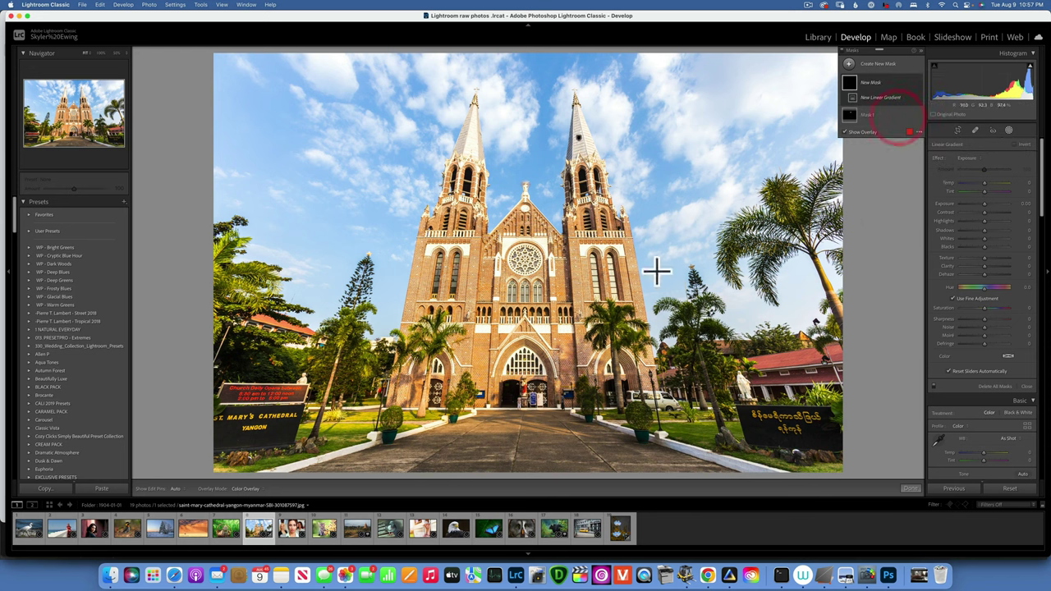
drag(519, 460, 516, 206)
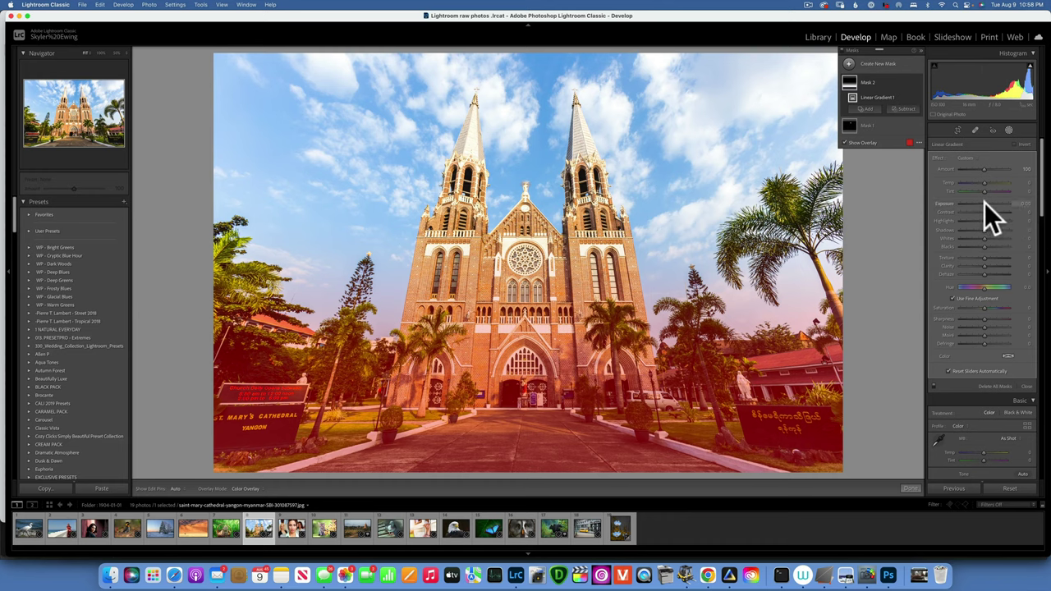
drag(985, 203, 982, 200)
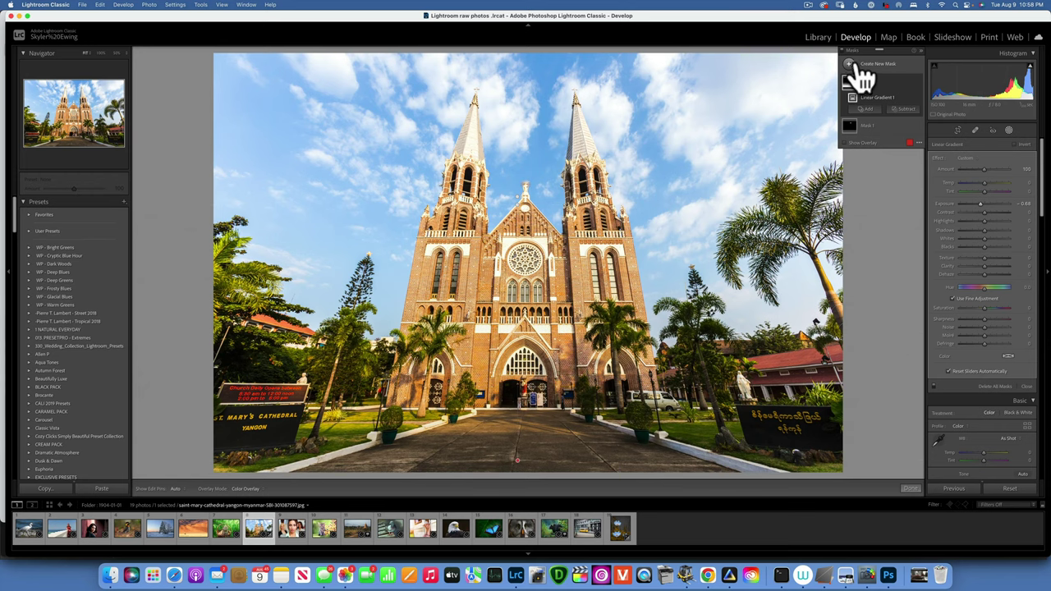
Draw another Linear Gradient mask downward over the sky, set its Exposure to -1.20, and reset the photo.
click(849, 64)
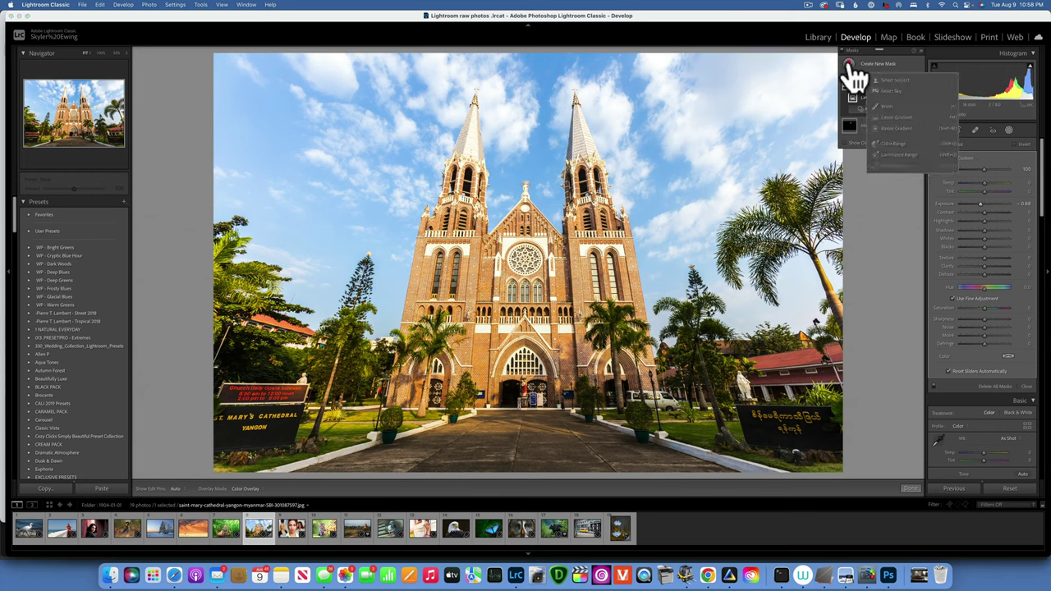
click(893, 117)
drag(509, 63, 506, 305)
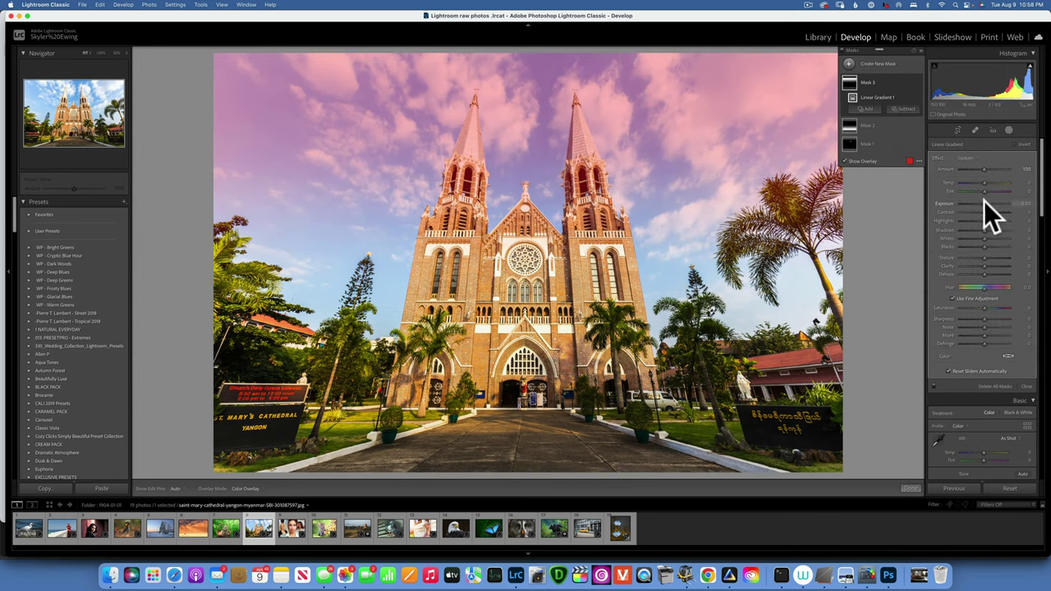
drag(984, 201, 978, 200)
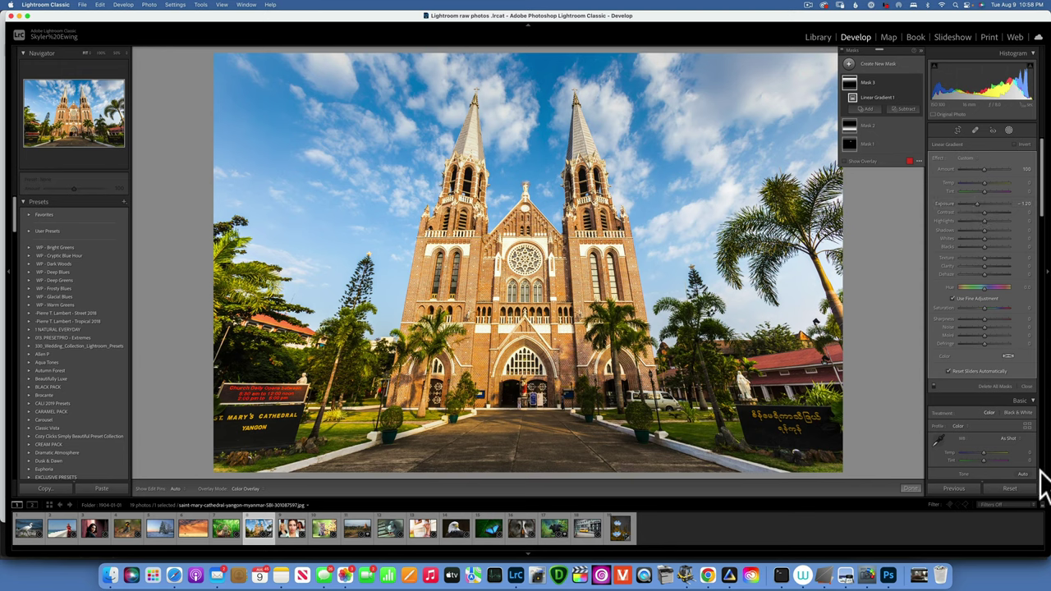
click(1008, 488)
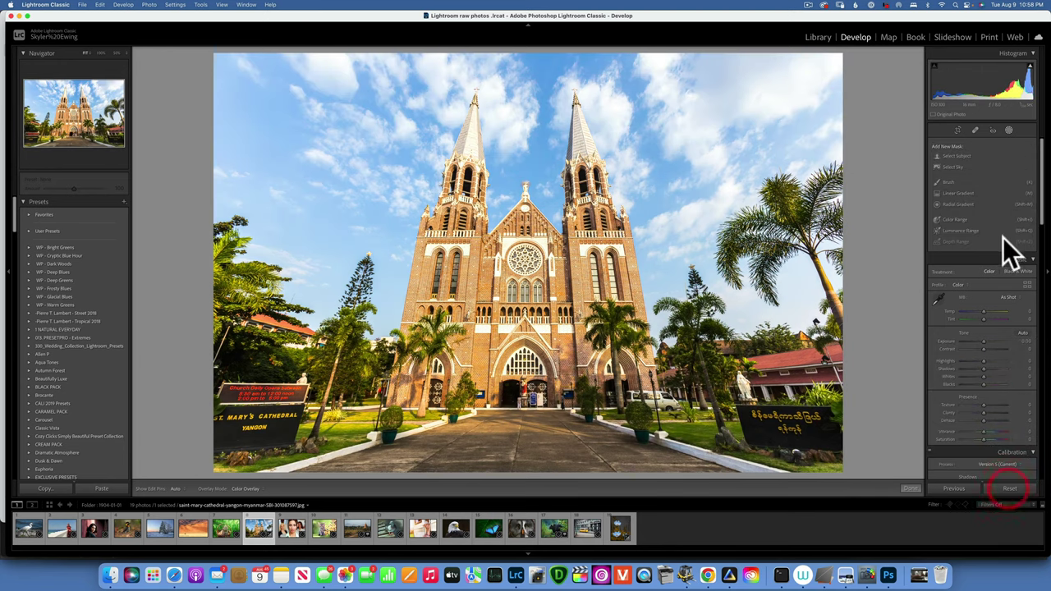
Open the Lisbon street photo and create a Color Range mask sampled from the tram's yellow paint.
click(1010, 128)
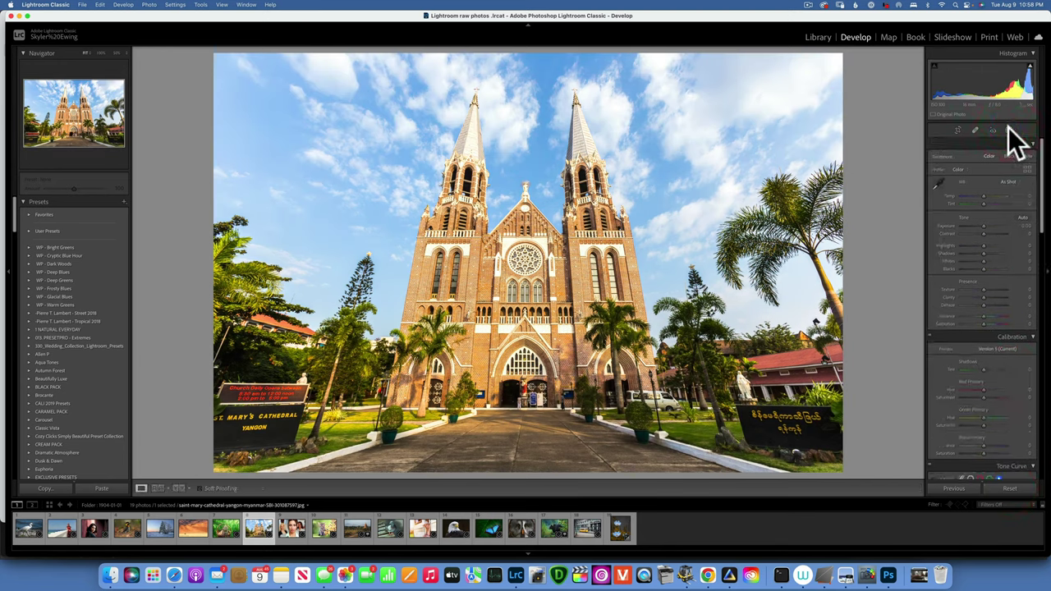
click(1009, 128)
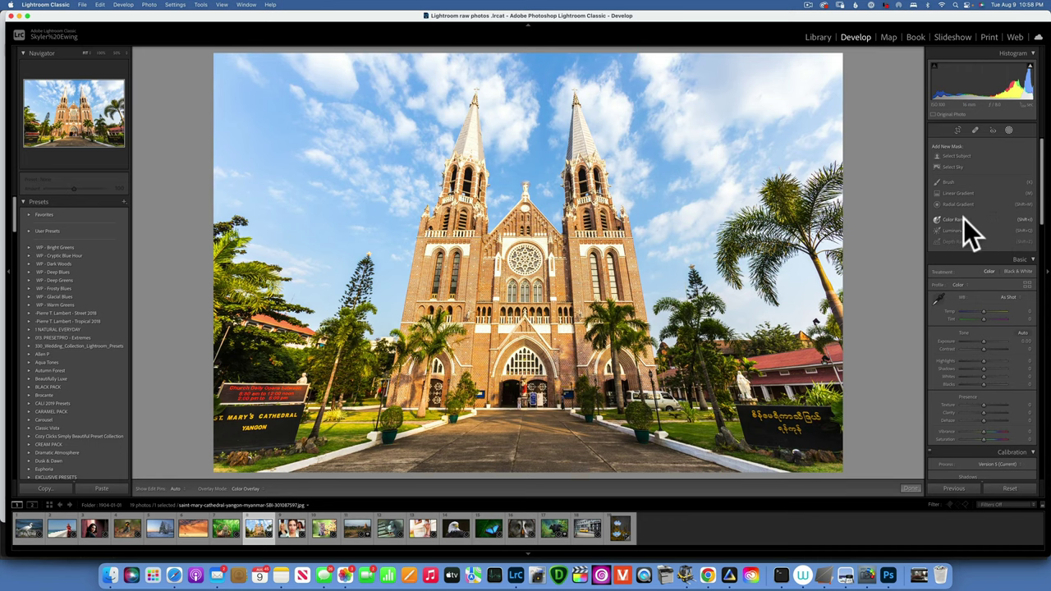
click(593, 526)
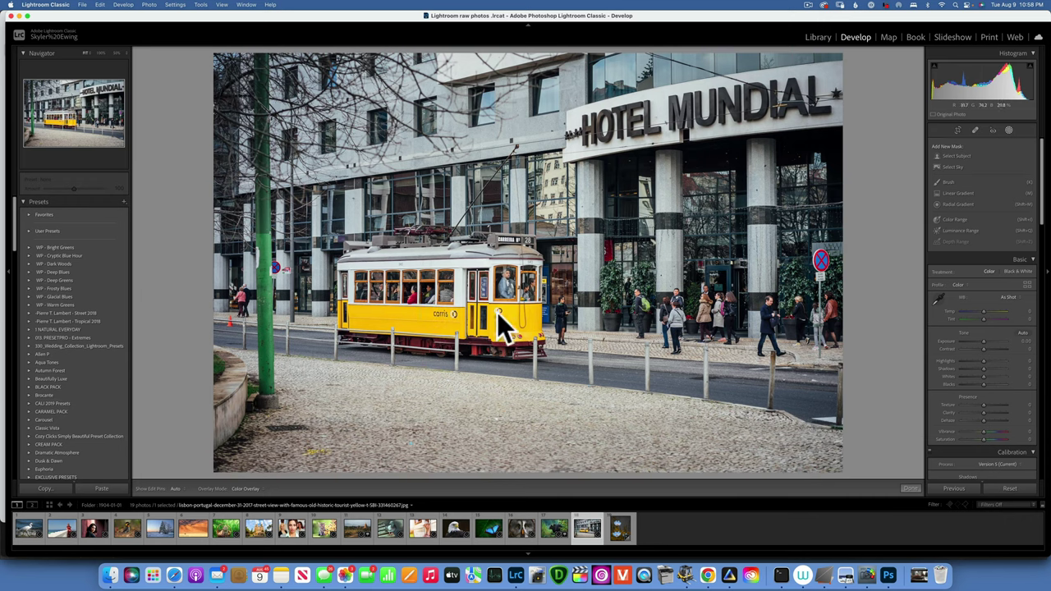
click(959, 220)
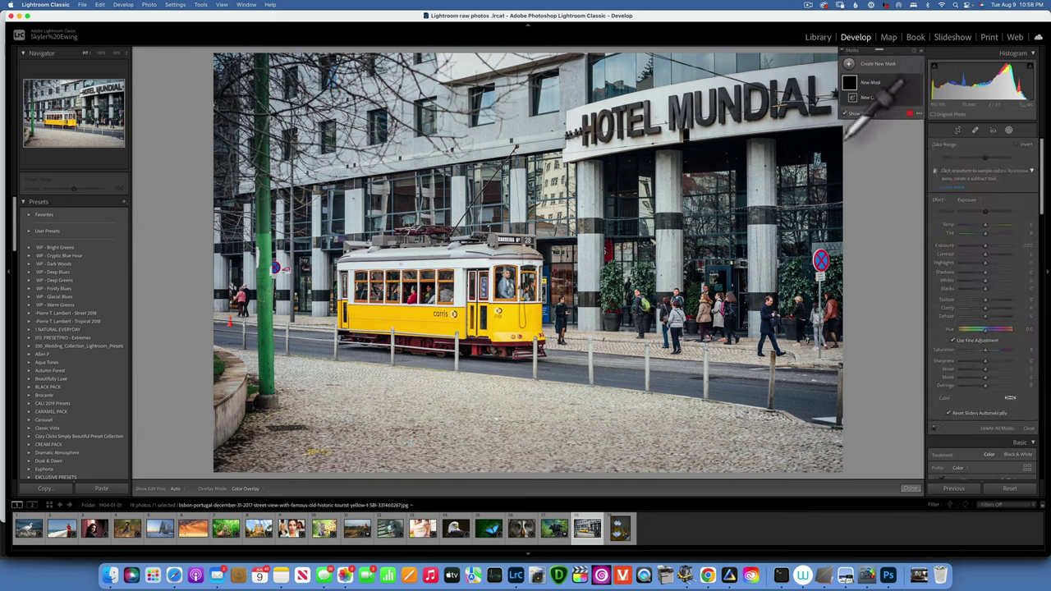
click(413, 313)
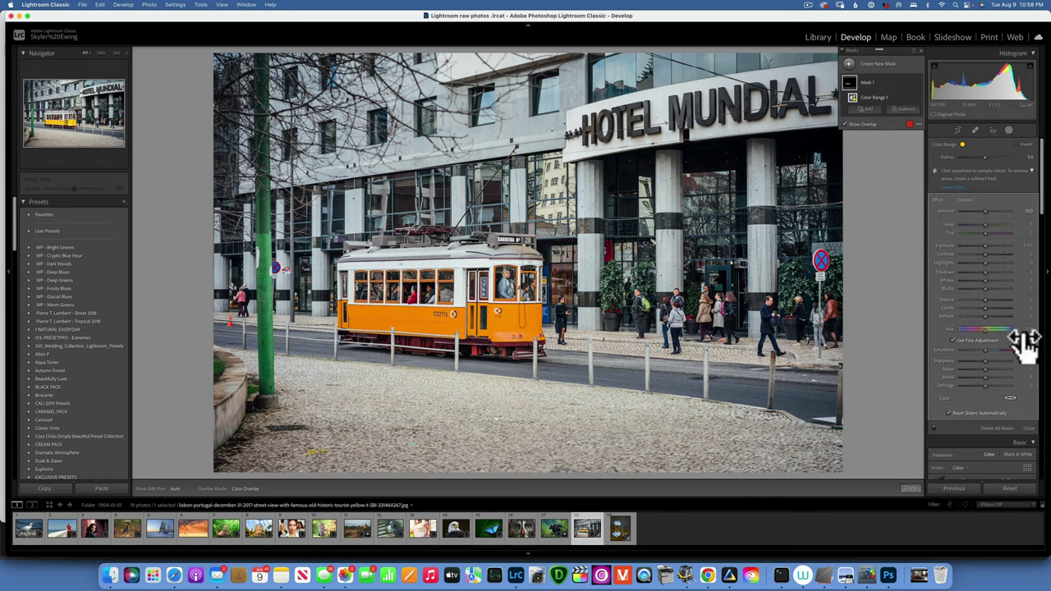
Shift the tram Color Range mask's Hue to -29.0 with fine adjustment, and reset the photo.
click(984, 330)
drag(985, 330, 473, 366)
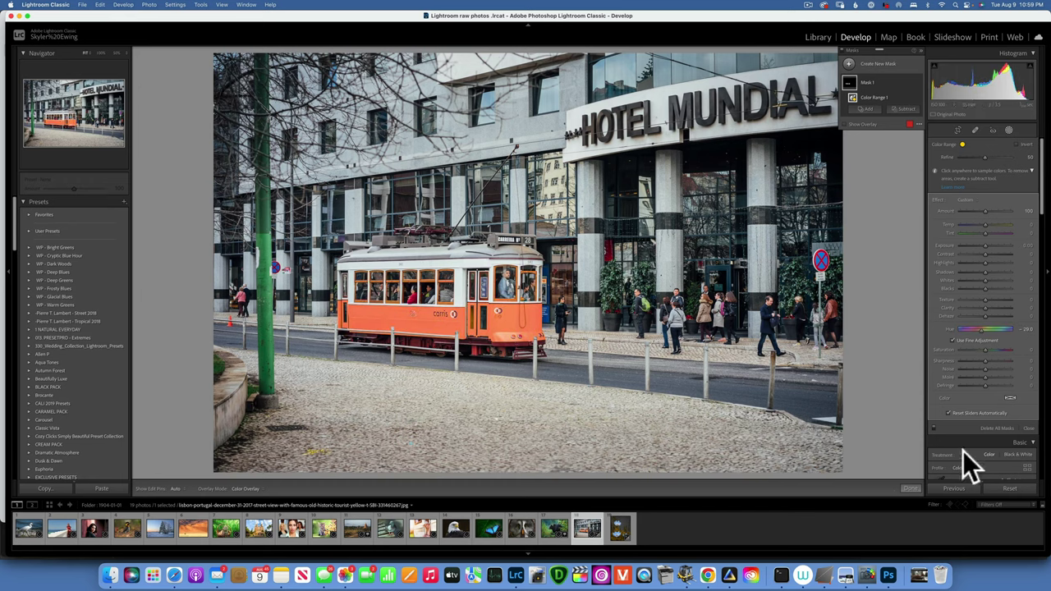
click(1010, 488)
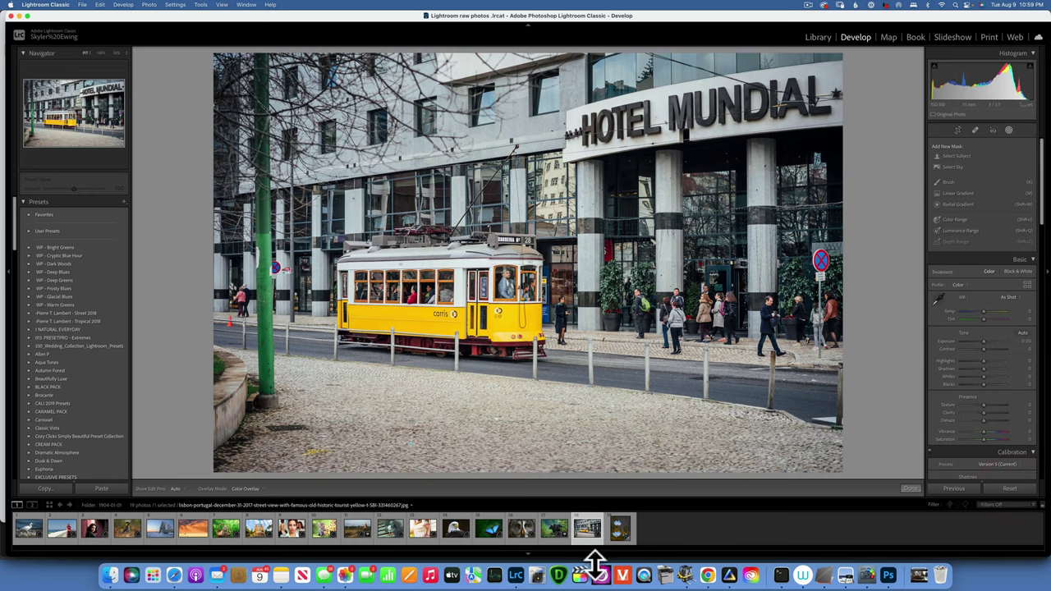
Open the brown bear photo and create a Color Range mask sampled from the green foliage behind the bear's head.
click(555, 528)
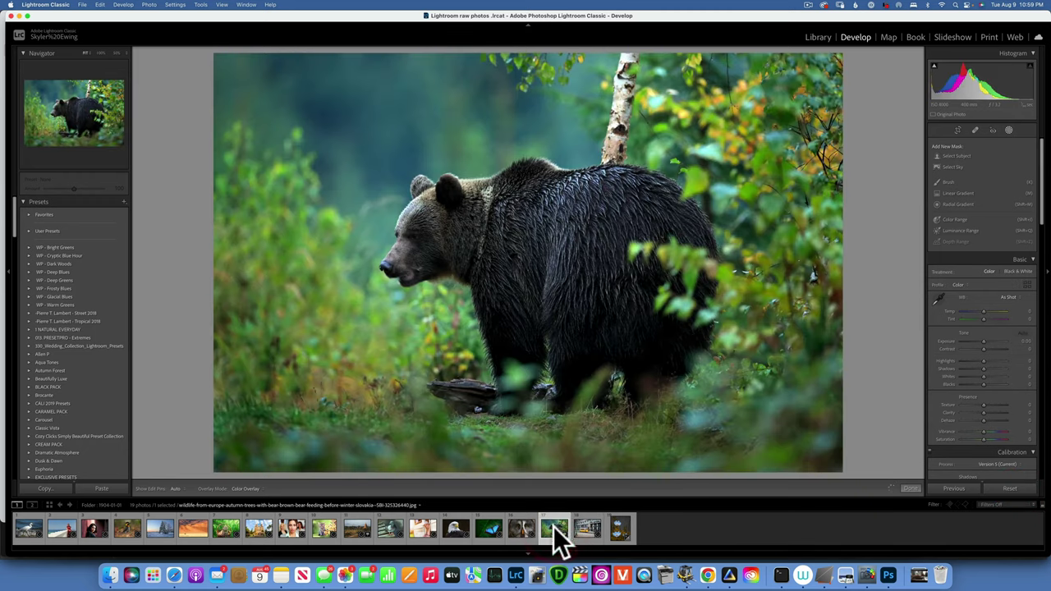
click(1009, 128)
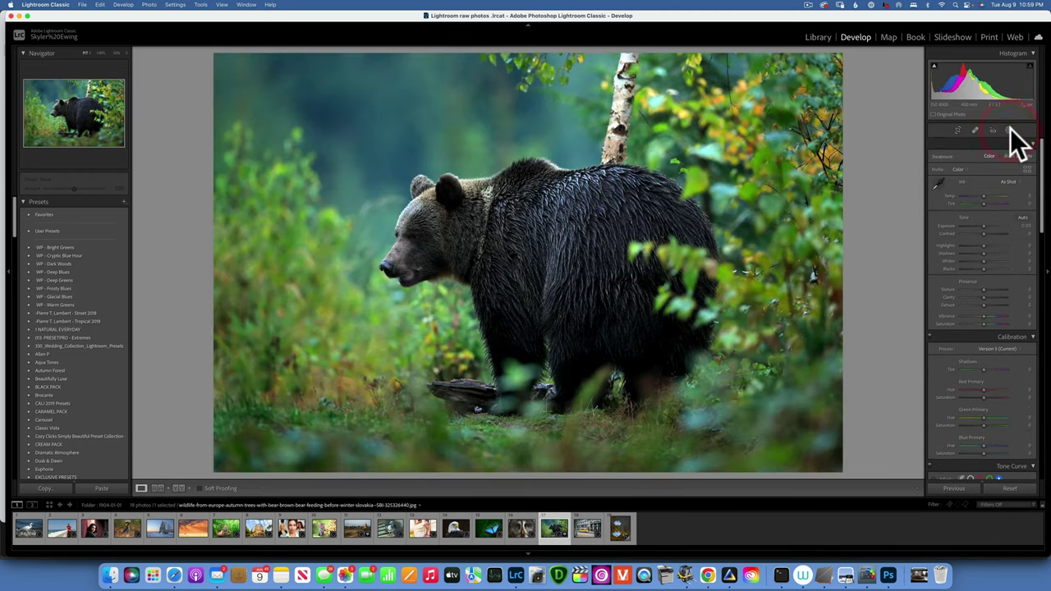
click(1009, 130)
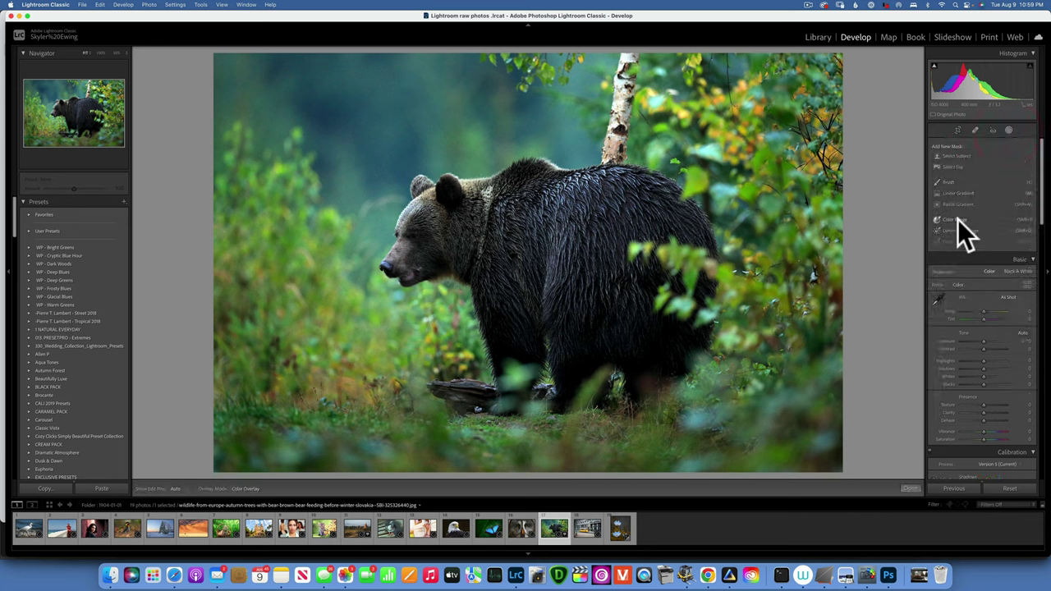
click(958, 220)
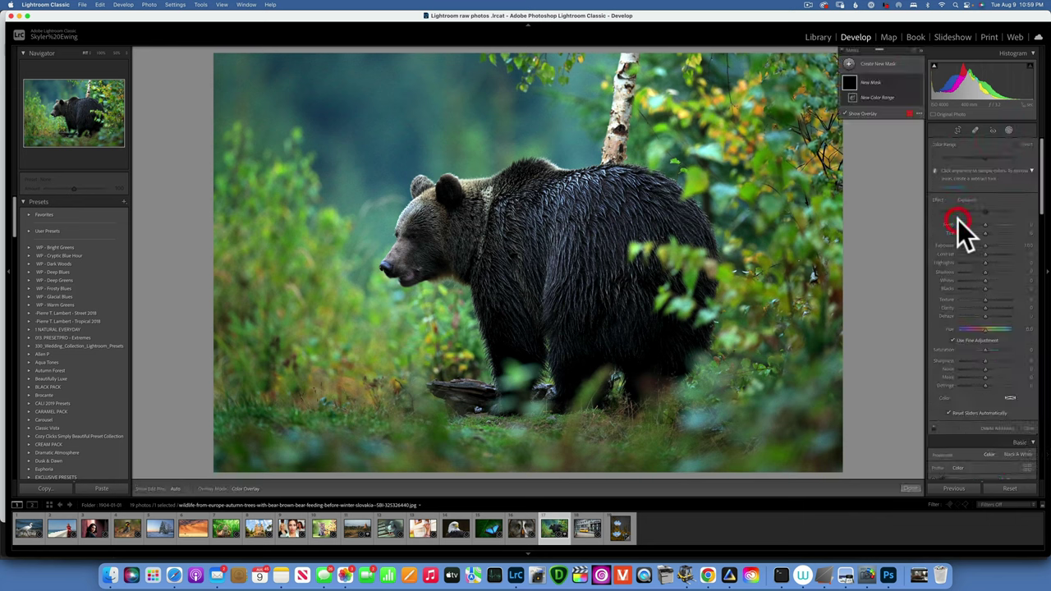
click(293, 235)
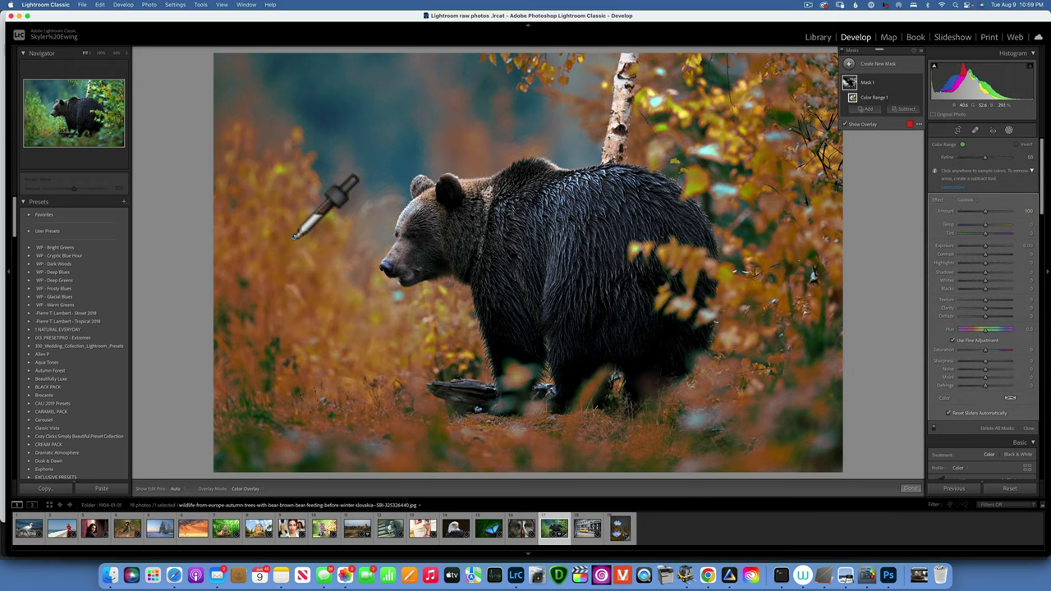
Shift the foliage mask's Hue to -30.1 to turn the green leaves autumn yellow.
mouse_move(982, 330)
mouse_down()
mouse_move(1011, 329)
mouse_move(976, 329)
mouse_up()
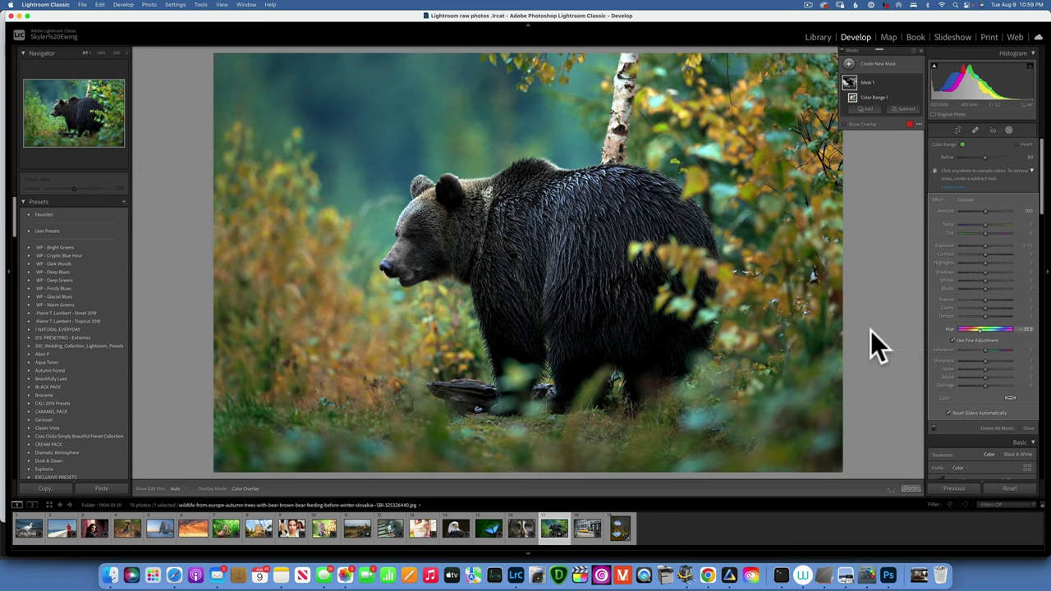
drag(980, 329, 958, 334)
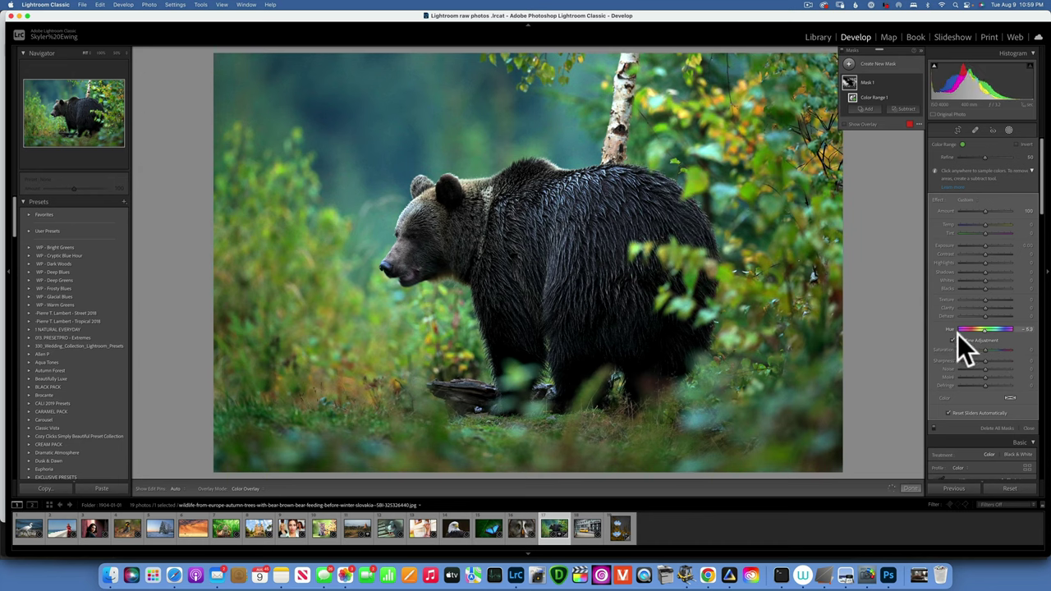
click(900, 330)
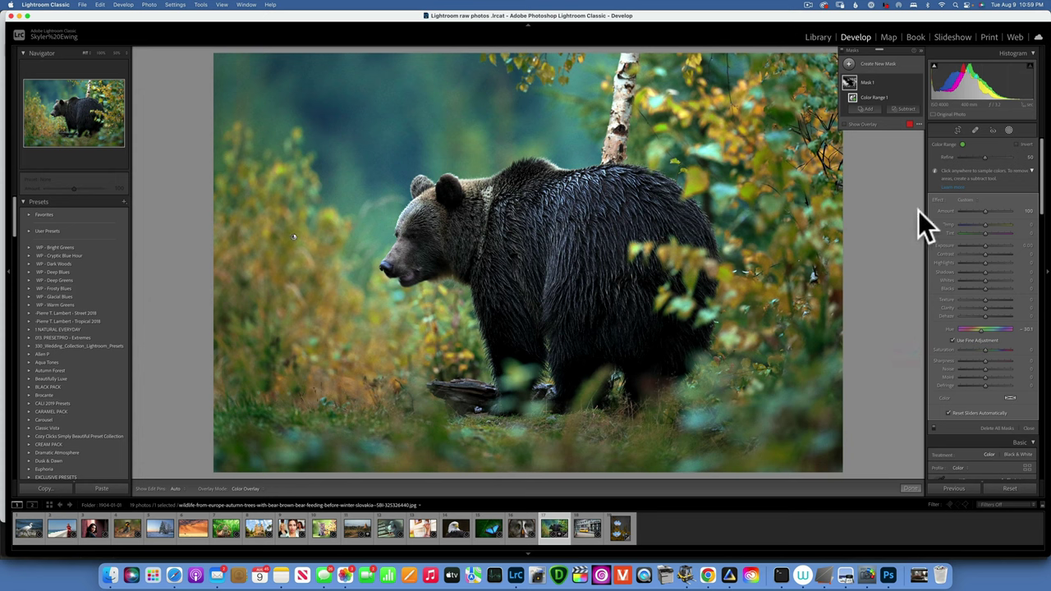
Add a second Color Range to the foliage mask, sampled from the dark undergrowth in front of the bear.
click(852, 98)
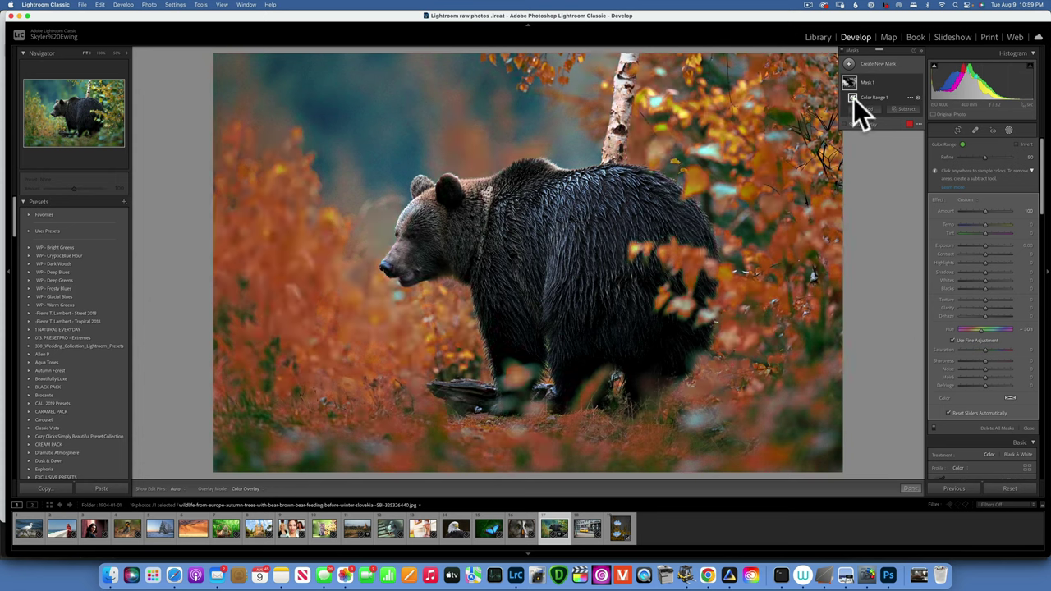
click(872, 82)
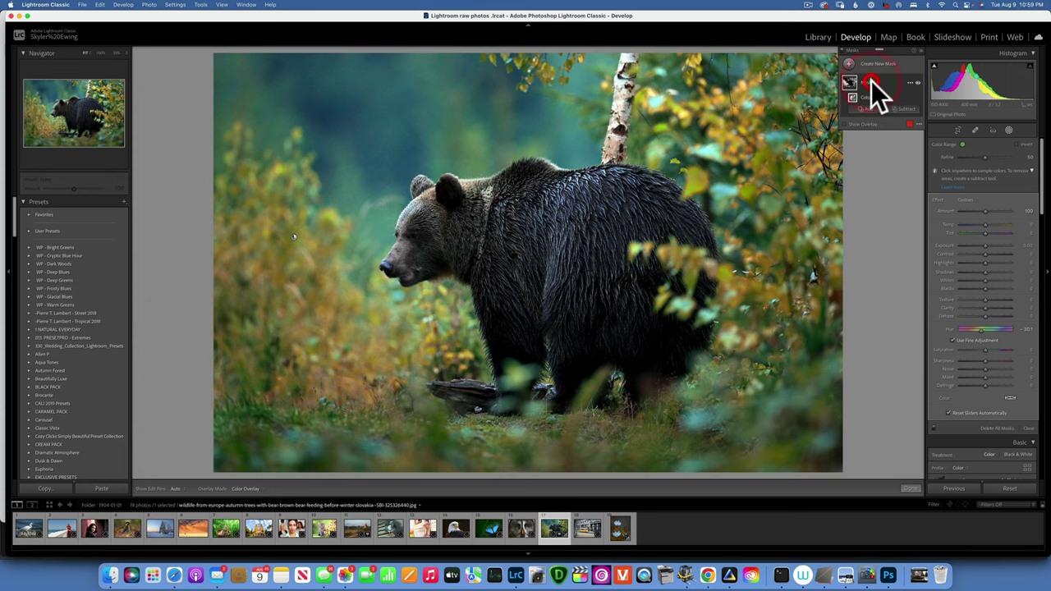
click(865, 113)
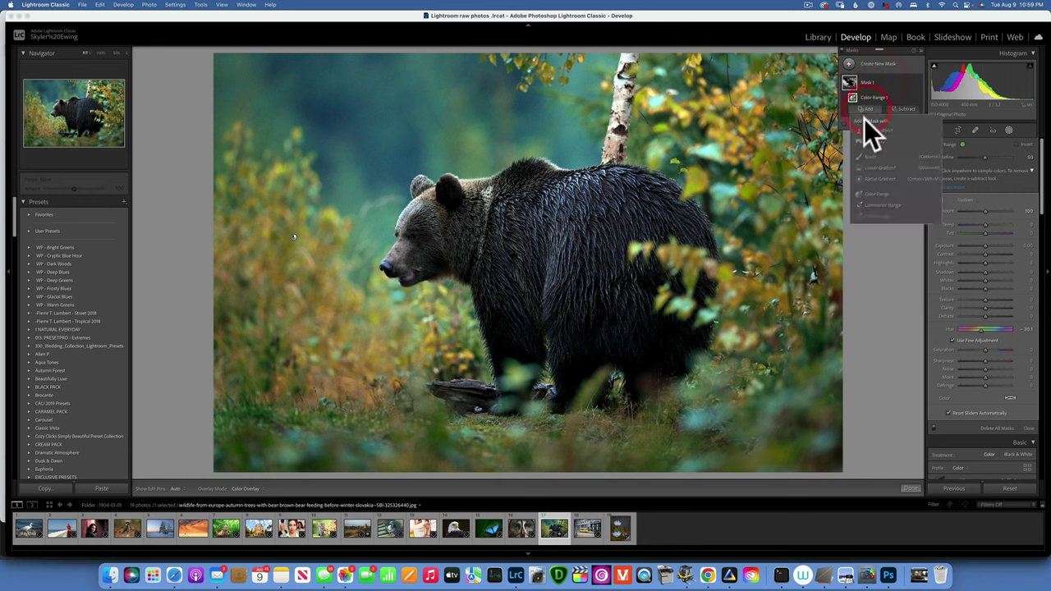
click(877, 194)
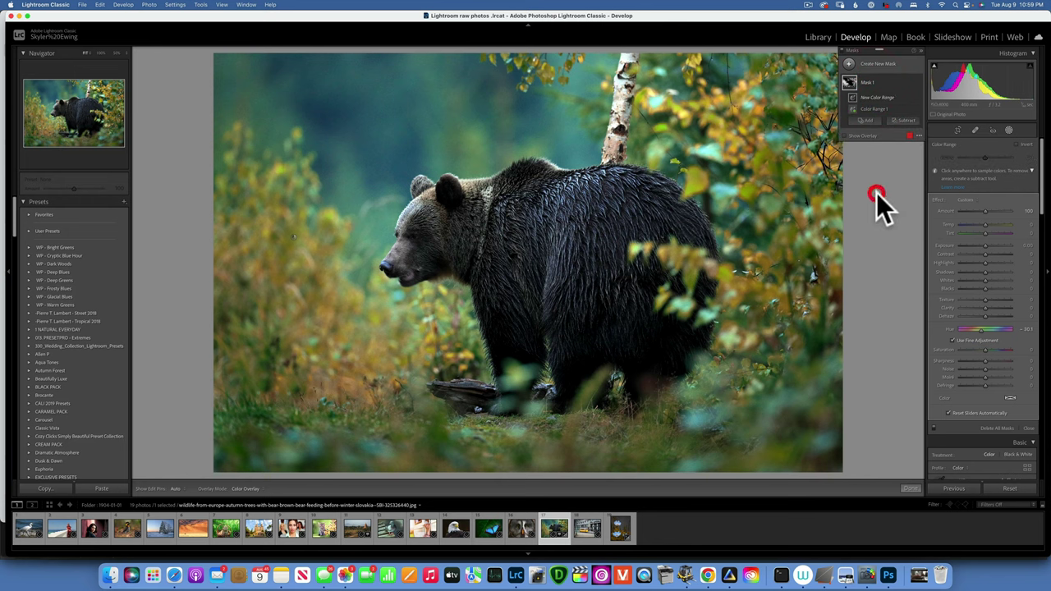
click(268, 368)
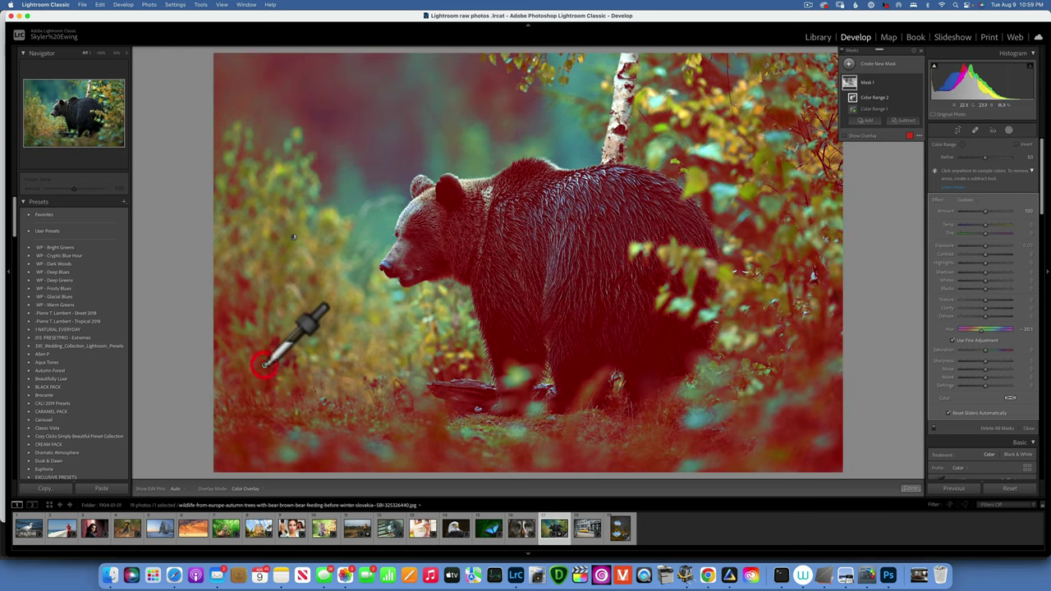
Shift the combined Color Range mask's Hue to about -41, and reset the bear photo.
drag(996, 330, 941, 323)
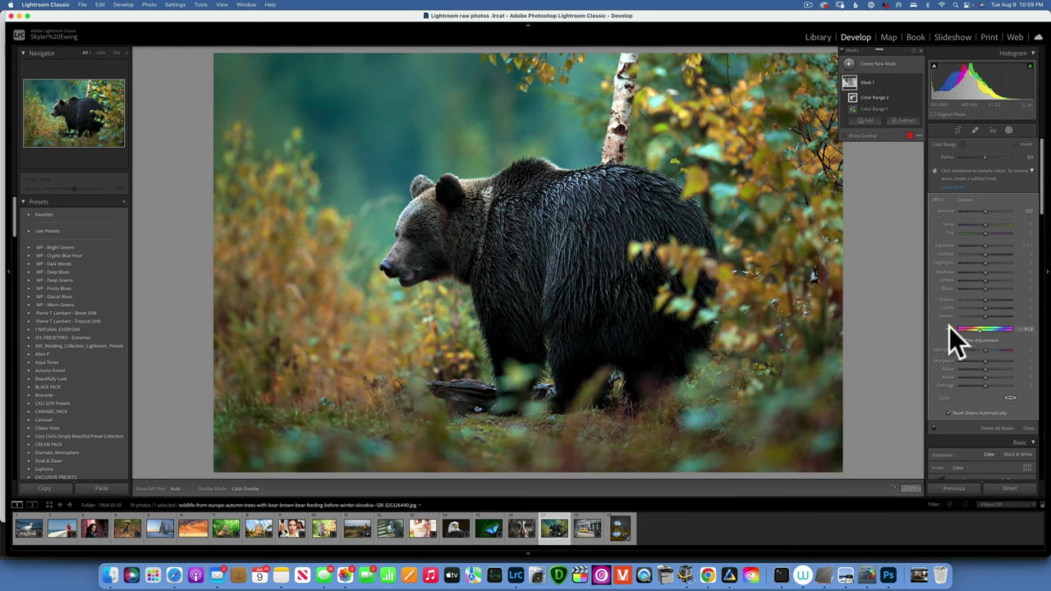
click(951, 327)
click(1010, 486)
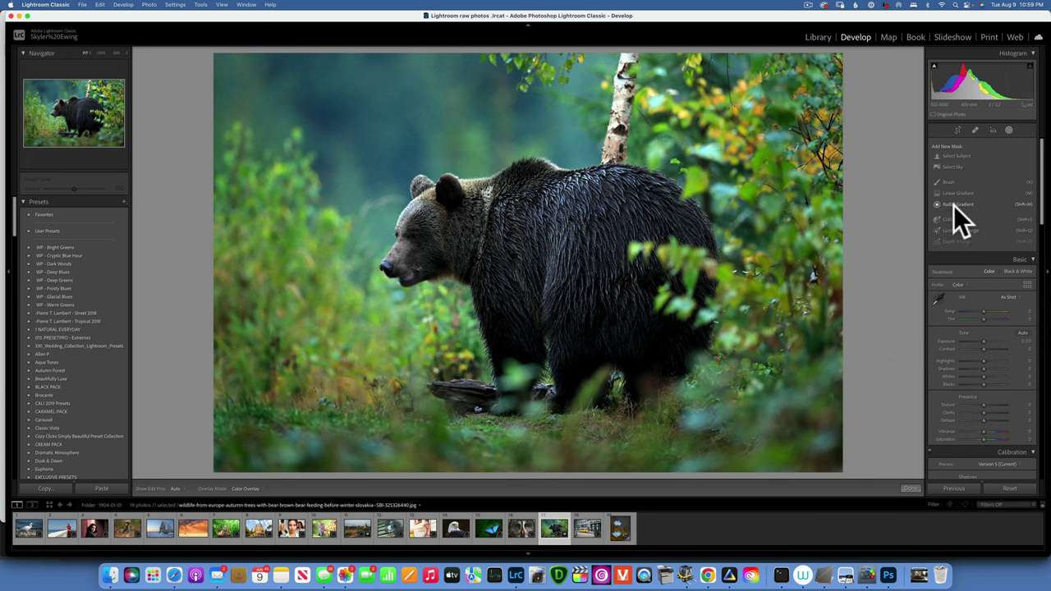
Draw a large circular Radial Gradient mask centred on the bear and adjust its Exposure to 0.04.
click(955, 205)
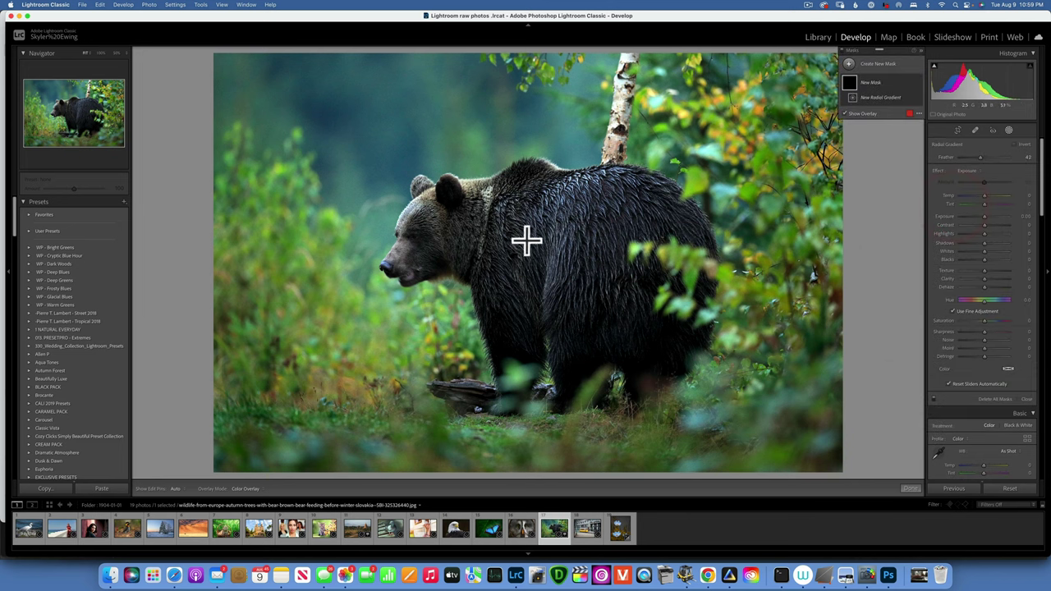
drag(526, 240, 774, 492)
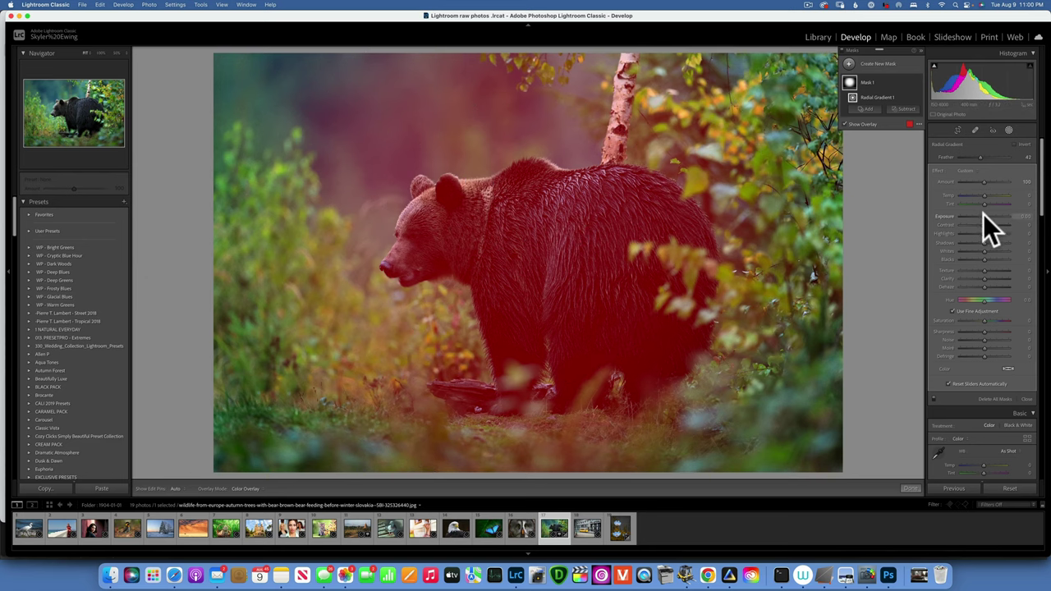
mouse_move(983, 214)
mouse_down()
mouse_move(974, 214)
mouse_move(999, 215)
mouse_move(987, 214)
mouse_up()
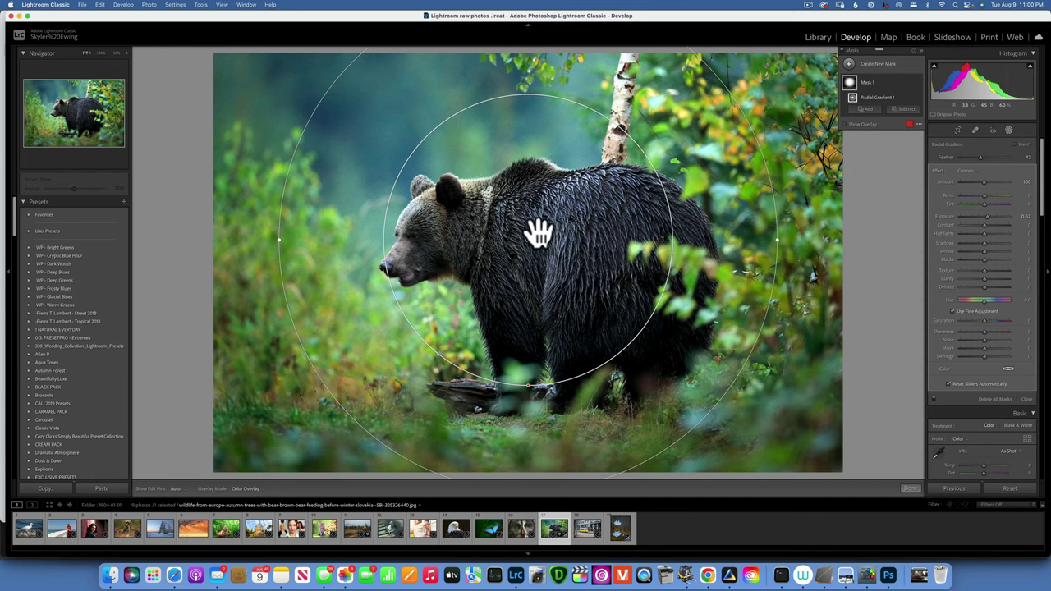
drag(986, 215, 981, 216)
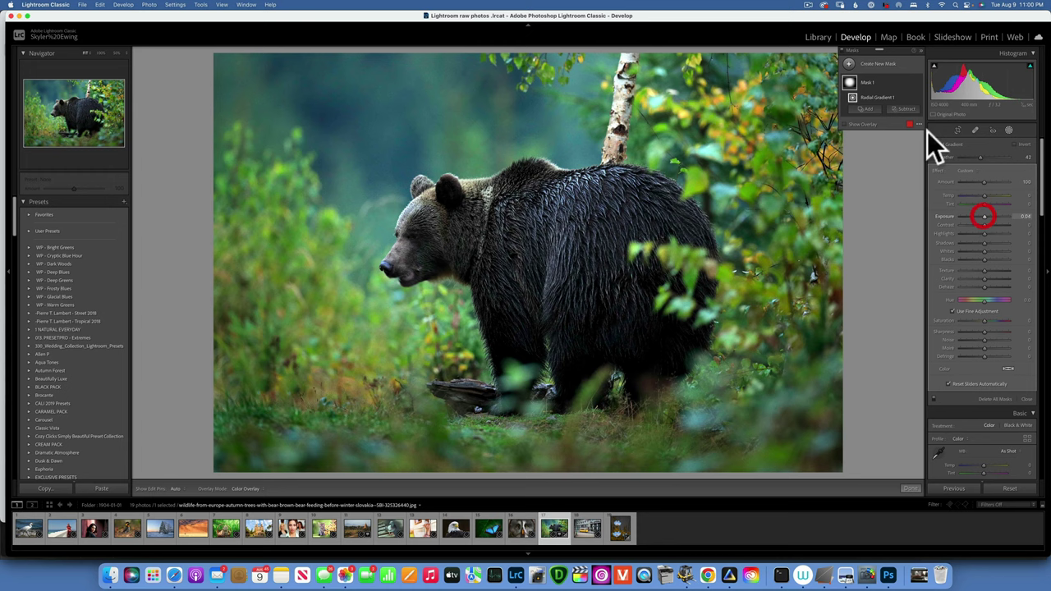
Invert the bear's radial mask, show its overlay, and set the Exposure to -1.03 to darken the surroundings.
click(865, 81)
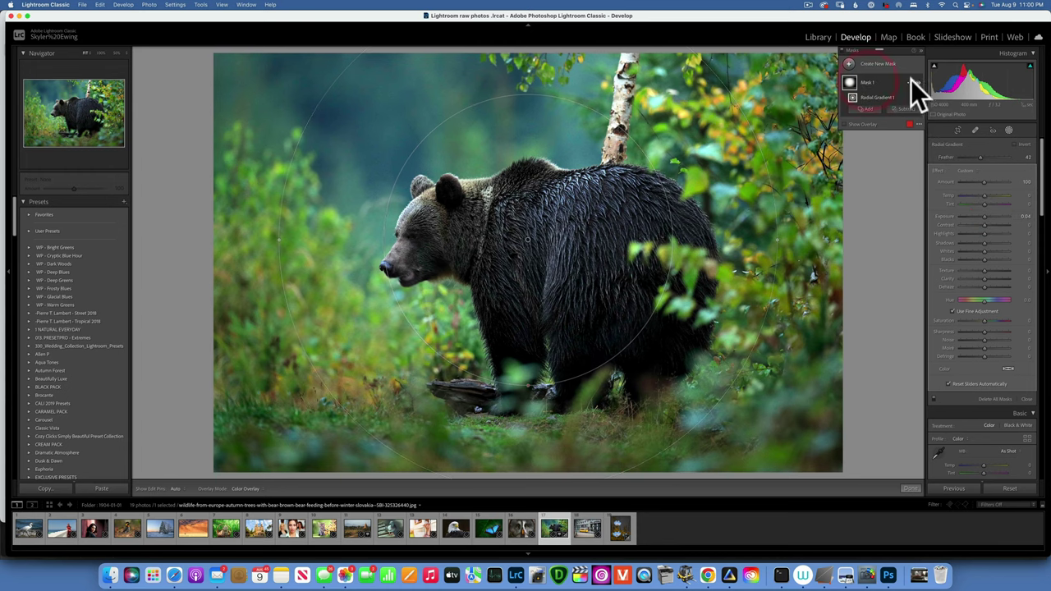
right_click(909, 81)
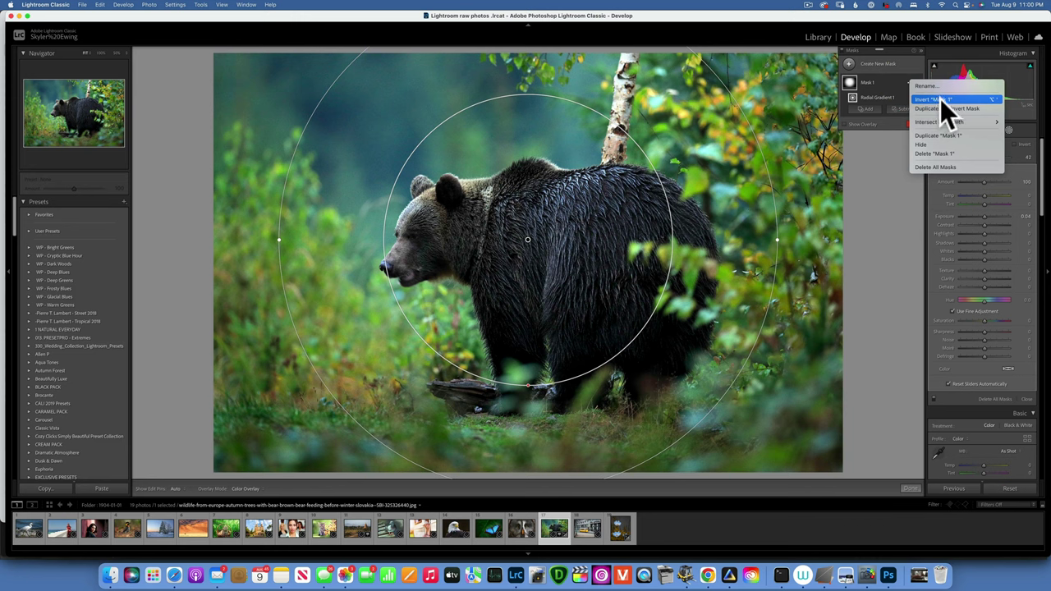
click(940, 98)
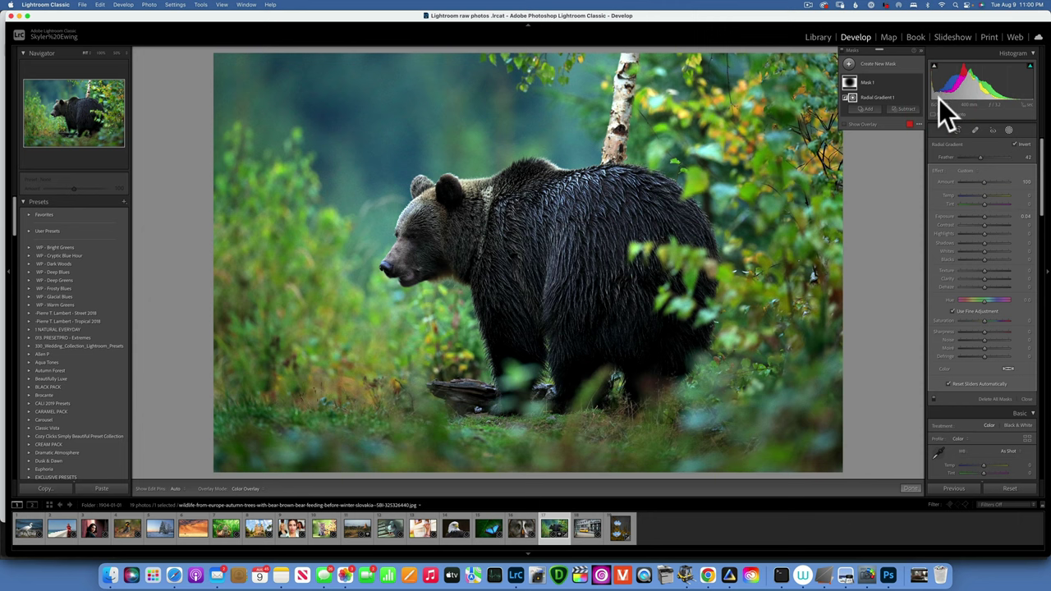
key(o)
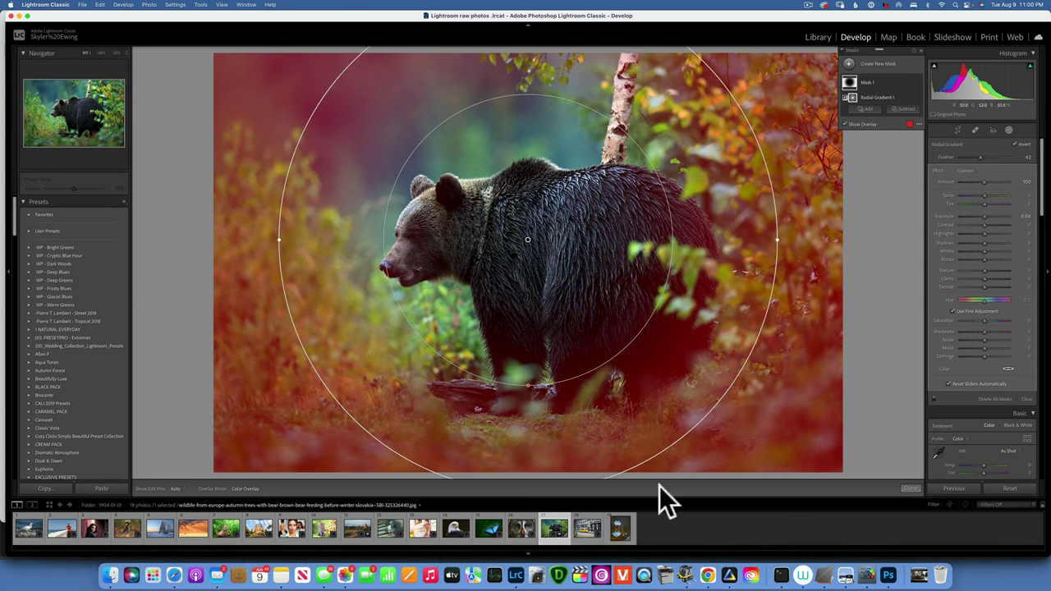
drag(984, 216, 978, 215)
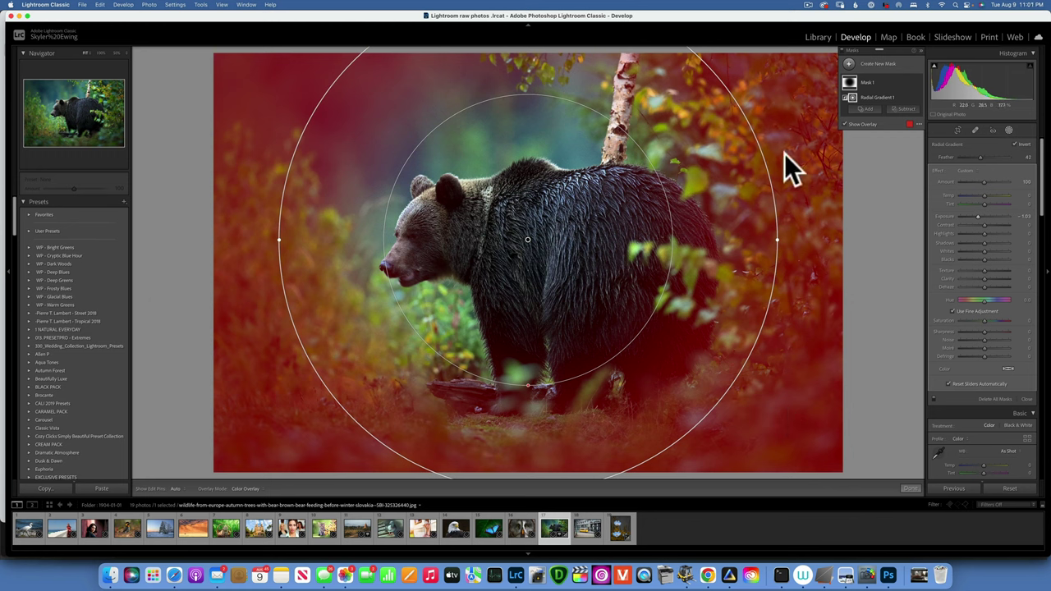
View the mask overlay's color settings without changing them, and reset the bear photo.
click(909, 125)
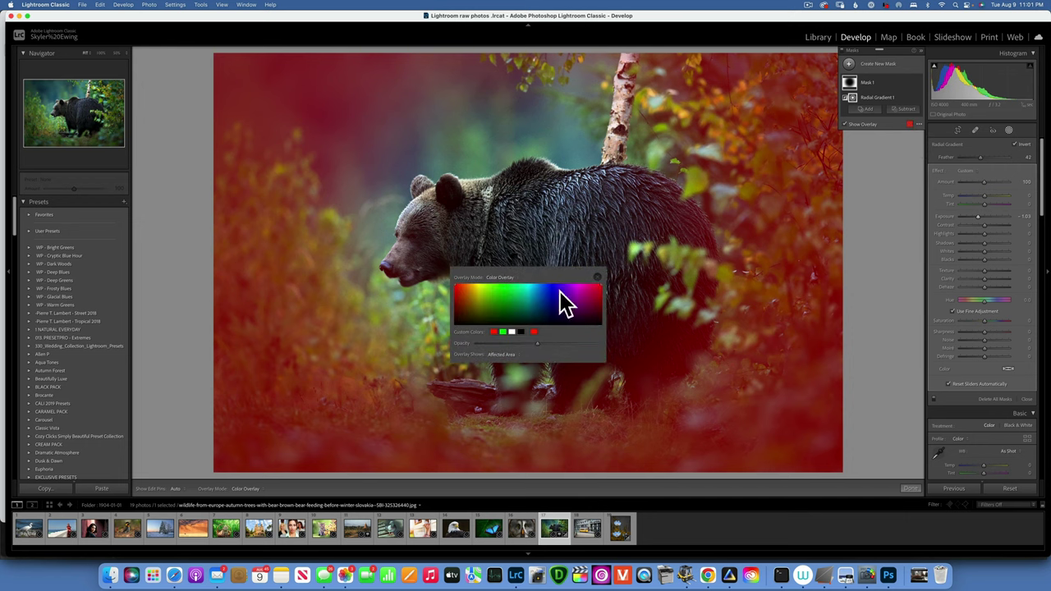
click(597, 273)
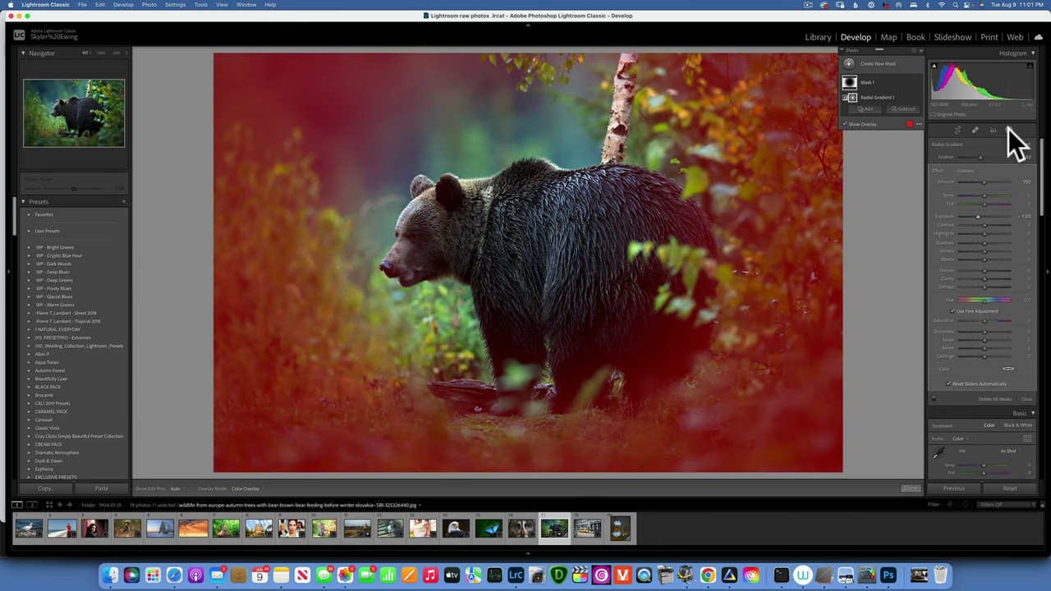
click(1016, 488)
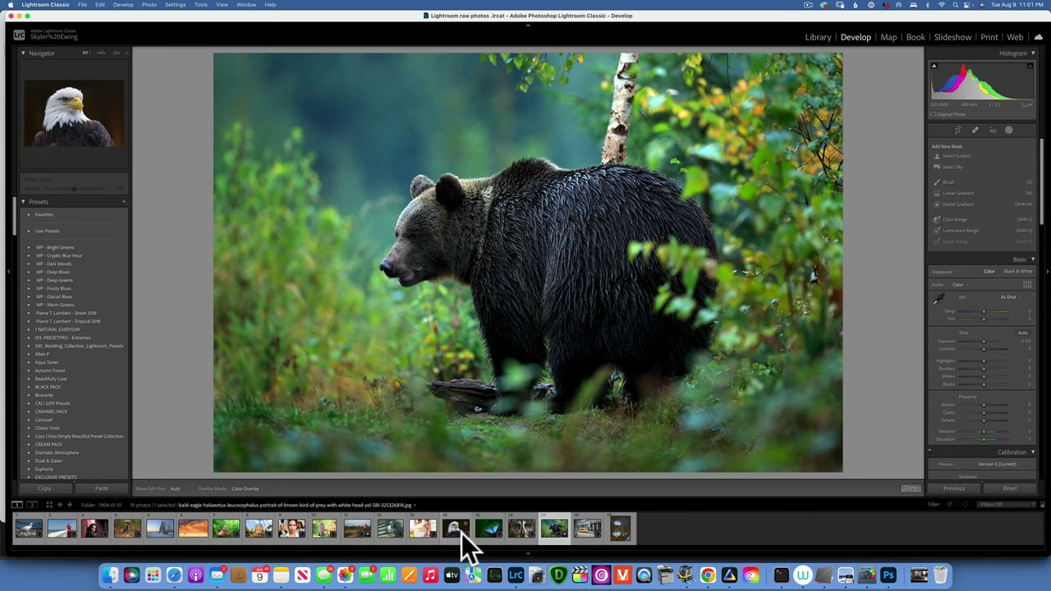
Open the cathedral photo, create a Luminance Range mask sampled from the sky, and widen its range toward darker tones.
click(259, 528)
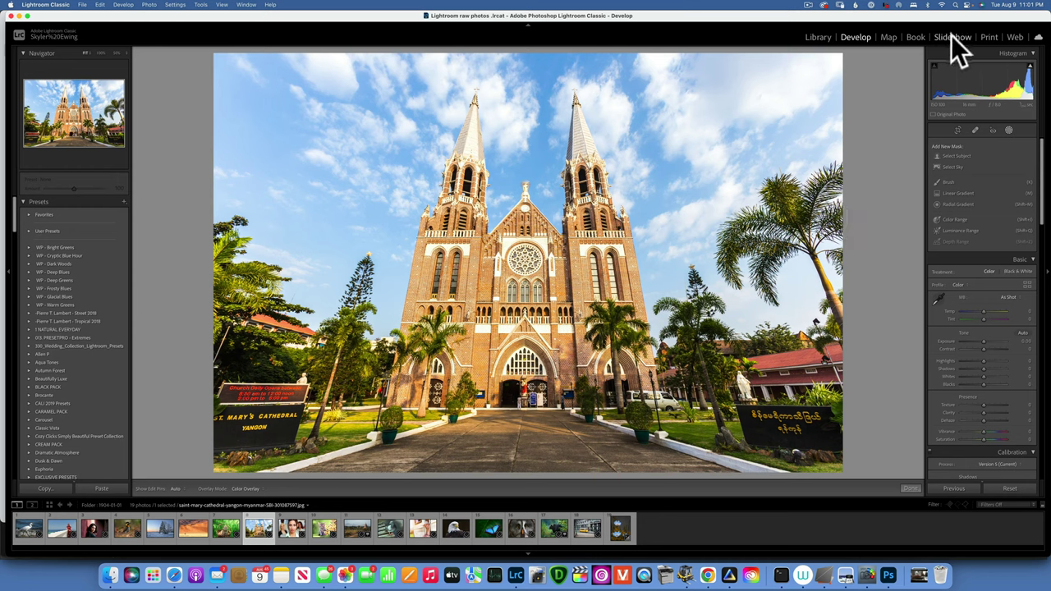
click(971, 230)
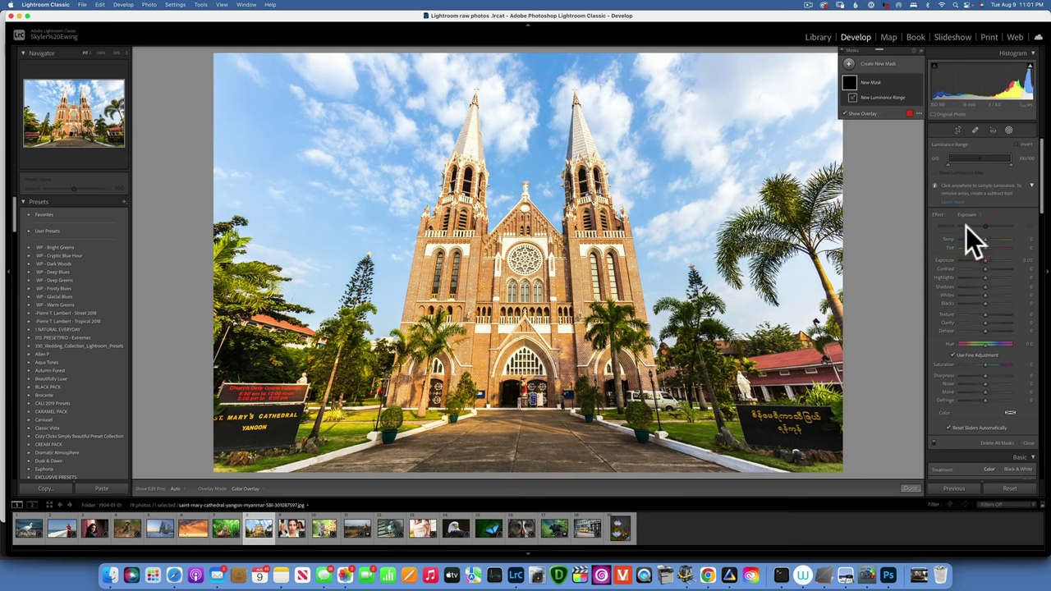
click(494, 104)
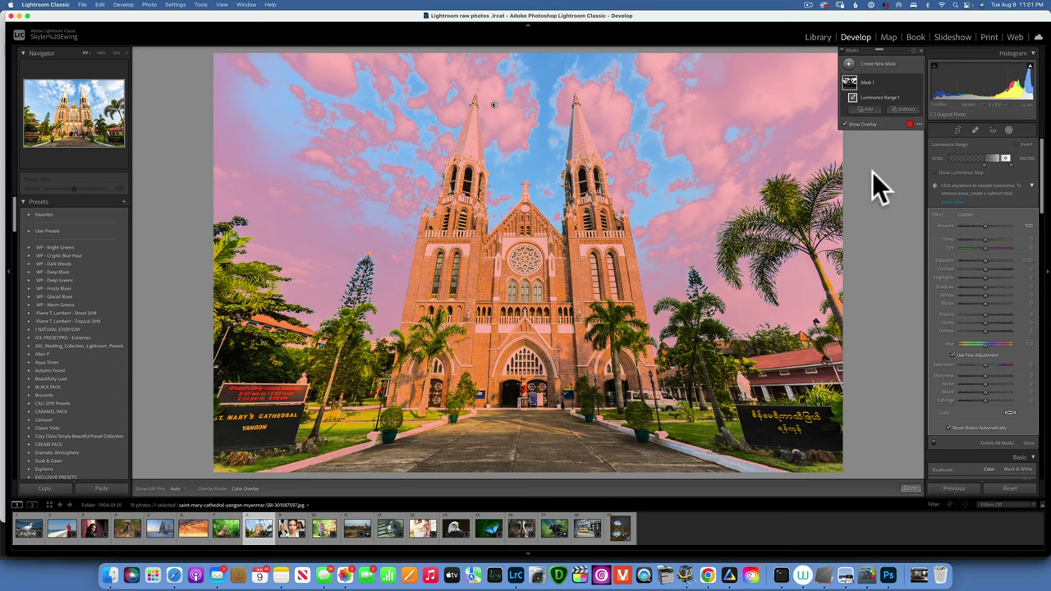
mouse_move(1002, 160)
mouse_down()
mouse_move(948, 162)
mouse_move(1007, 159)
mouse_up()
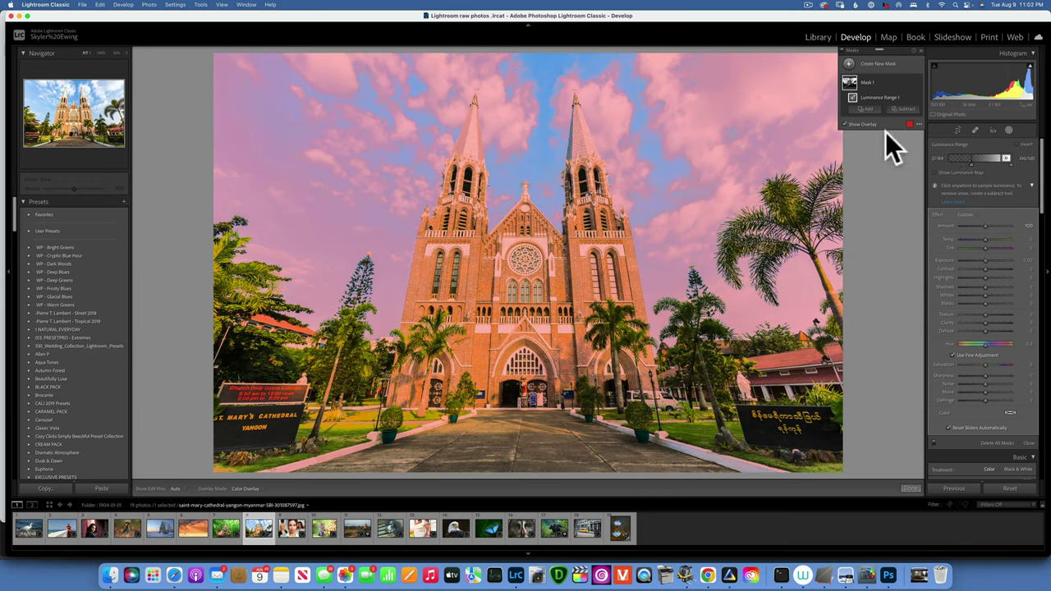
Reset the cathedral photo, create a Luminance Range mask sampled from the brick facade, and lower the mask's Exposure.
click(1013, 488)
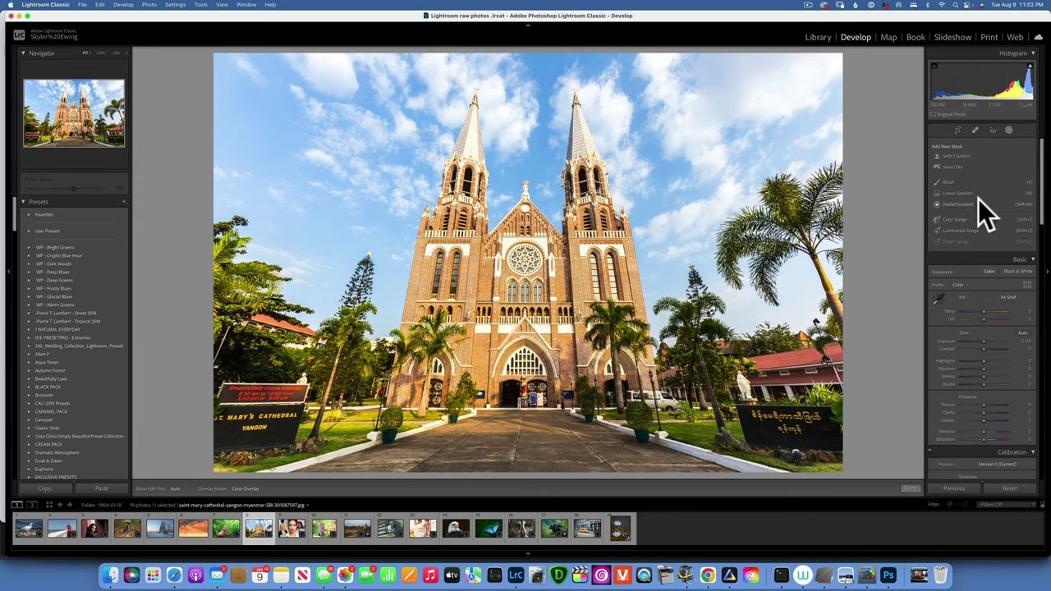
click(961, 231)
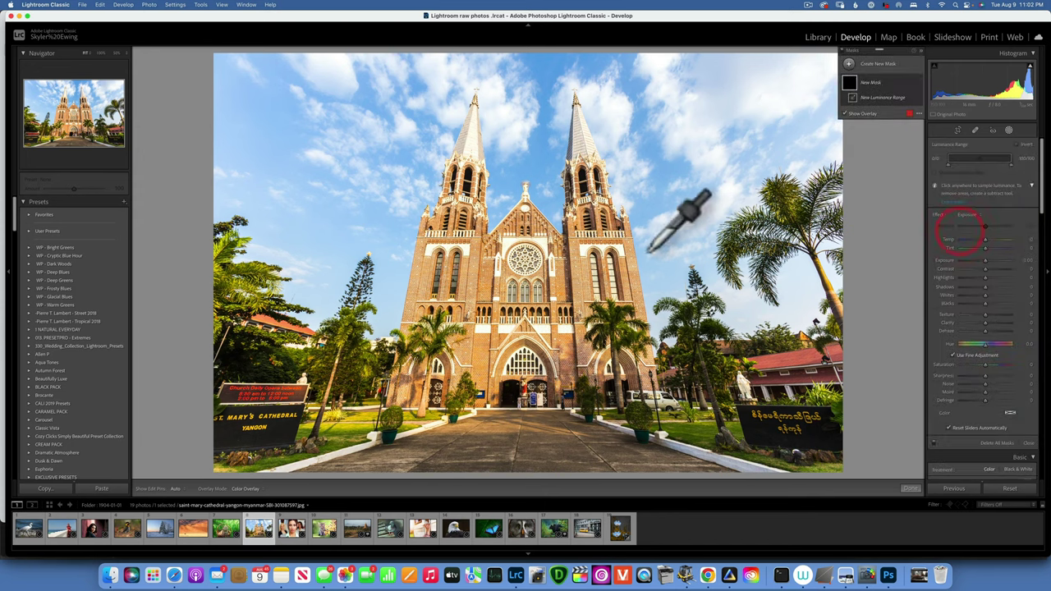
click(491, 276)
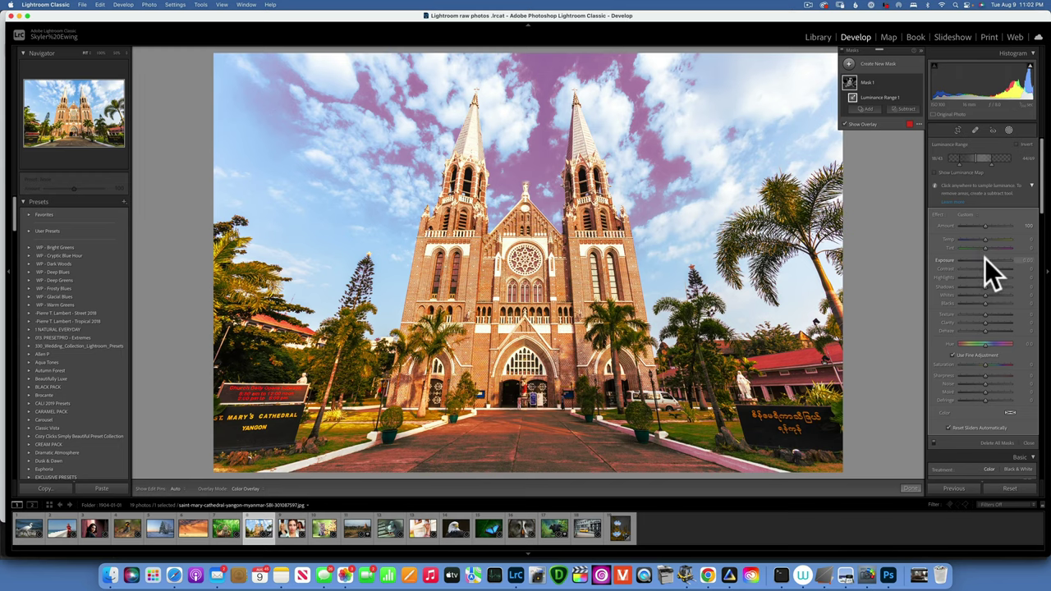
drag(985, 259, 966, 257)
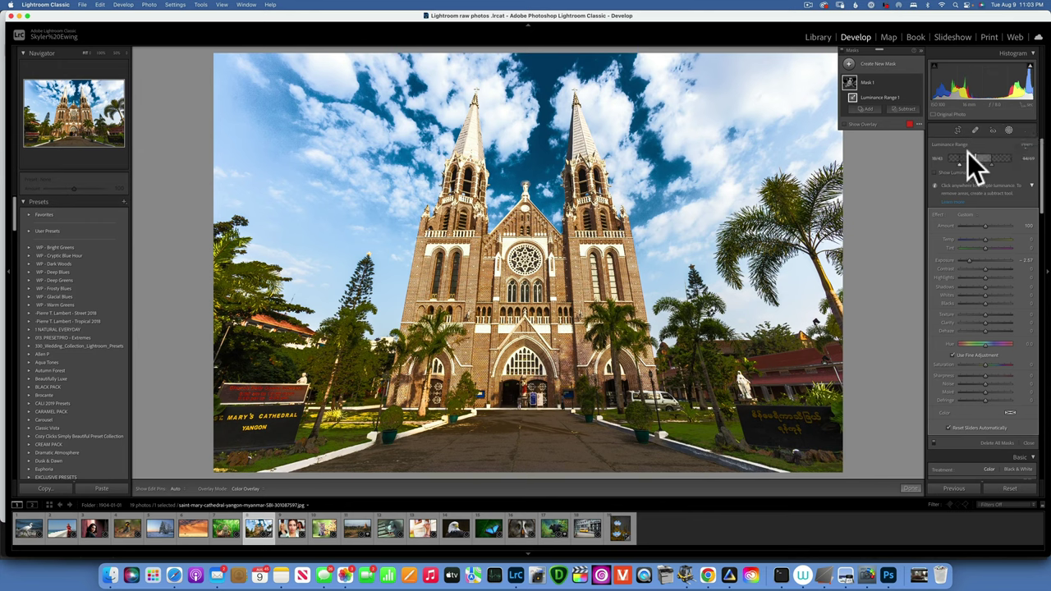
Subtract the sky from the cathedral's luminance mask, set the Exposure to -1.77, and reset the photo.
click(907, 109)
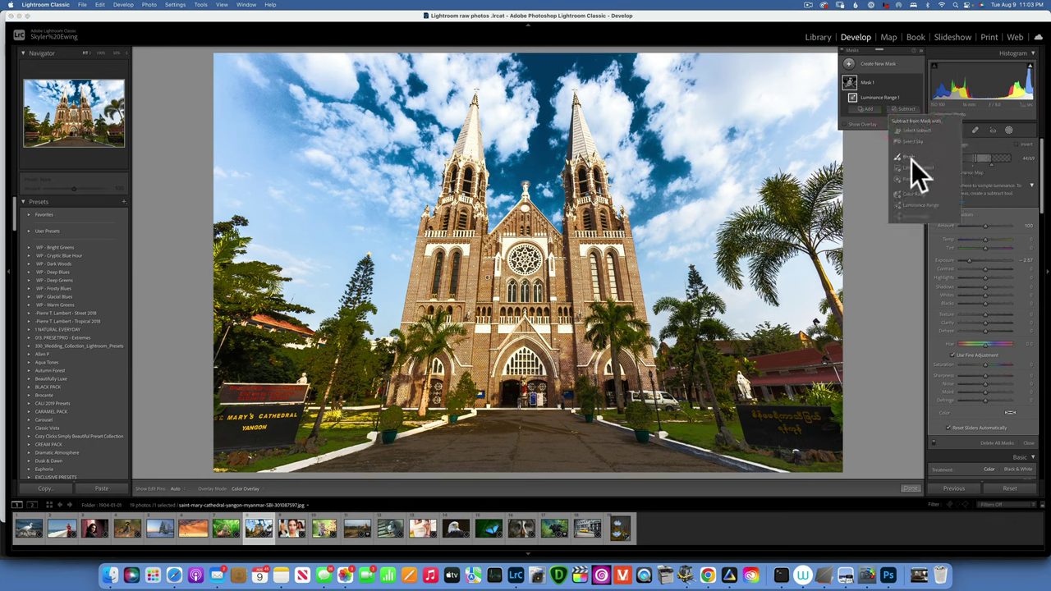
click(912, 141)
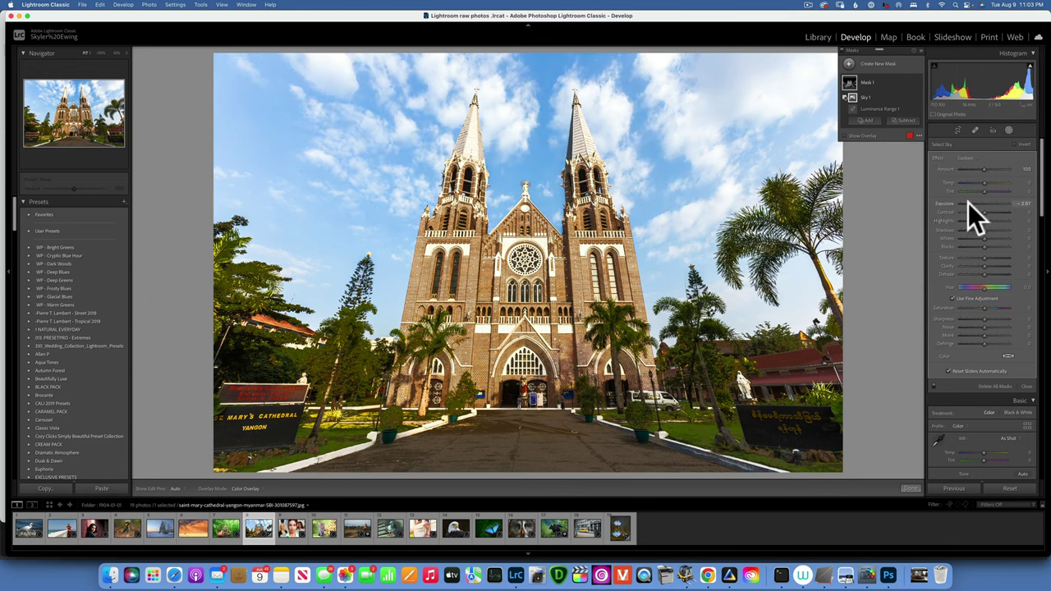
mouse_move(969, 204)
mouse_down()
mouse_move(993, 203)
mouse_move(973, 203)
mouse_up()
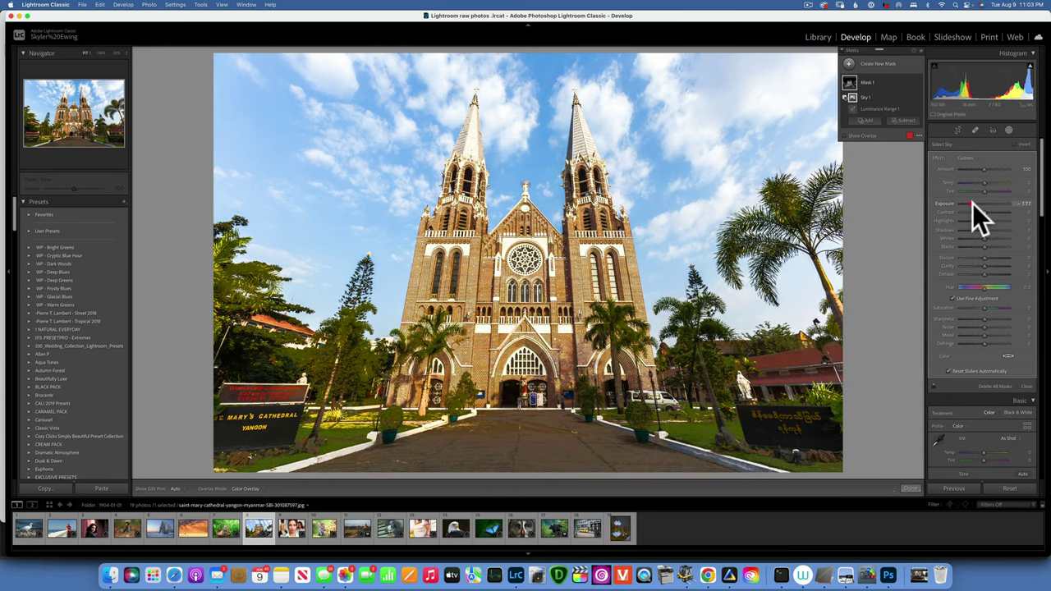
click(1013, 487)
Mask the cathedral with Select Subject, lower the mask's Exposure slightly, and reset the photo.
click(1009, 130)
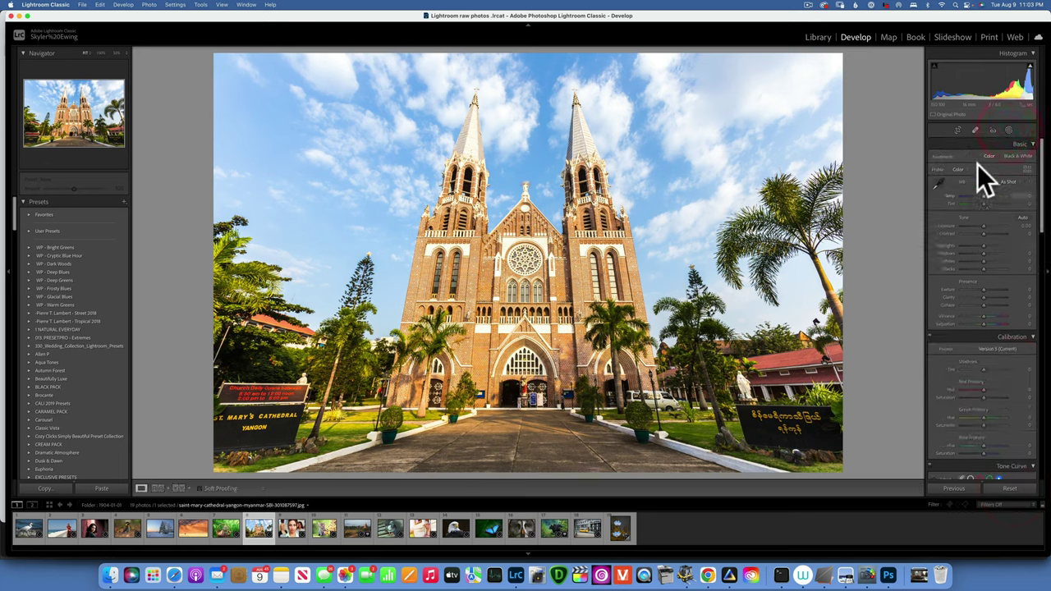
click(1010, 129)
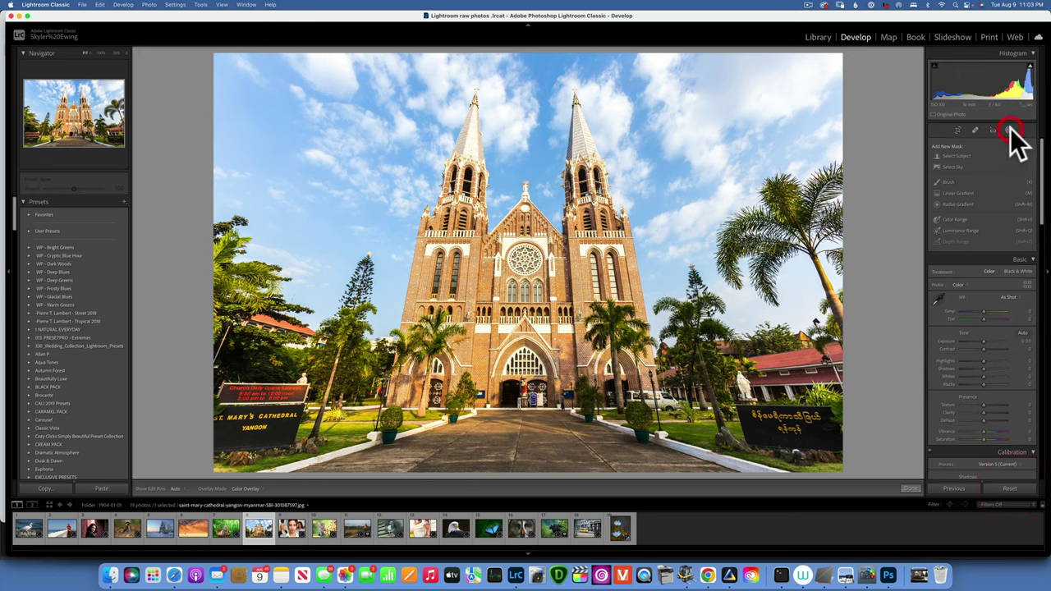
click(959, 156)
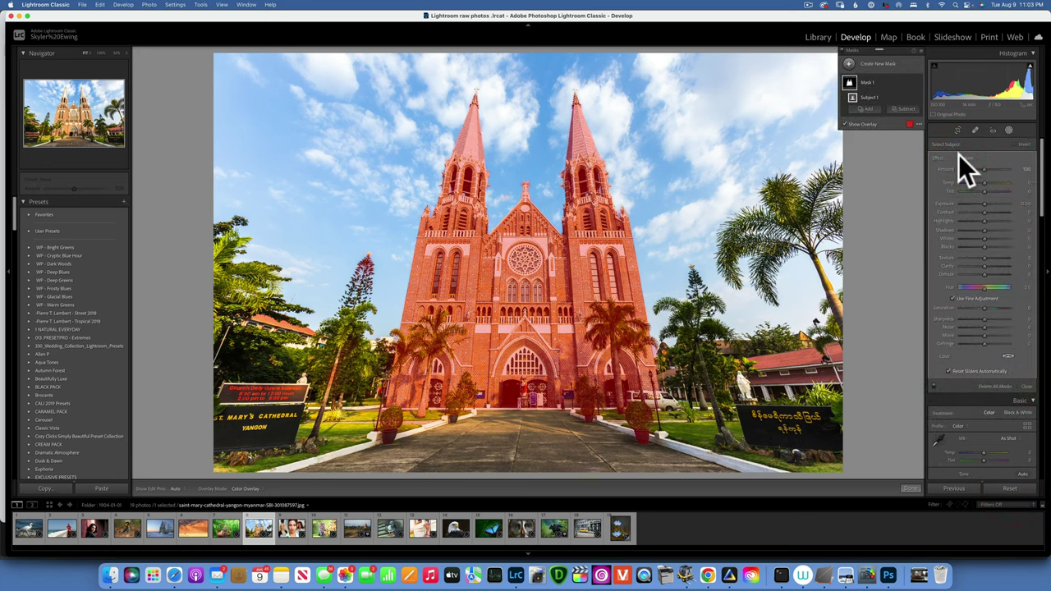
mouse_move(984, 204)
mouse_down()
mouse_move(972, 202)
mouse_move(982, 203)
mouse_up()
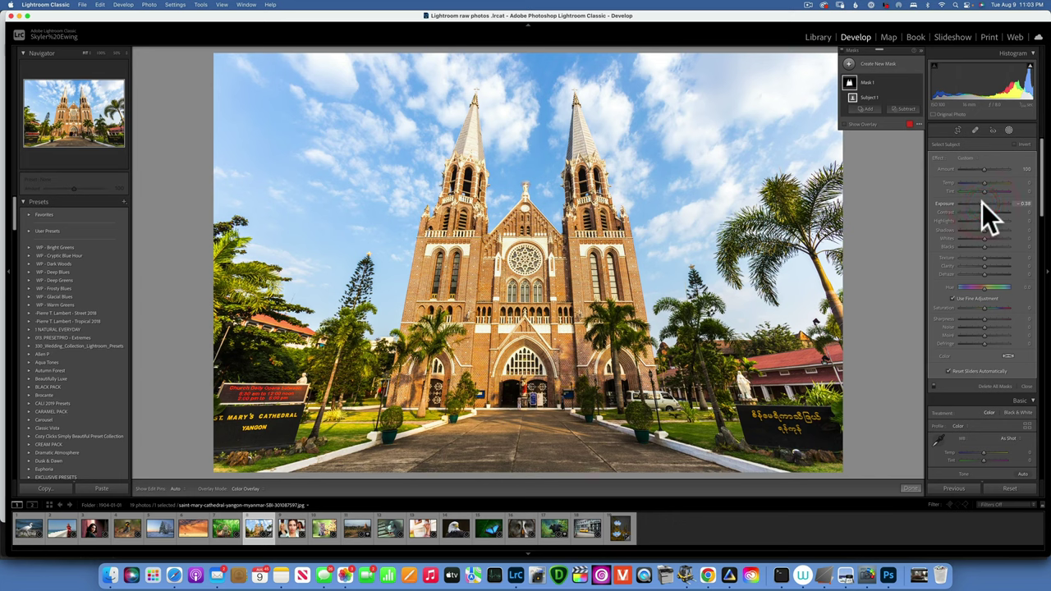
click(1013, 489)
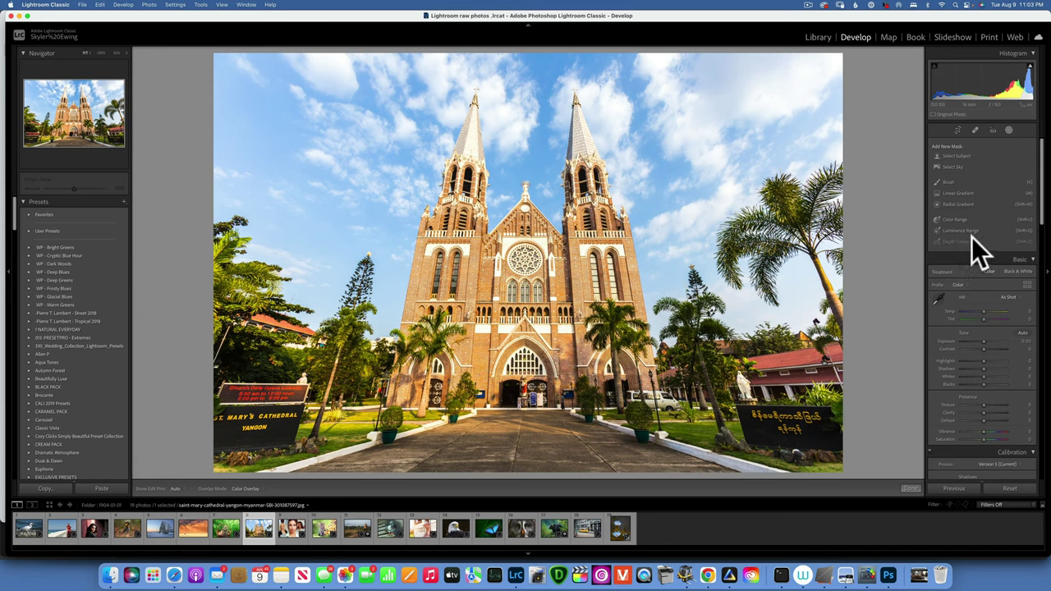
Open the winter countryside photo and examine the Midtones, Shadows, Highlights and three-way wheels in Color Grading.
scroll(971, 236, down, 2)
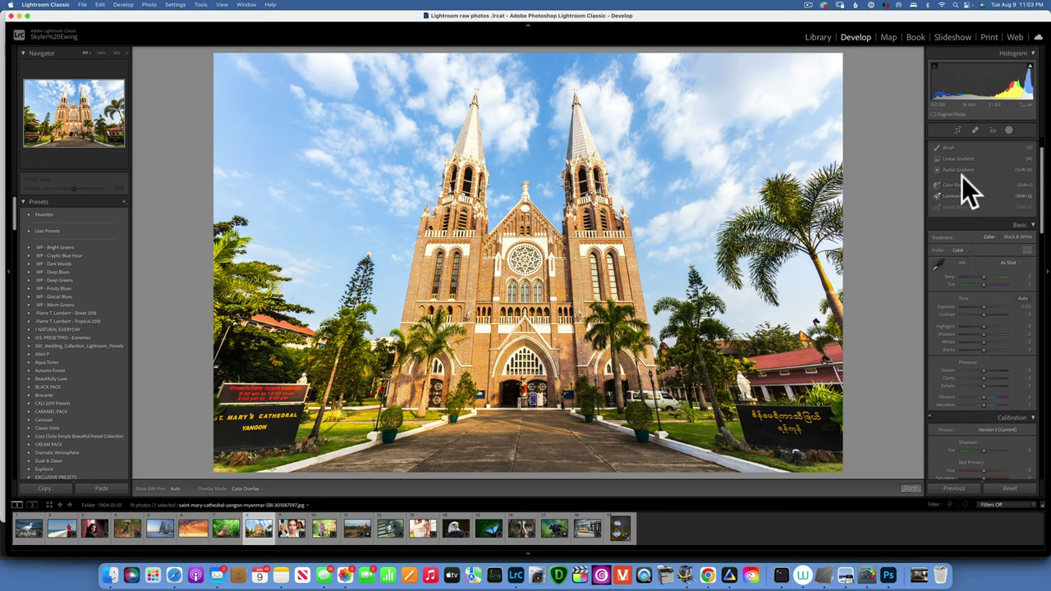
scroll(972, 156, down, 8)
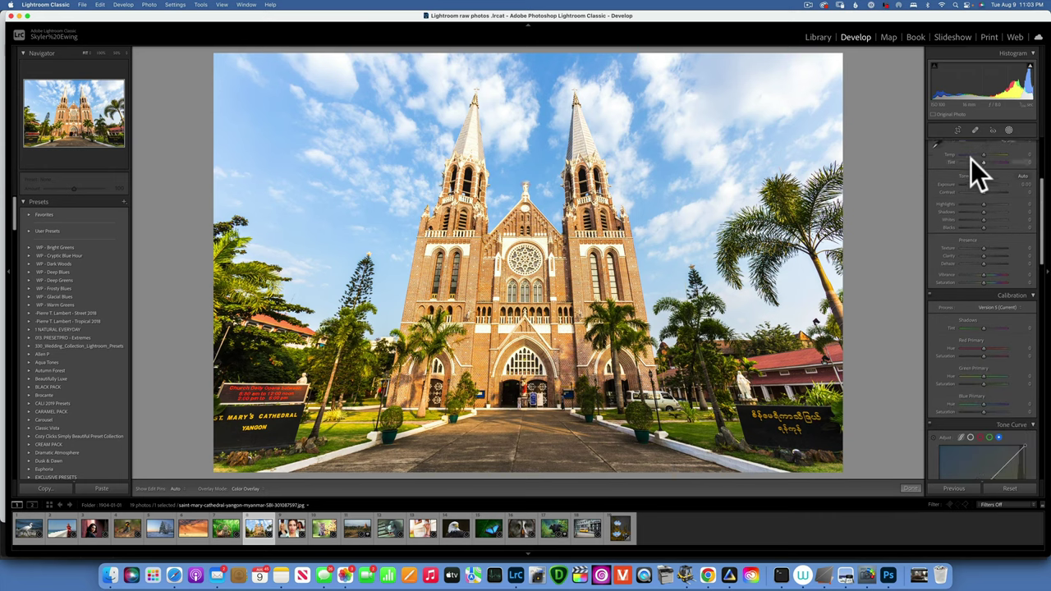
scroll(971, 158, down, 1)
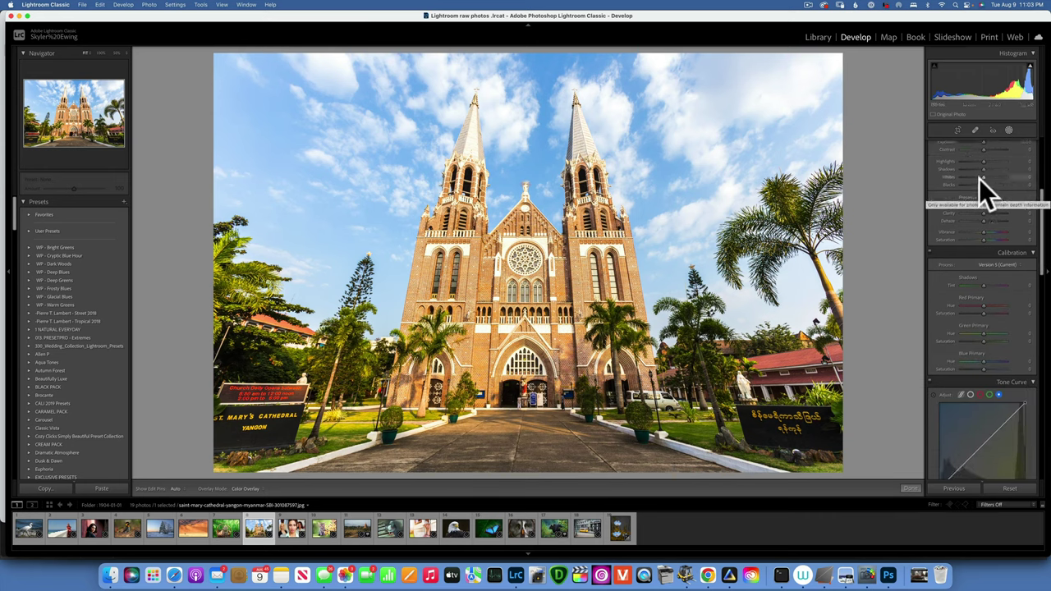
scroll(987, 205, down, 5)
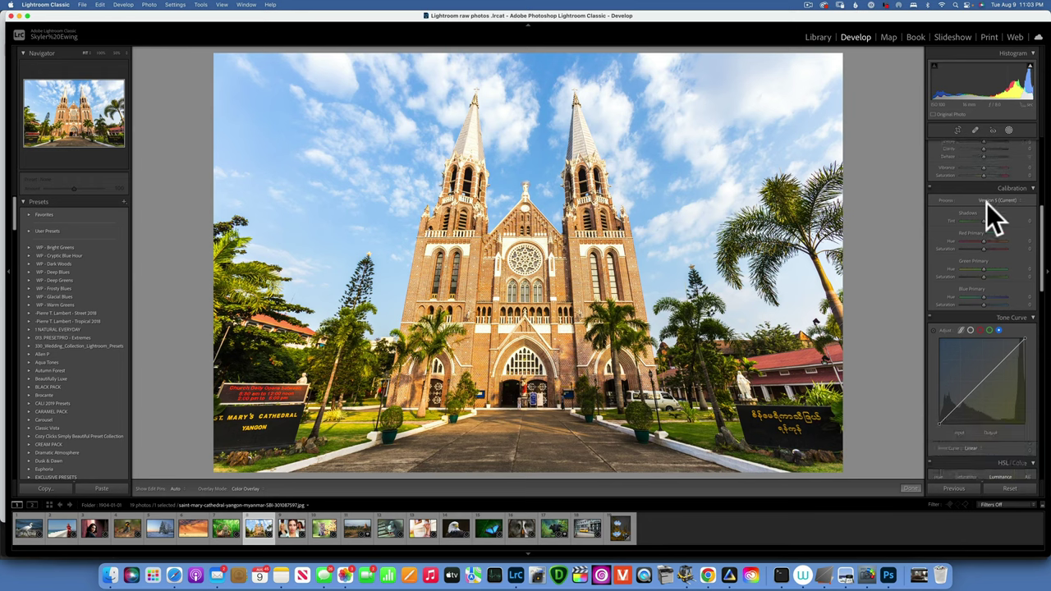
scroll(984, 231, down, 8)
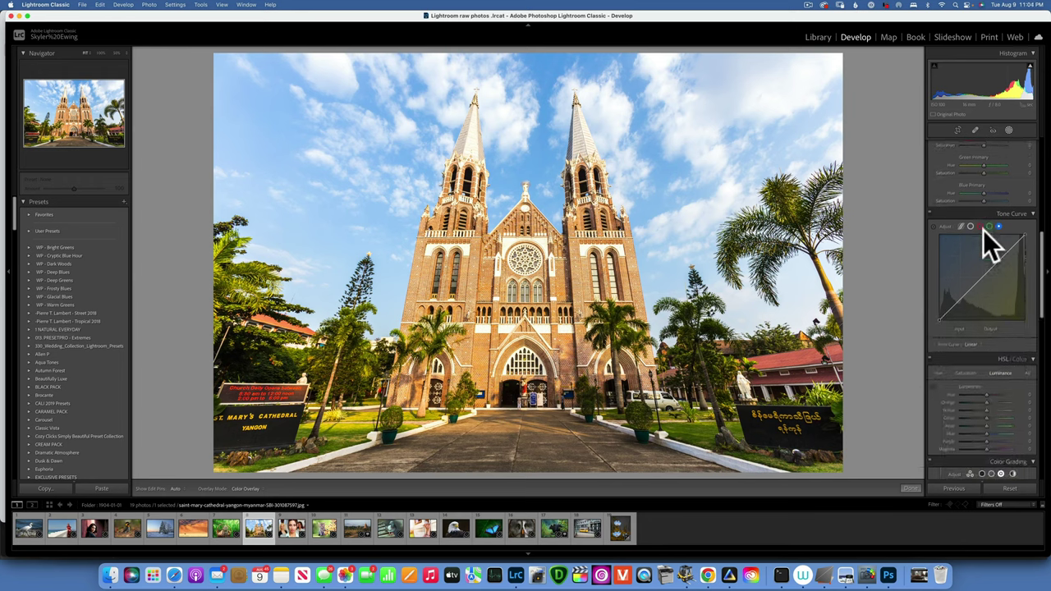
scroll(985, 261, down, 12)
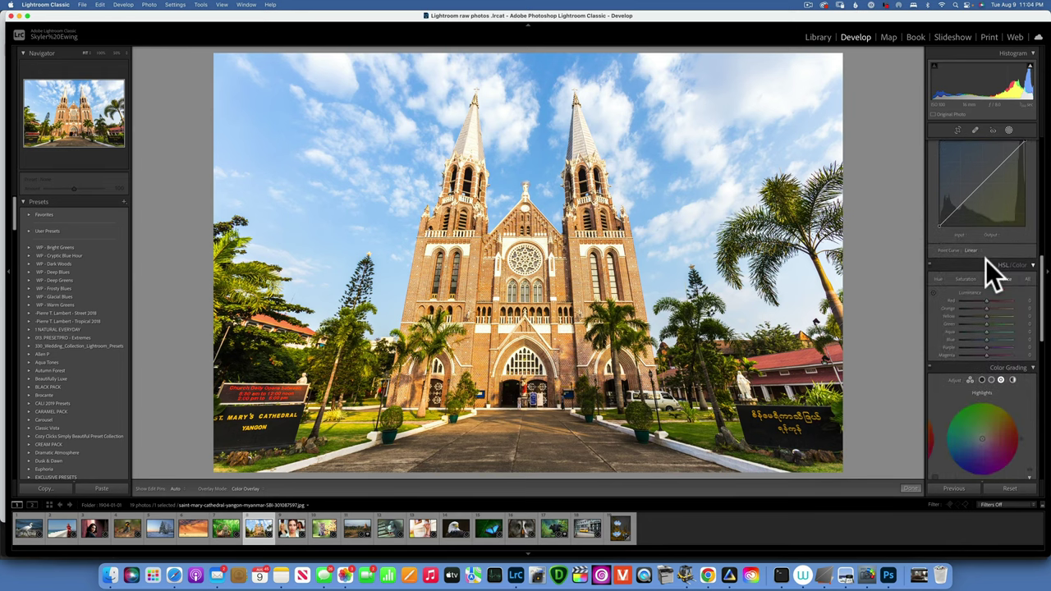
scroll(987, 261, down, 2)
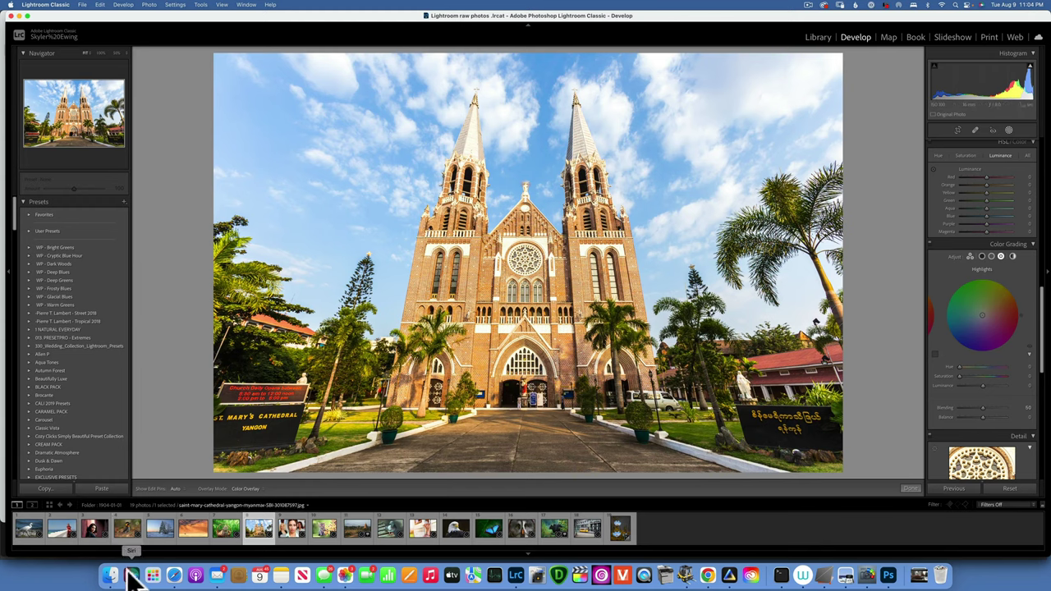
click(164, 527)
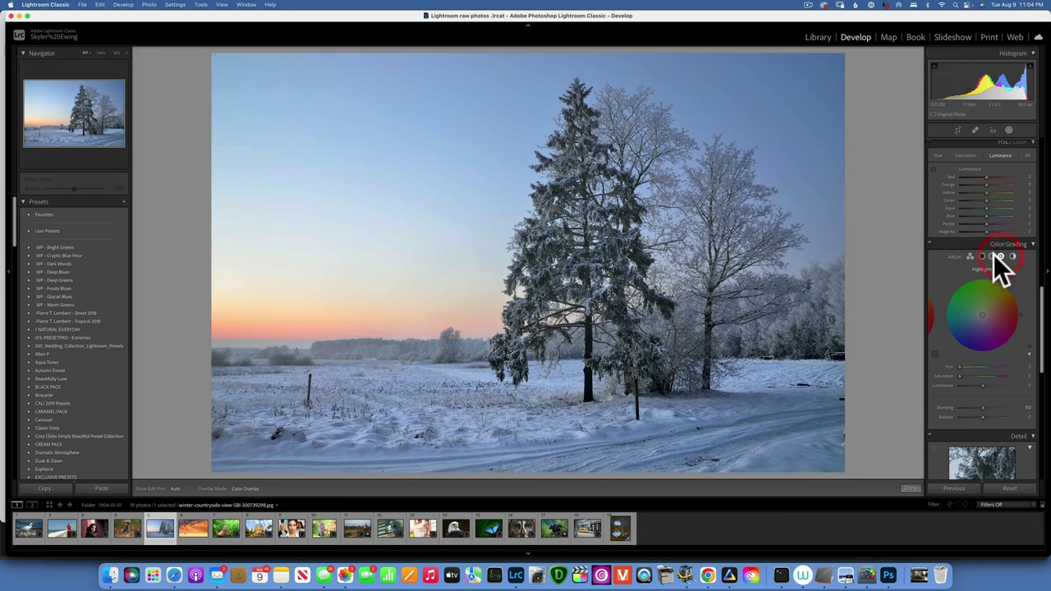
click(992, 255)
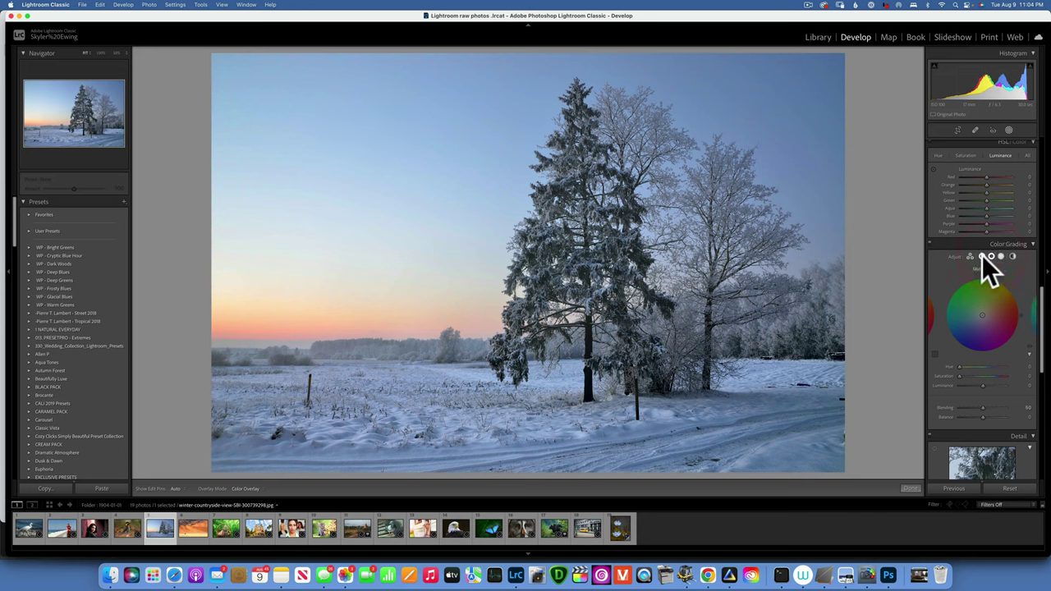
click(982, 256)
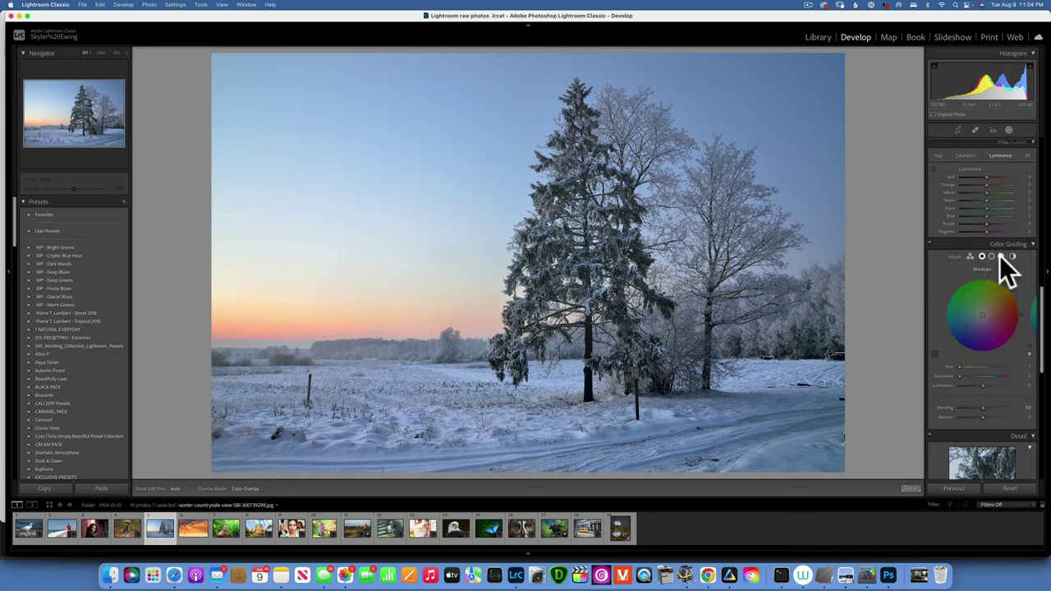
click(1001, 256)
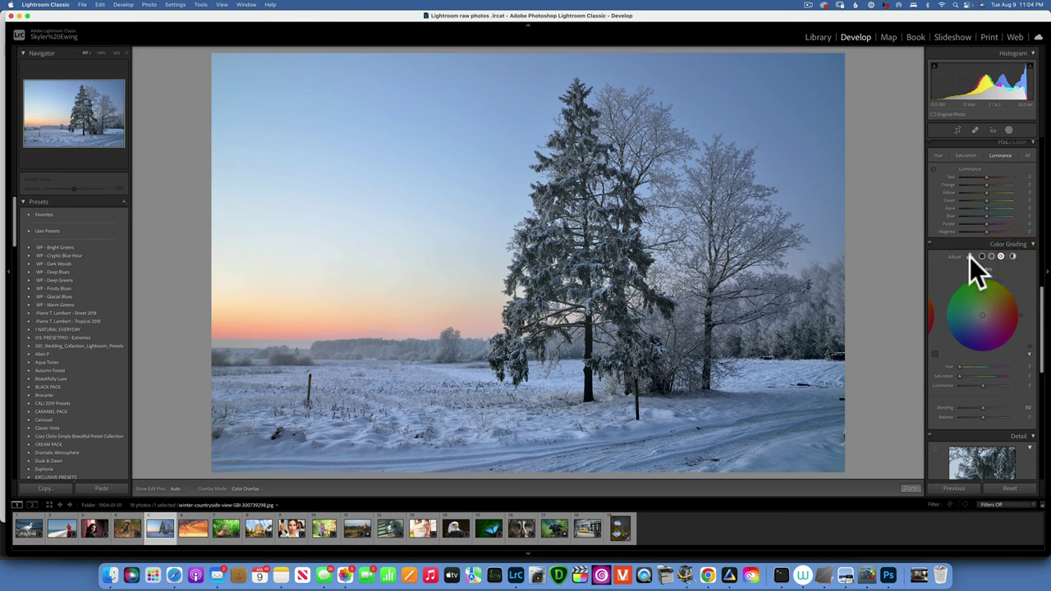
click(970, 256)
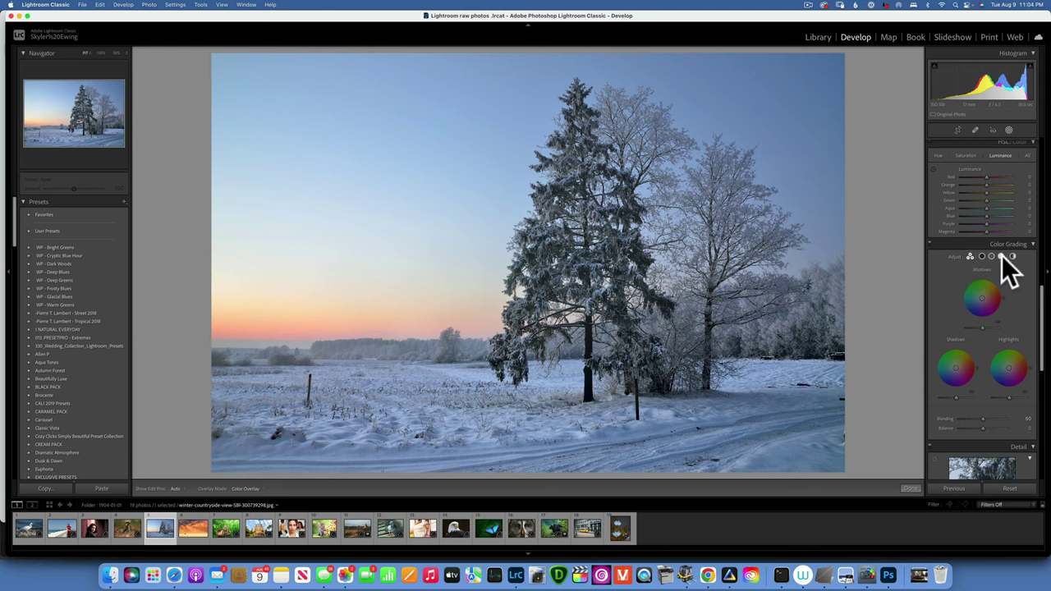
Color grade the Highlights with Hue 45, Saturation 80 and Luminance +17, and try a slight warm tint on the Midtones.
click(1002, 256)
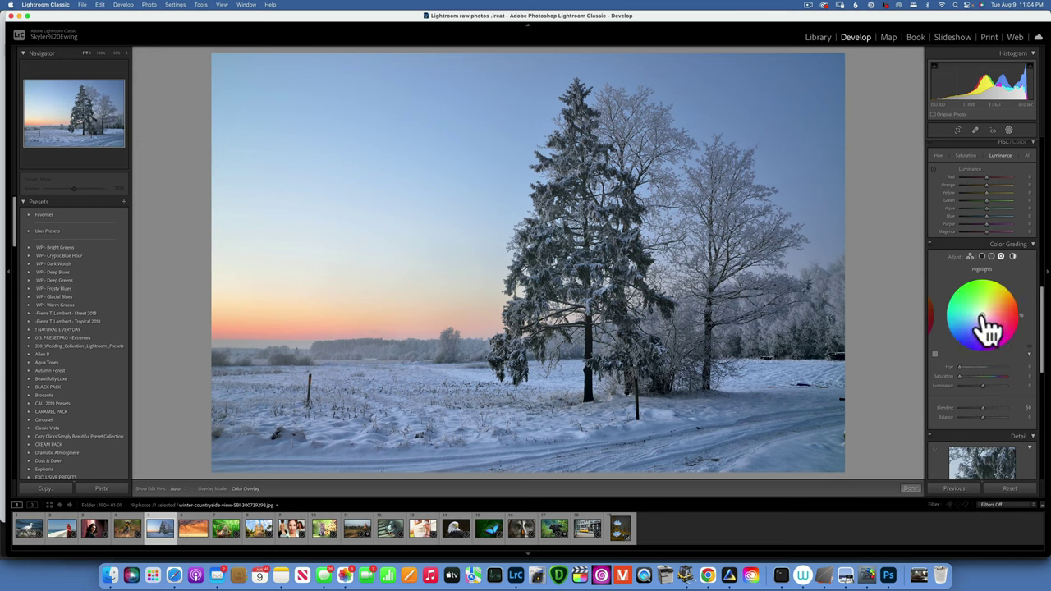
drag(982, 317, 999, 297)
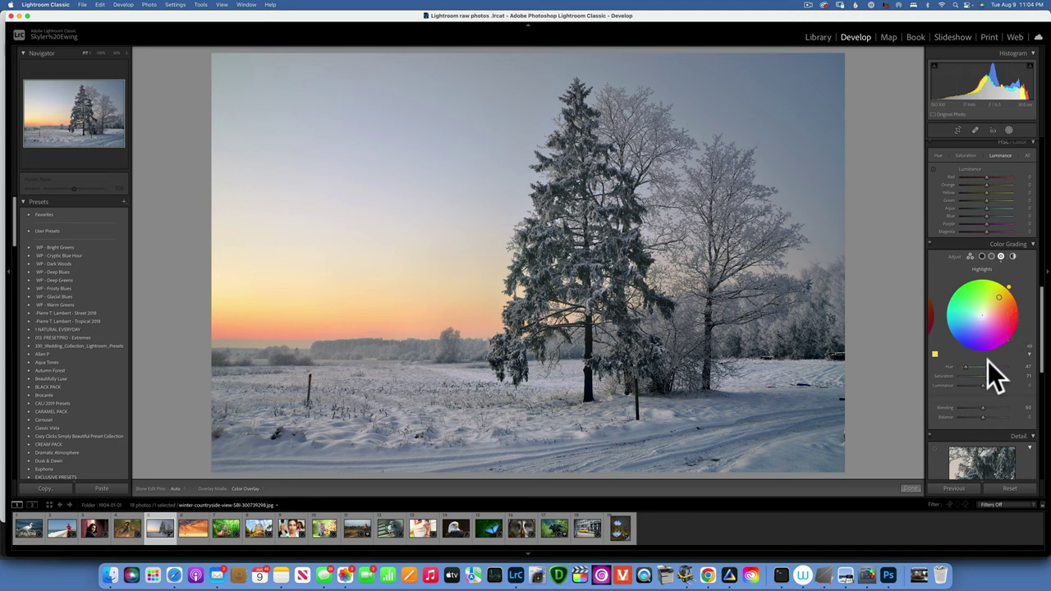
drag(966, 366, 986, 386)
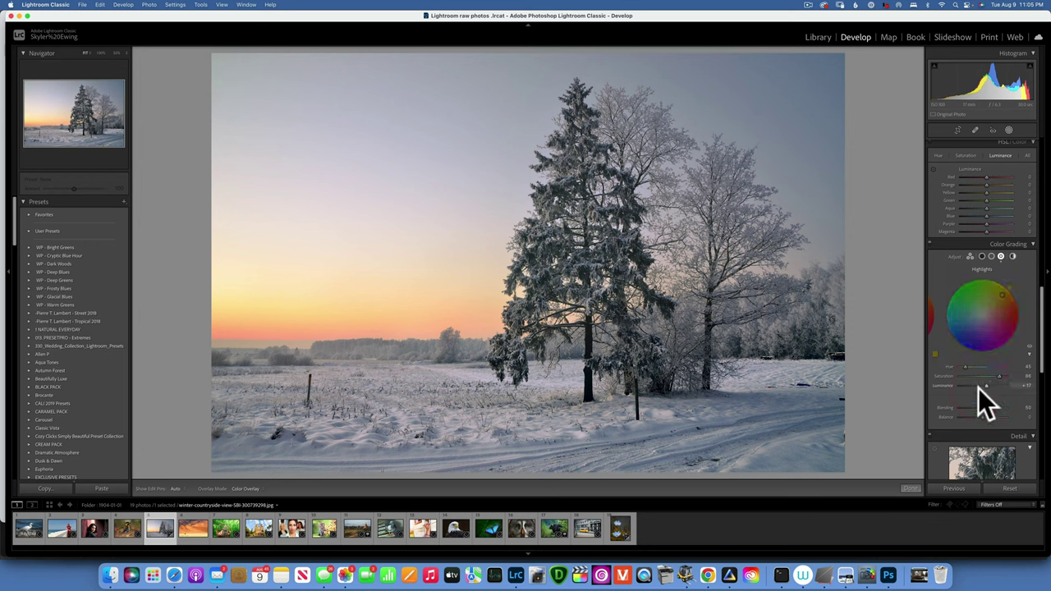
click(992, 256)
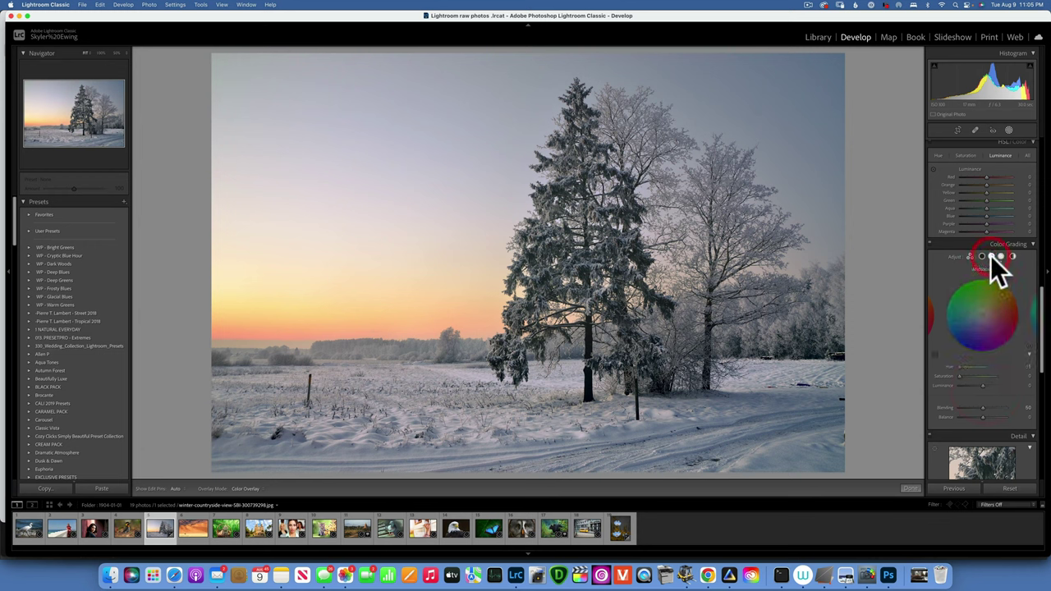
mouse_move(985, 315)
mouse_down()
mouse_move(980, 328)
mouse_move(1003, 310)
mouse_move(993, 311)
mouse_up()
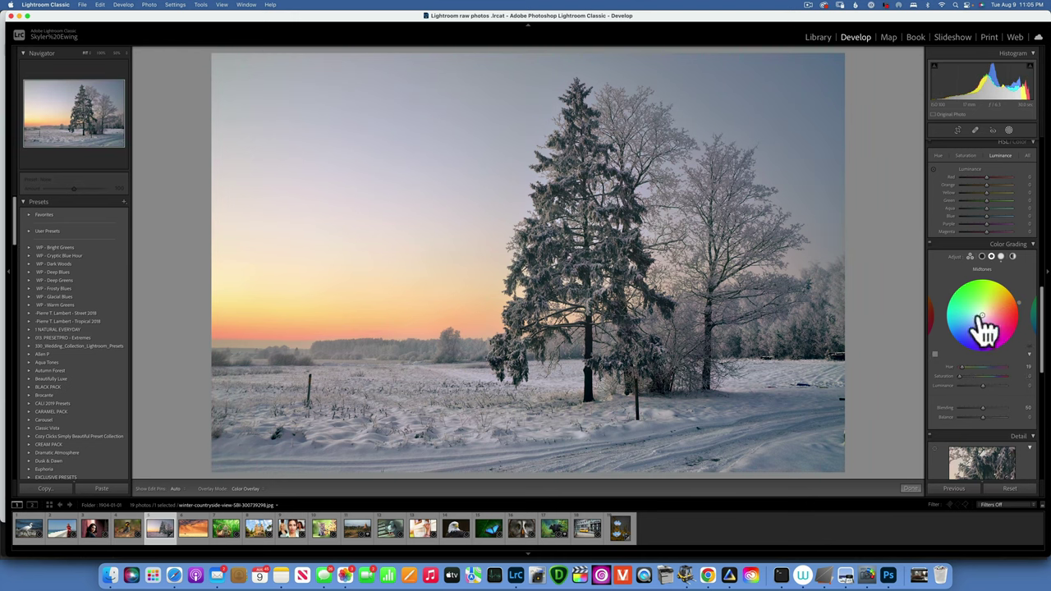
Tint the Shadows blue with Hue 225 and Saturation 55, and compare the winter photo with its unedited version.
click(981, 256)
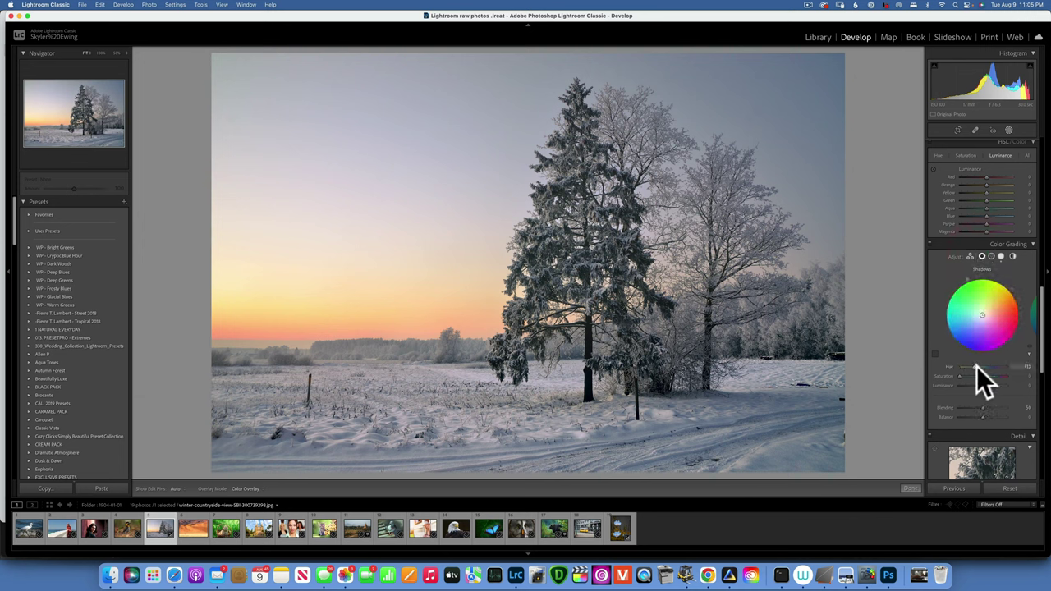
drag(984, 366, 990, 365)
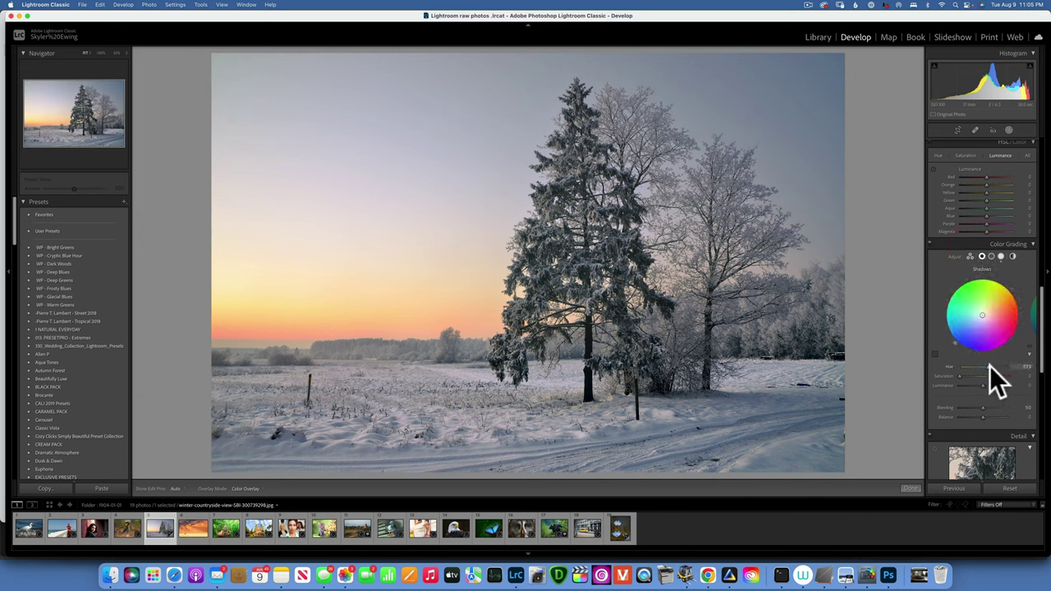
click(991, 366)
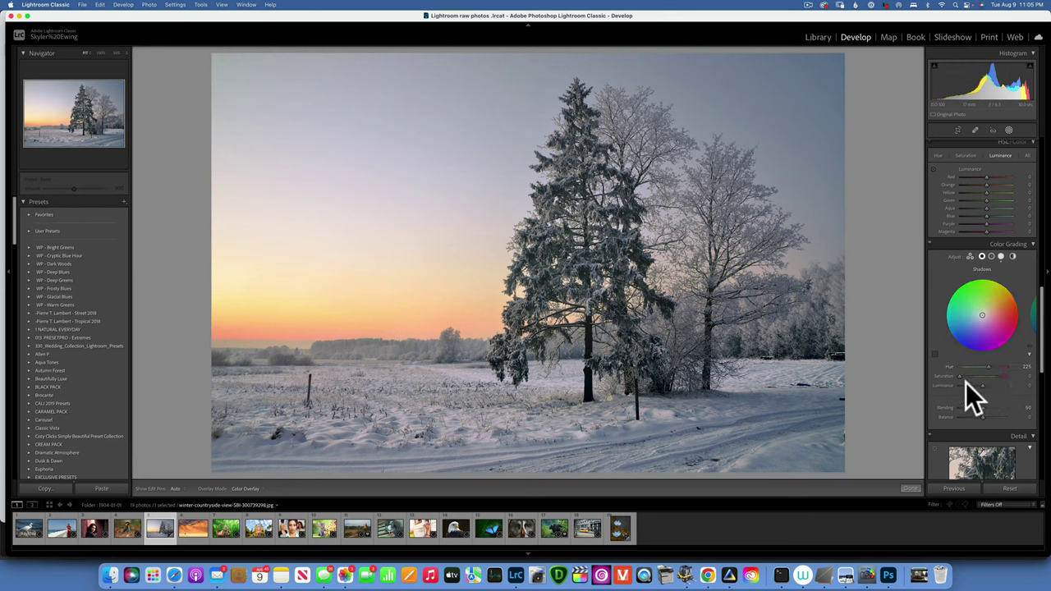
drag(960, 375, 986, 376)
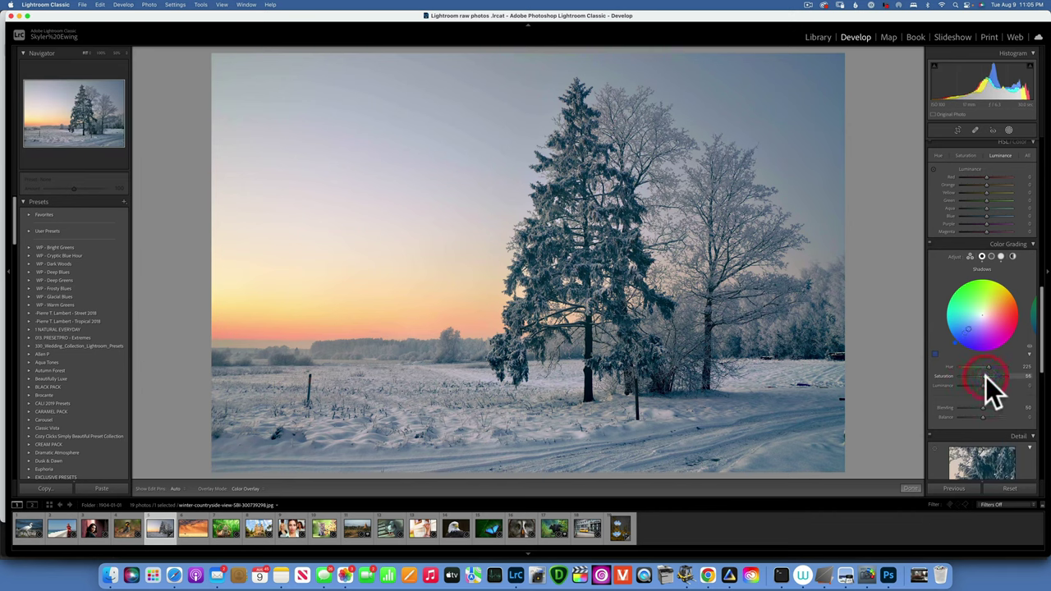
key(backslash)
key(backslash)
key(backslash)
key(backslash)
Adjust the Sharpening Amount of the winter photo in the Detail settings.
scroll(985, 376, down, 5)
scroll(985, 376, down, 1)
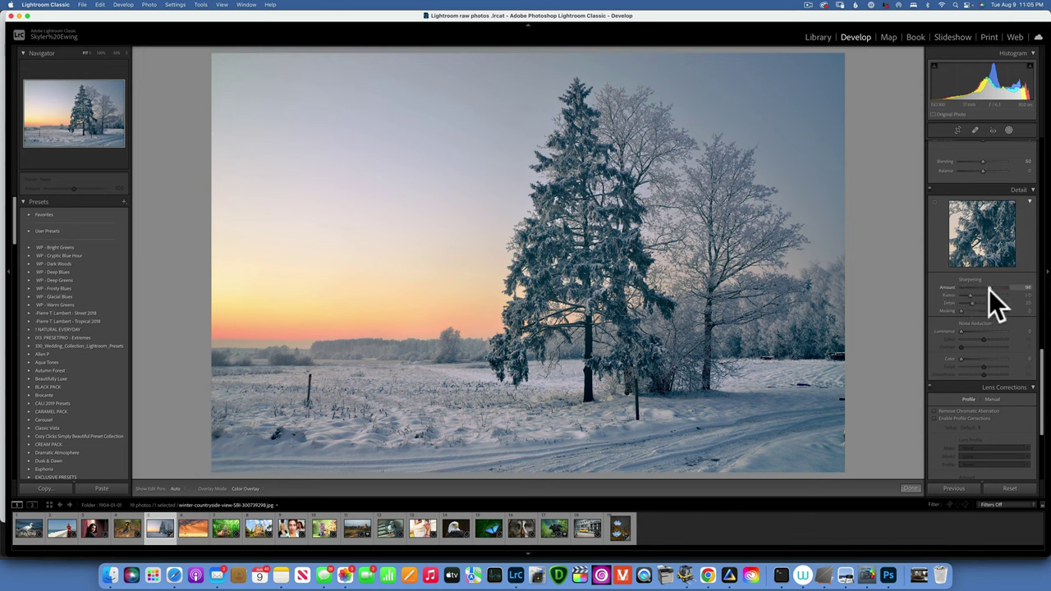
drag(986, 290, 1010, 296)
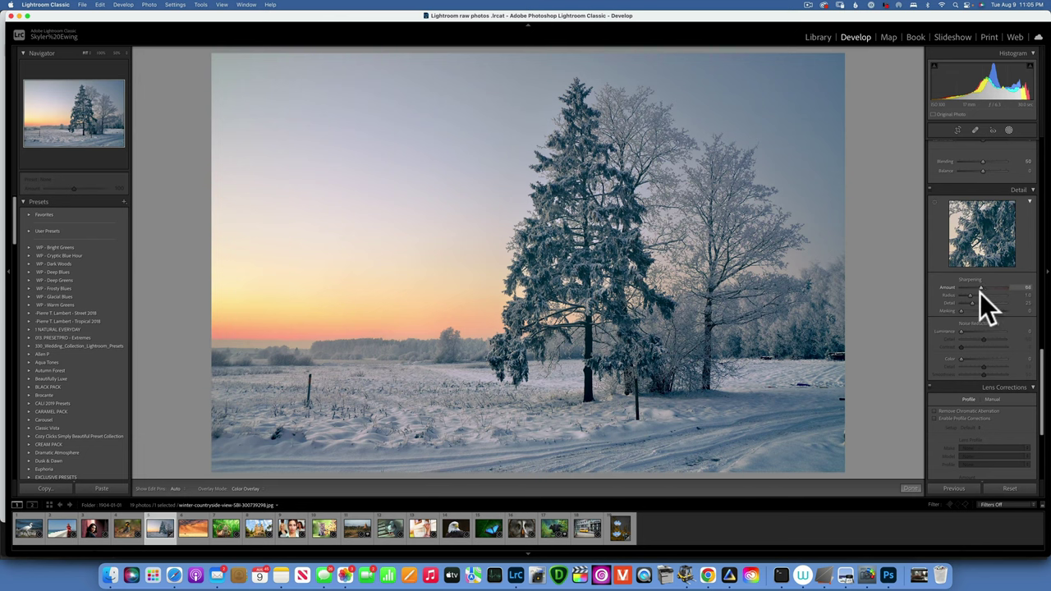
Set the winter photo's Sharpening Amount to 60 and raise Masking with the edge preview to limit sharpening to strong edges.
click(978, 292)
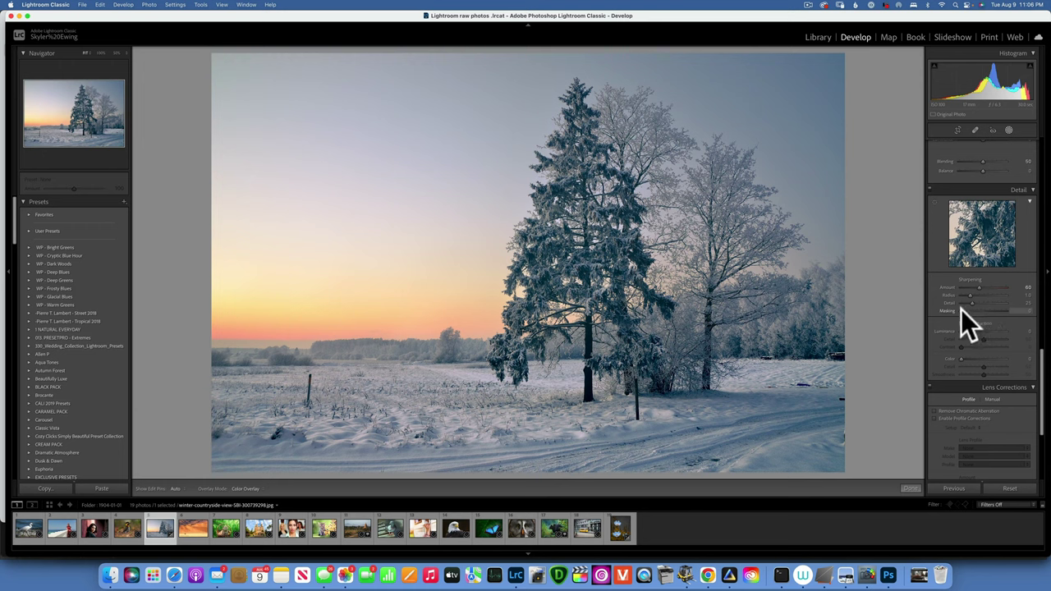
key(alt)
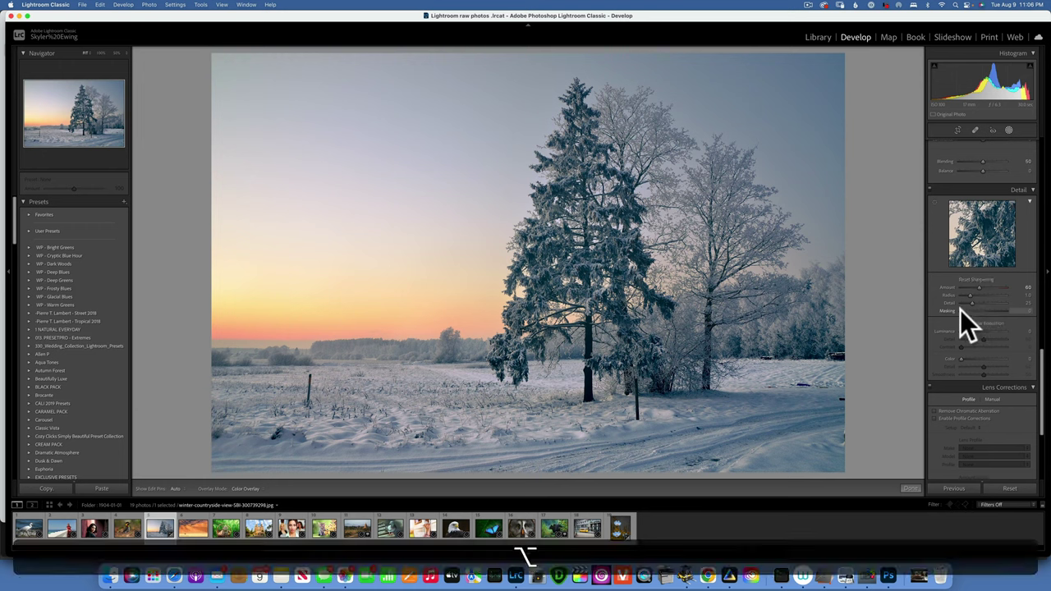
drag(960, 310, 1005, 311)
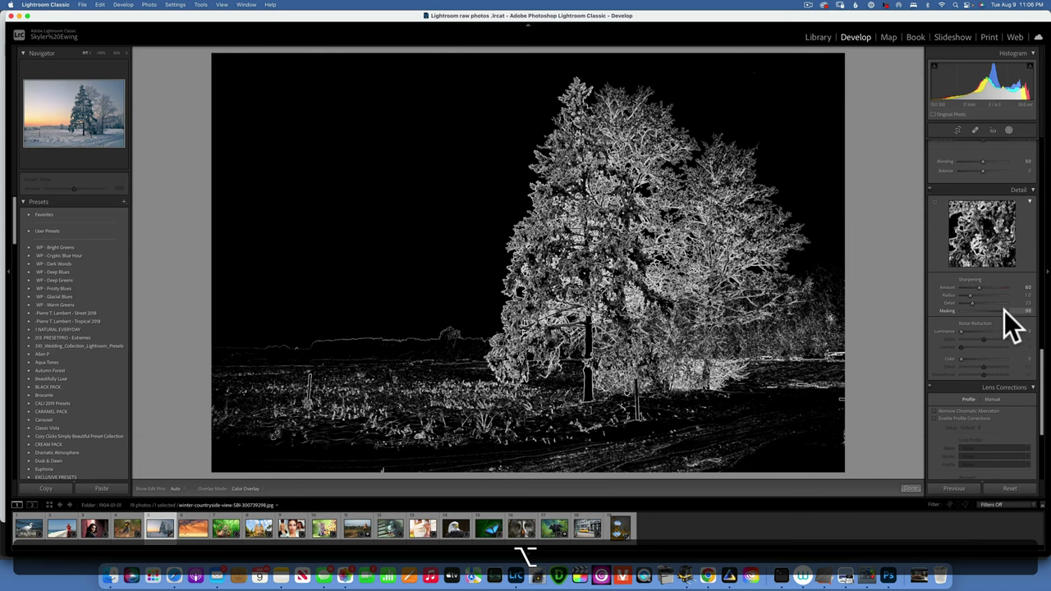
drag(1004, 310, 1005, 310)
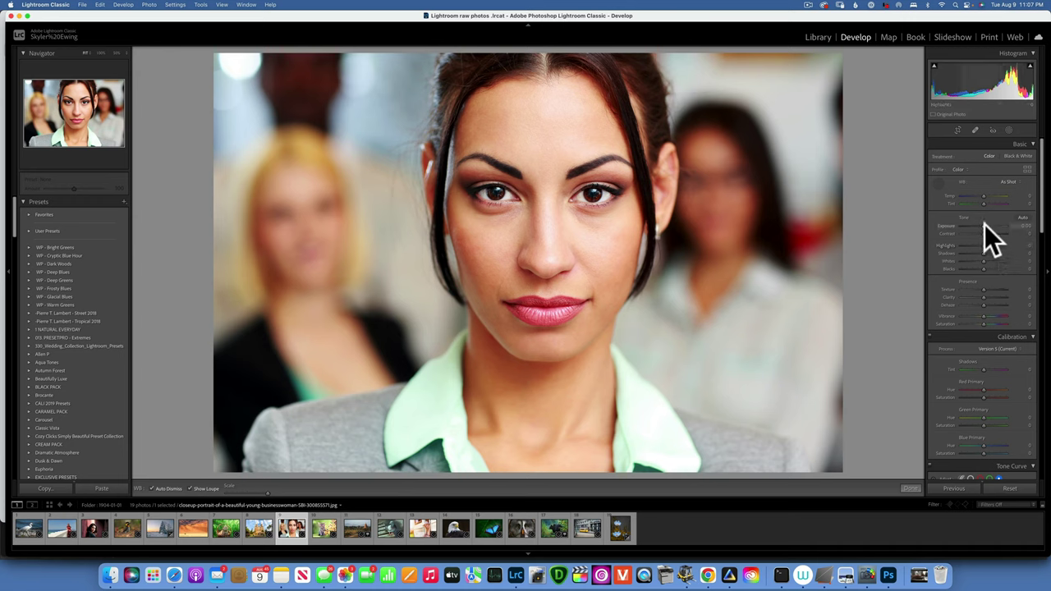
Lower the Exposure of the businesswoman close-up portrait to -0.75 and inspect the face at 100%.
drag(984, 224, 980, 224)
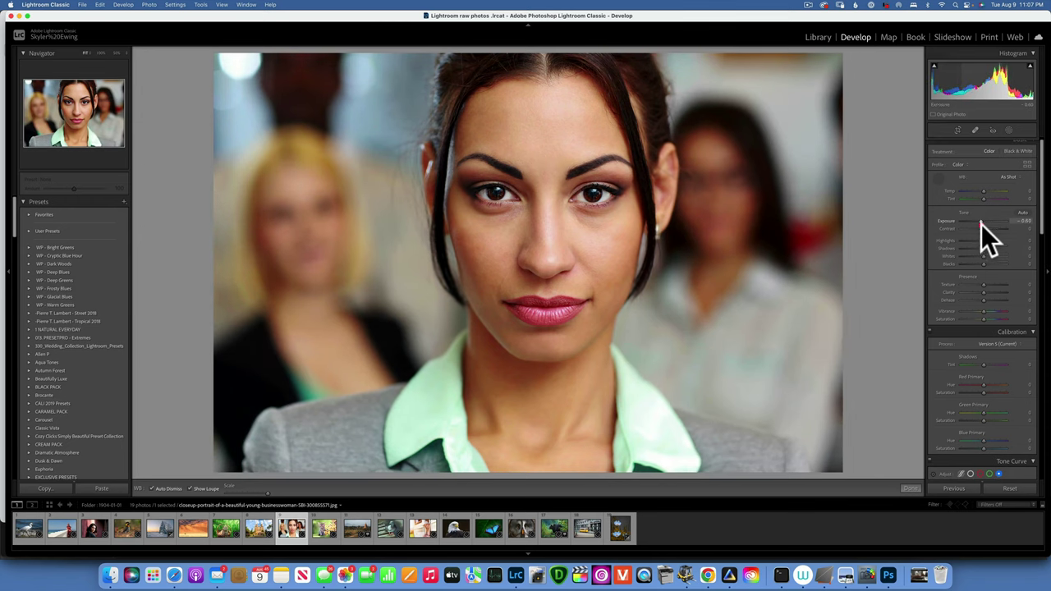
click(101, 52)
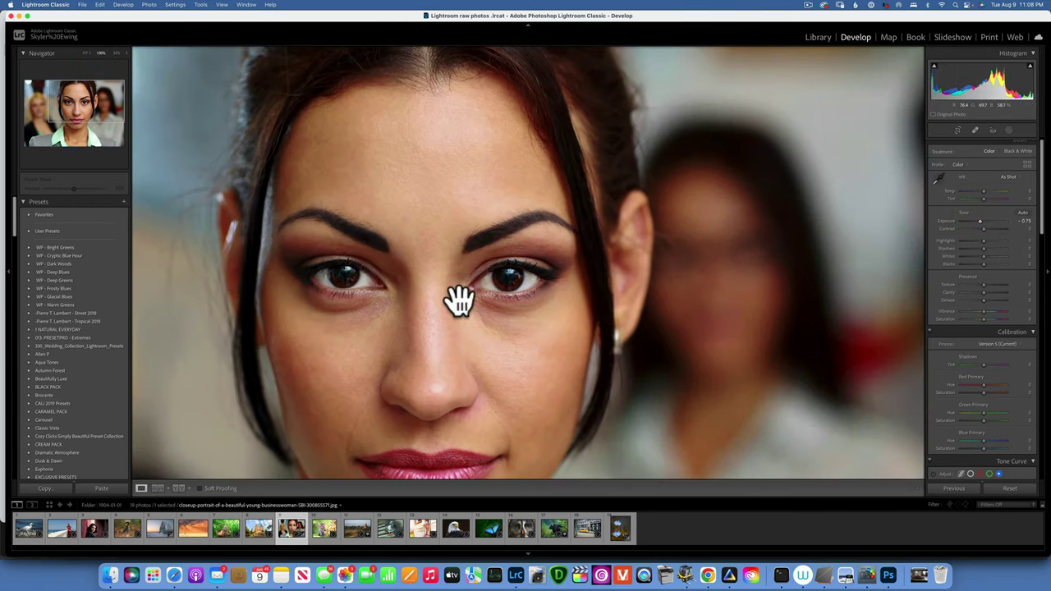
drag(459, 302, 493, 222)
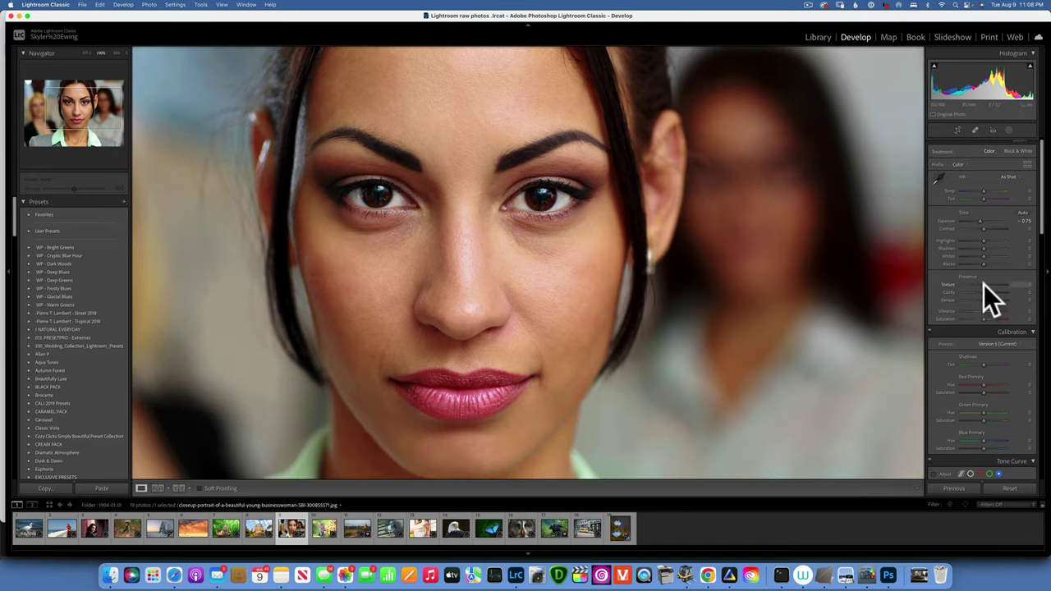
Try Clarity at +100 on the portrait and reset it.
drag(989, 292, 1014, 293)
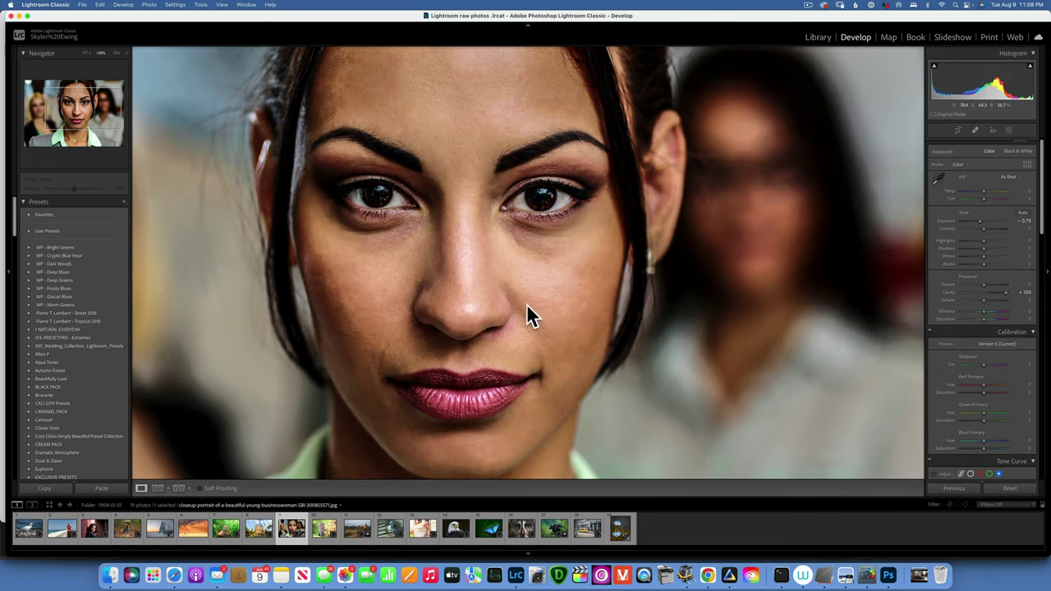
double_click(950, 292)
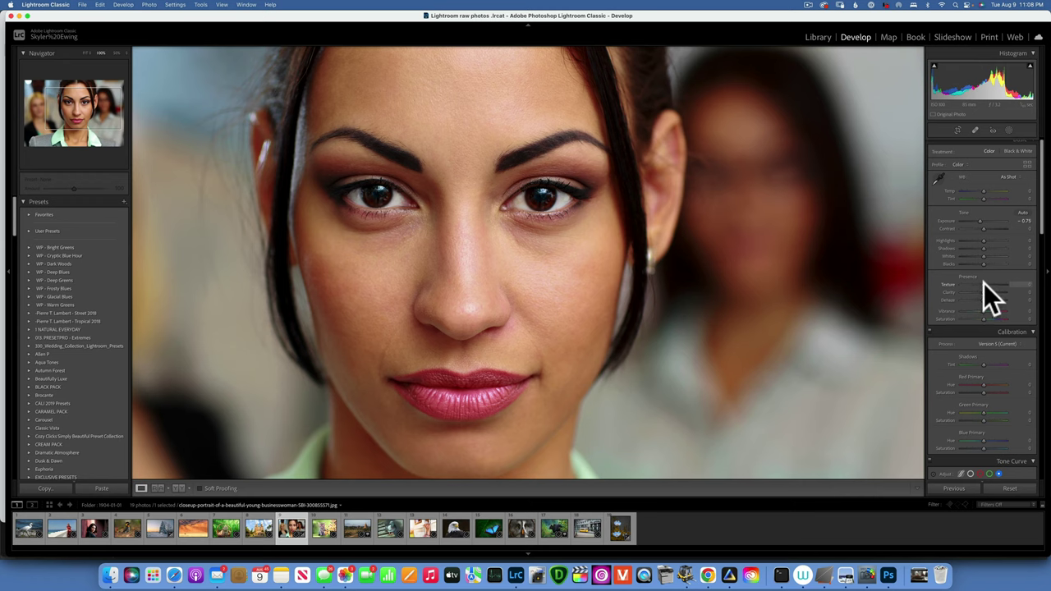
Paint a Brush mask over the cheek, nose, chin and forehead on one half of the face and set its Texture to -70.
click(1009, 130)
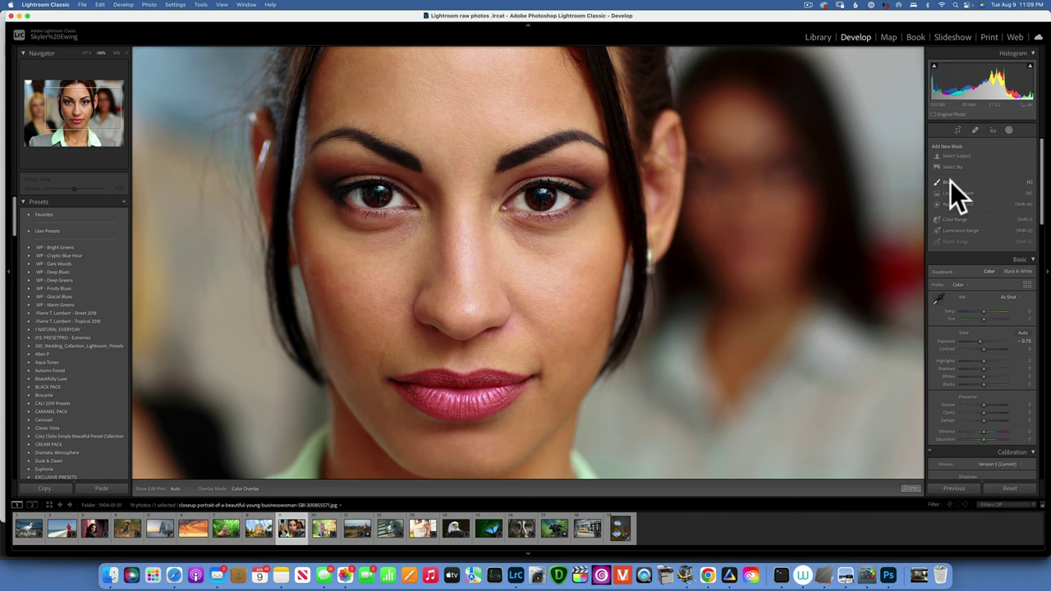
click(950, 180)
mouse_move(520, 281)
mouse_down()
mouse_move(525, 322)
mouse_move(506, 302)
mouse_move(505, 238)
mouse_move(560, 241)
mouse_move(601, 221)
mouse_move(596, 325)
mouse_move(524, 421)
mouse_up()
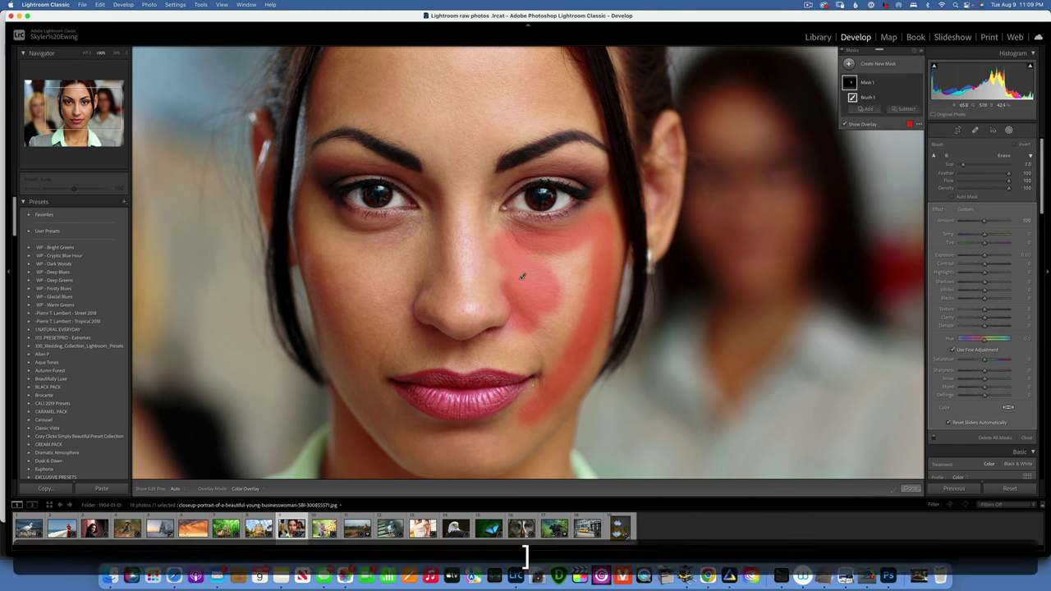
mouse_move(522, 276)
mouse_down()
mouse_move(563, 287)
mouse_move(547, 259)
mouse_move(491, 239)
mouse_move(483, 313)
mouse_move(468, 230)
mouse_move(466, 321)
mouse_move(492, 325)
mouse_up()
mouse_move(567, 305)
mouse_down()
mouse_move(530, 361)
mouse_move(464, 354)
mouse_move(509, 367)
mouse_move(575, 316)
mouse_move(520, 406)
mouse_move(604, 349)
mouse_move(481, 460)
mouse_move(486, 432)
mouse_move(517, 452)
mouse_move(538, 443)
mouse_up()
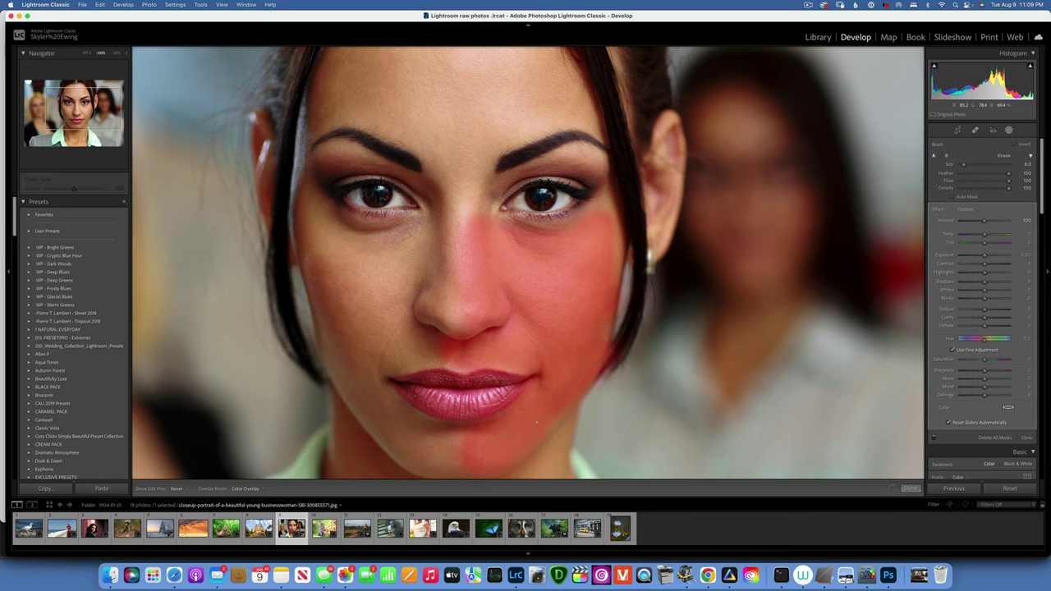
key(h)
key(h)
mouse_move(484, 78)
mouse_down()
mouse_move(480, 218)
mouse_move(513, 41)
mouse_move(579, 115)
mouse_move(542, 122)
mouse_move(521, 111)
mouse_move(532, 83)
mouse_up()
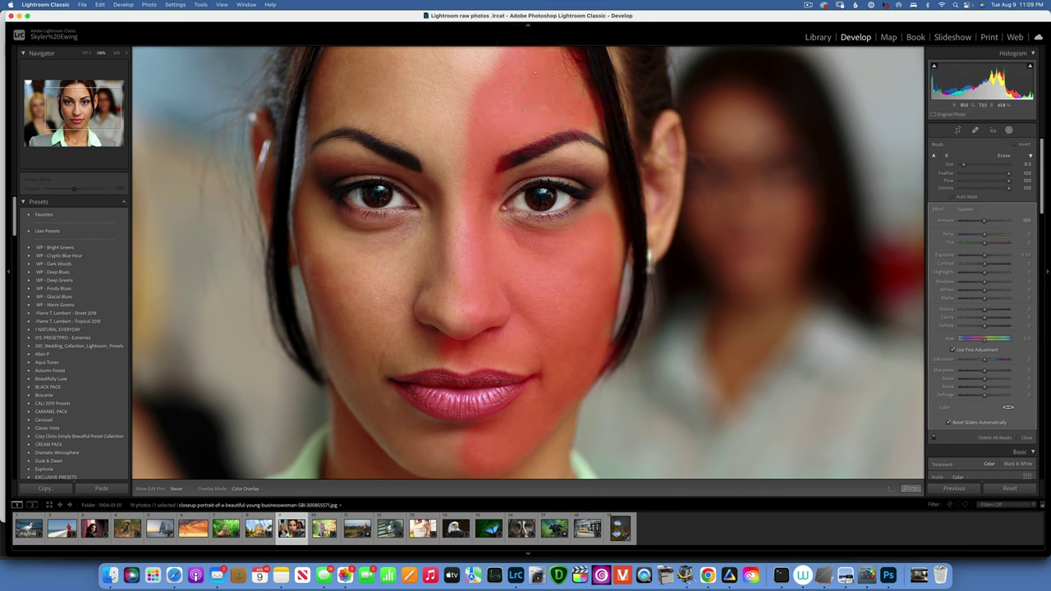
key(h)
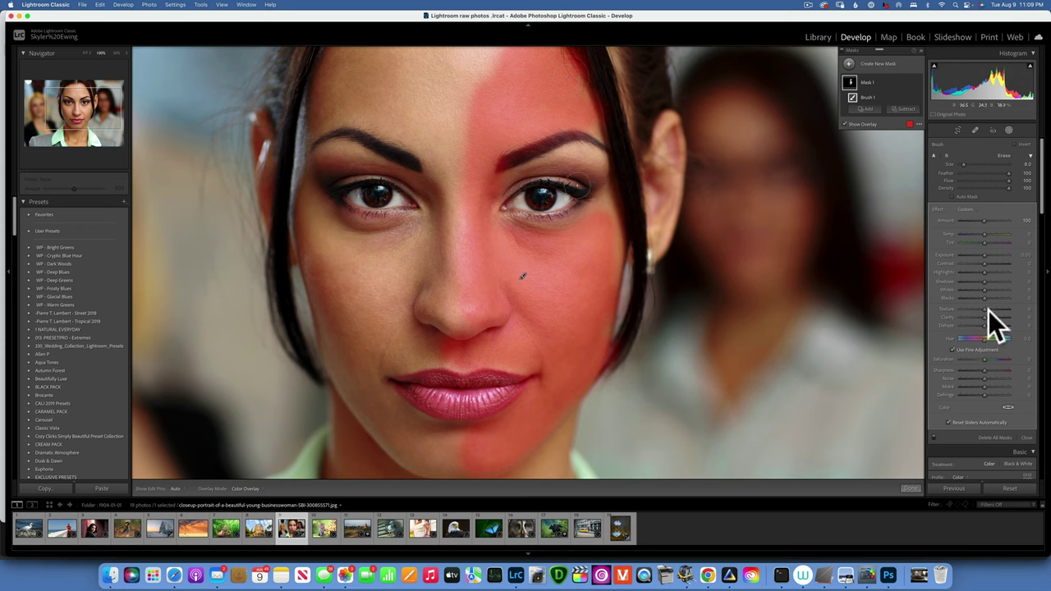
drag(989, 310, 968, 313)
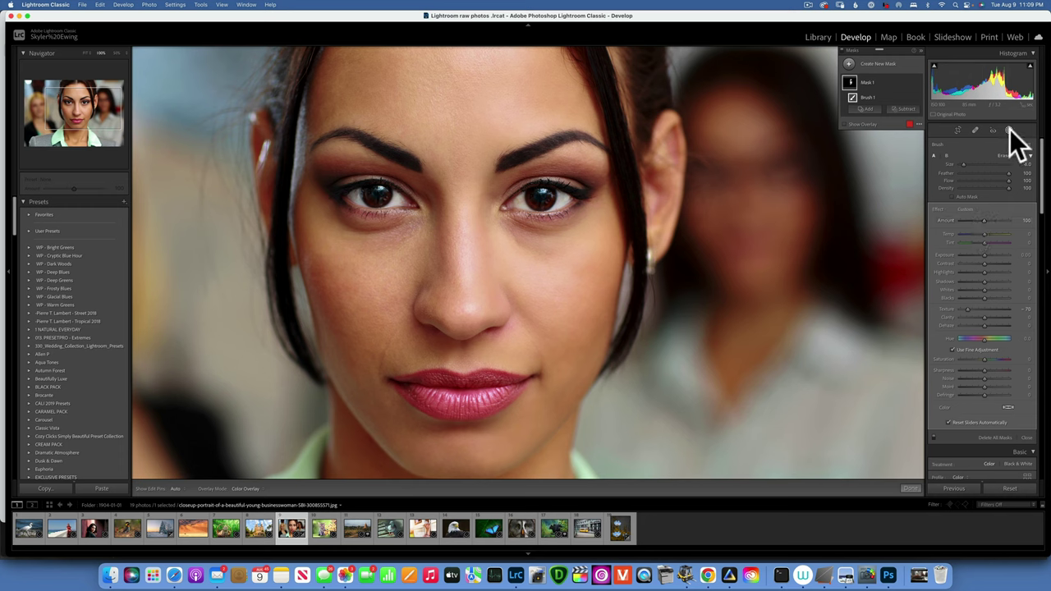
Add a second Brush mask with Shadows at 100 and paint it under and beside the eye on the same half of the face.
click(849, 64)
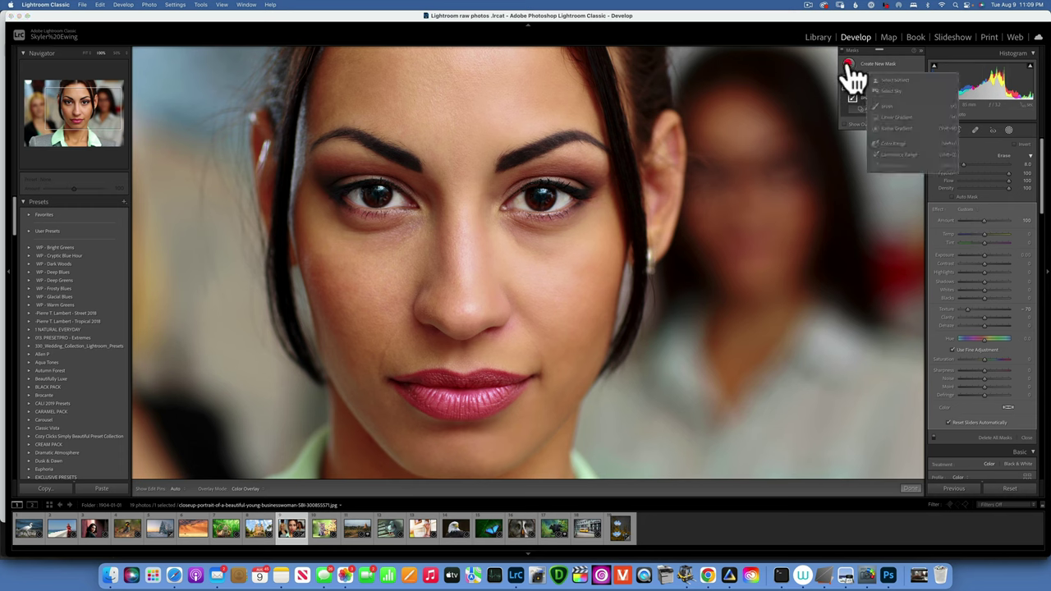
click(889, 109)
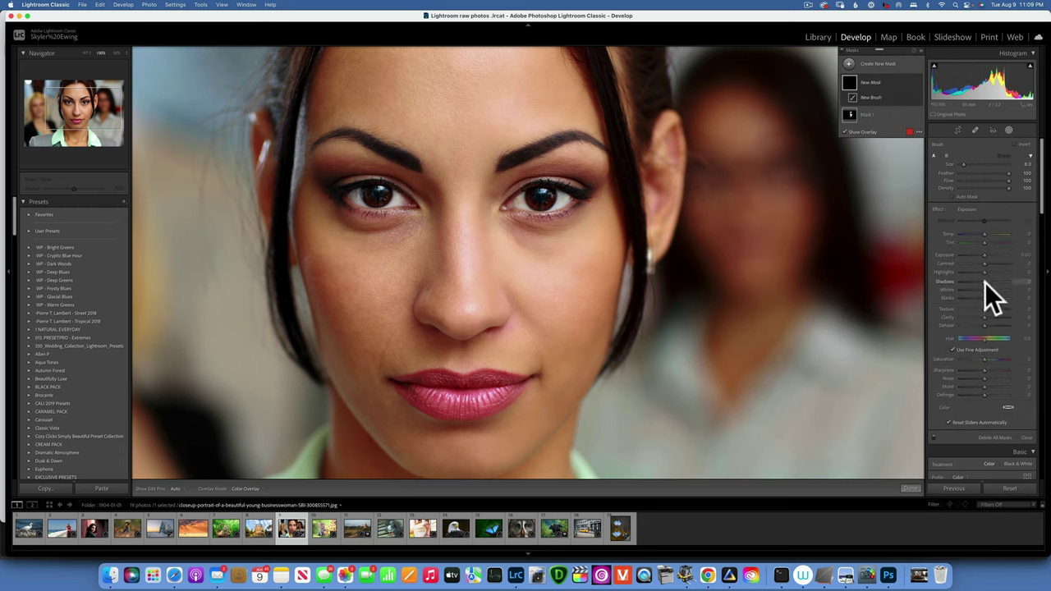
drag(985, 281, 1048, 283)
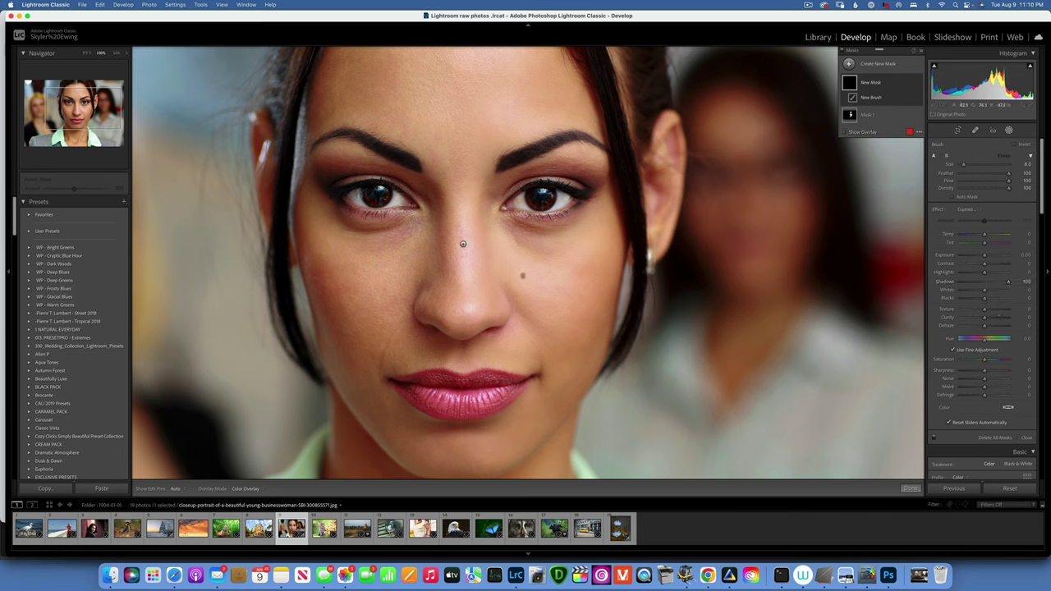
click(523, 277)
key(h)
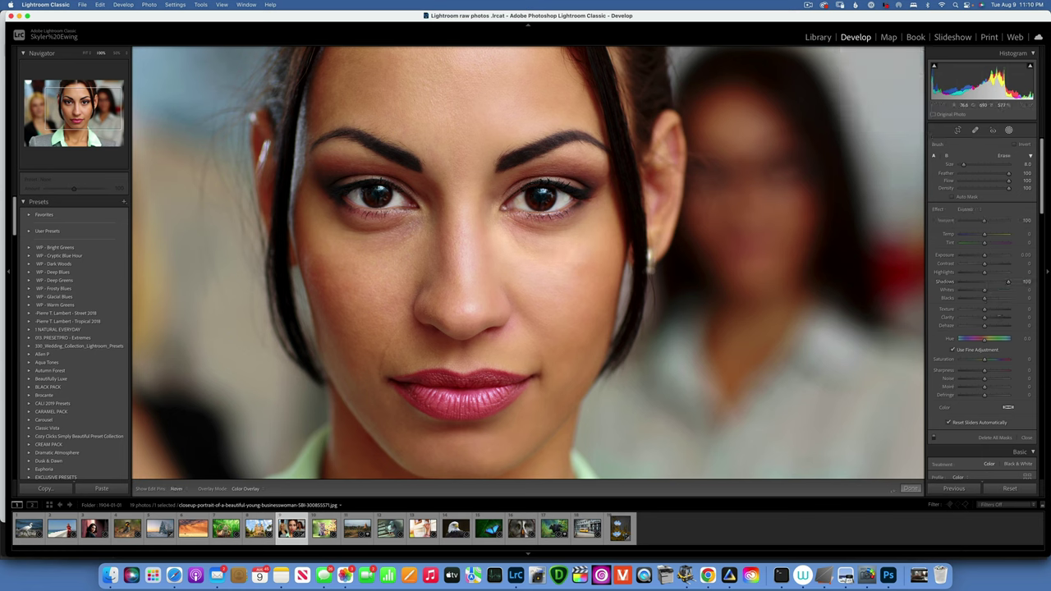
drag(583, 205, 612, 228)
drag(495, 247, 517, 271)
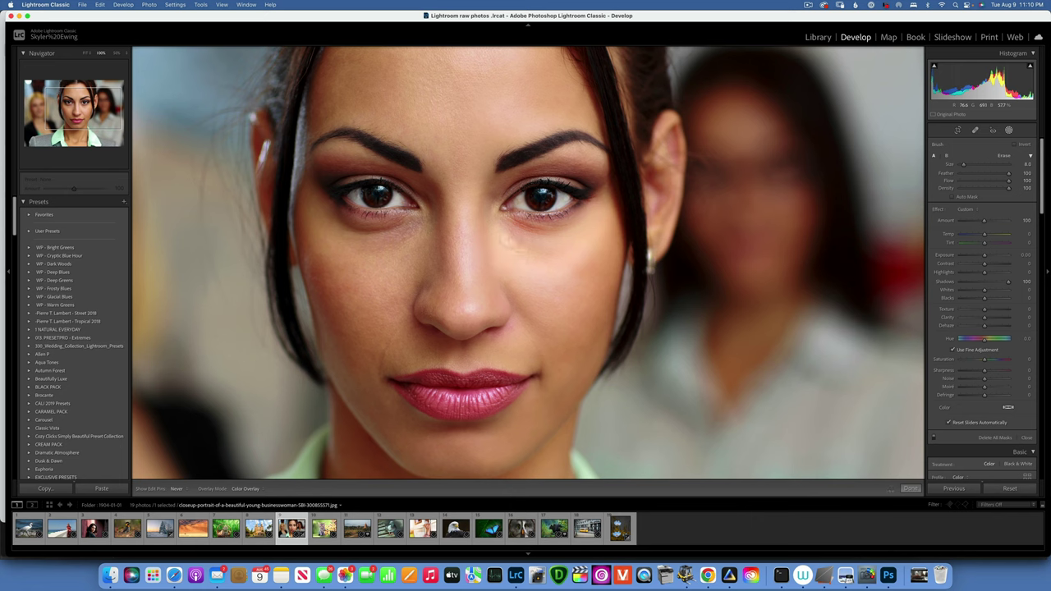
key(h)
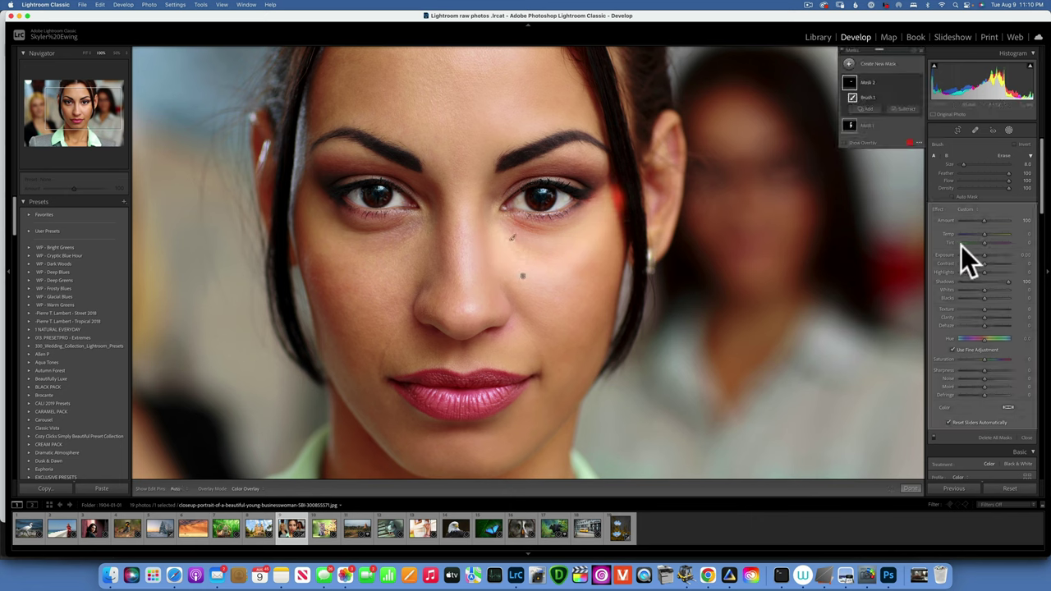
Reduce the second mask's Shadows to 21, compare the portrait with its unedited version, and close masking.
drag(1009, 281, 993, 281)
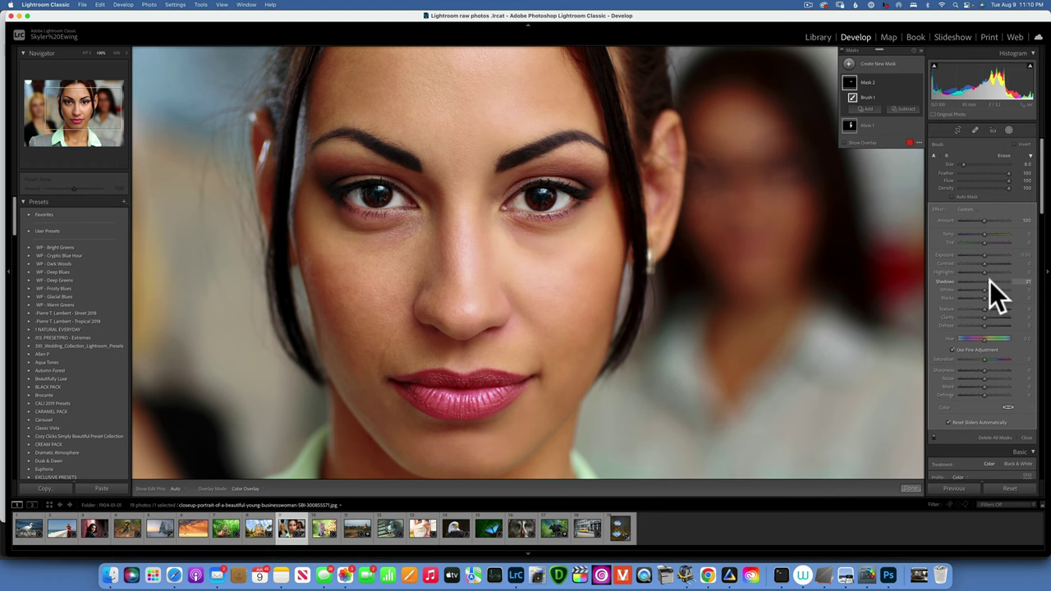
click(990, 280)
key(backslash)
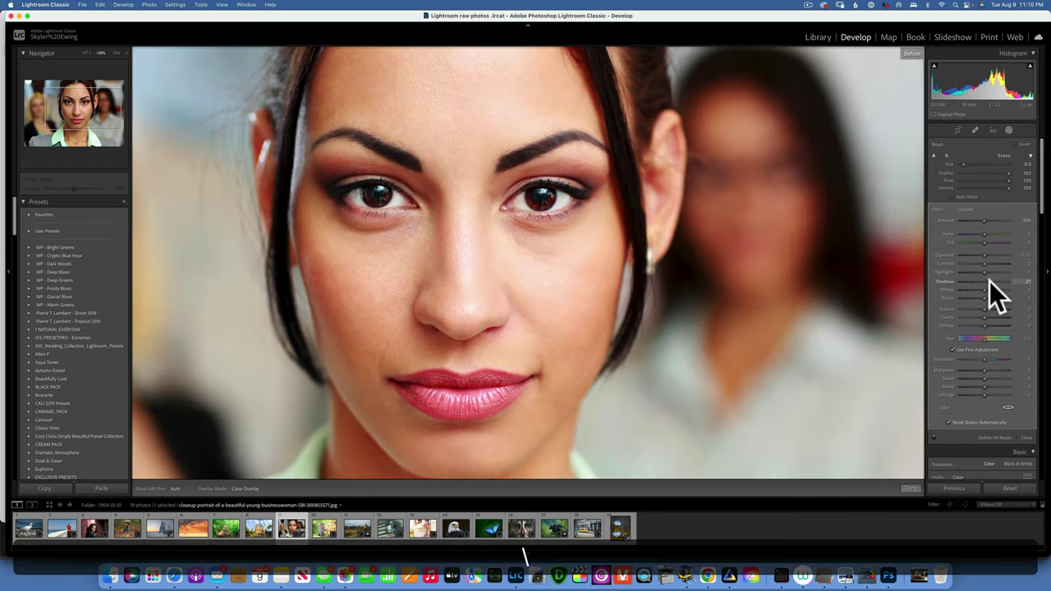
key(backslash)
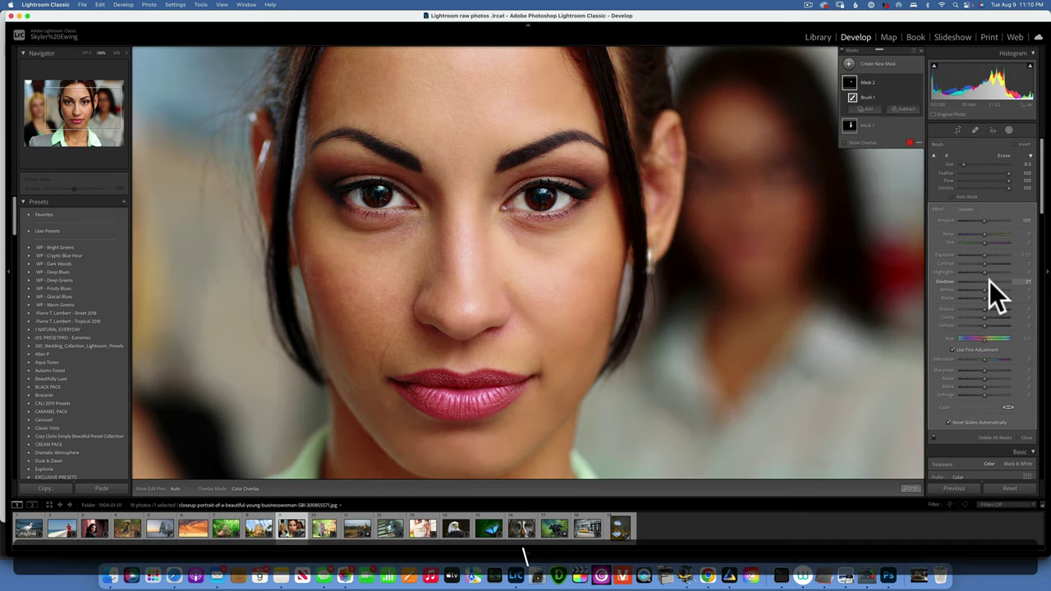
key(backslash)
key(backslash)
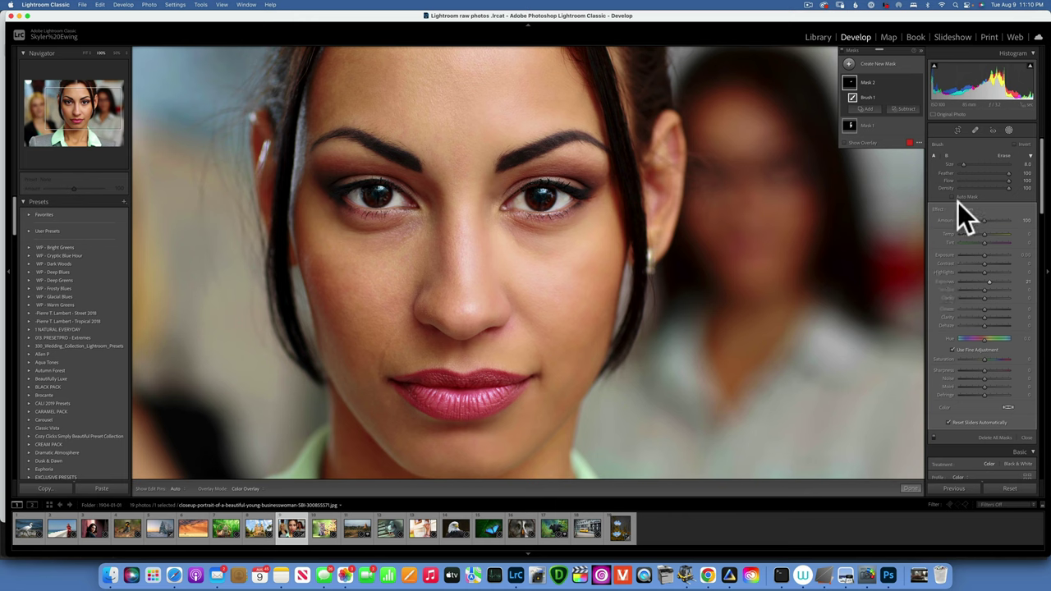
click(1009, 129)
Enable Profile Corrections and Remove Chromatic Aberration in the portrait's Lens Corrections.
scroll(991, 244, down, 2)
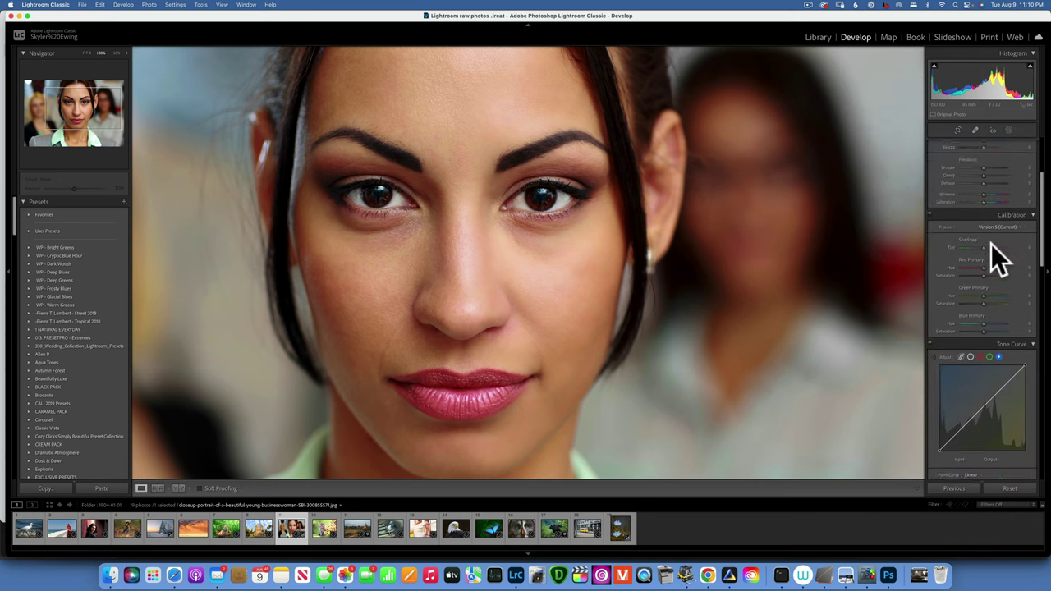
scroll(991, 244, down, 10)
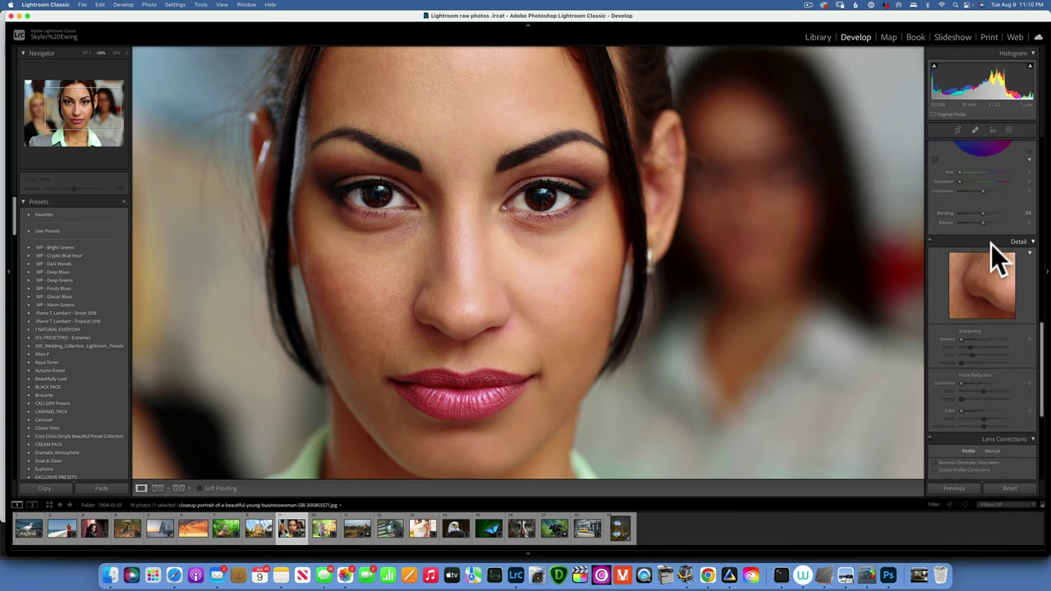
scroll(991, 244, down, 5)
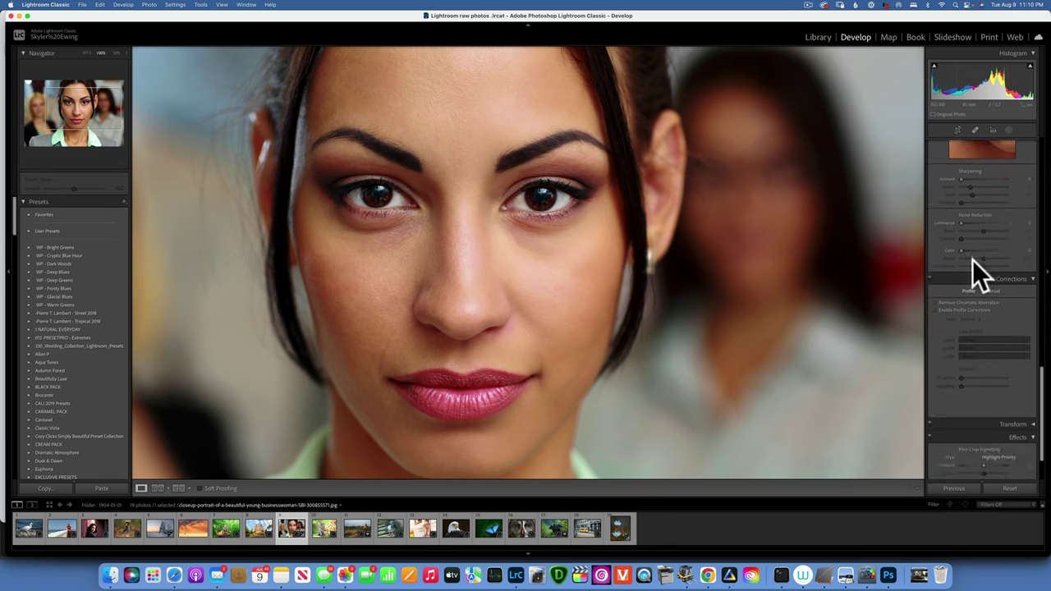
click(934, 310)
click(933, 303)
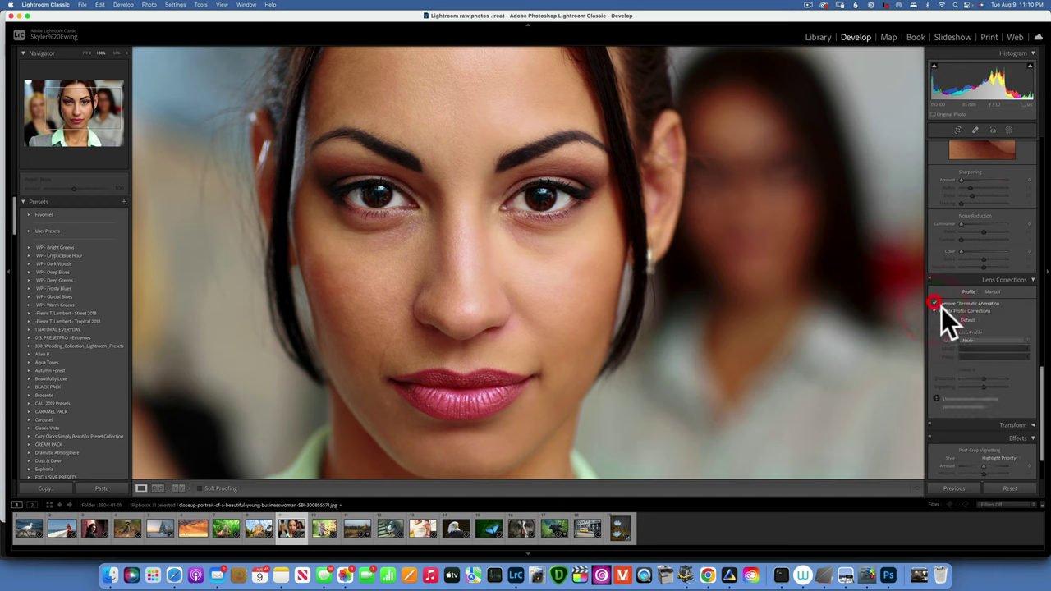
Try Luminance noise reduction at 28 with its Detail setting on the portrait, and reset Luminance.
scroll(951, 329, down, 3)
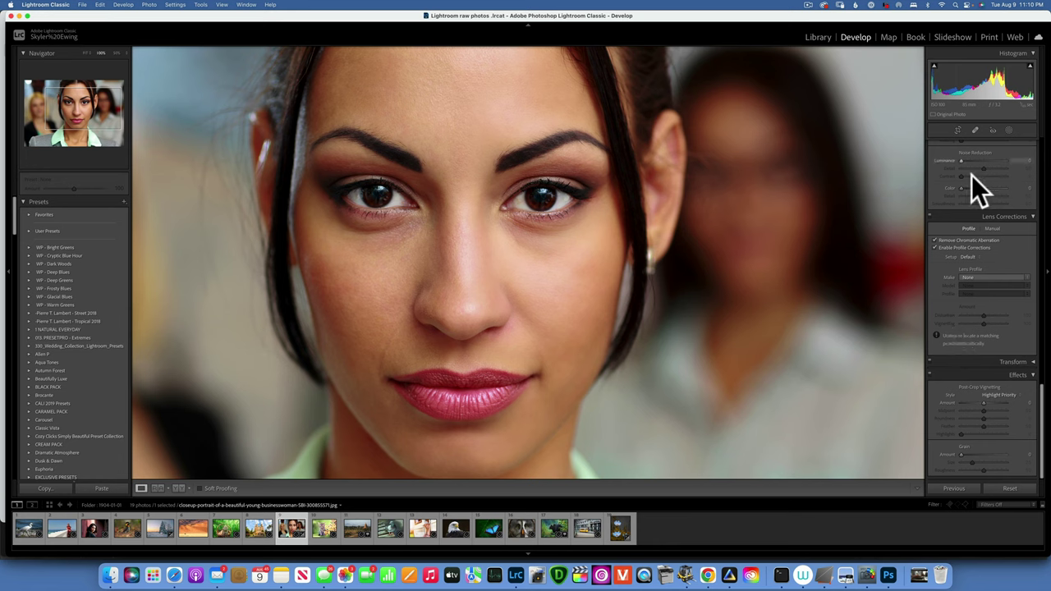
scroll(971, 193, up, 3)
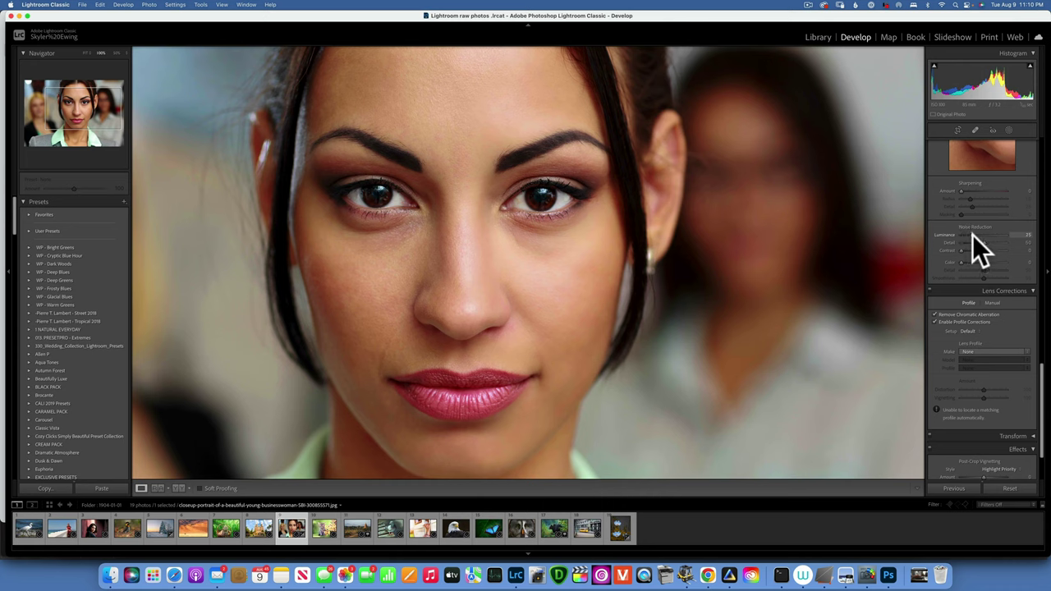
key(Up)
key(Up)
key(Up)
key(Up)
key(Up)
key(Up)
key(Up)
key(Up)
key(Up)
key(Up)
key(Up)
click(974, 235)
drag(986, 248, 984, 241)
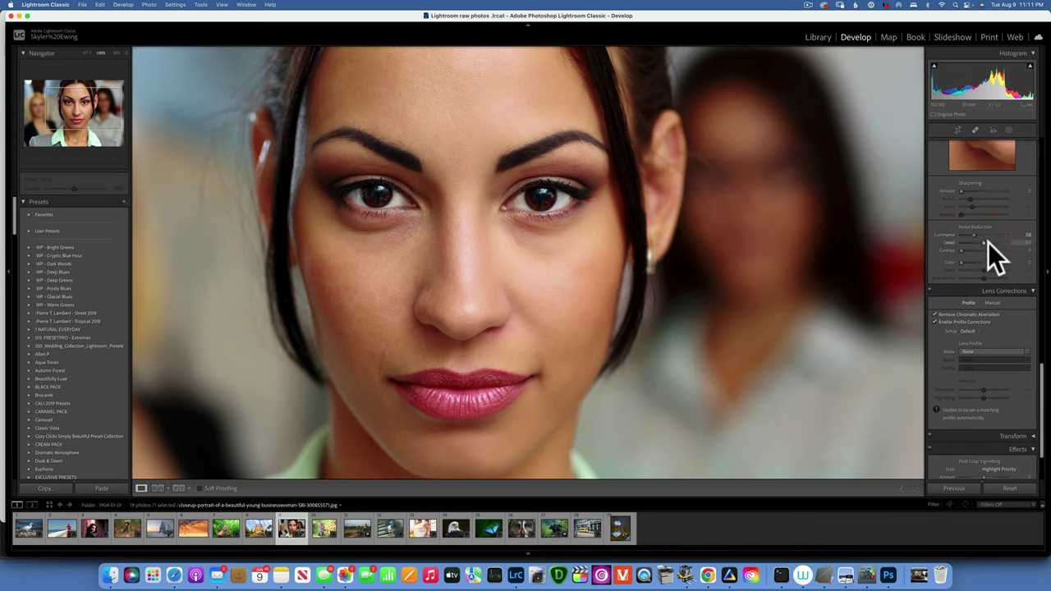
double_click(954, 233)
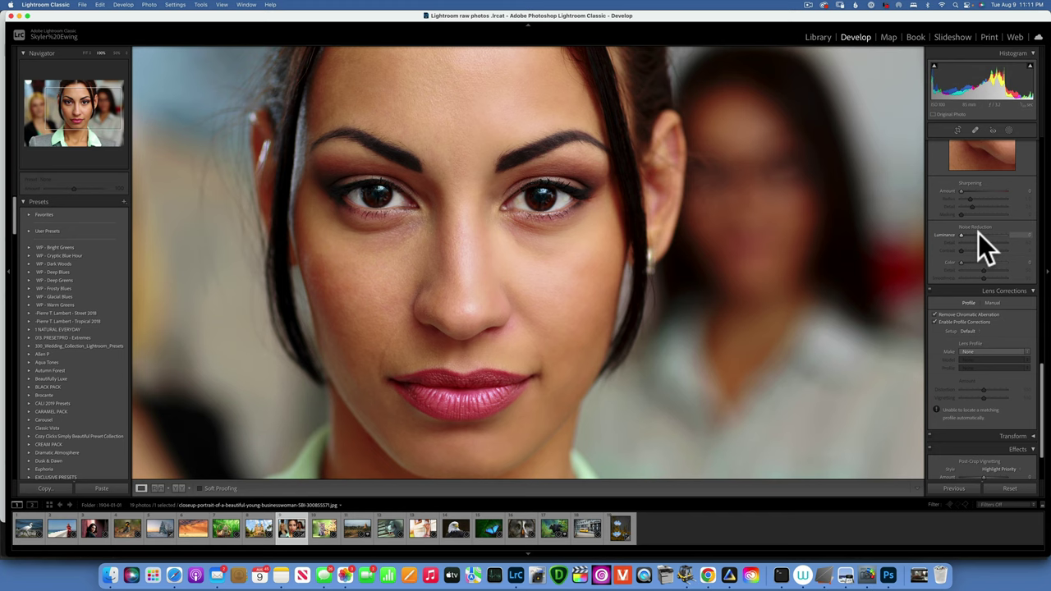
Try a Post-Crop Vignetting Amount of -100 on the portrait while viewing the whole photo.
scroll(978, 233, up, 5)
scroll(978, 232, up, 5)
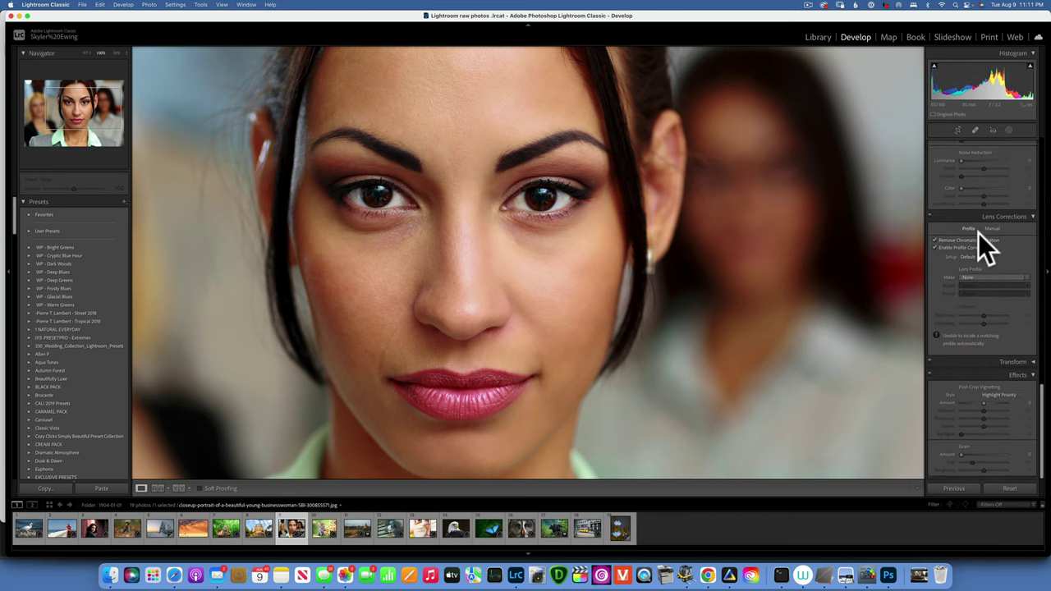
scroll(978, 232, down, 8)
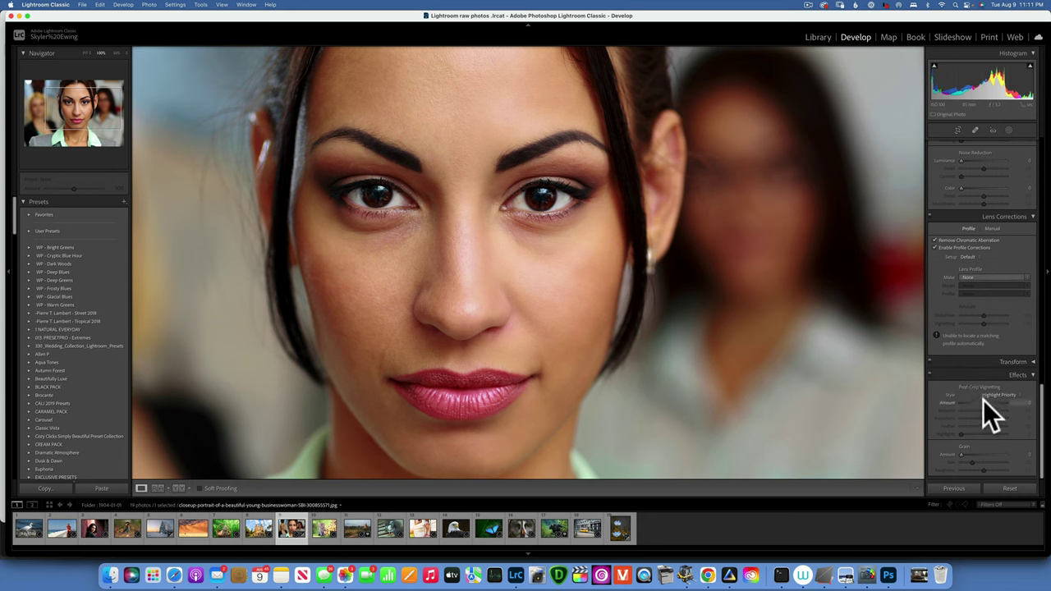
mouse_move(983, 400)
mouse_down()
mouse_move(949, 399)
mouse_move(995, 404)
mouse_move(941, 397)
mouse_move(969, 401)
mouse_up()
click(86, 53)
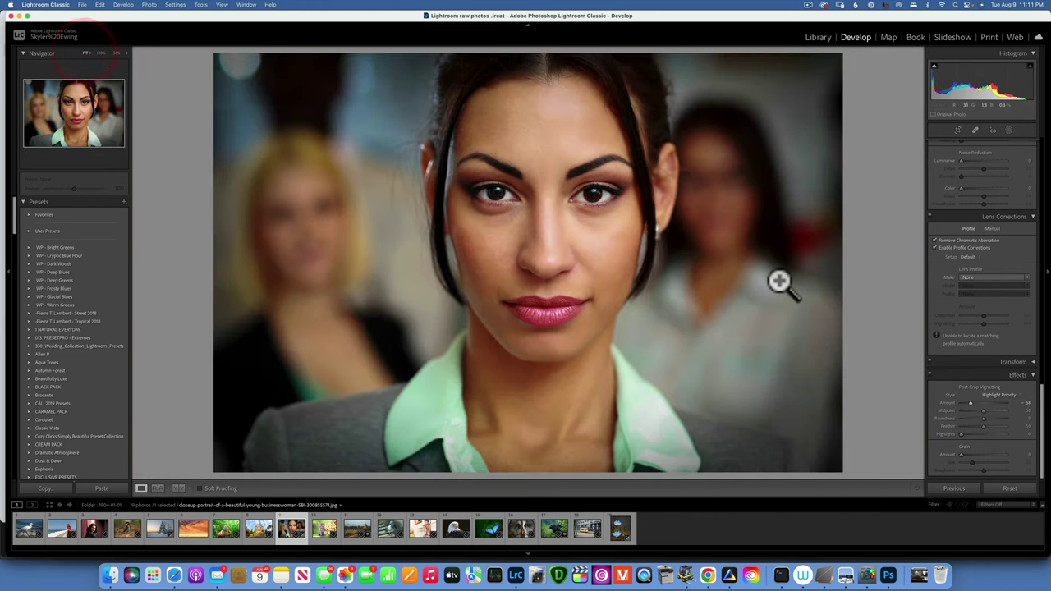
drag(974, 401, 923, 398)
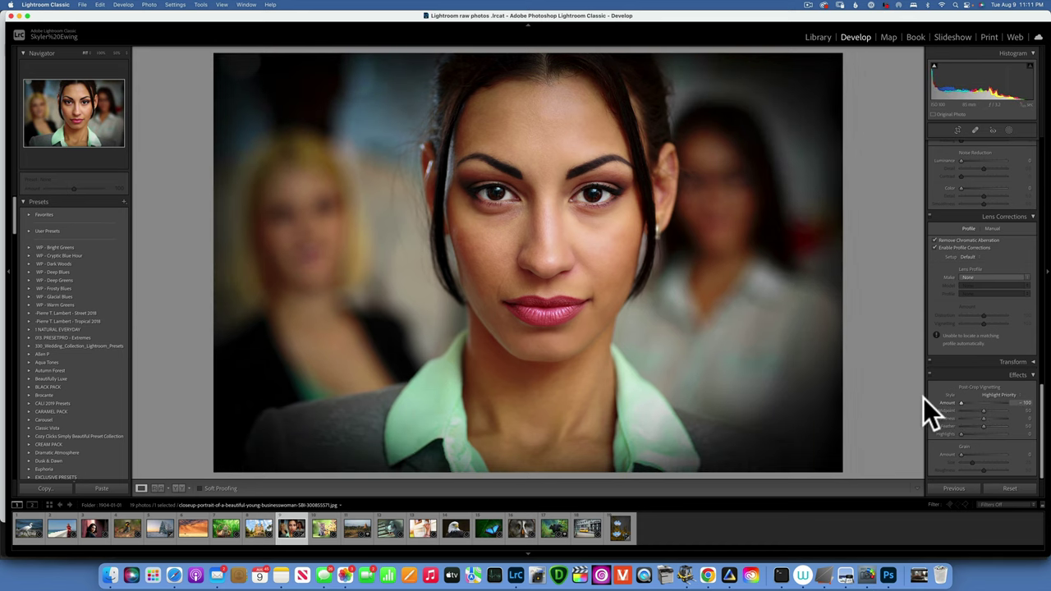
Set the portrait's vignette Midpoint to 0, Roundness to +64 and Feather to 100, and reduce its Amount to -6.
drag(923, 398, 898, 402)
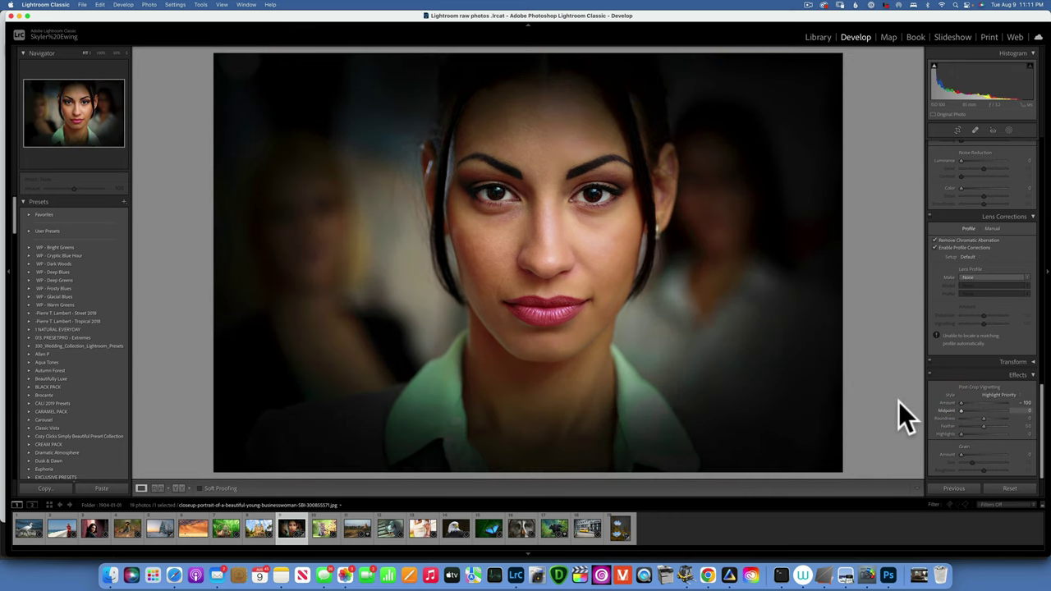
drag(983, 417, 1050, 428)
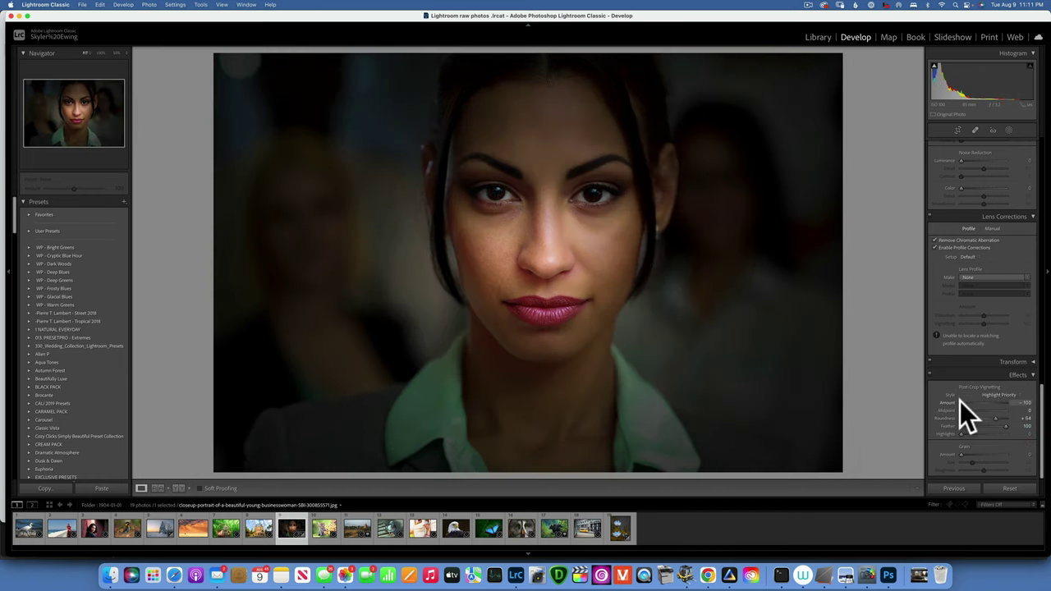
drag(960, 401, 981, 401)
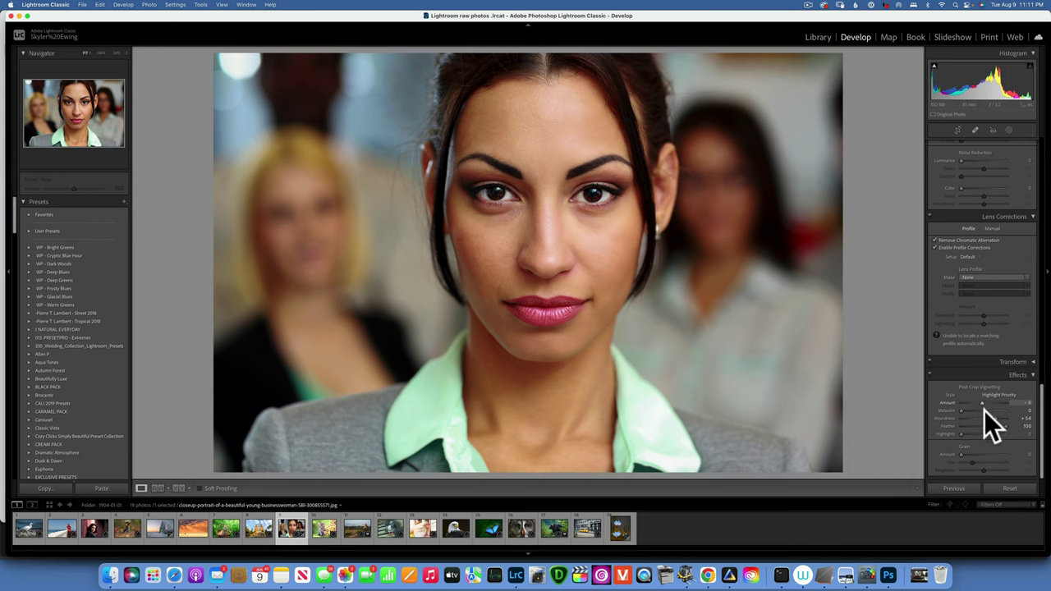
Choose the Bagan pagoda landscape photo from the Library grid and open it in Develop.
scroll(982, 410, down, 1)
scroll(982, 411, up, 1)
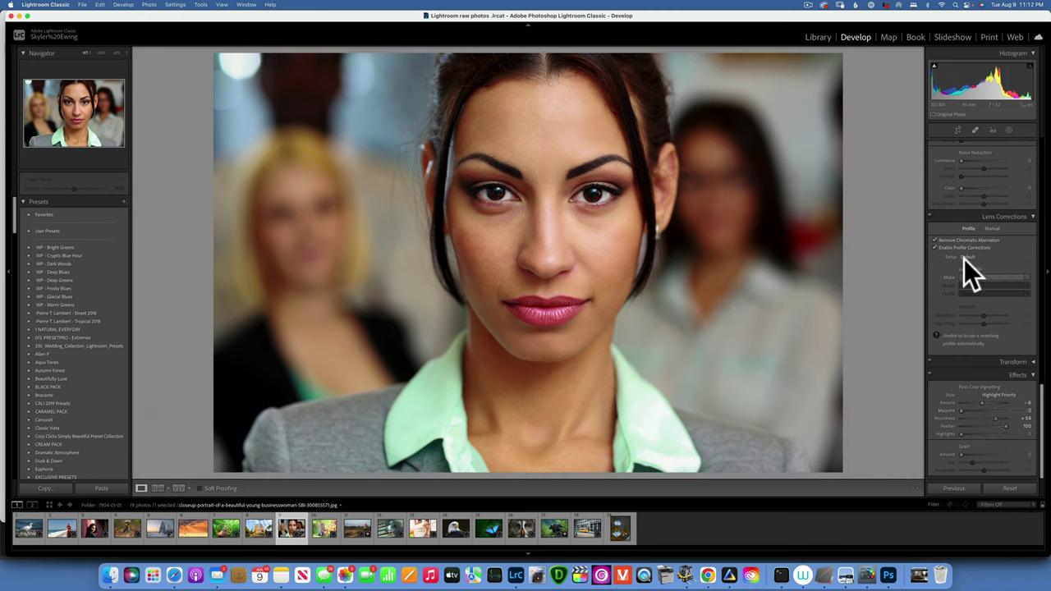
scroll(963, 259, up, 10)
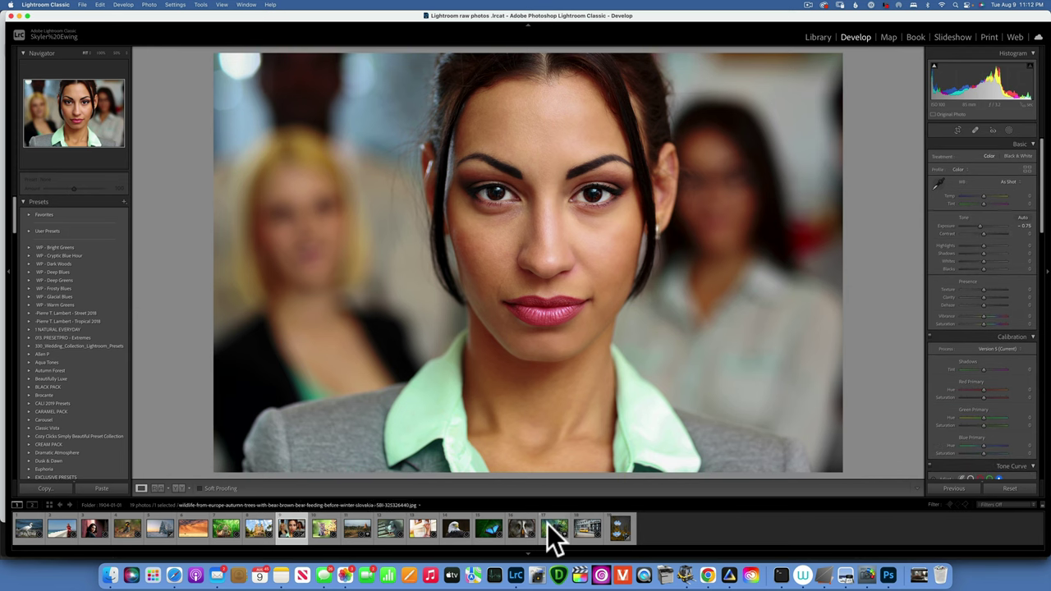
click(814, 37)
click(143, 487)
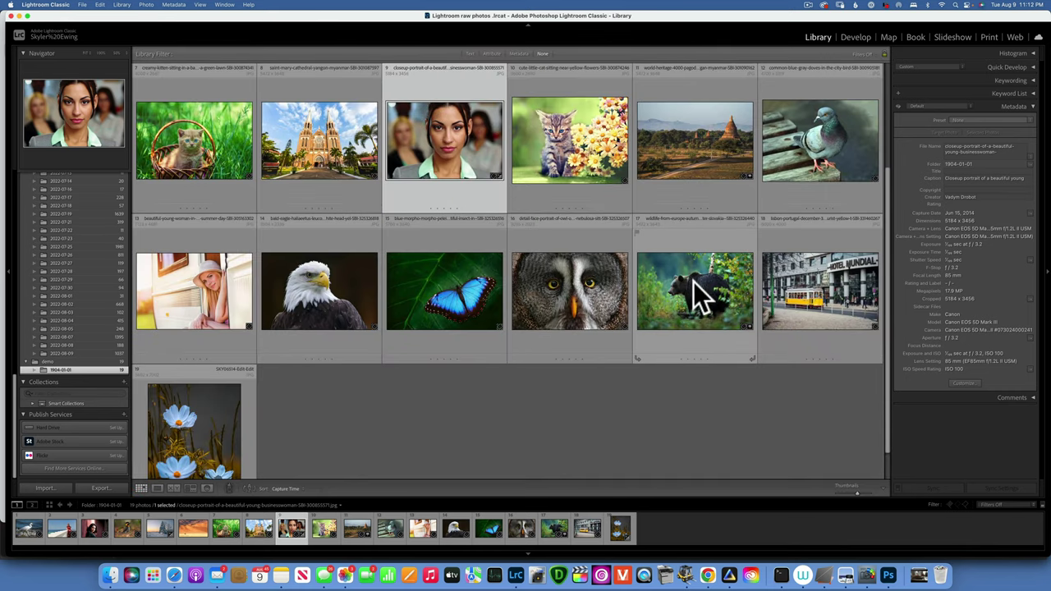
double_click(704, 130)
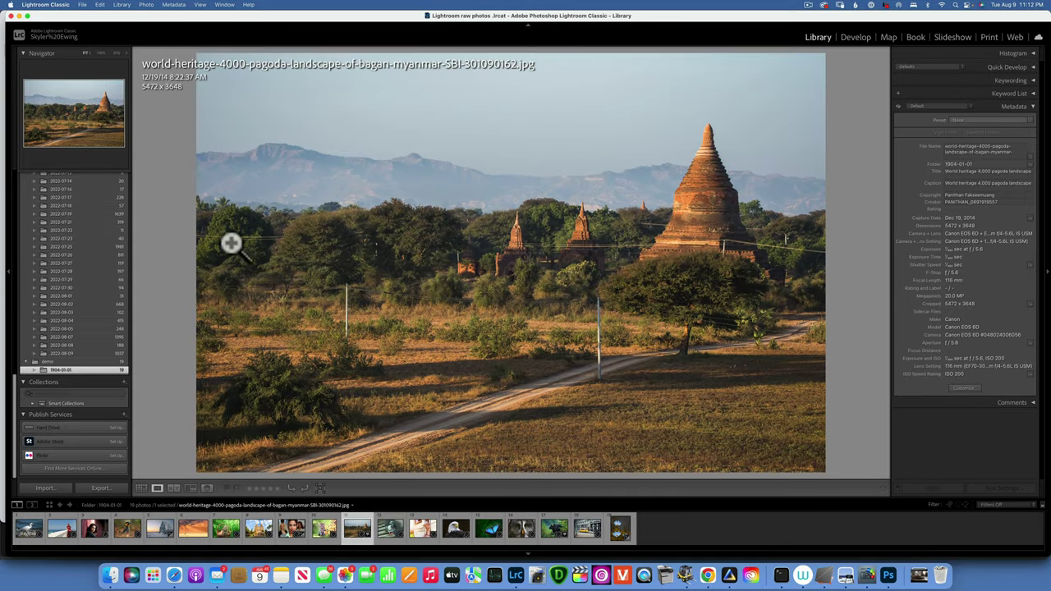
click(854, 37)
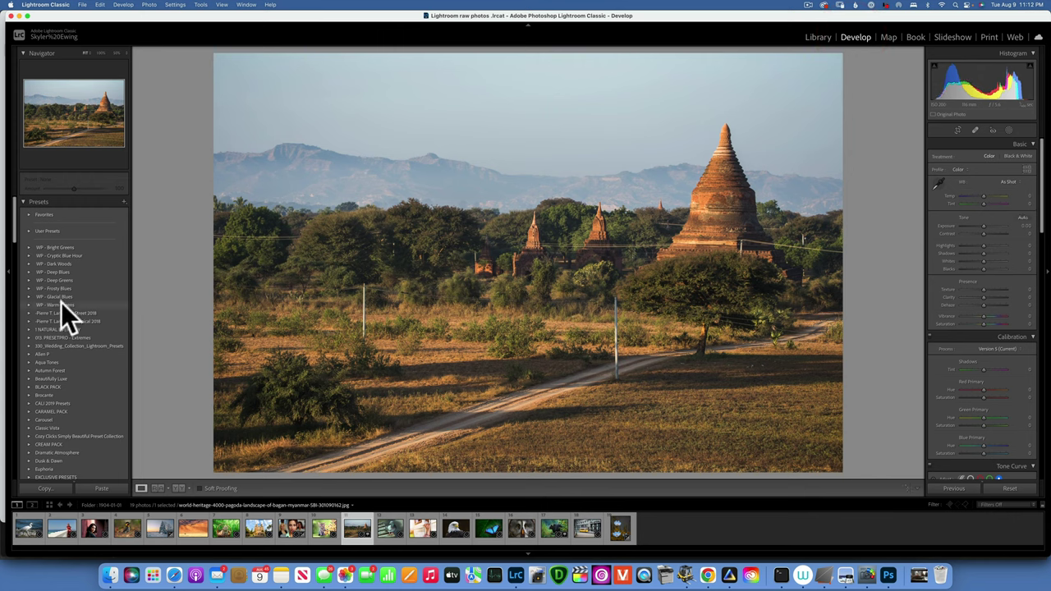
Browse the installed preset groups and preview the presets in Shortstache - Basesets - Clean on the pagoda photo.
scroll(61, 303, down, 10)
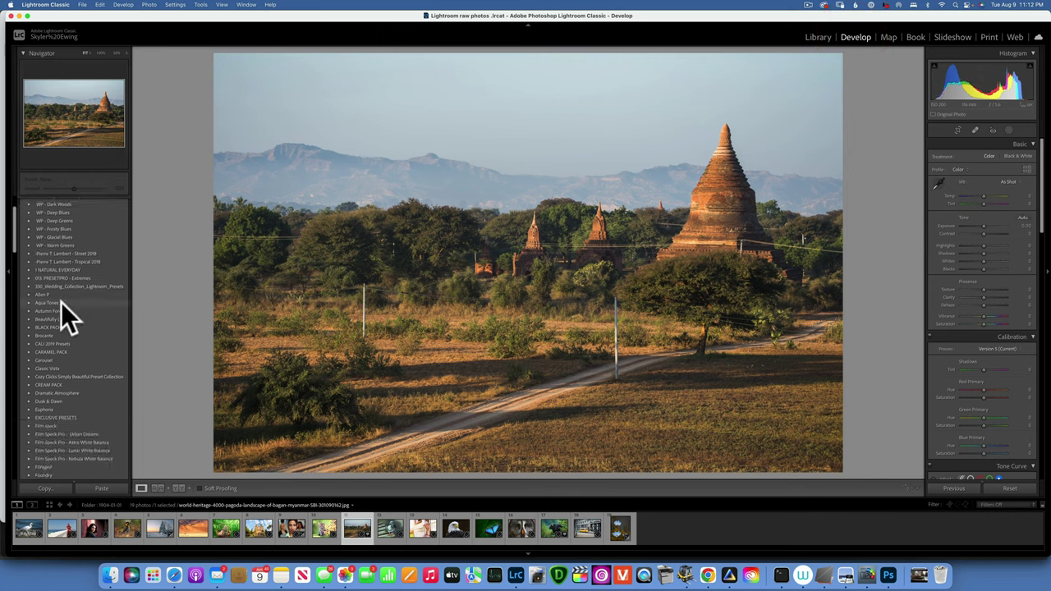
scroll(61, 302, down, 6)
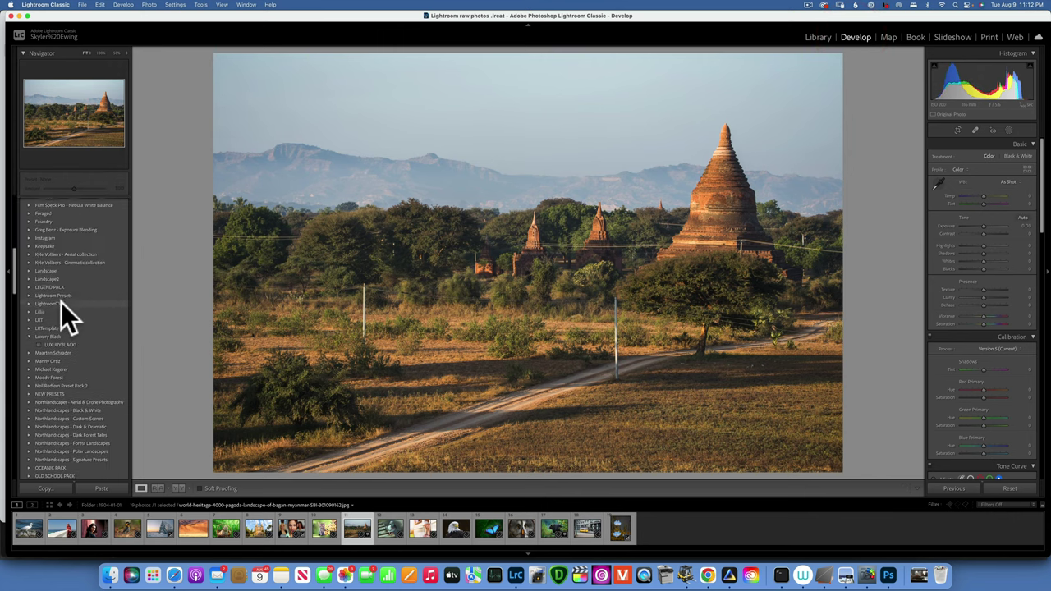
scroll(61, 302, down, 8)
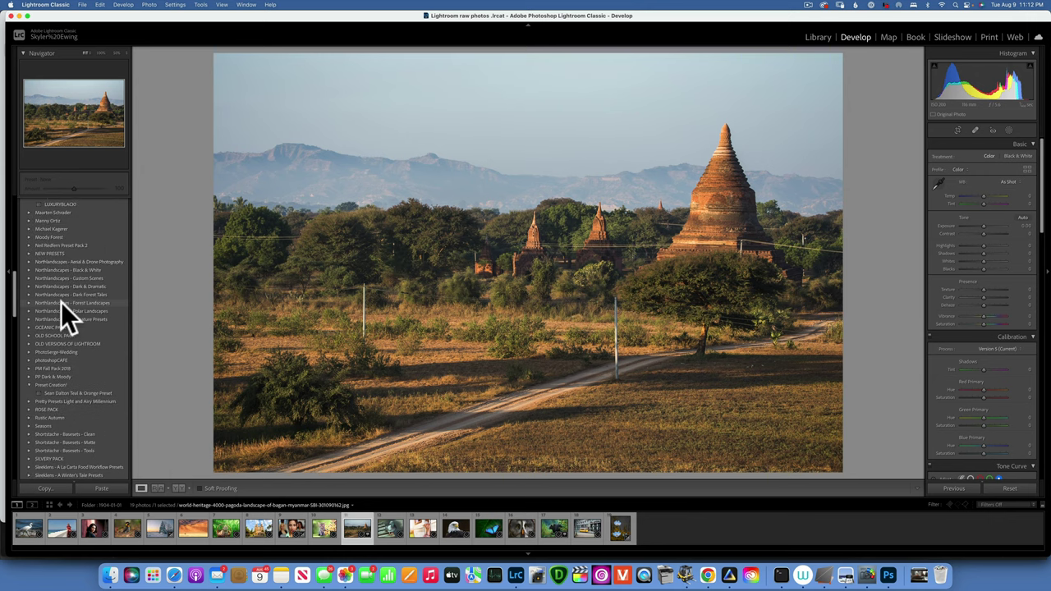
scroll(61, 302, down, 3)
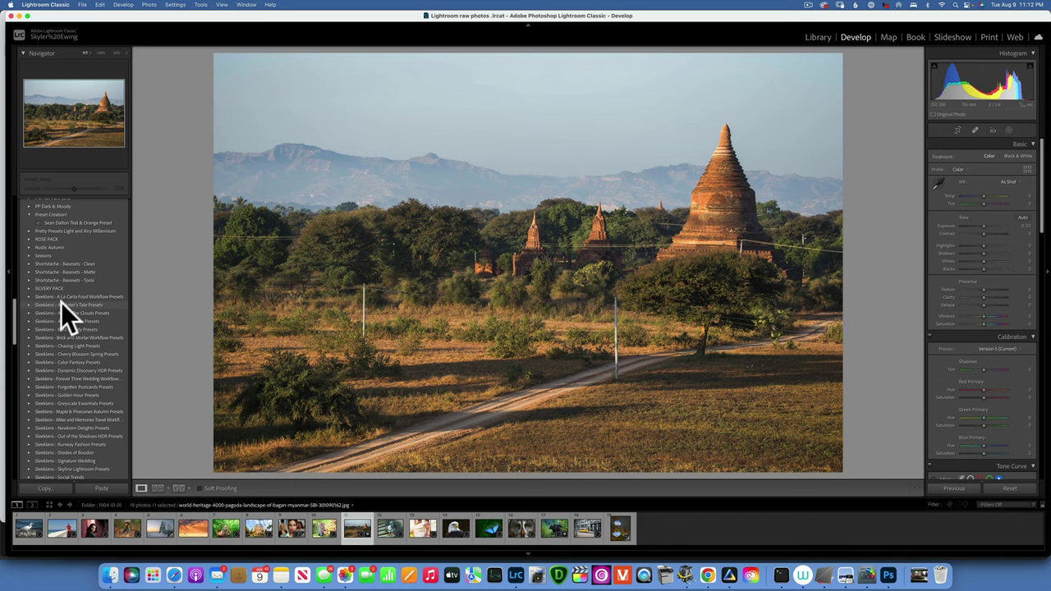
click(28, 264)
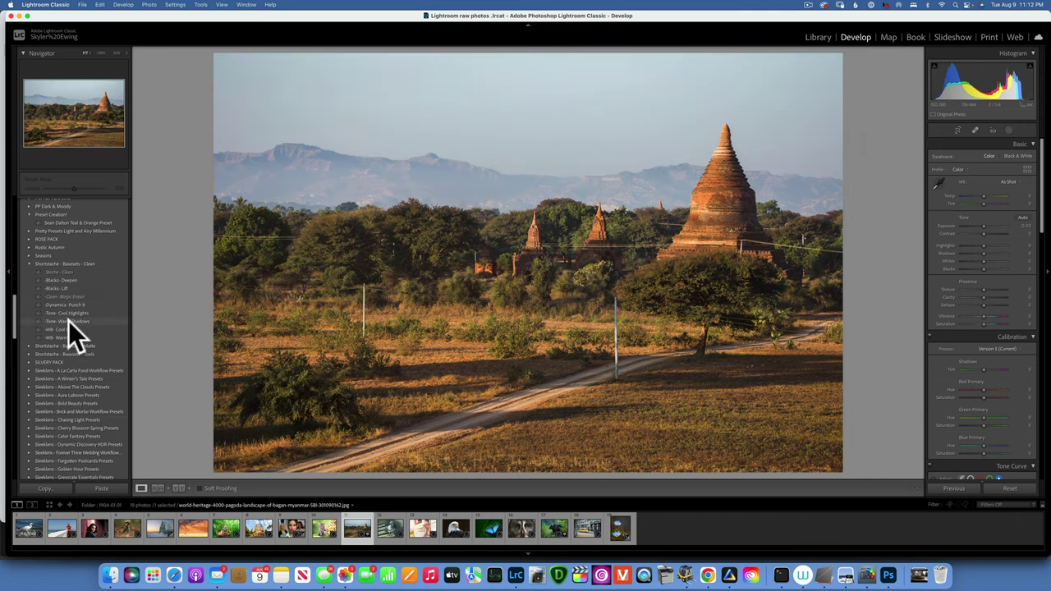
click(28, 264)
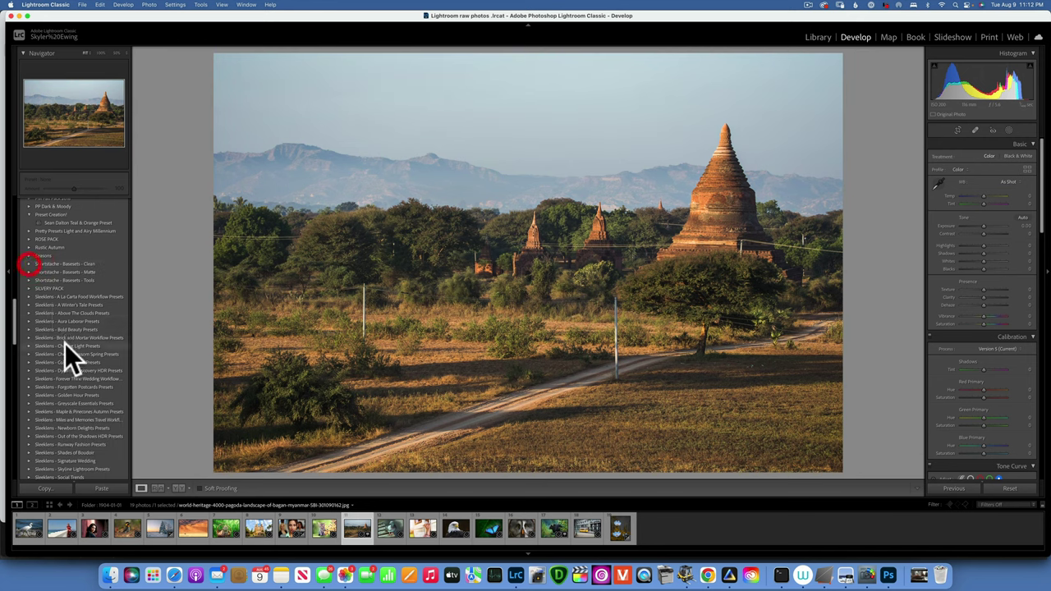
Try the Climbing Everest preset from Sleeklens - A Winter's Tale Presets on the pagoda photo with Amount 52.
click(29, 305)
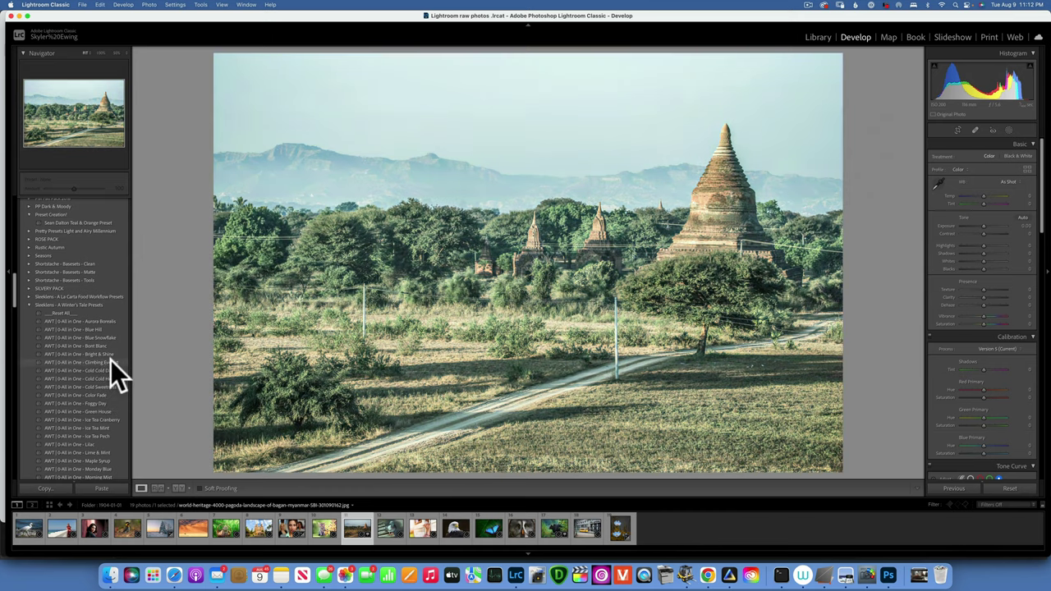
click(111, 362)
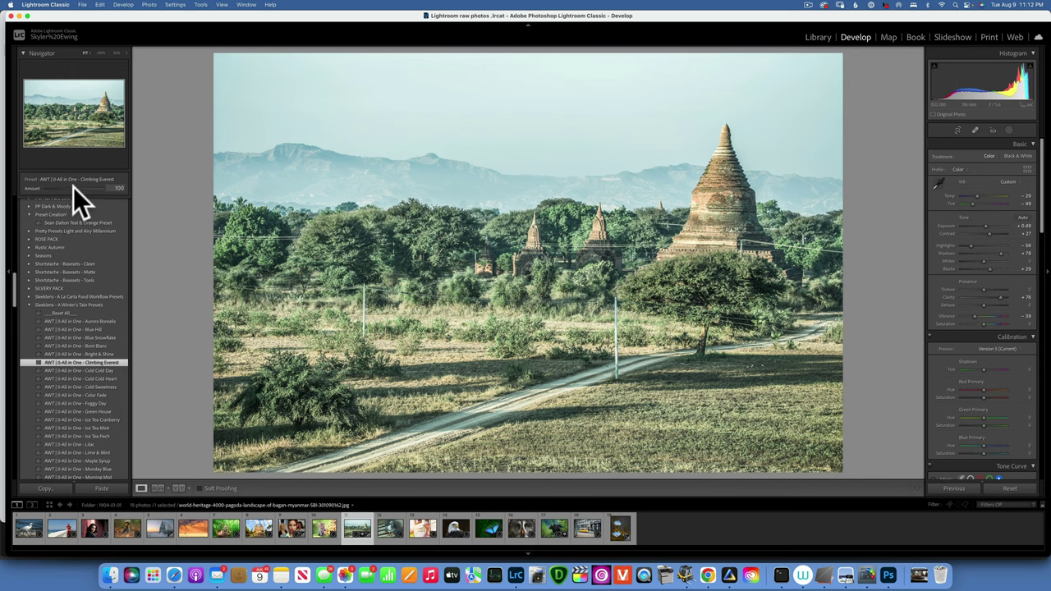
mouse_move(73, 187)
mouse_down()
mouse_move(35, 183)
mouse_move(88, 193)
mouse_move(60, 188)
mouse_up()
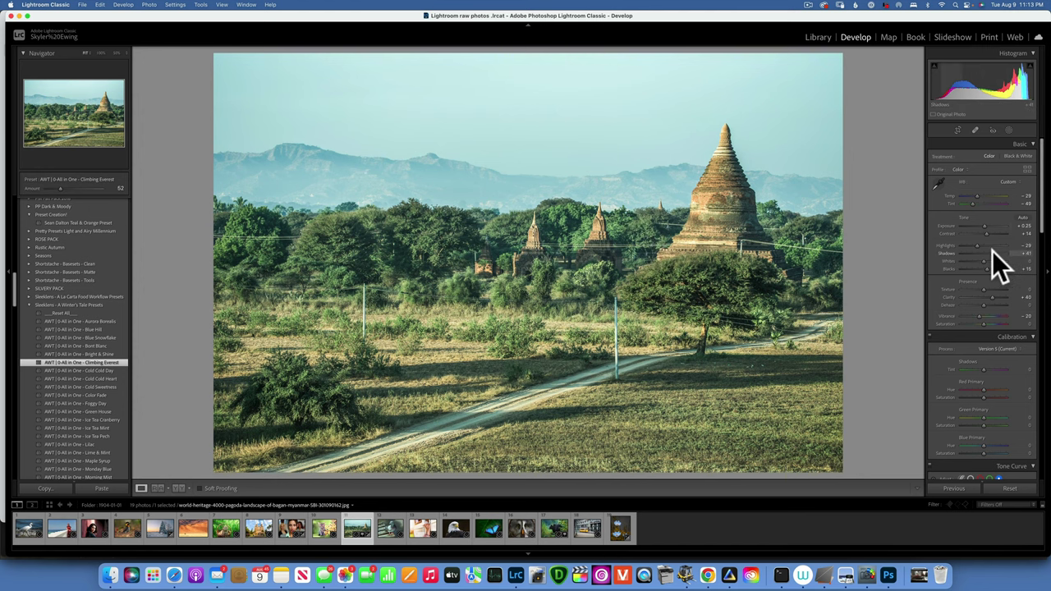
Try Exposure at +0.70 on top of the preset, review the other adjustments, and reset all the photo's edits.
mouse_move(987, 224)
mouse_down()
mouse_move(976, 224)
mouse_move(986, 223)
mouse_up()
scroll(974, 273, down, 10)
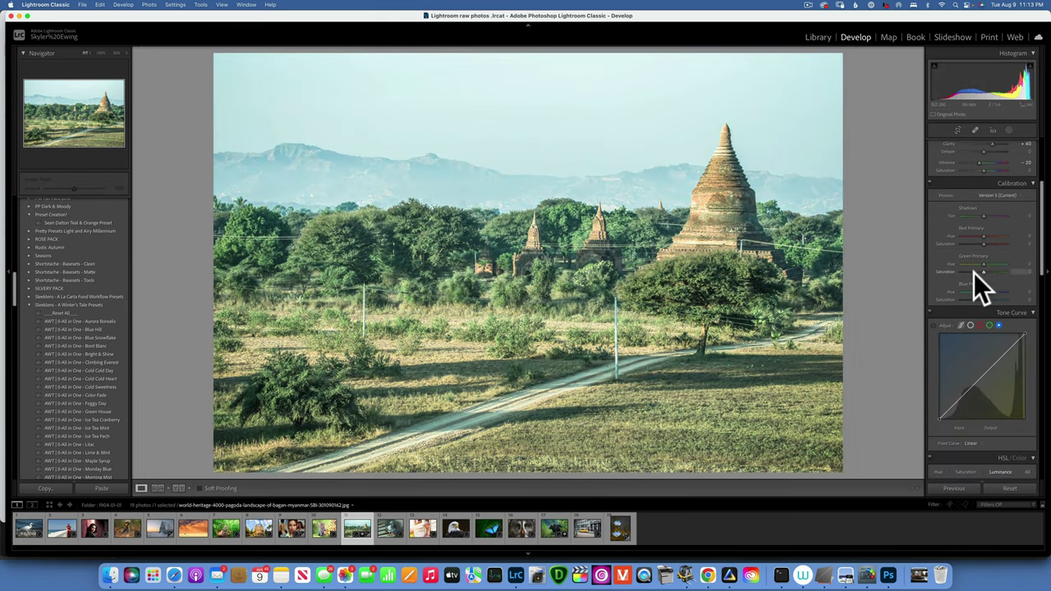
scroll(974, 273, up, 10)
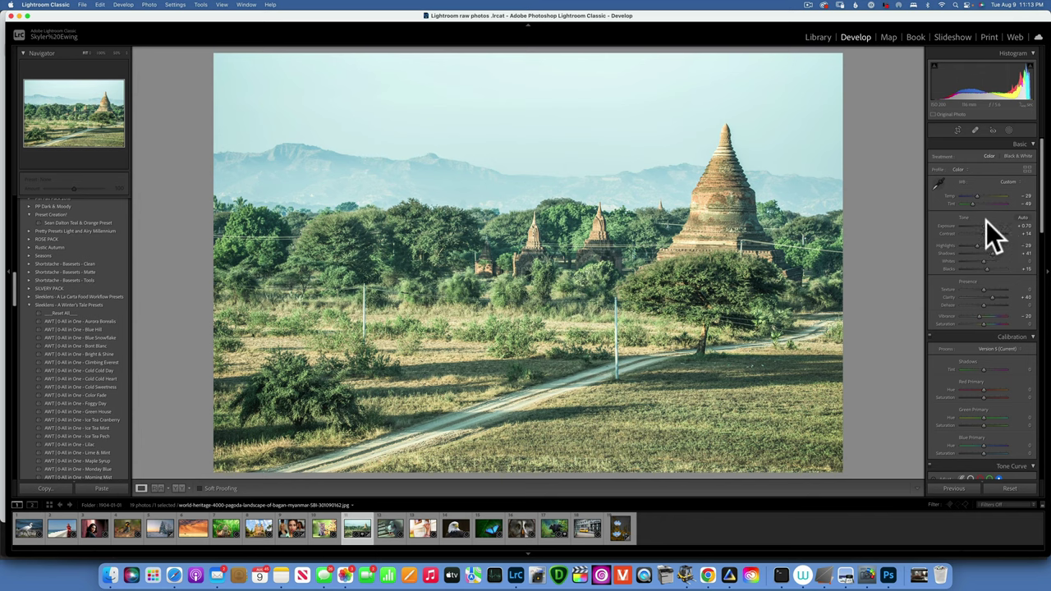
scroll(987, 221, down, 5)
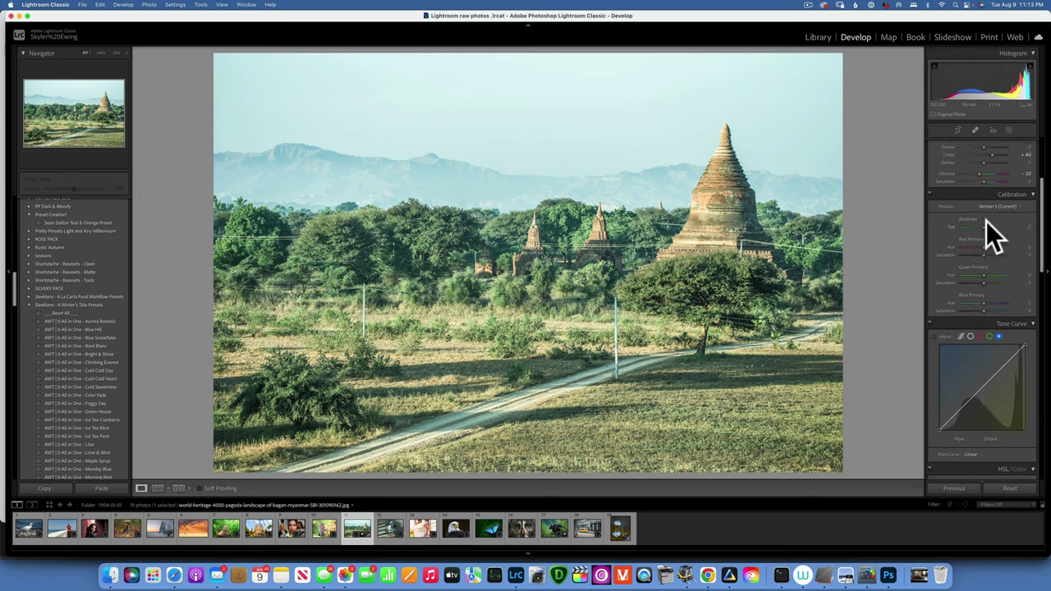
scroll(986, 221, down, 10)
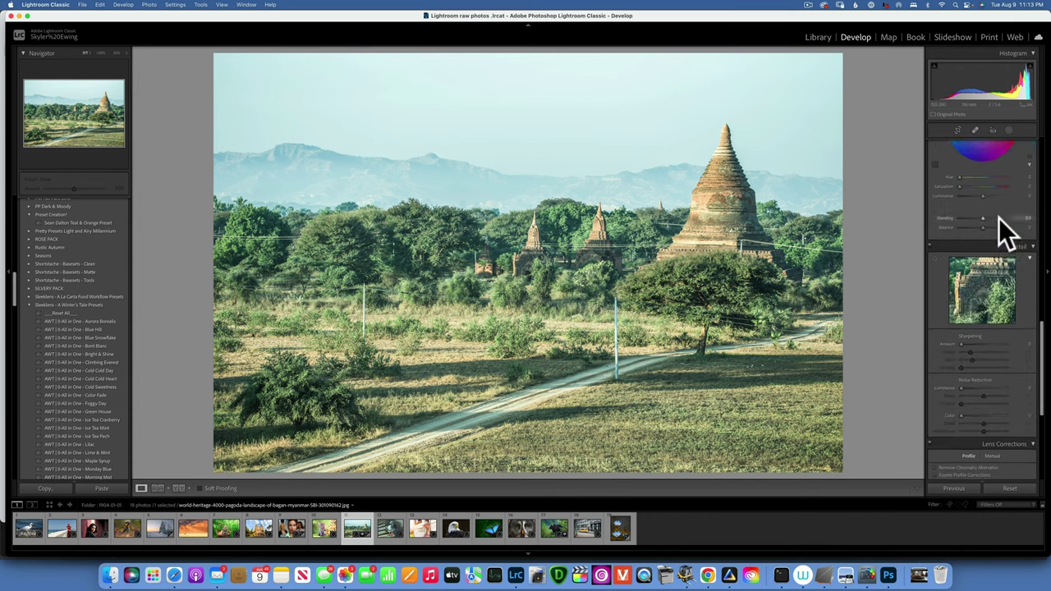
click(1012, 489)
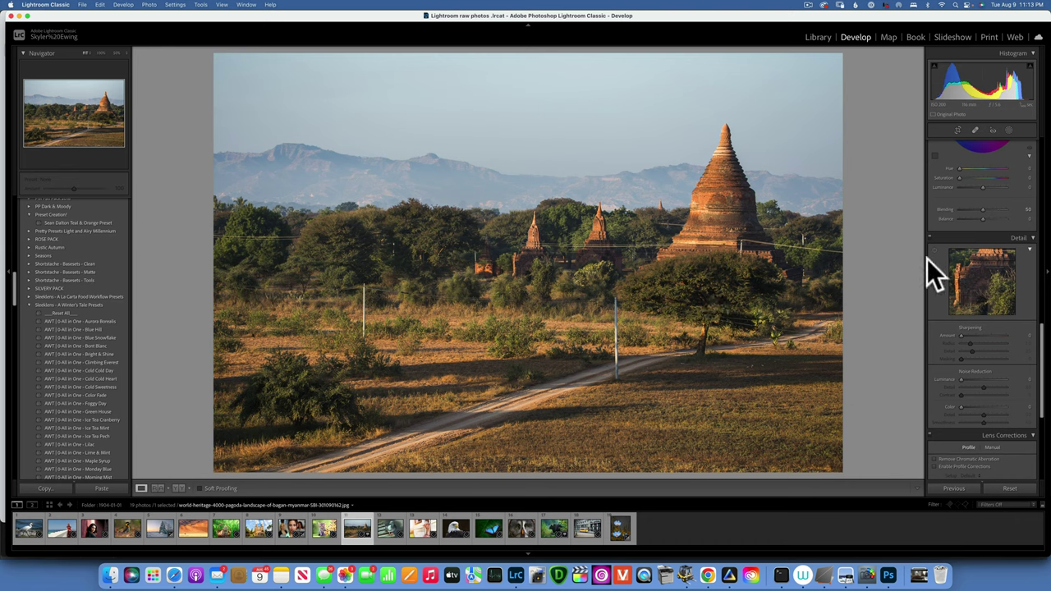
scroll(936, 252, up, 10)
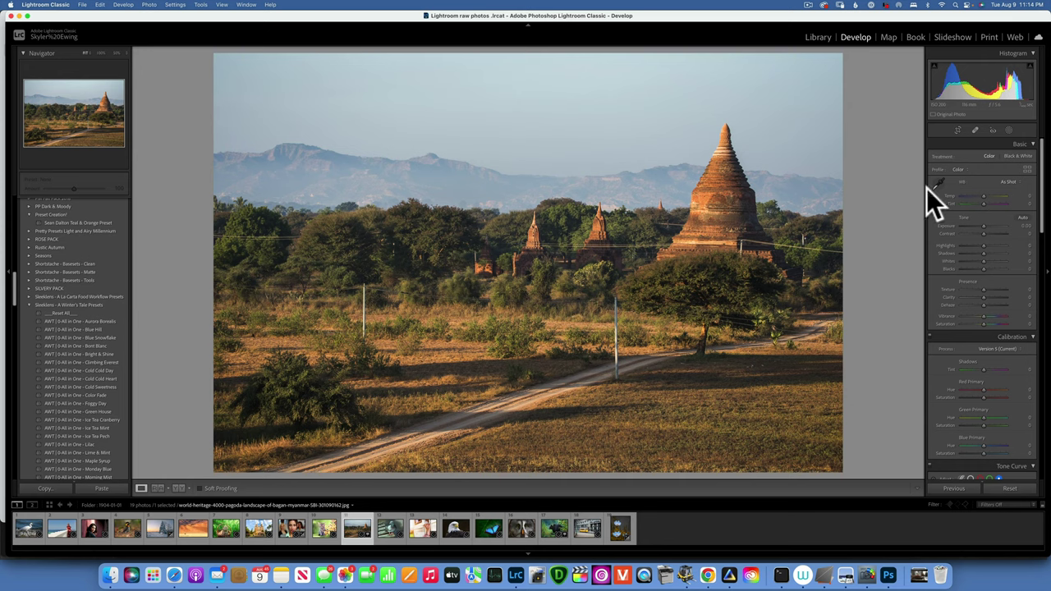
scroll(952, 201, down, 10)
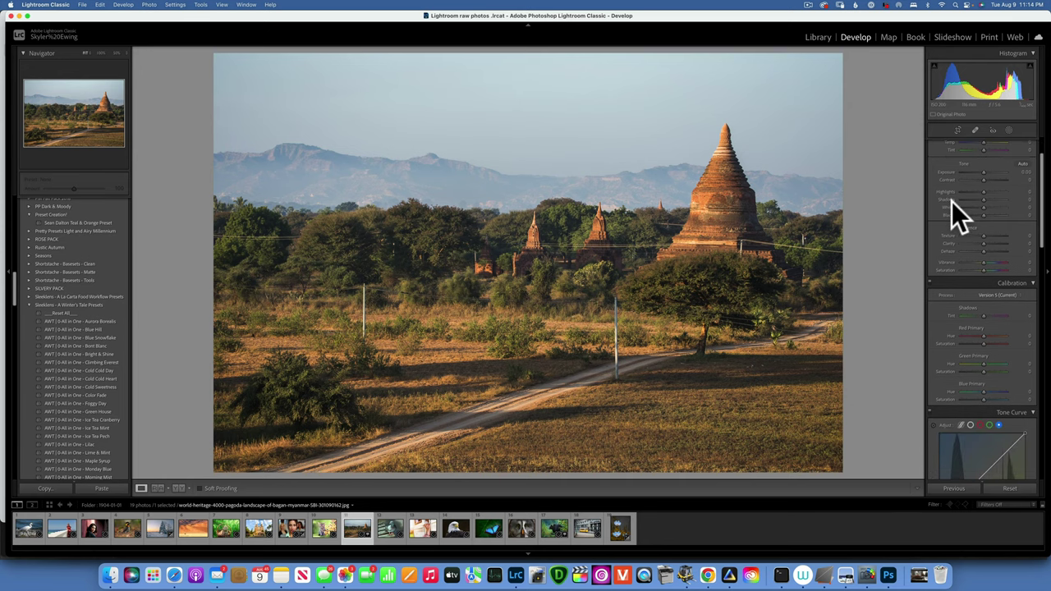
scroll(952, 202, down, 5)
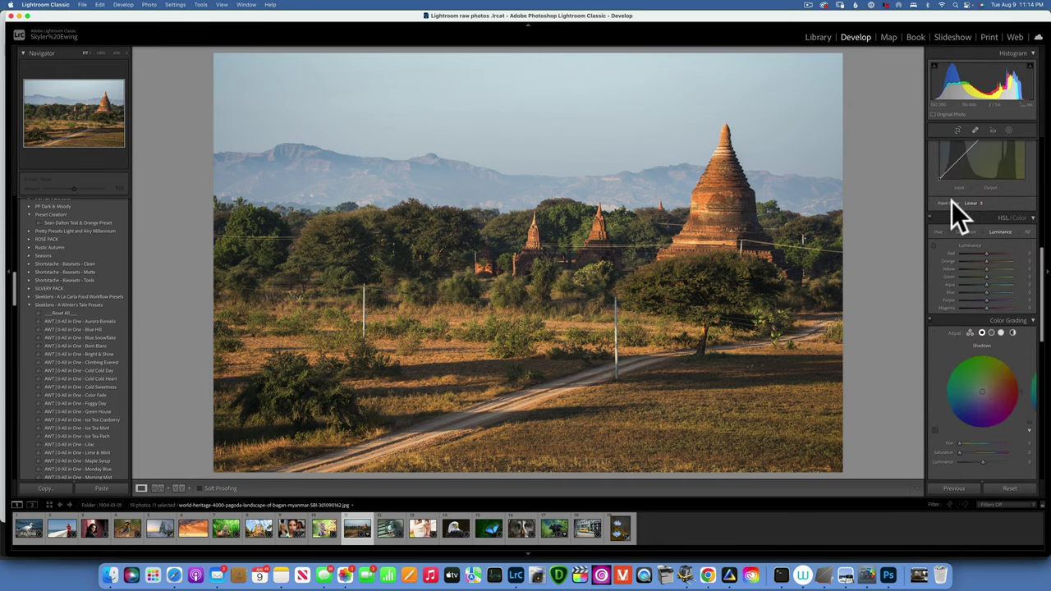
scroll(952, 202, up, 15)
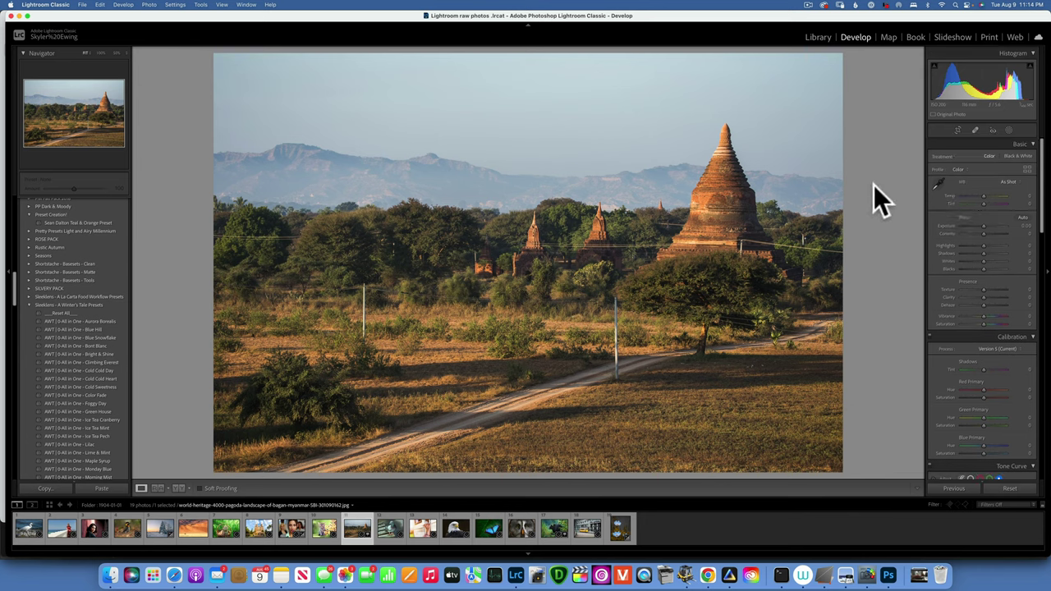